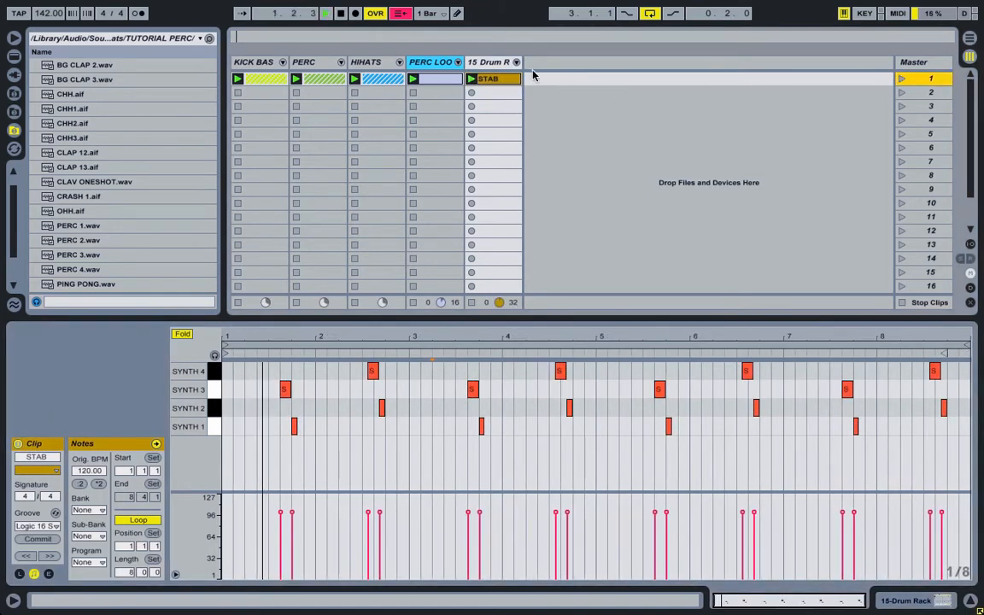
# Step: Solo the drum rack track and rename the track STABS
pyautogui.click(474, 64)
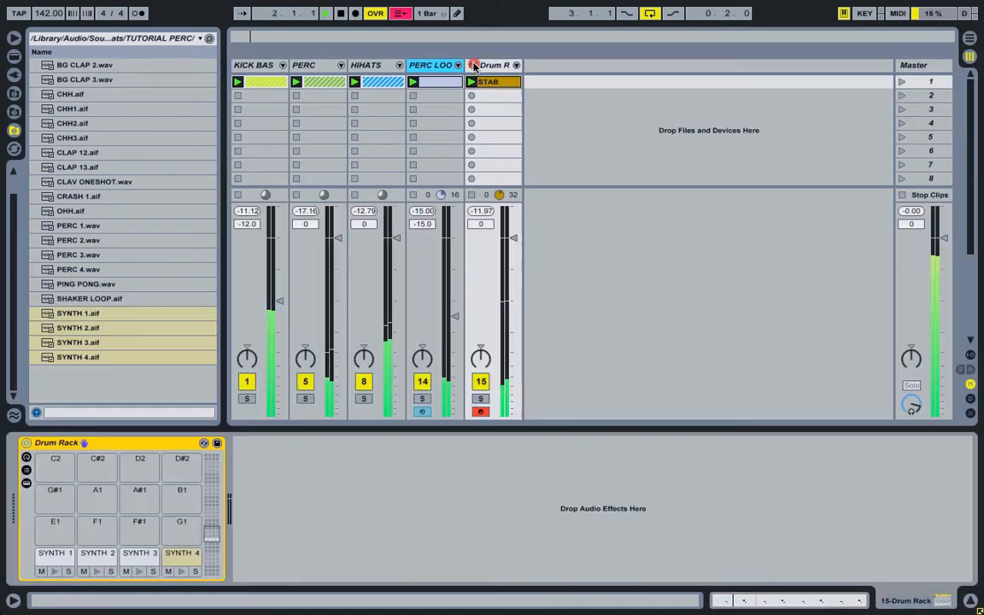
pyautogui.click(480, 399)
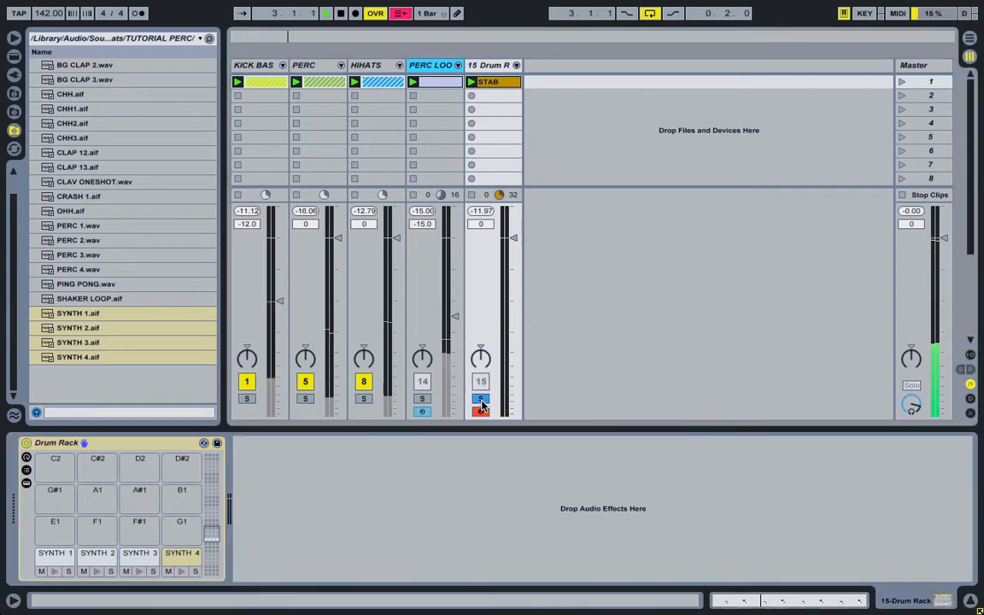
pyautogui.rightClick(482, 70)
pyautogui.click(528, 129)
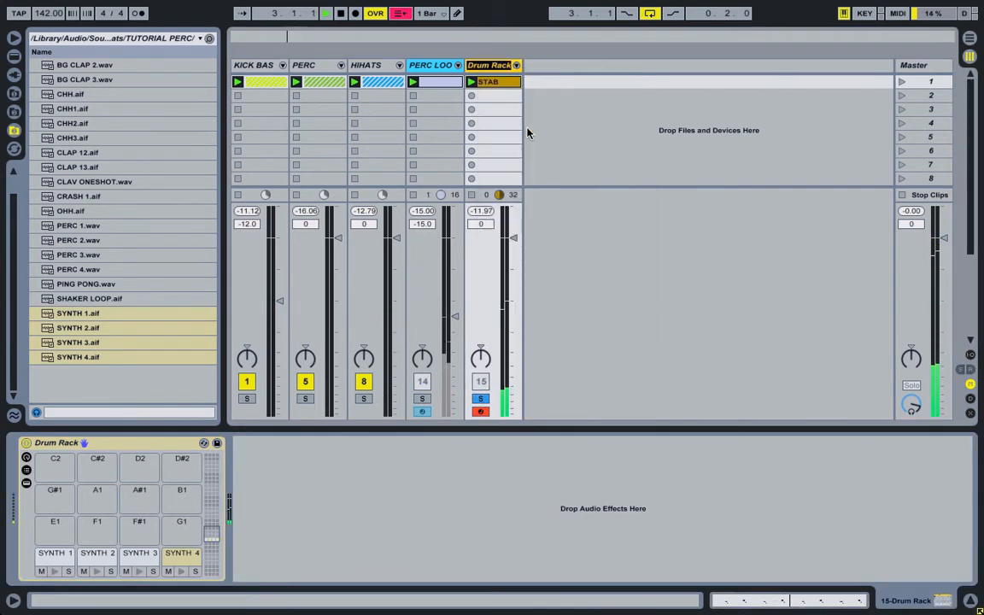
pyautogui.write('STABS')
pyautogui.press('Return')
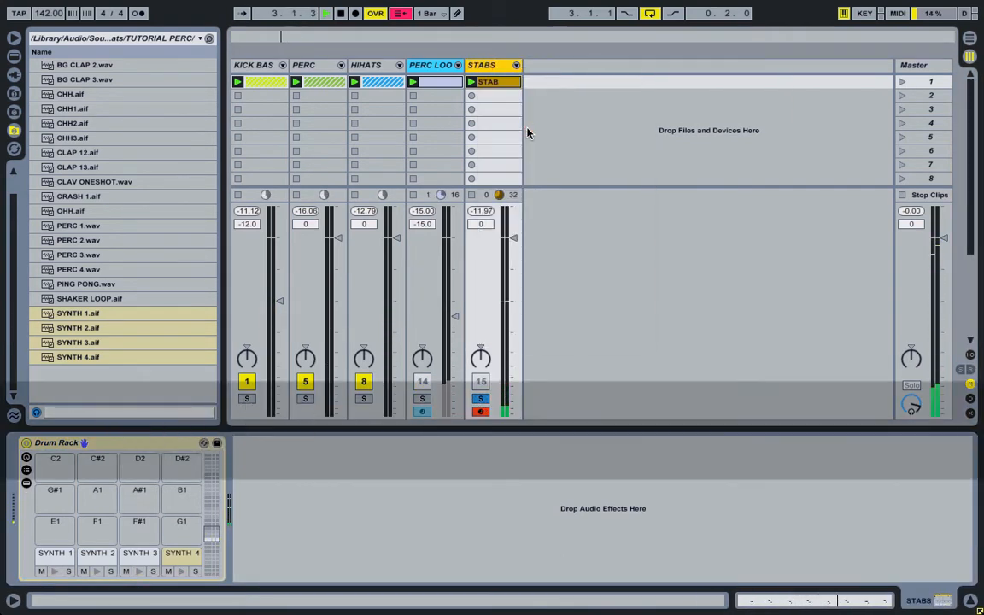
# Step: Rename the STAB clip in the first slot of the STABS track to STABS
pyautogui.click(528, 128)
pyautogui.rightClick(498, 88)
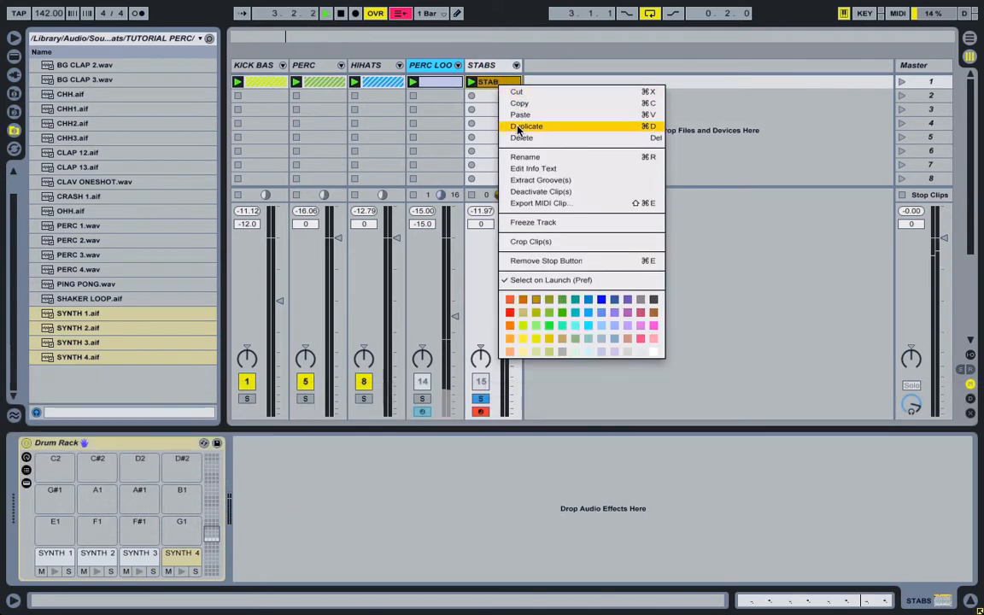
pyautogui.click(518, 157)
pyautogui.write('STABS')
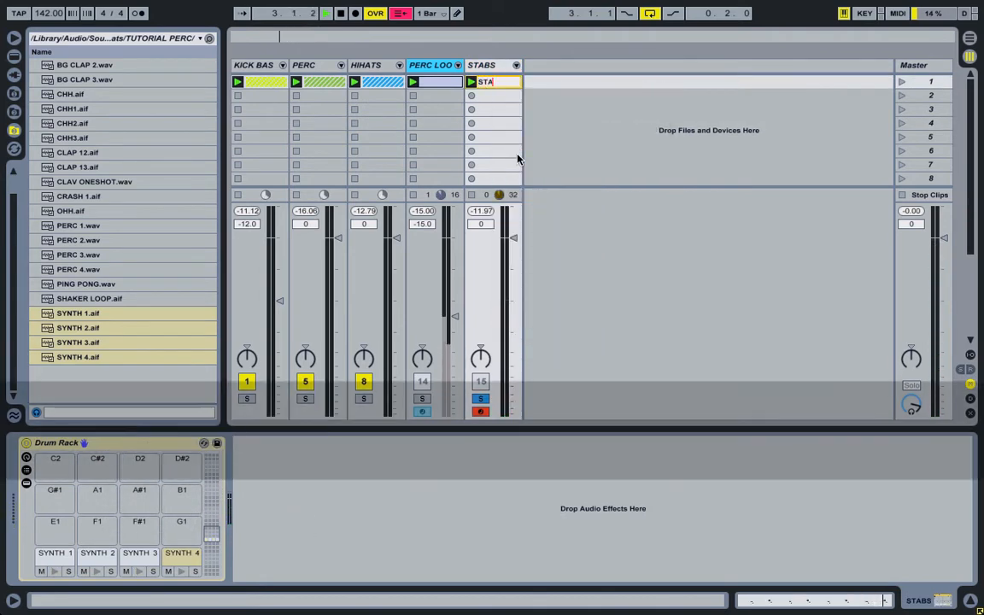
pyautogui.press('Return')
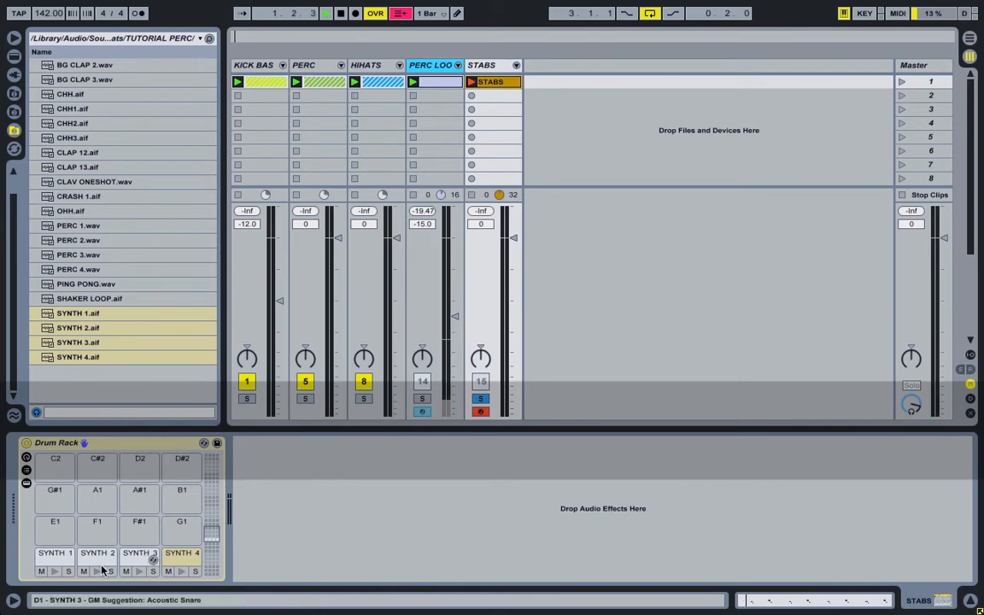
# Step: Set the sample volume of the SYNTH 1, 2, 3 and 4 pads to 0 dB and launch scene 1
pyautogui.click(55, 553)
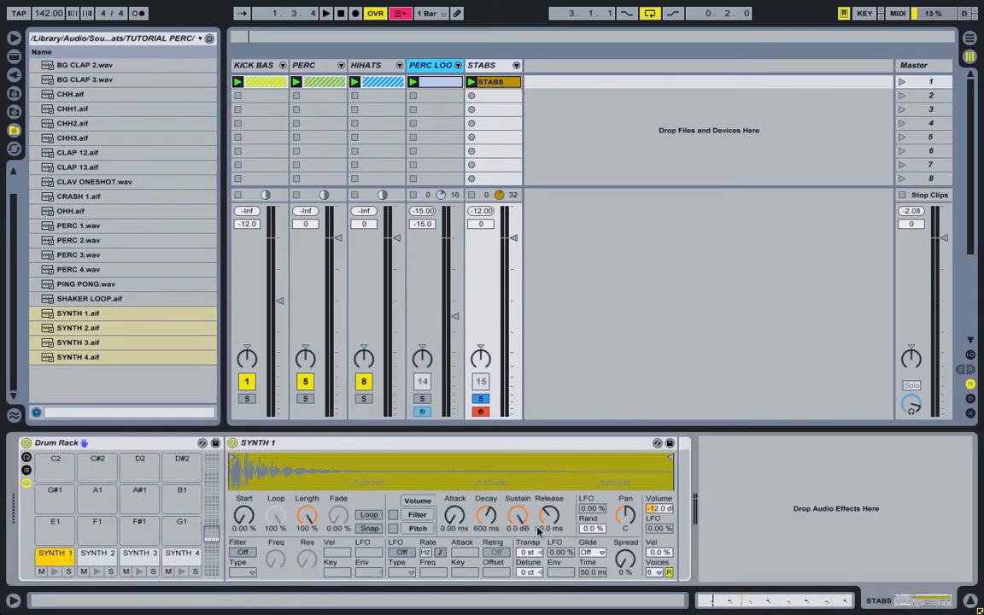
pyautogui.click(99, 554)
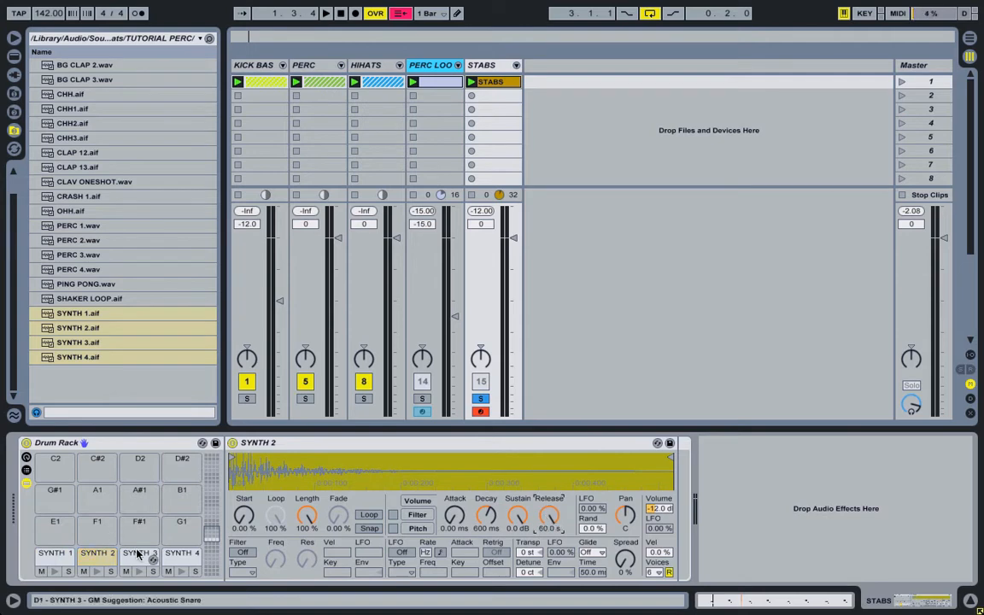
pyautogui.click(137, 554)
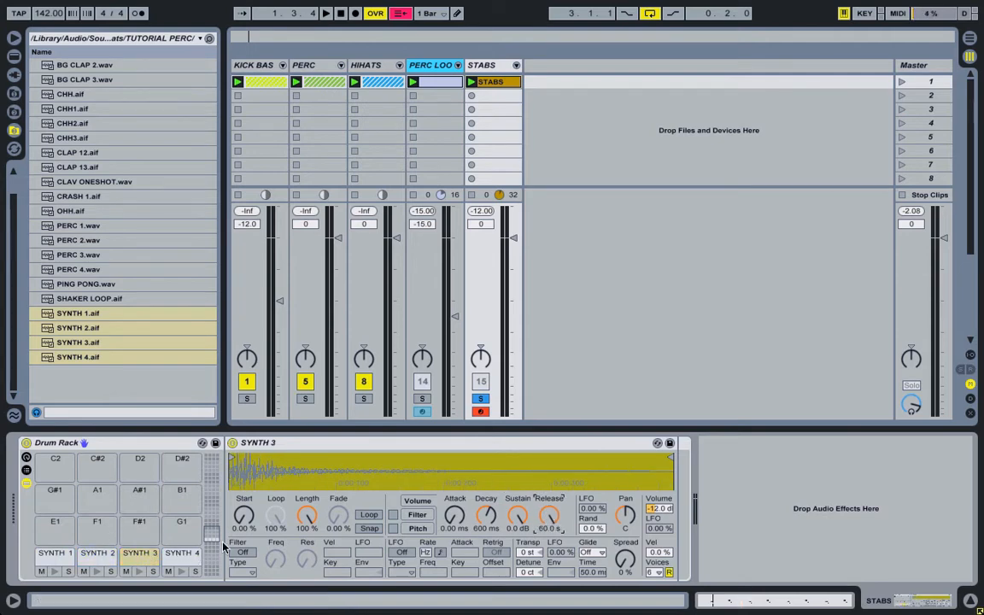
pyautogui.click(182, 553)
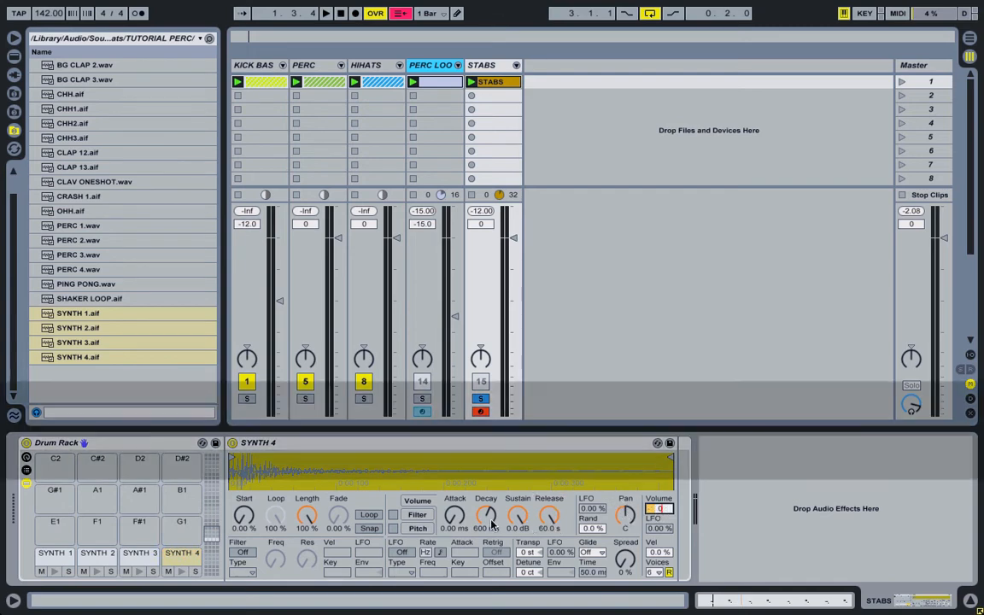
pyautogui.click(138, 554)
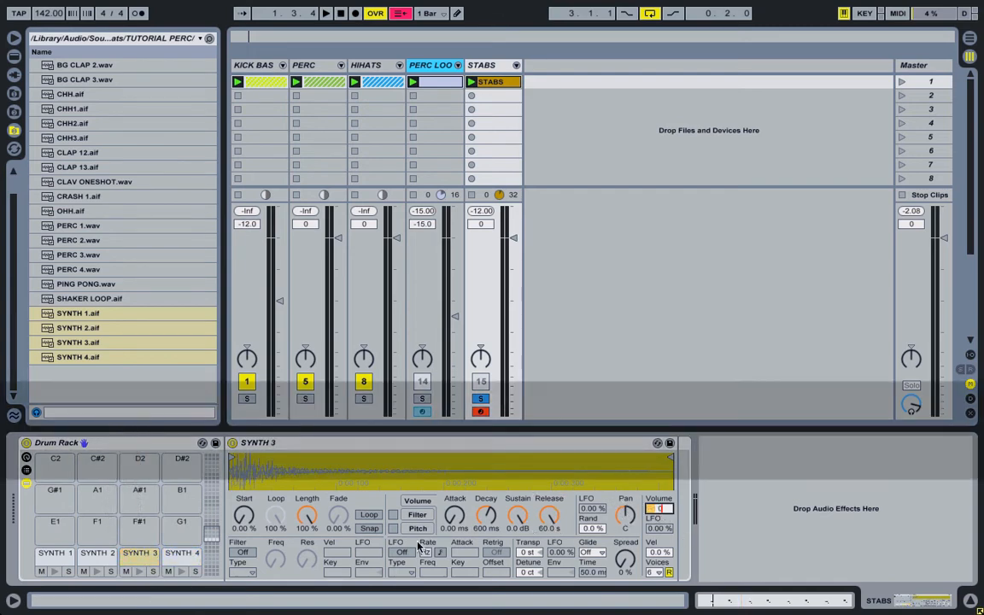
pyautogui.click(98, 555)
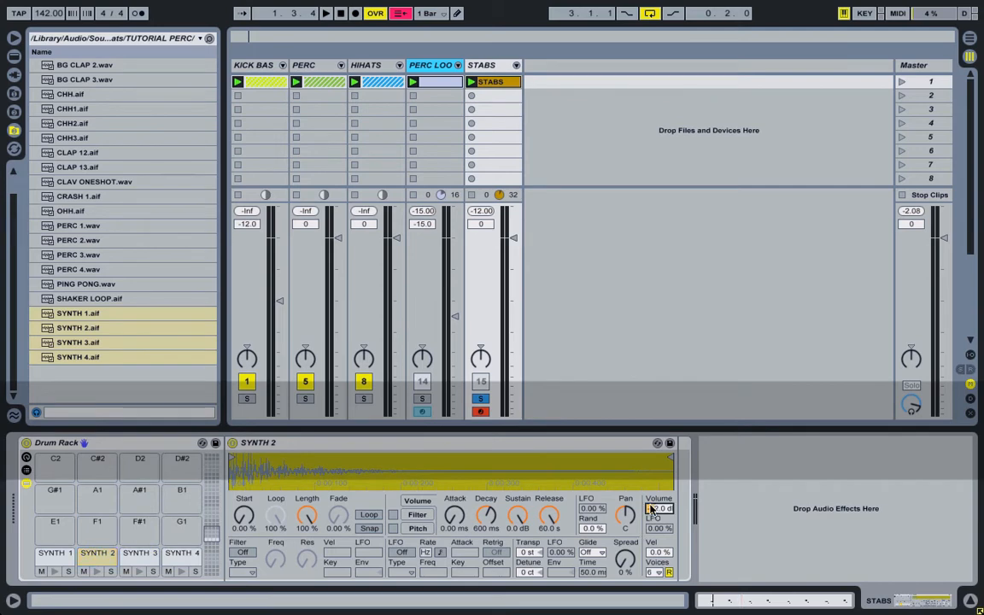
pyautogui.click(43, 555)
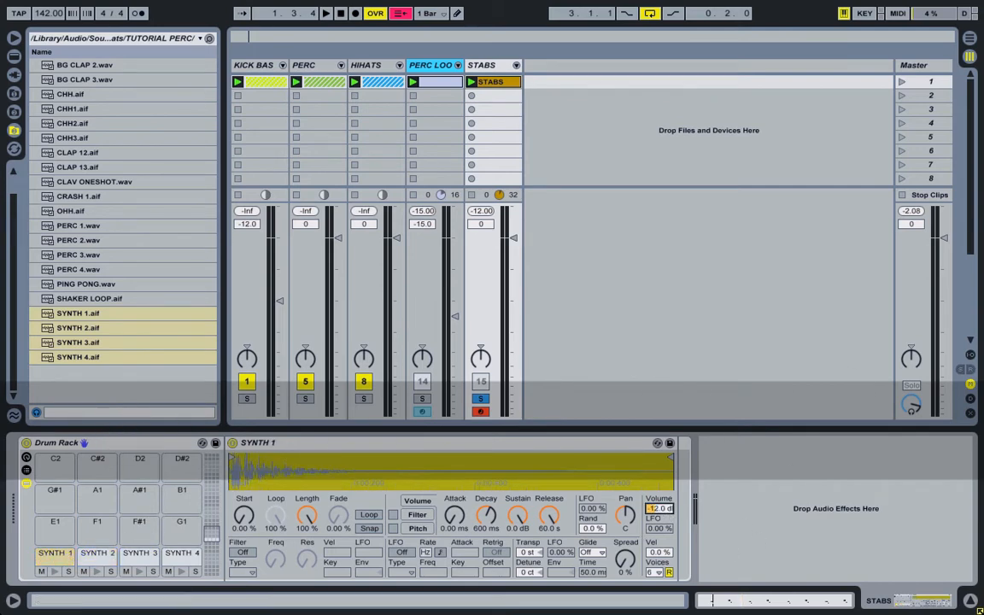
pyautogui.write('0')
pyautogui.click(902, 82)
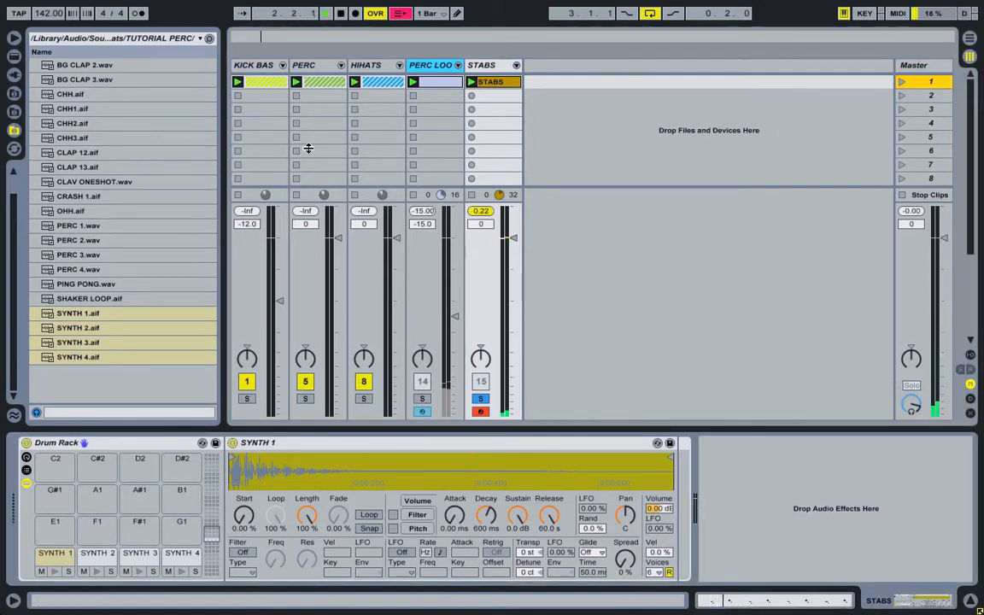
# Step: Add the FabFilter Pro-Q equalizer to the STABS track and create a low cut at about 58 Hz
pyautogui.click(14, 75)
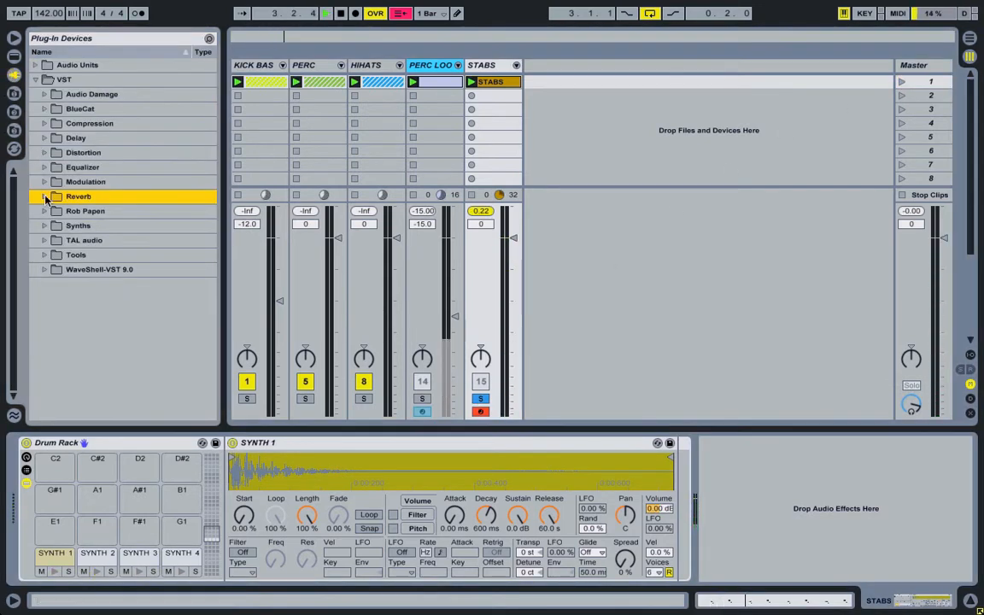
pyautogui.click(72, 167)
pyautogui.click(82, 197)
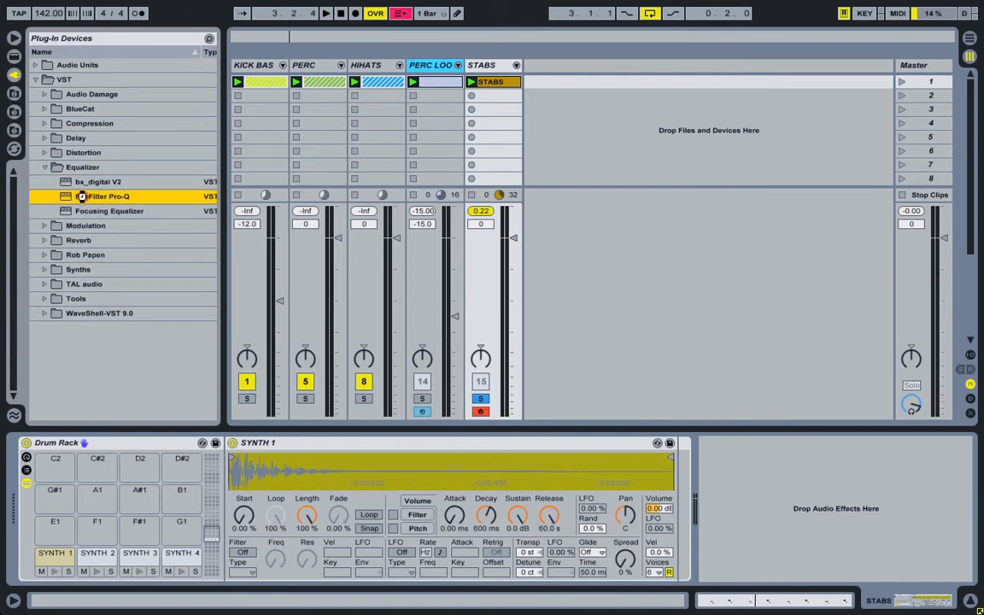
pyautogui.doubleClick(82, 197)
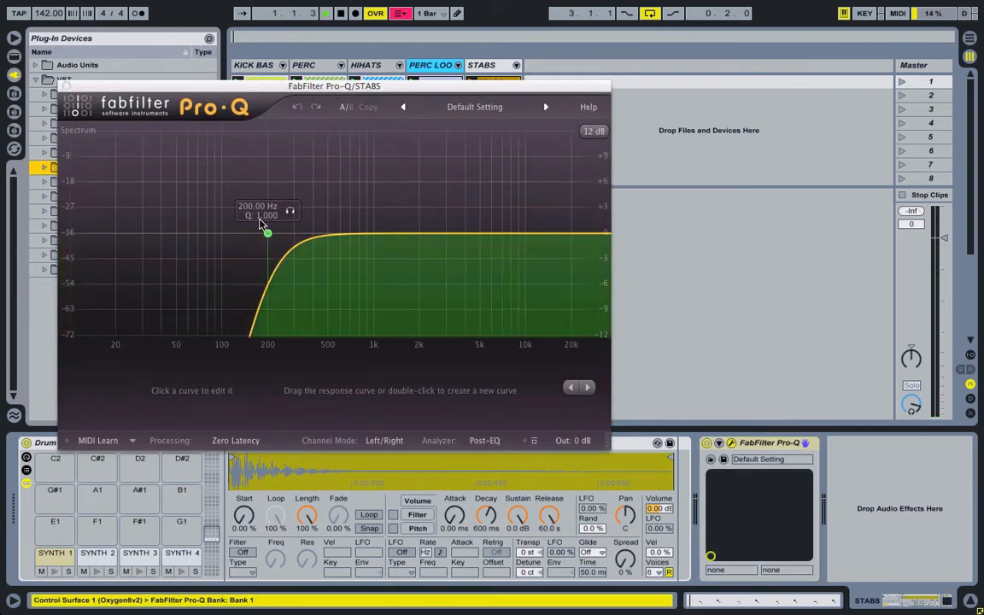
pyautogui.moveTo(269, 236); pyautogui.dragTo(186, 235)
# Step: Add a second Low Cut band with a 48 dB/oct slope just below the first one and close the equalizer window
pyautogui.doubleClick(155, 236)
pyautogui.click(193, 388)
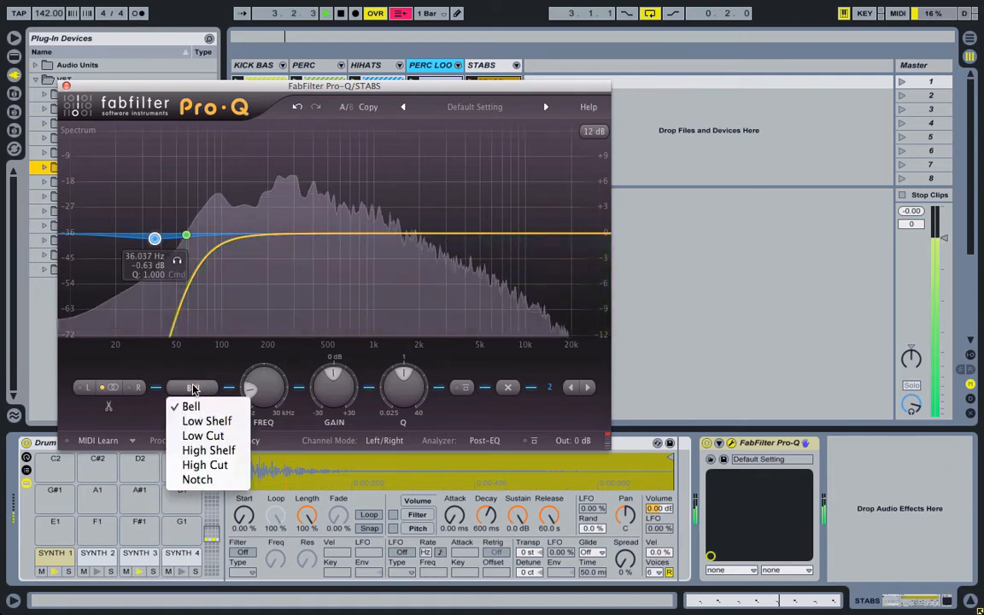
pyautogui.click(204, 436)
pyautogui.click(193, 406)
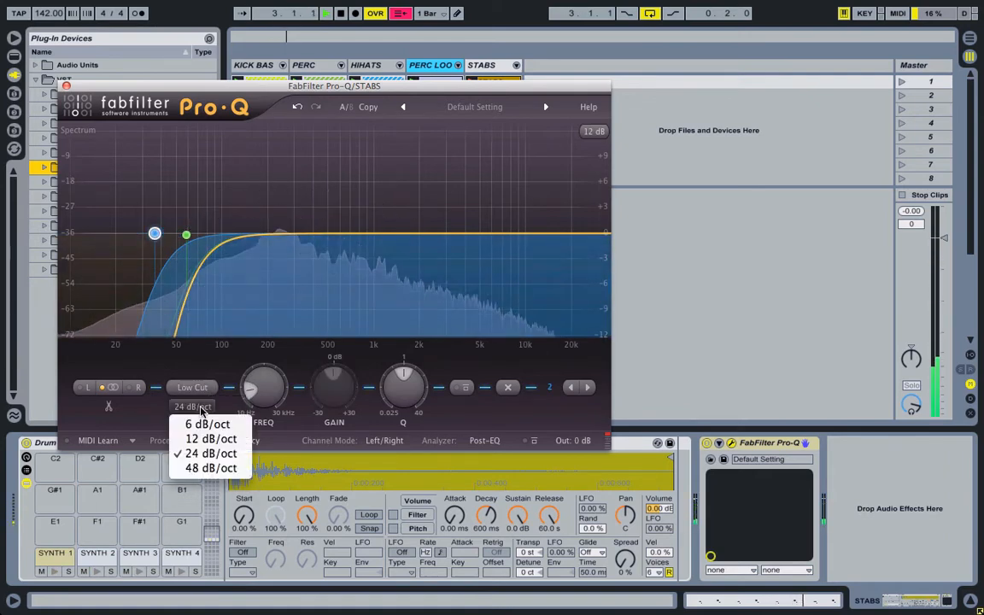
pyautogui.click(203, 469)
pyautogui.moveTo(250, 377); pyautogui.dragTo(250, 369)
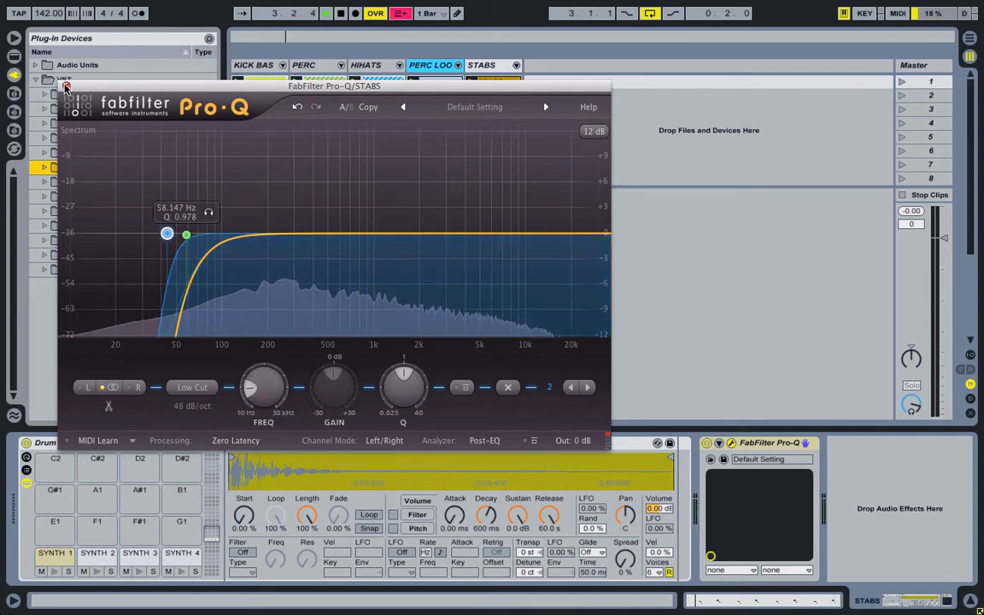
pyautogui.click(66, 88)
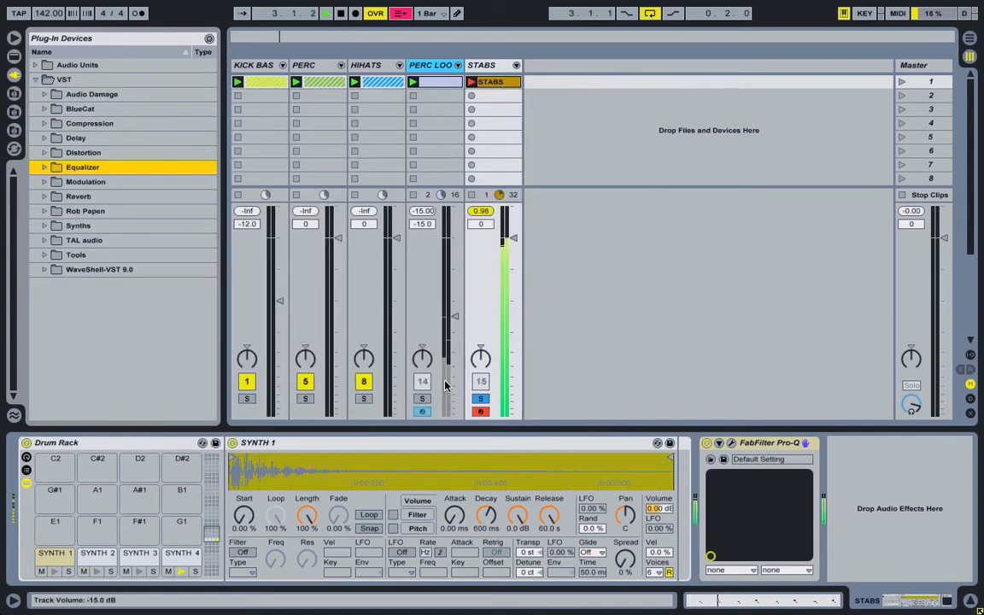
# Step: Add FabFilter Saturn to the STABS track using the Gentle Saturation style with a slightly increased drive
pyautogui.click(45, 152)
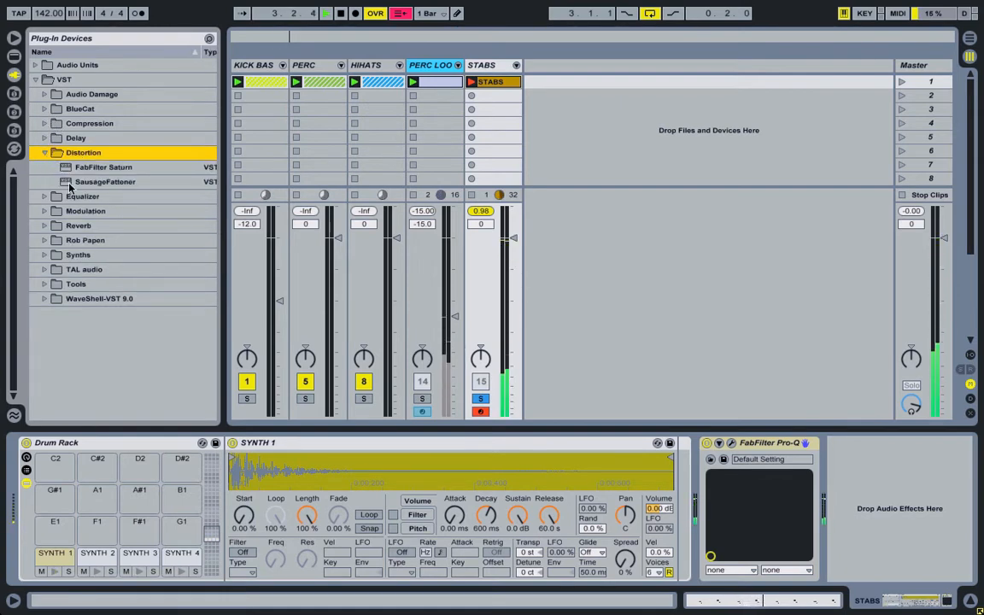
pyautogui.doubleClick(111, 168)
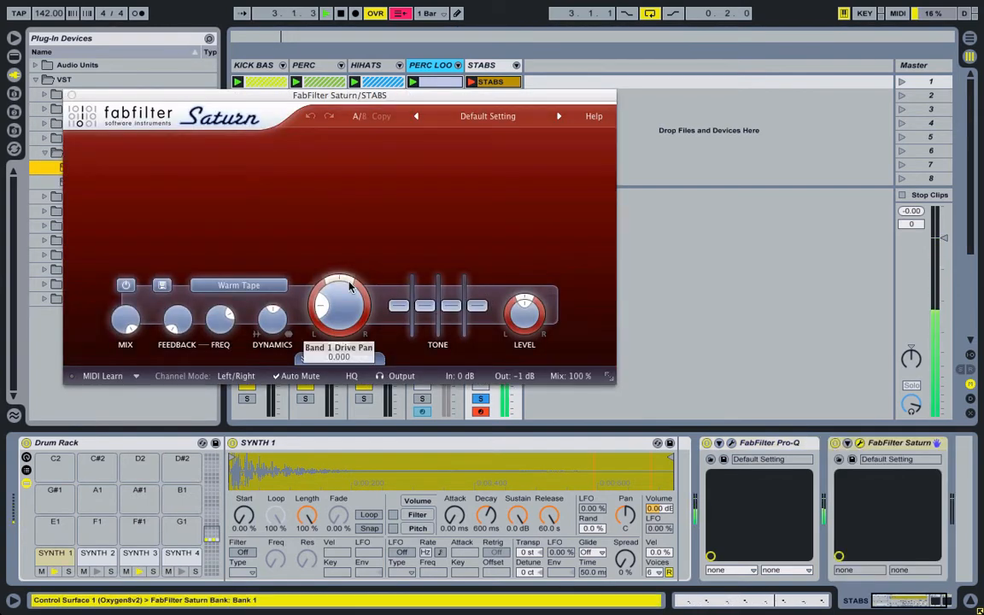
pyautogui.click(248, 285)
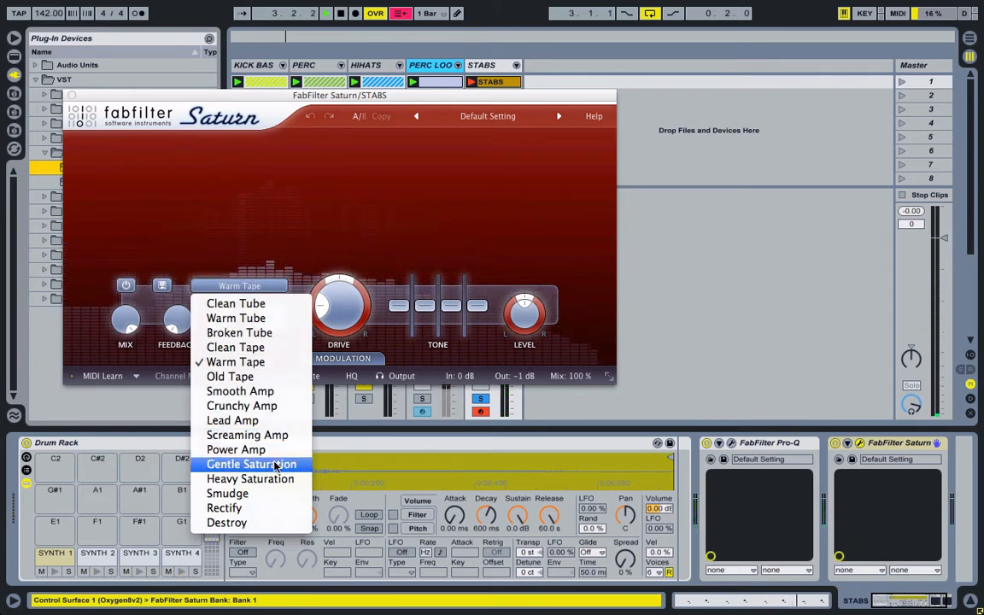
pyautogui.press('Escape')
pyautogui.moveTo(333, 315); pyautogui.dragTo(333, 291)
pyautogui.moveTo(137, 92); pyautogui.dragTo(191, 186)
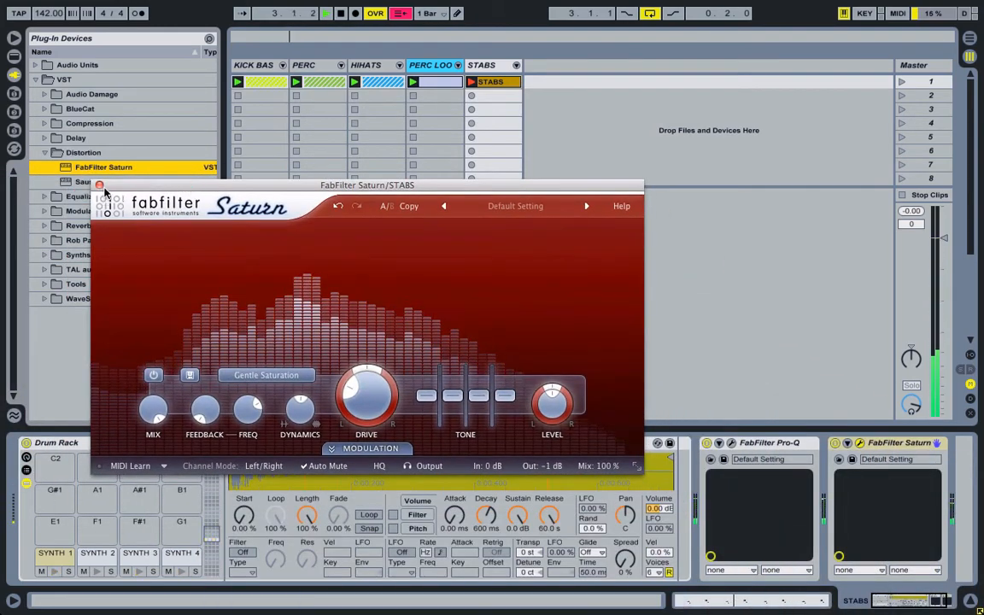
pyautogui.click(101, 182)
# Step: Add the REVERB audio effect rack preset from the Live devices to the end of the STABS chain
pyautogui.click(45, 153)
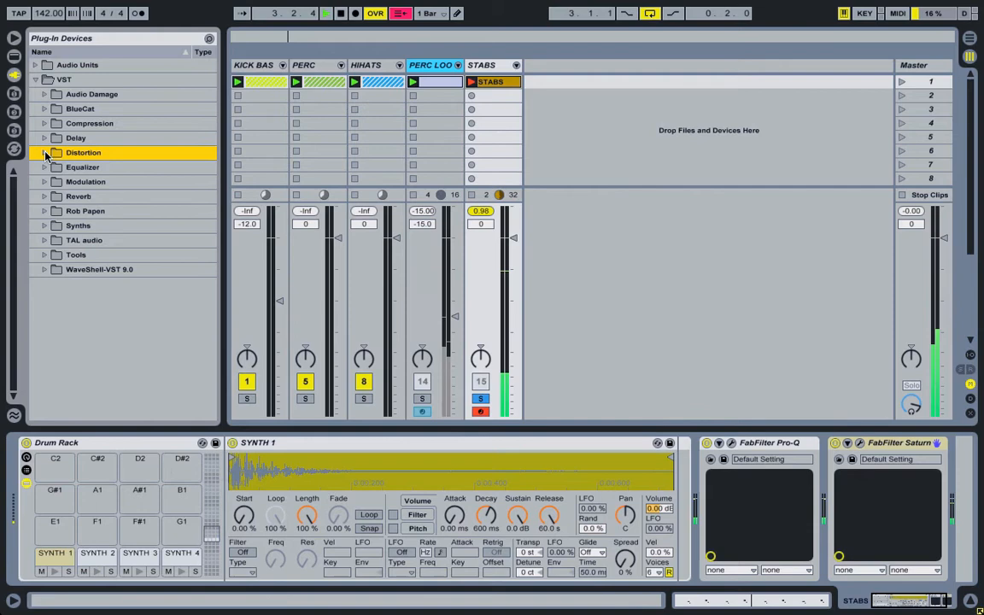
pyautogui.click(14, 55)
pyautogui.scroll(-7, 109, 304)
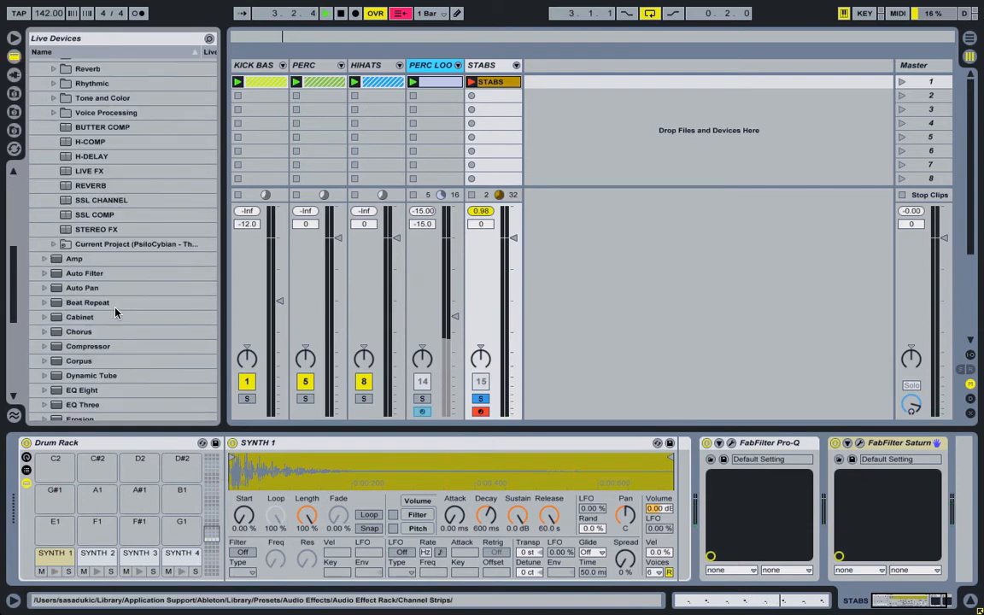
pyautogui.scroll(3, 117, 313)
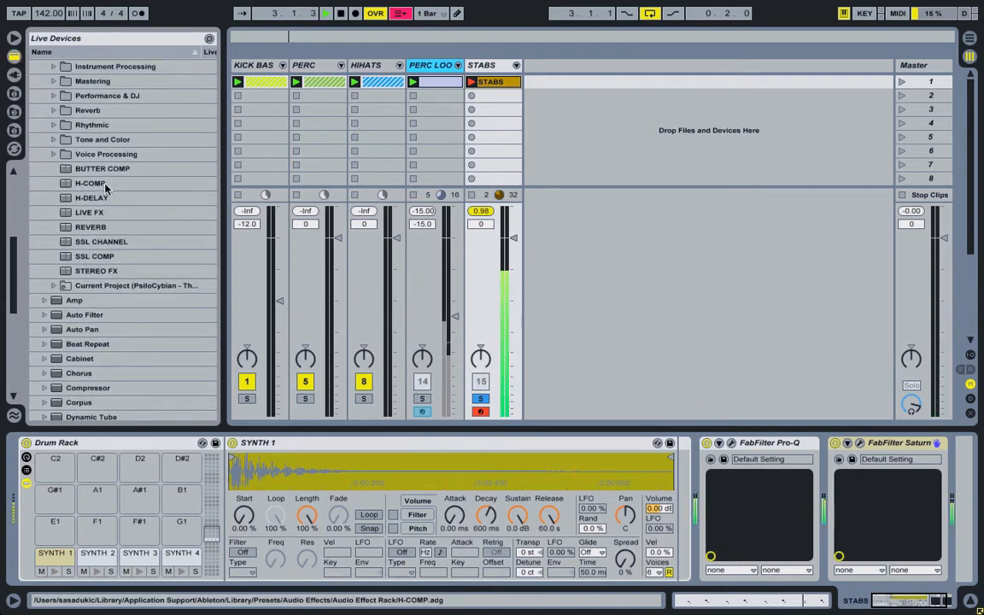
pyautogui.doubleClick(94, 227)
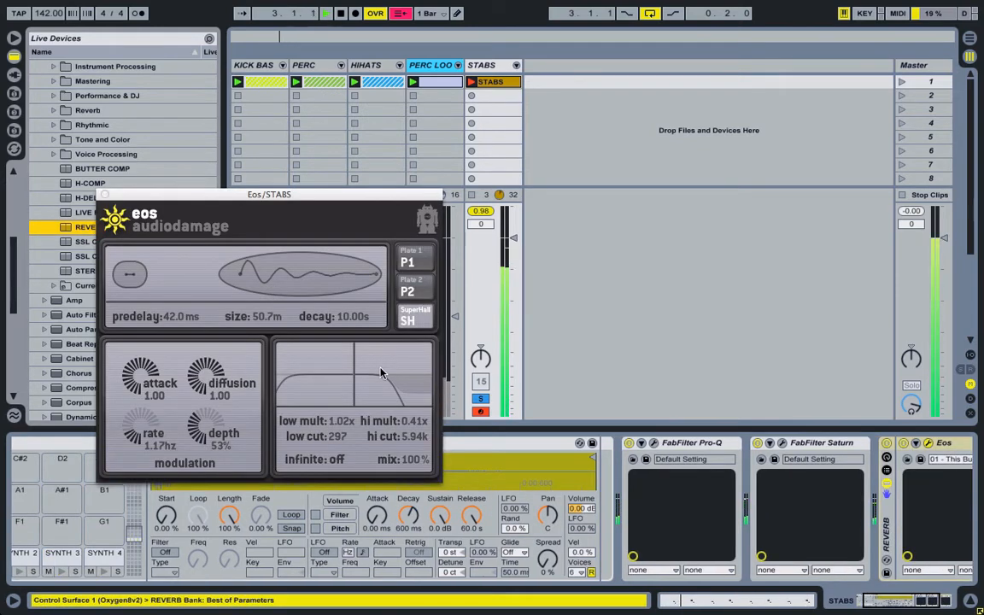
# Step: Load the 13 - Drum Plate preset in the Eos reverb with a 2% mix and a 0.80 s decay
pyautogui.moveTo(410, 459); pyautogui.dragTo(398, 556)
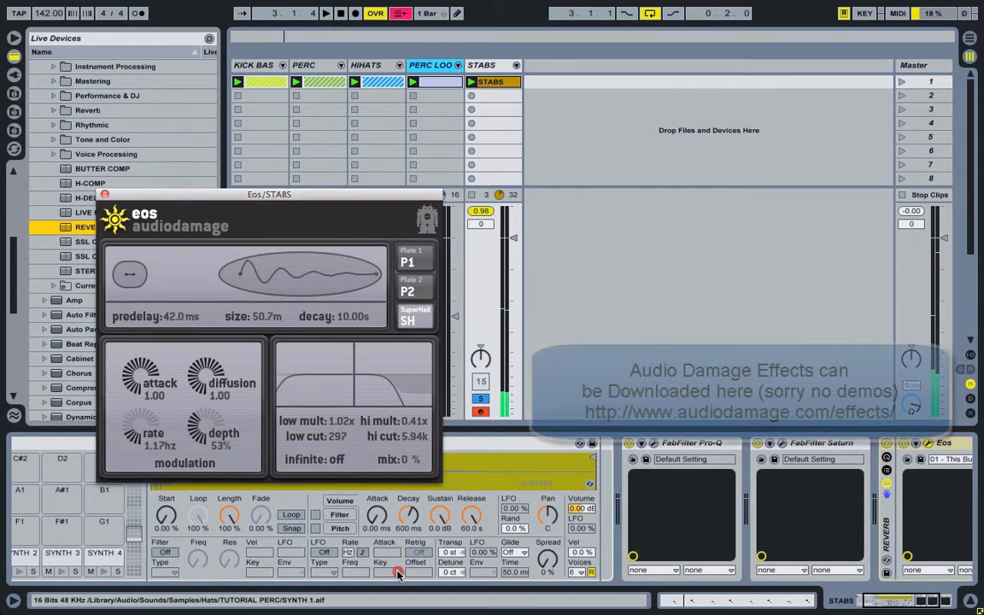
pyautogui.click(944, 460)
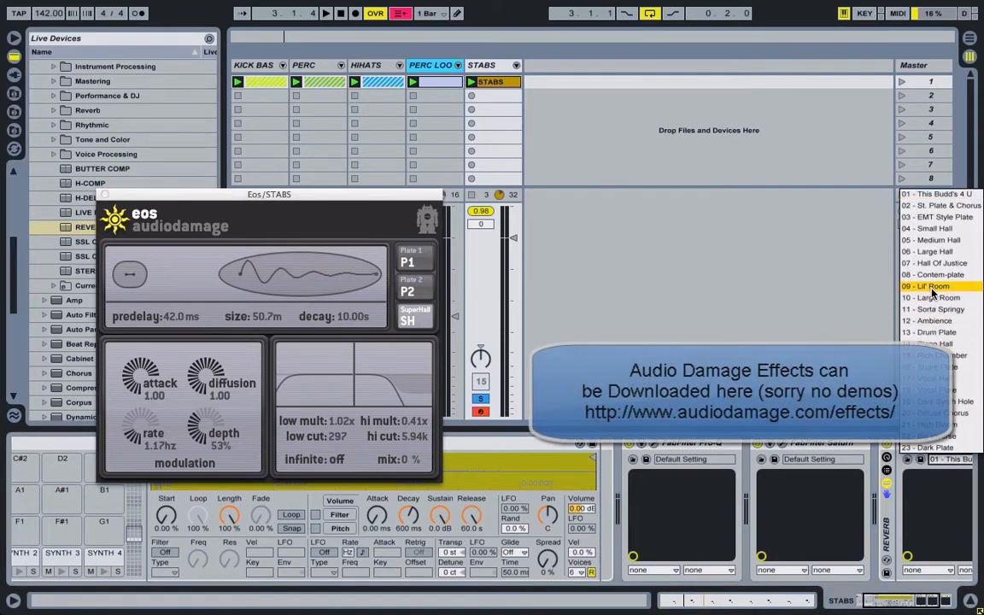
pyautogui.click(930, 333)
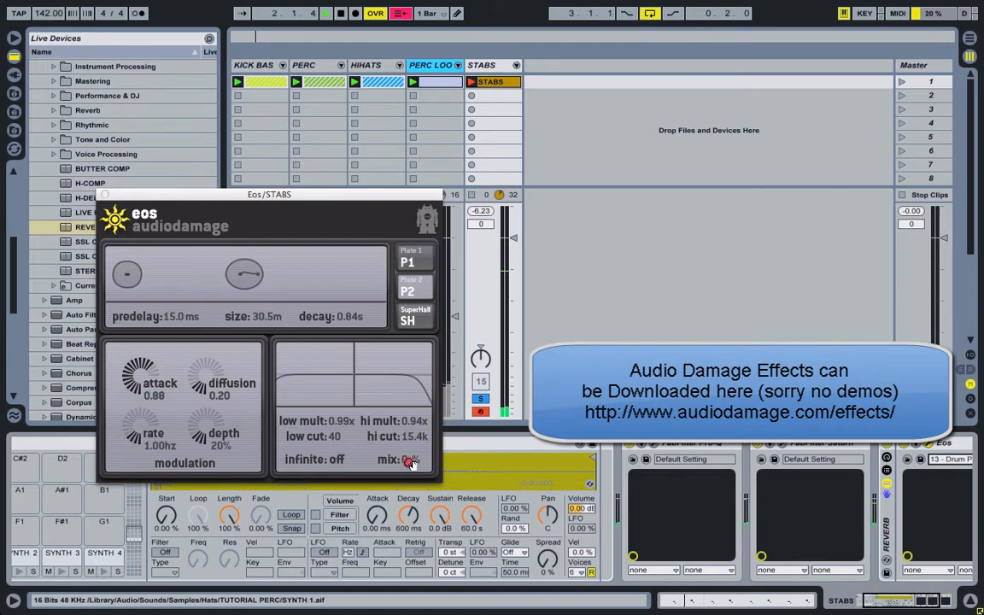
pyautogui.moveTo(406, 460); pyautogui.dragTo(414, 446)
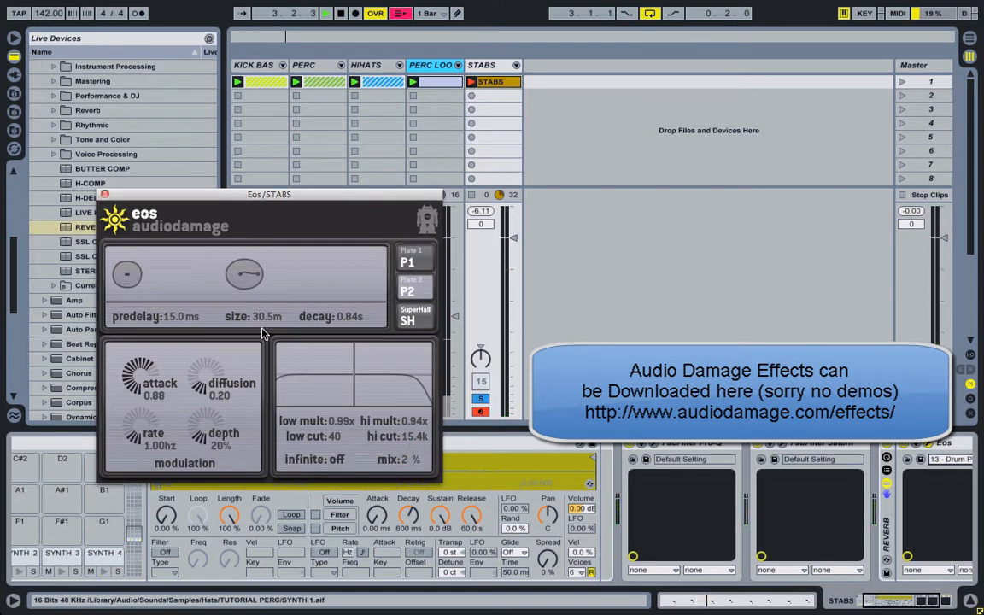
pyautogui.click(352, 322)
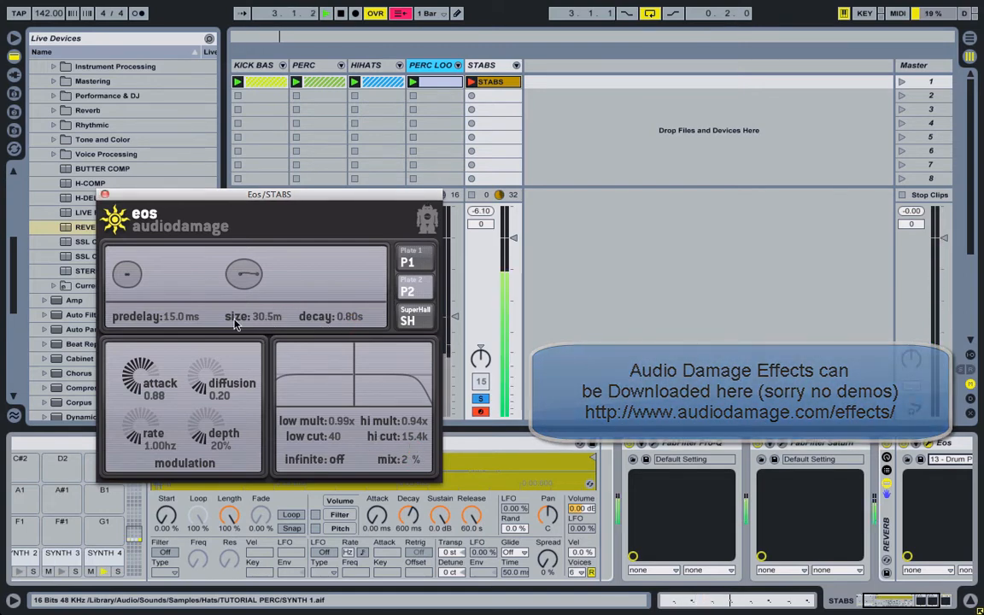
# Step: Set the Eos reverb to 0.0 ms predelay, 19.8 m size and 0.69 s decay, and close its window
pyautogui.moveTo(179, 323); pyautogui.dragTo(181, 397)
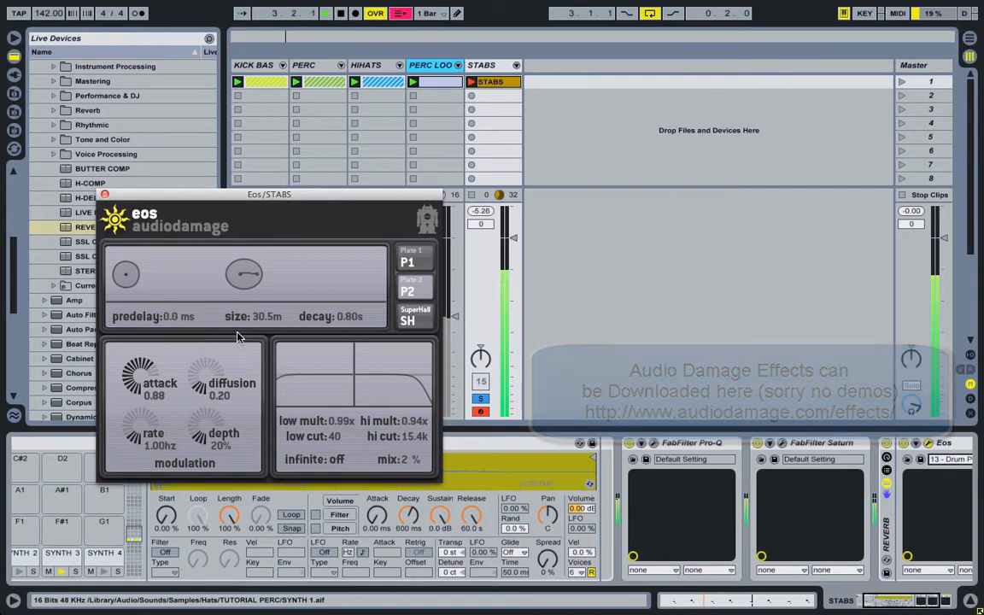
pyautogui.moveTo(260, 315); pyautogui.dragTo(262, 338)
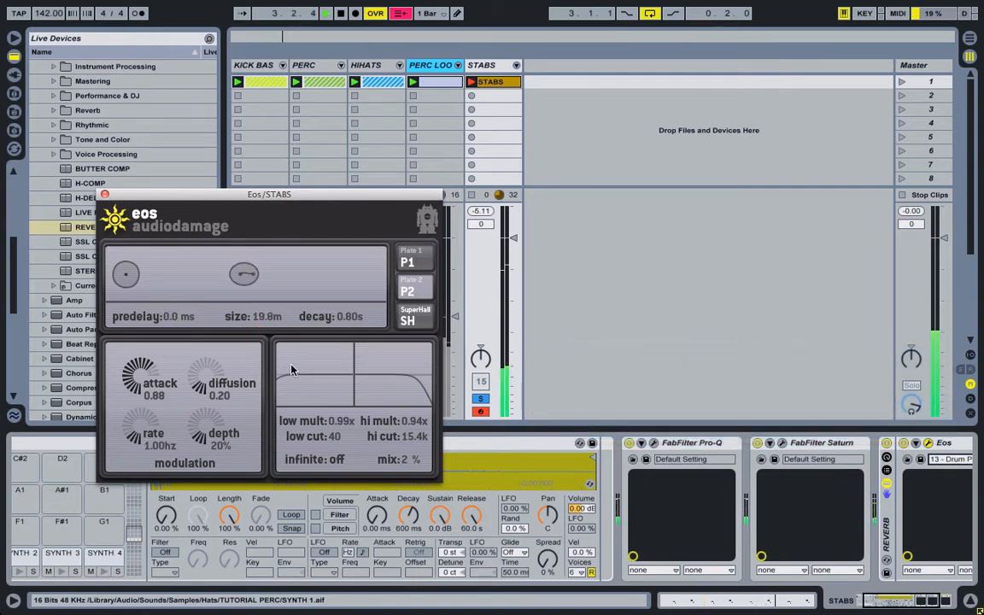
pyautogui.moveTo(351, 319); pyautogui.dragTo(352, 332)
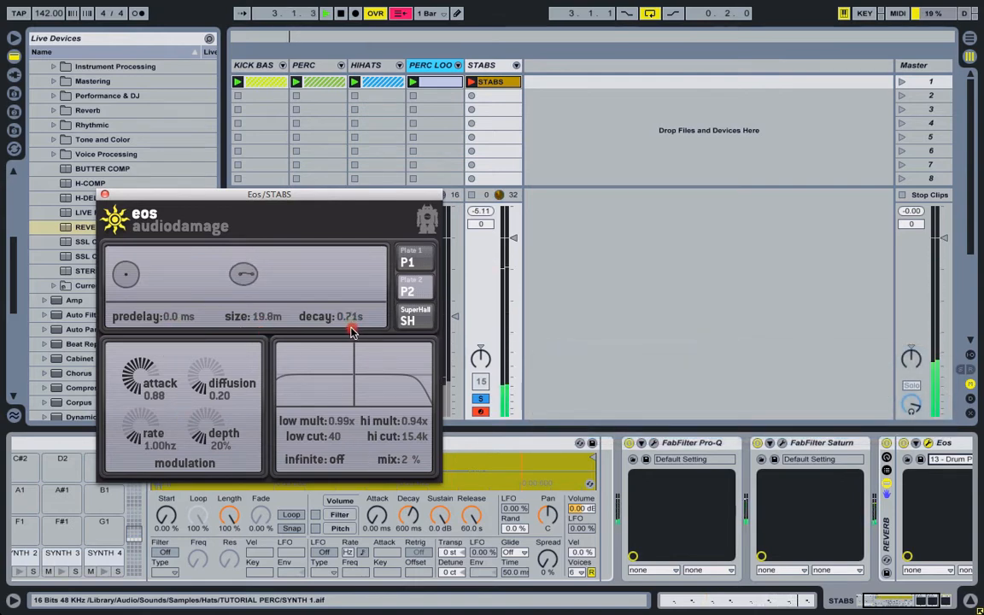
pyautogui.click(104, 195)
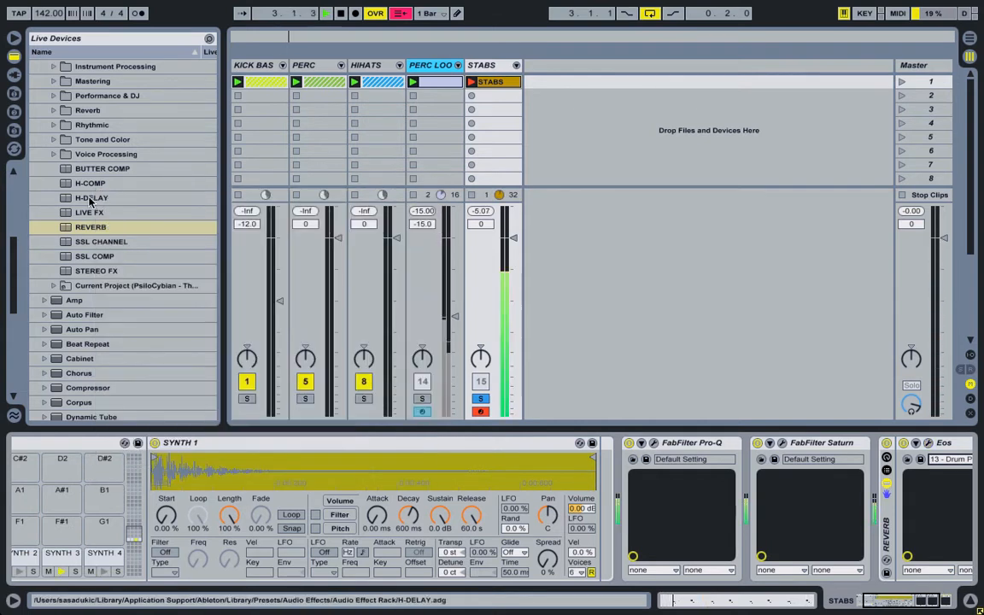
# Step: Reopen the Eos reverb, lower its mix to 1% and close its window
pyautogui.click(908, 460)
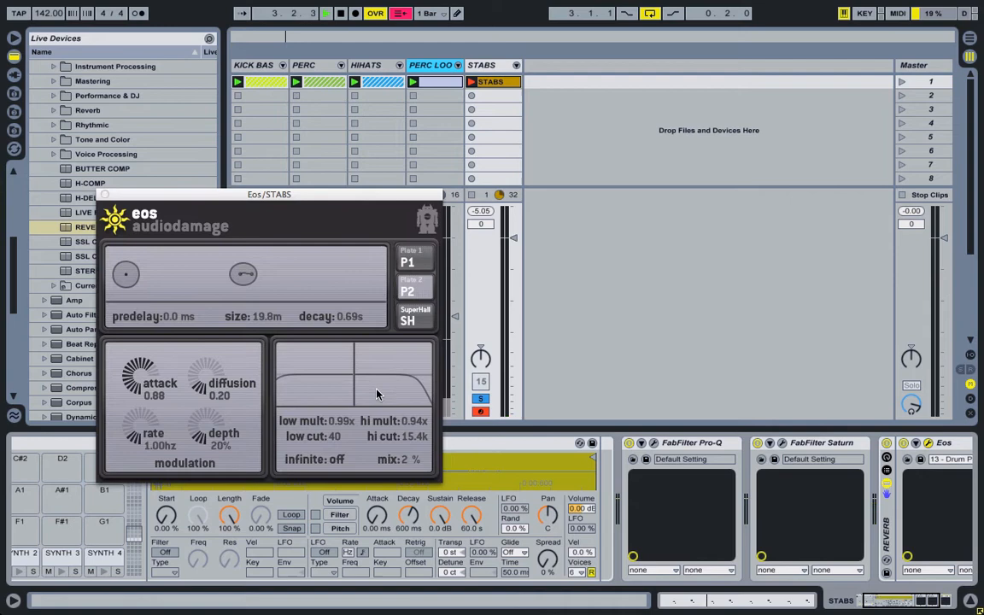
pyautogui.click(404, 462)
pyautogui.moveTo(407, 460); pyautogui.dragTo(407, 464)
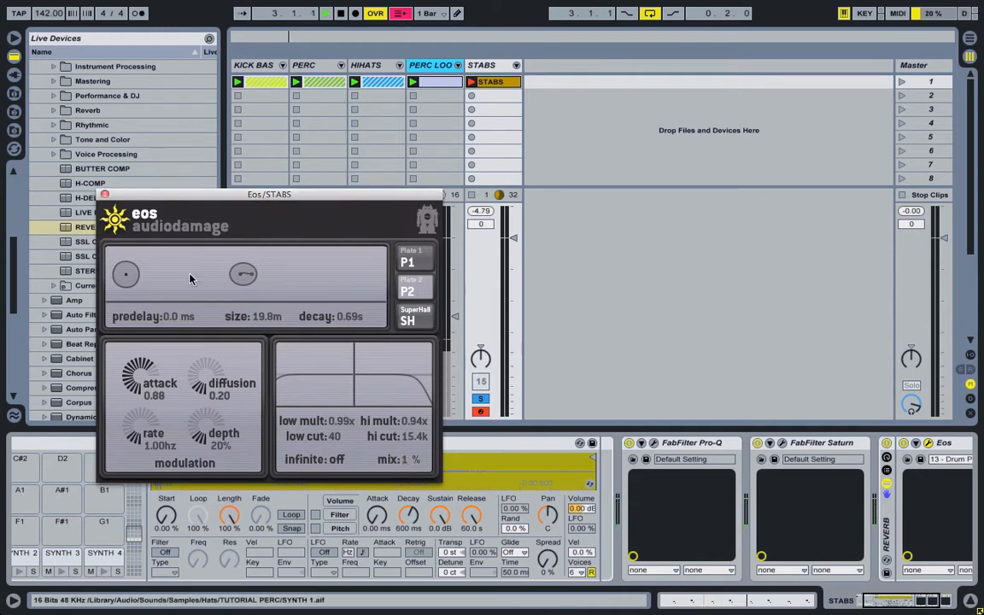
pyautogui.click(105, 194)
# Step: Add the H-COMP rack to the STABS chain with analog off, threshold -32.4 dB and ratio 50, with playback running
pyautogui.doubleClick(100, 185)
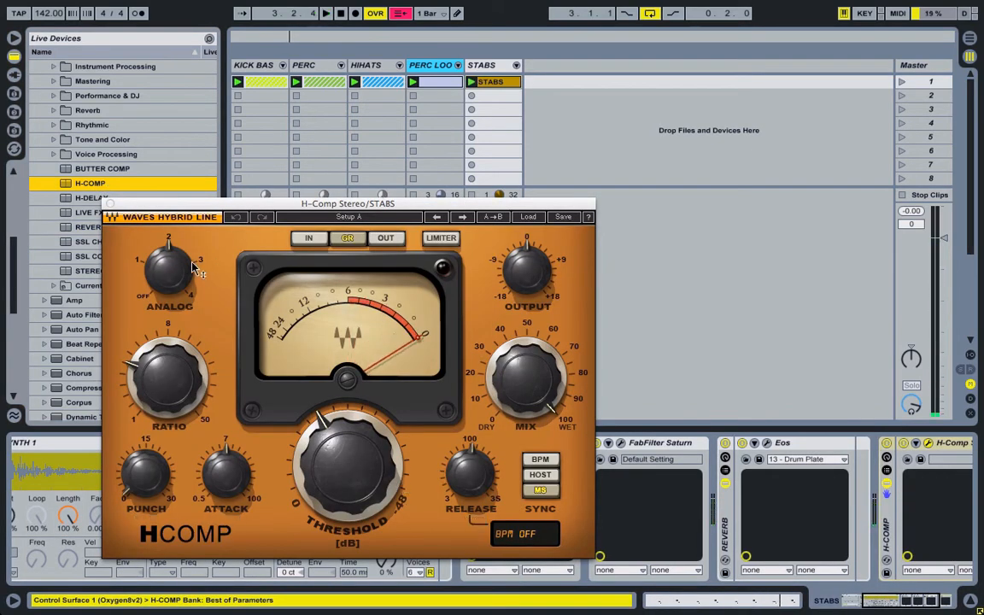
pyautogui.moveTo(195, 268); pyautogui.dragTo(195, 279)
pyautogui.moveTo(340, 465); pyautogui.dragTo(340, 419)
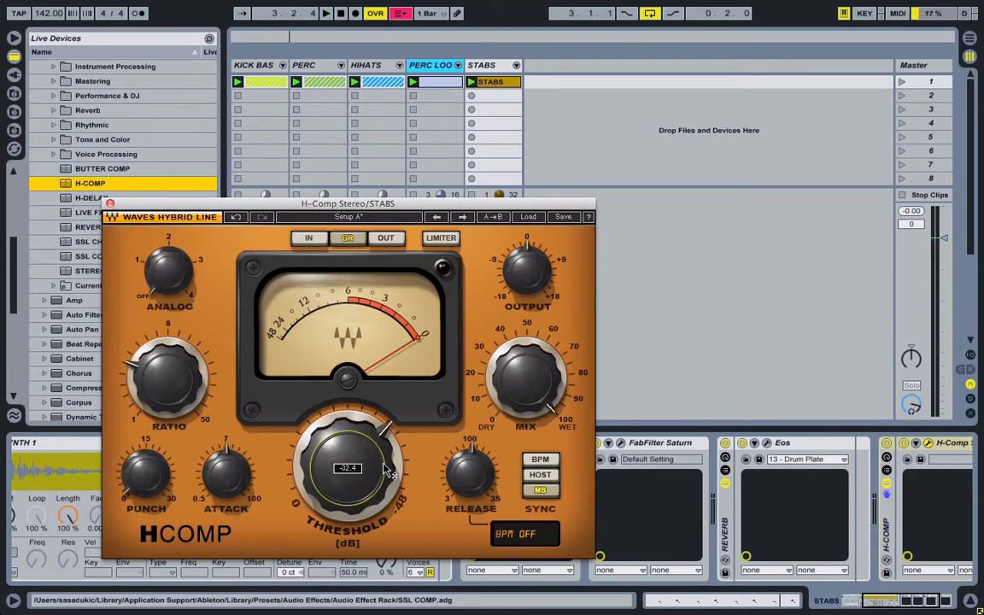
pyautogui.press('space')
pyautogui.moveTo(166, 393); pyautogui.dragTo(150, 376)
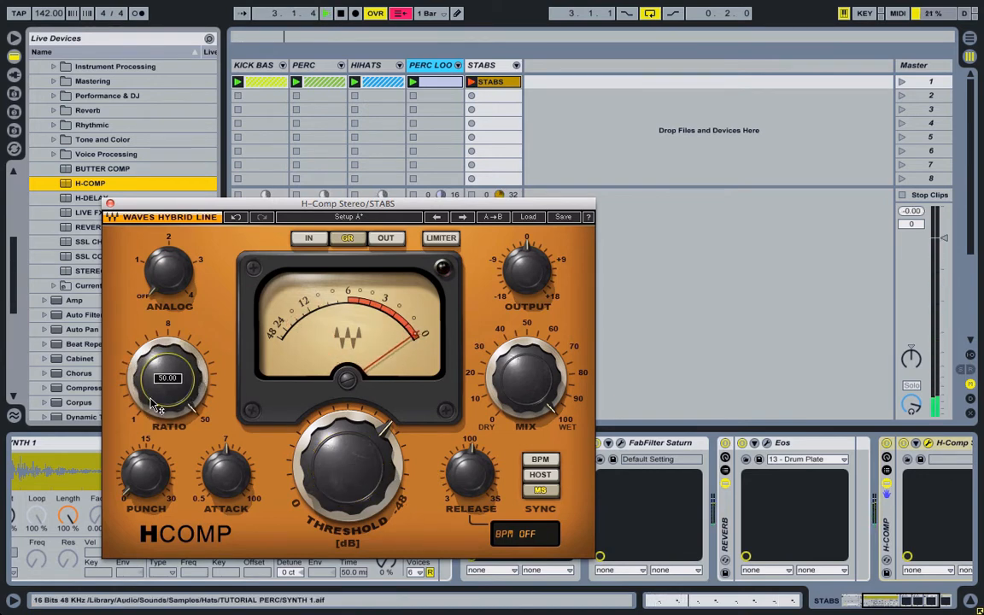
# Step: Sync the H-Comp release to the host tempo and turn the release slightly past its midpoint
pyautogui.click(238, 479)
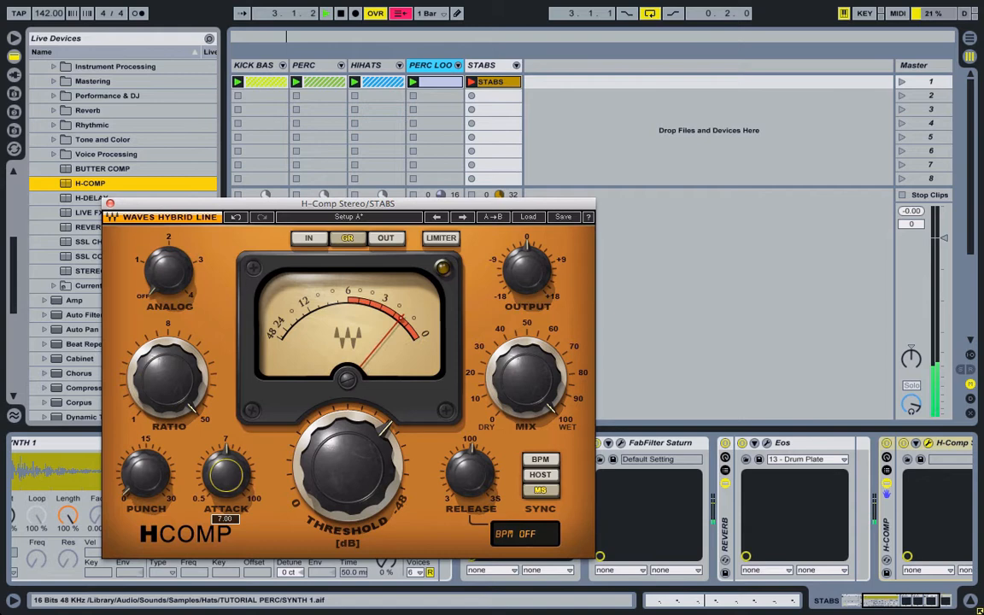
pyautogui.click(477, 473)
pyautogui.click(539, 475)
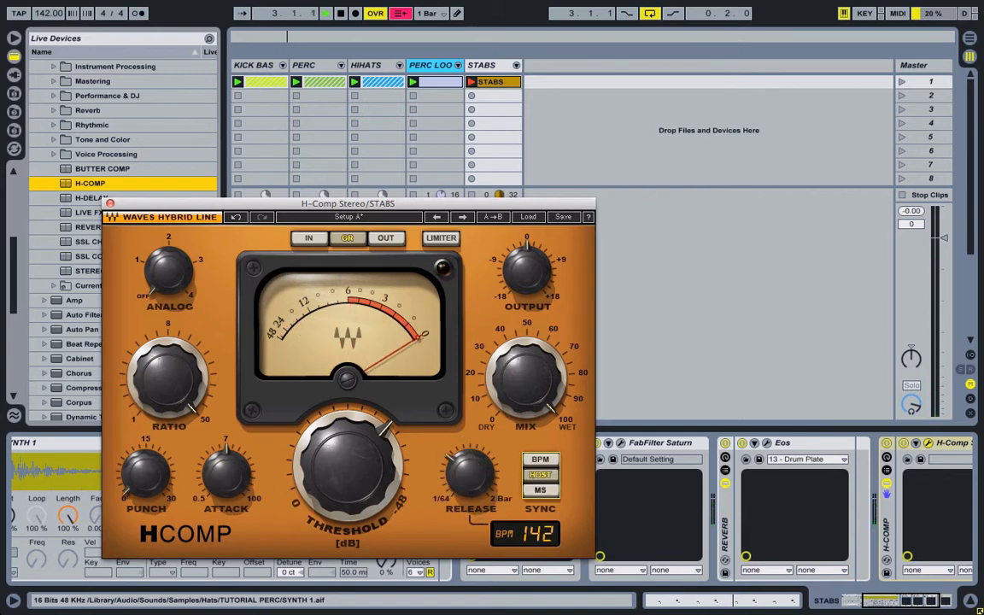
pyautogui.moveTo(471, 475); pyautogui.dragTo(471, 454)
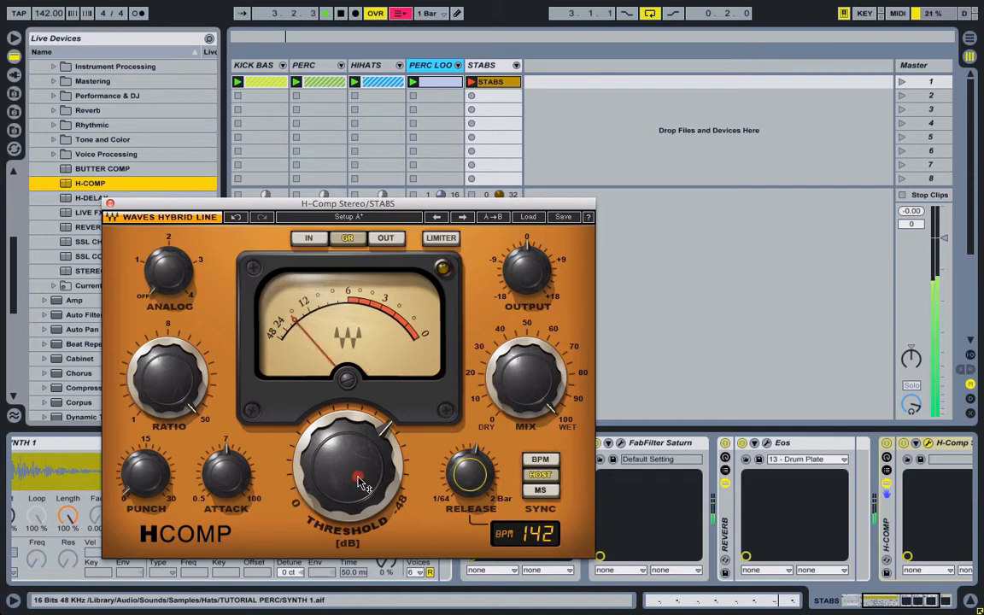
# Step: Set the H-Comp mix to 50%, ratio to 8 and threshold to -39.2 dB, and close its window
pyautogui.moveTo(326, 434); pyautogui.dragTo(326, 402)
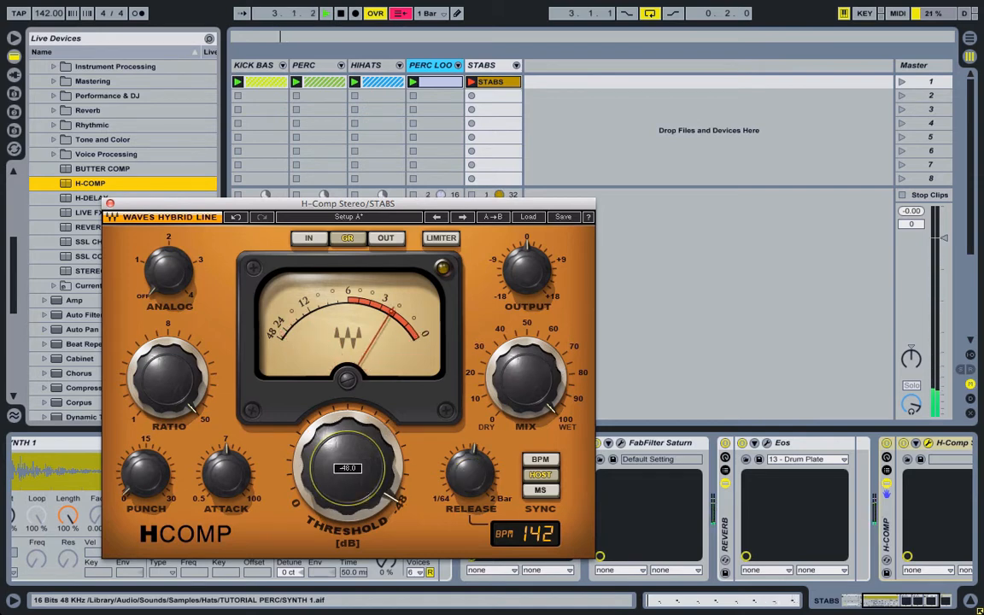
pyautogui.moveTo(513, 376); pyautogui.dragTo(512, 423)
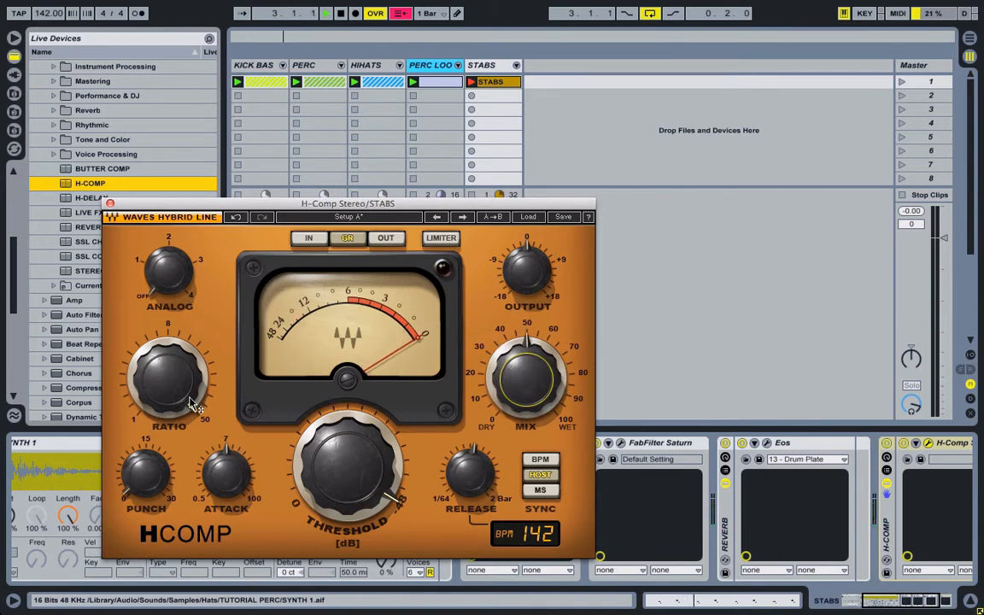
pyautogui.moveTo(347, 472); pyautogui.dragTo(351, 445)
pyautogui.moveTo(160, 402)
pyautogui.mouseDown()
pyautogui.moveTo(159, 424)
pyautogui.moveTo(168, 393)
pyautogui.mouseUp()
pyautogui.moveTo(334, 466); pyautogui.dragTo(332, 479)
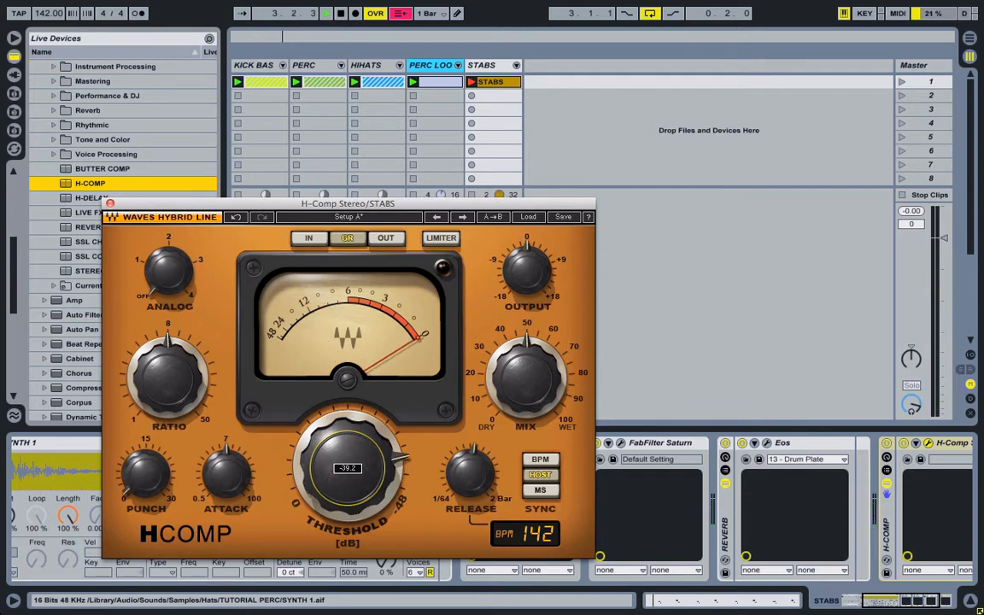
pyautogui.click(109, 205)
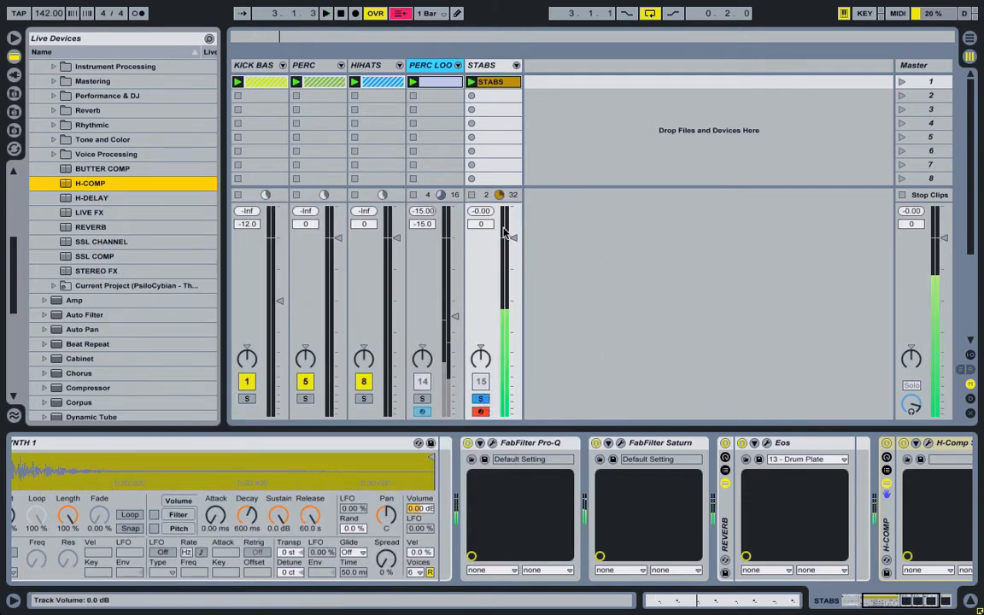
# Step: Lower the STABS track volume to -15 dB, unsolo the track and play it against the full mix
pyautogui.moveTo(513, 238); pyautogui.dragTo(514, 291)
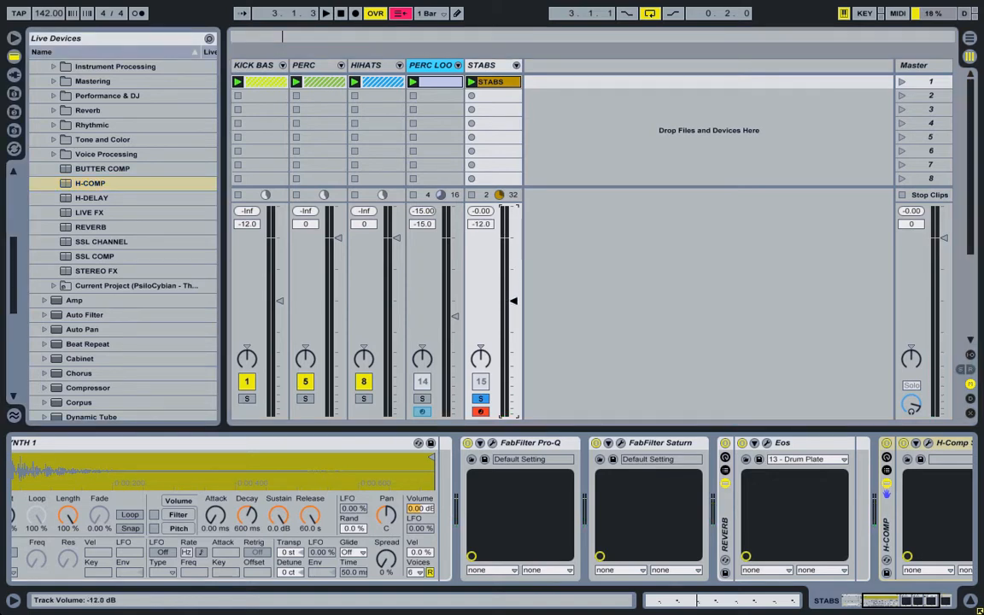
pyautogui.click(486, 402)
pyautogui.press('space')
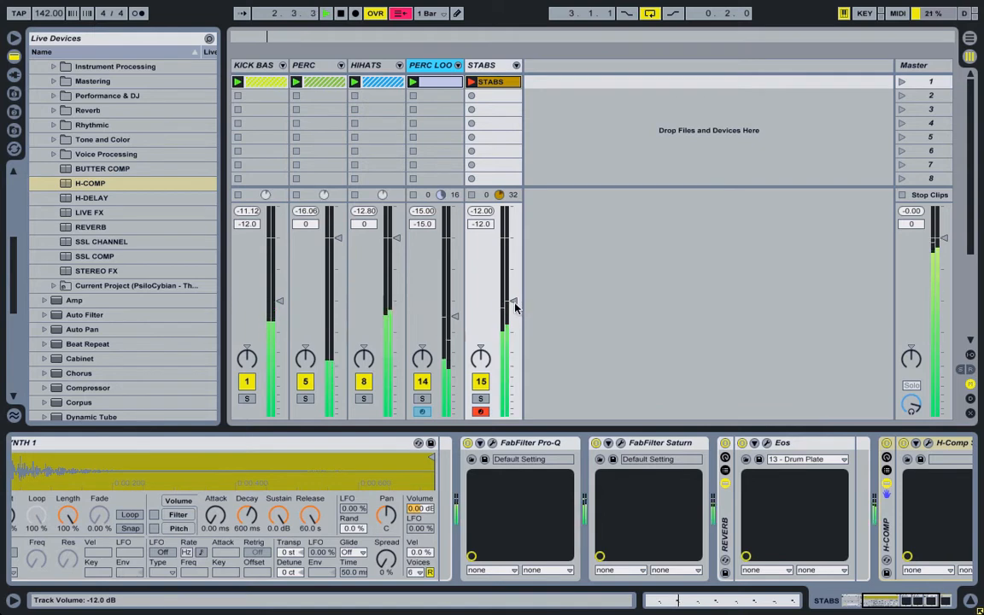
pyautogui.moveTo(515, 304); pyautogui.dragTo(515, 305)
pyautogui.press('XF86AudioRaiseVolume')
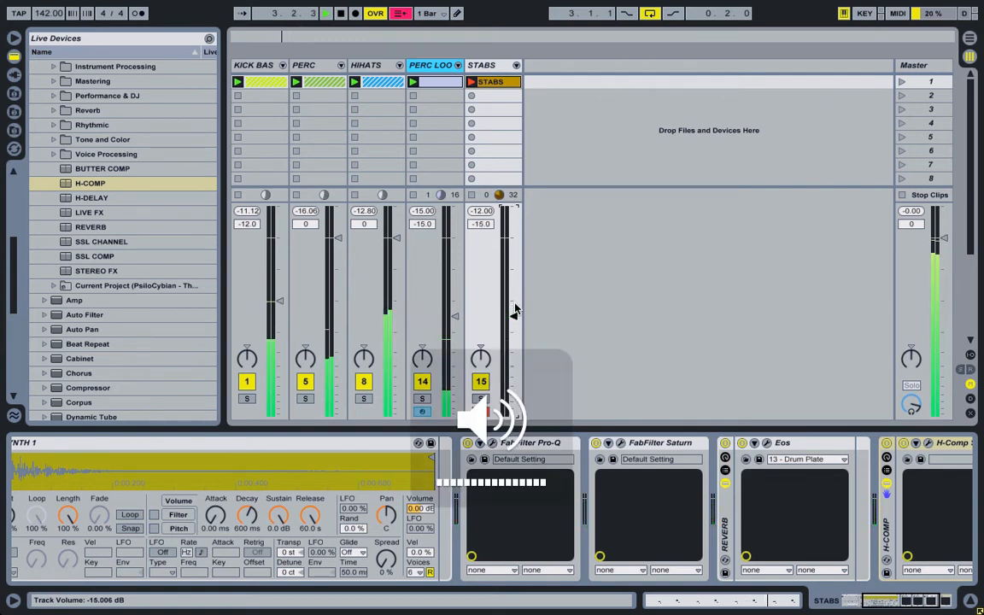
pyautogui.click(694, 348)
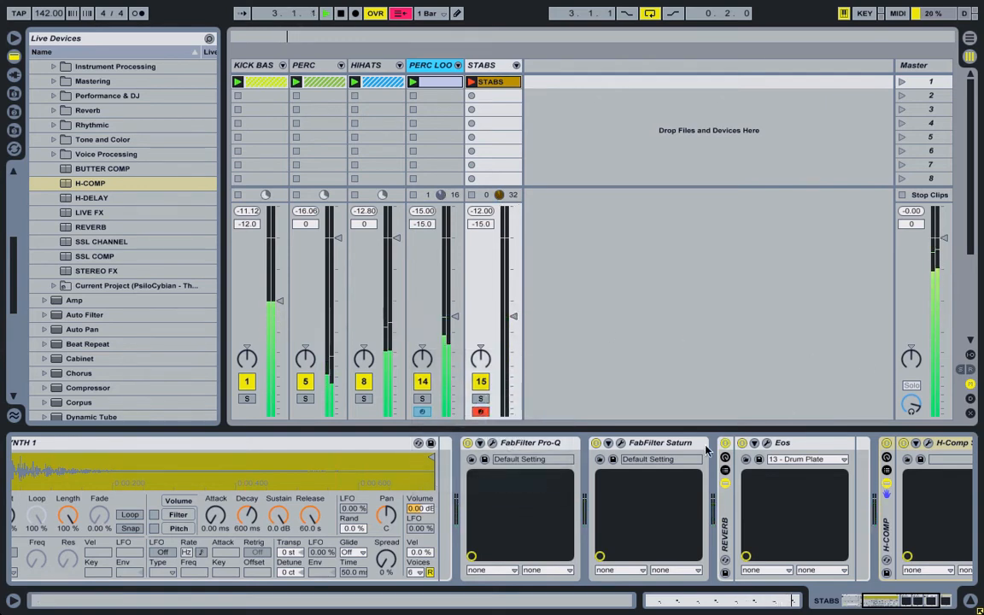
pyautogui.click(481, 412)
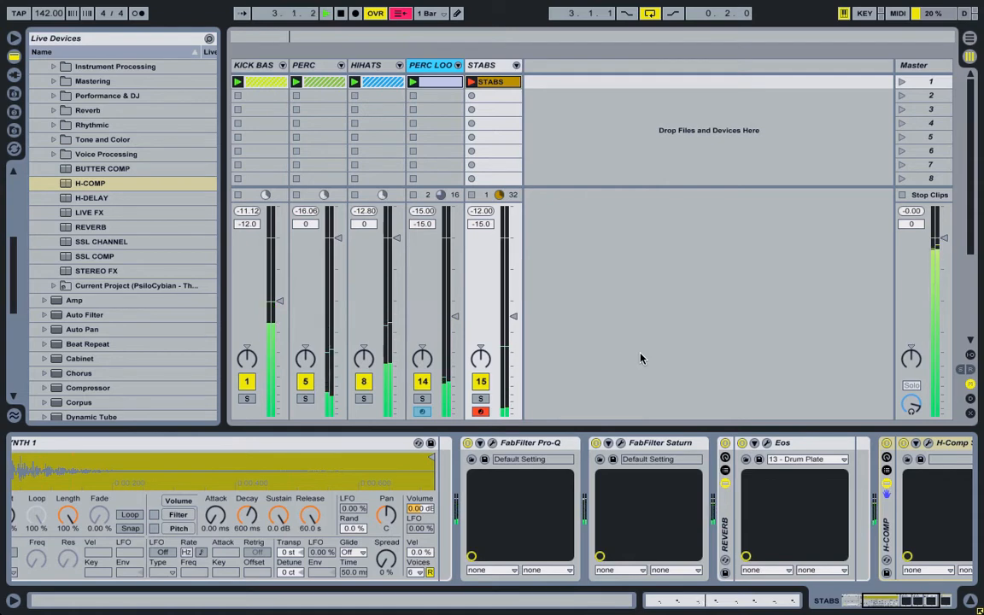
pyautogui.press('space')
# Step: Collapse the FabFilter Pro-Q, FabFilter Saturn, Eos and H-Comp devices in the STABS chain
pyautogui.doubleClick(523, 443)
pyautogui.doubleClick(523, 442)
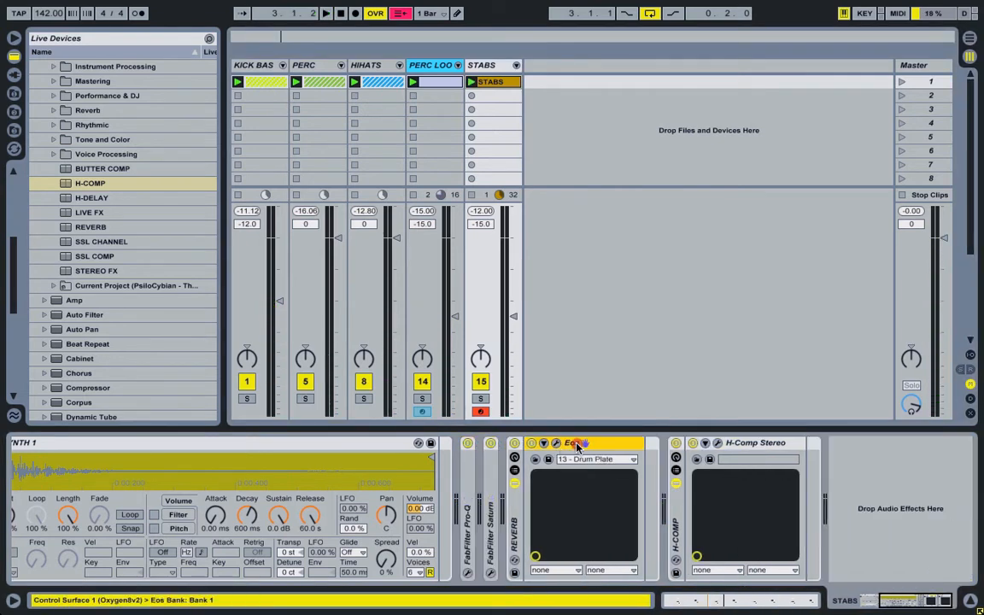
pyautogui.doubleClick(555, 443)
pyautogui.doubleClick(632, 443)
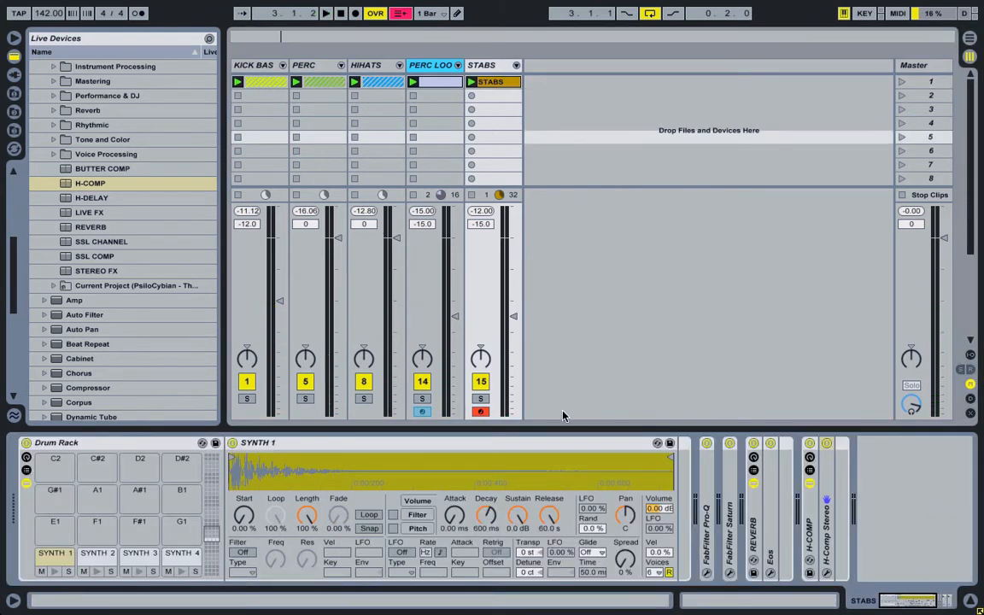
# Step: Solo STABS, launch scene 1 and move FabFilter Saturn ahead of FabFilter Pro-Q in the device chain
pyautogui.click(487, 400)
pyautogui.click(902, 81)
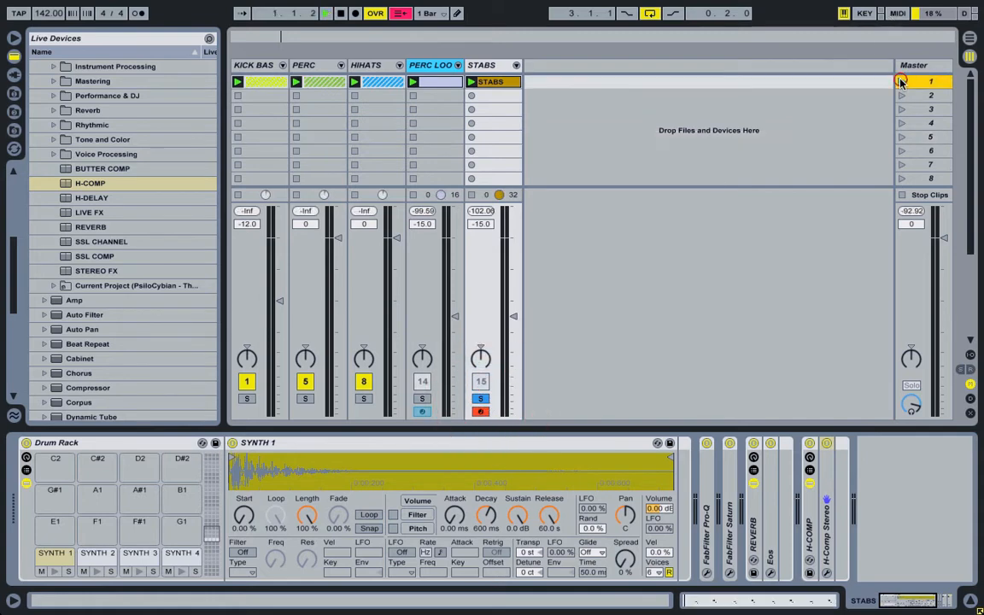
pyautogui.click(730, 466)
pyautogui.moveTo(693, 468); pyautogui.dragTo(693, 469)
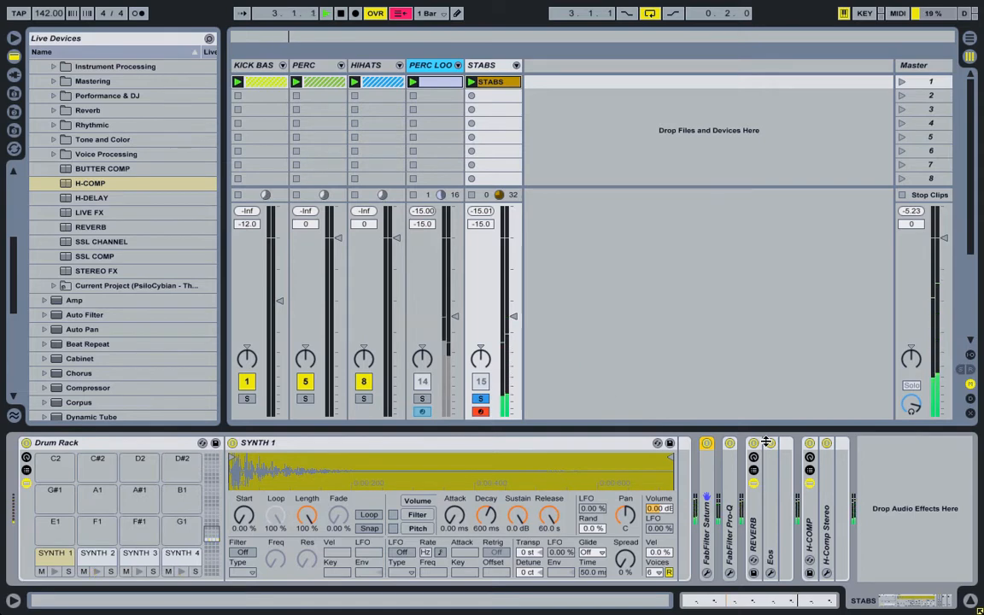
# Step: Enable the H-Comp limiter and raise its output moderately, close its window and unsolo the STABS track
pyautogui.doubleClick(830, 485)
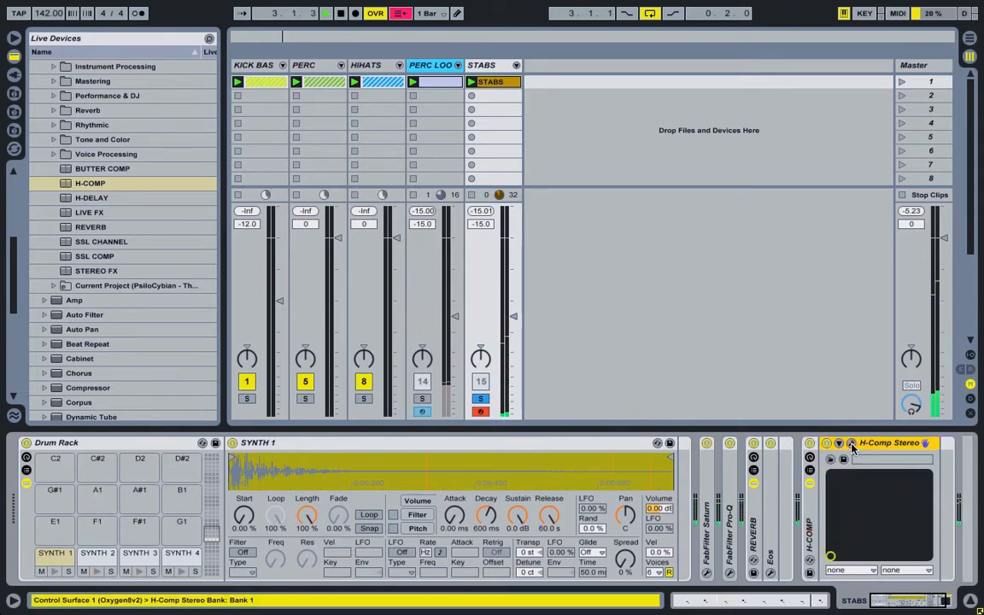
pyautogui.click(851, 443)
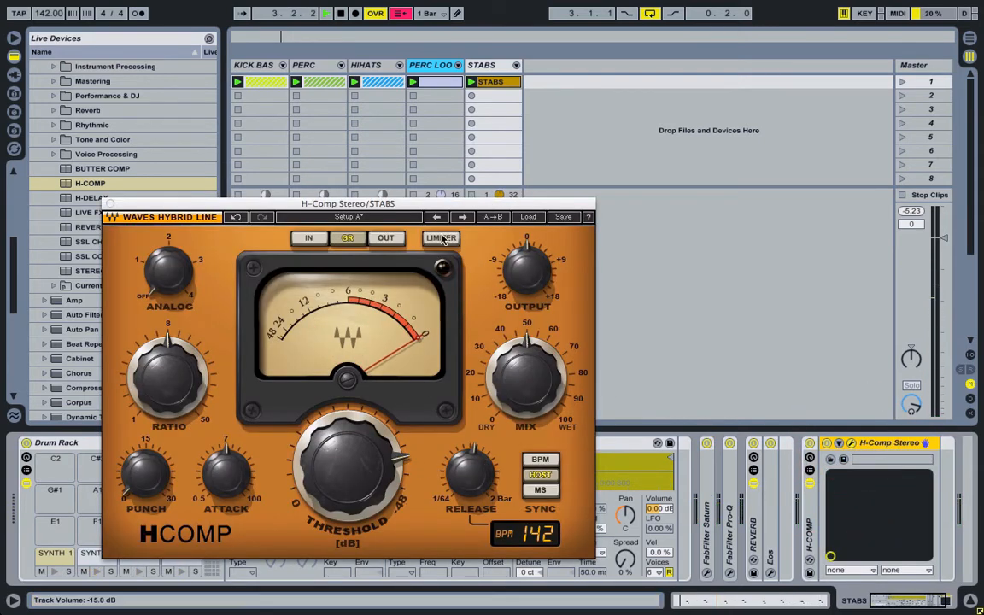
pyautogui.moveTo(445, 205); pyautogui.dragTo(280, 264)
pyautogui.moveTo(369, 331); pyautogui.dragTo(369, 330)
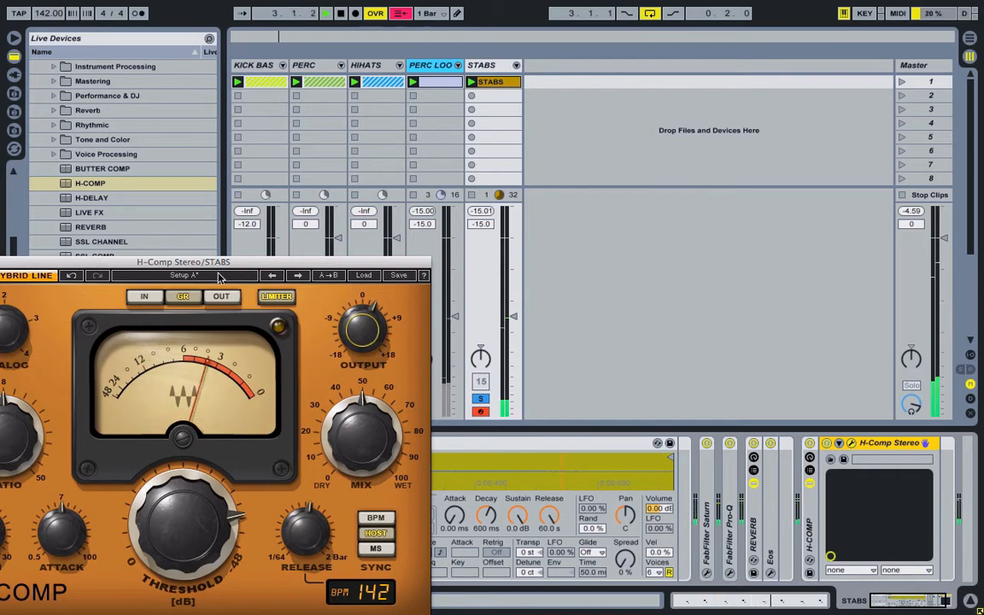
pyautogui.moveTo(135, 259); pyautogui.dragTo(344, 224)
pyautogui.click(153, 229)
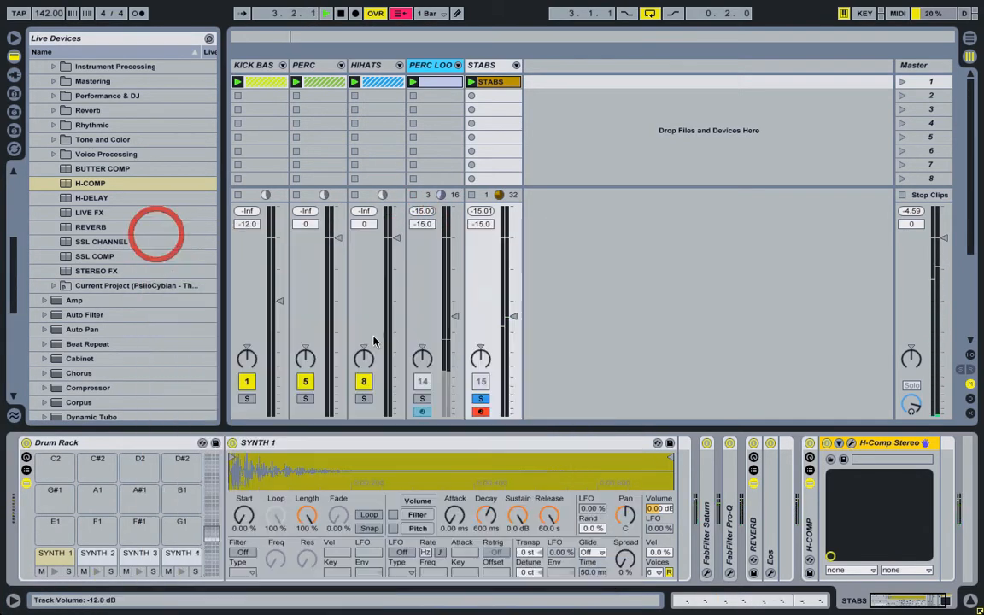
pyautogui.click(479, 400)
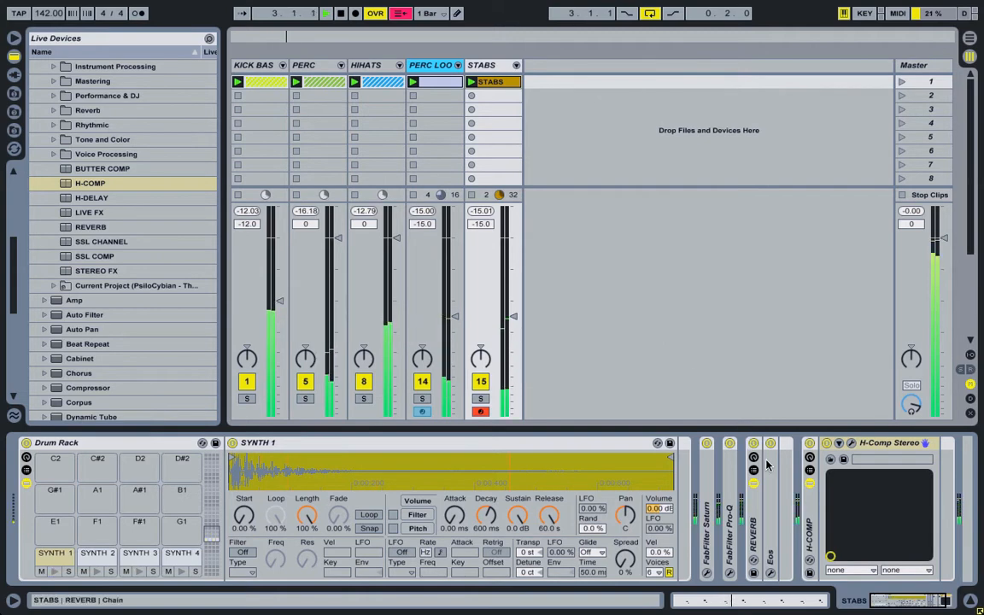
# Step: Solo STABS again and set the Eos reverb to a 0.73 s decay and a 3% mix
pyautogui.click(479, 401)
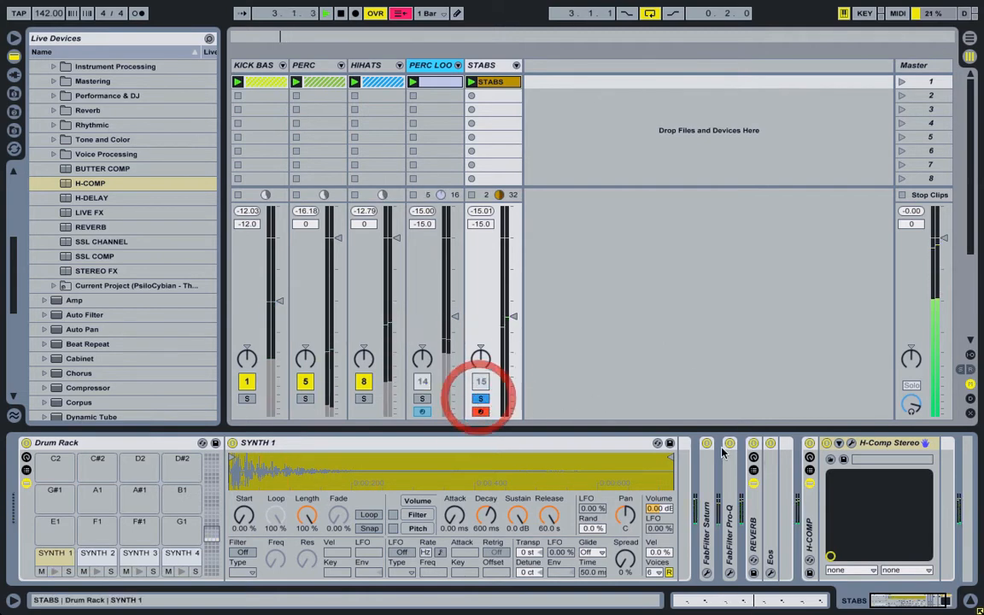
pyautogui.doubleClick(772, 444)
pyautogui.click(795, 443)
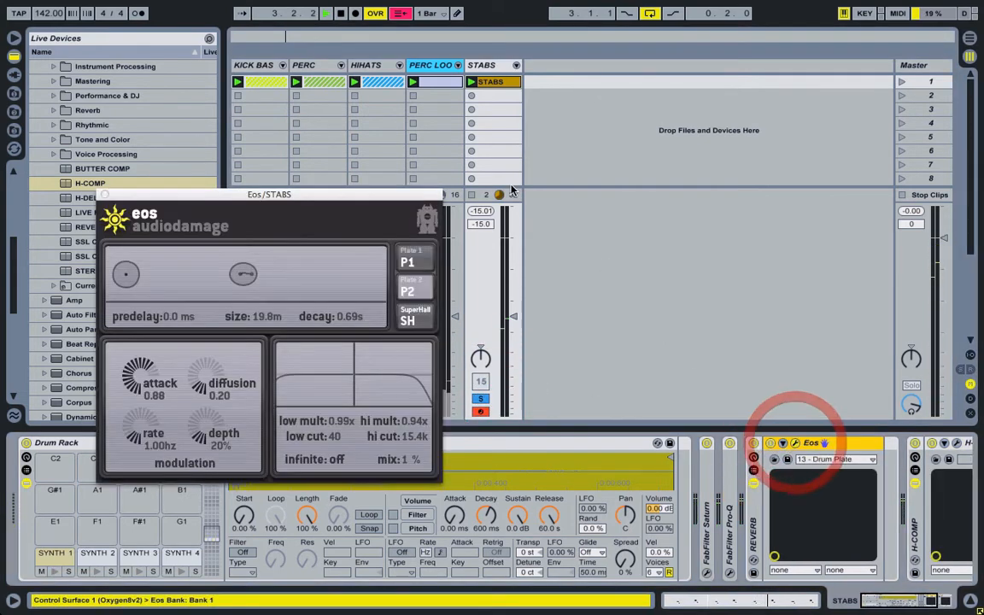
pyautogui.click(408, 462)
pyautogui.moveTo(408, 463); pyautogui.dragTo(410, 459)
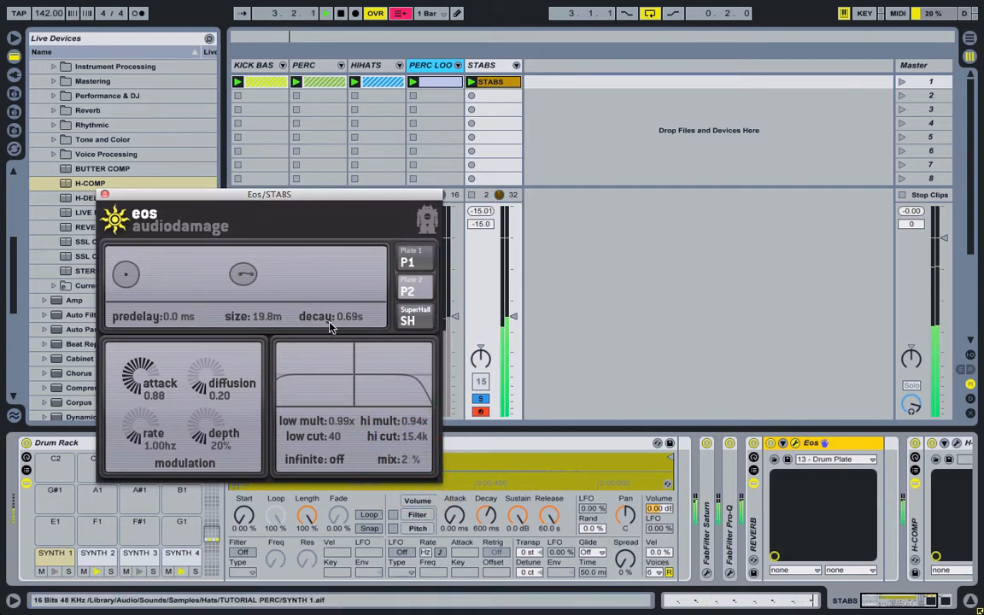
pyautogui.click(409, 464)
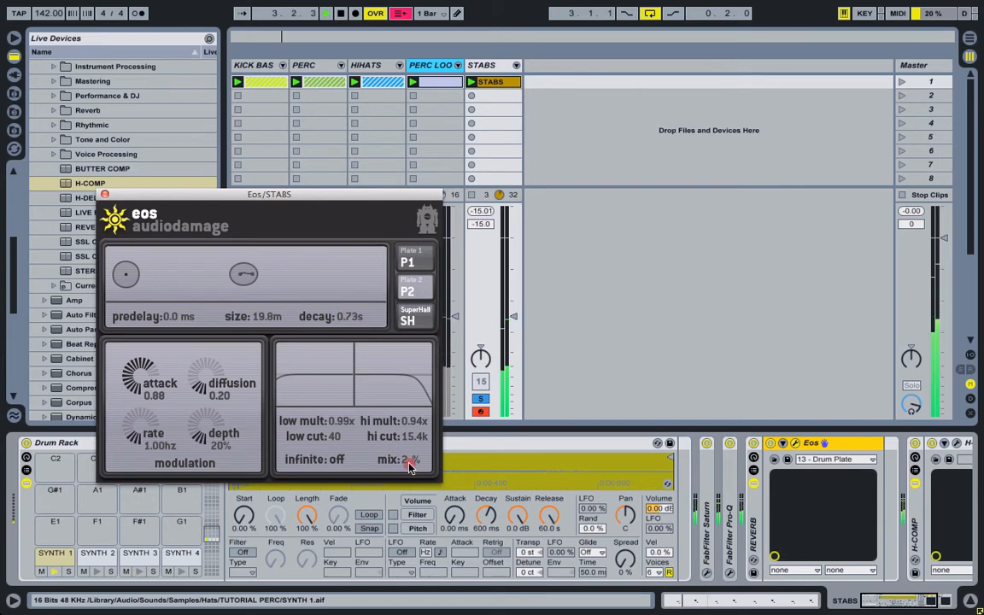
pyautogui.moveTo(411, 463); pyautogui.dragTo(413, 461)
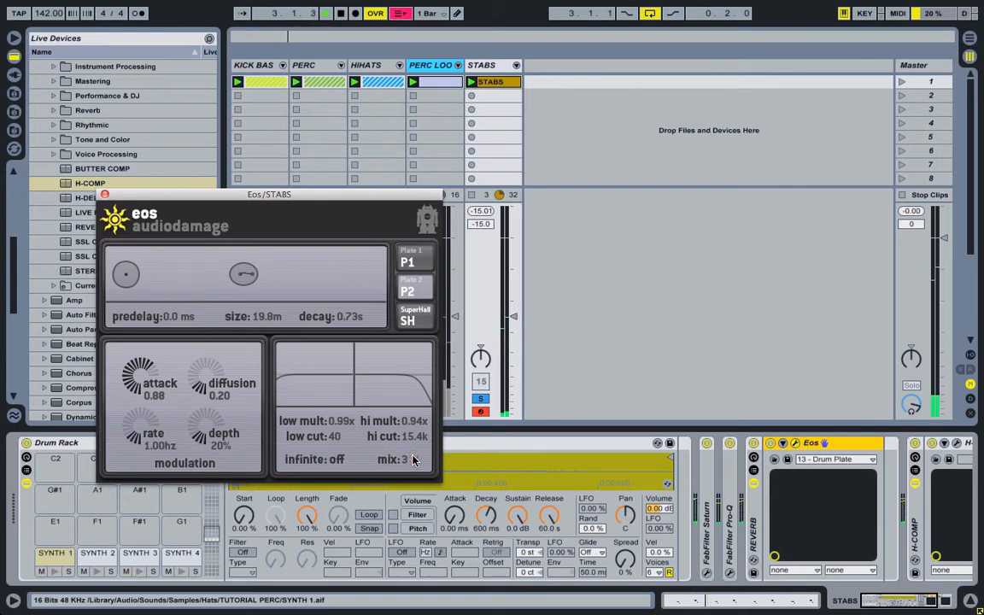
# Step: Close the Eos reverb window and toggle the track activators of PERC LOOP and STABS
pyautogui.click(104, 195)
pyautogui.click(422, 381)
pyautogui.click(480, 381)
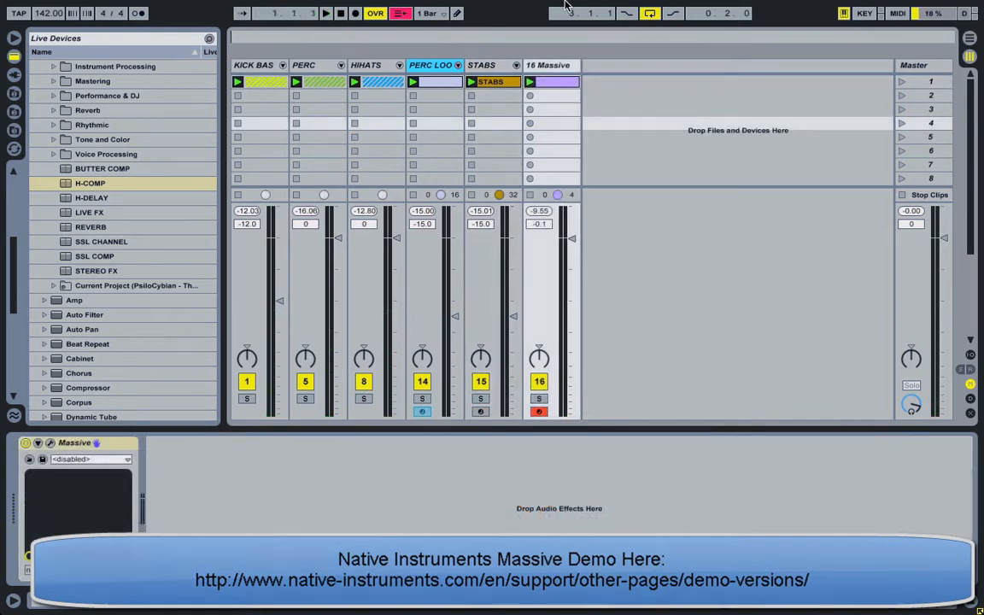
# Step: Play scene 1 and load the patch TheBox_Deep.ksd into Massive on track 16, leaving the plug-in window closed
pyautogui.click(544, 67)
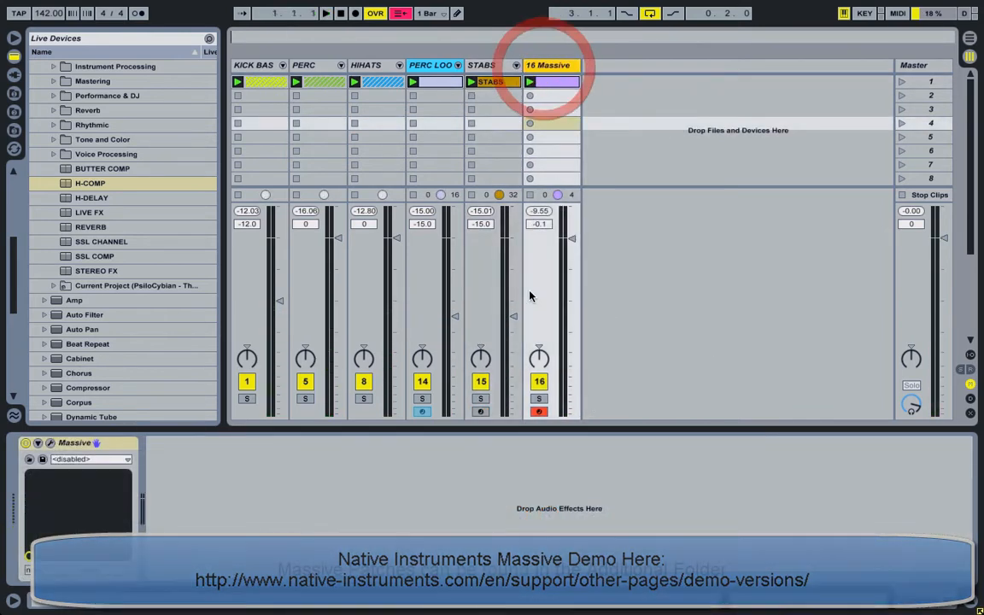
pyautogui.click(903, 81)
pyautogui.click(51, 444)
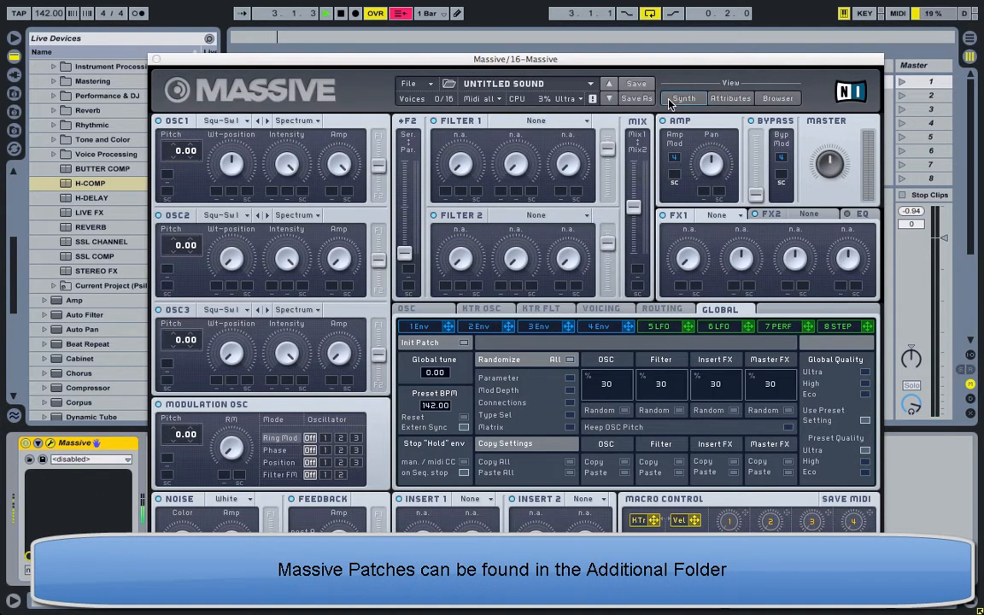
pyautogui.click(413, 84)
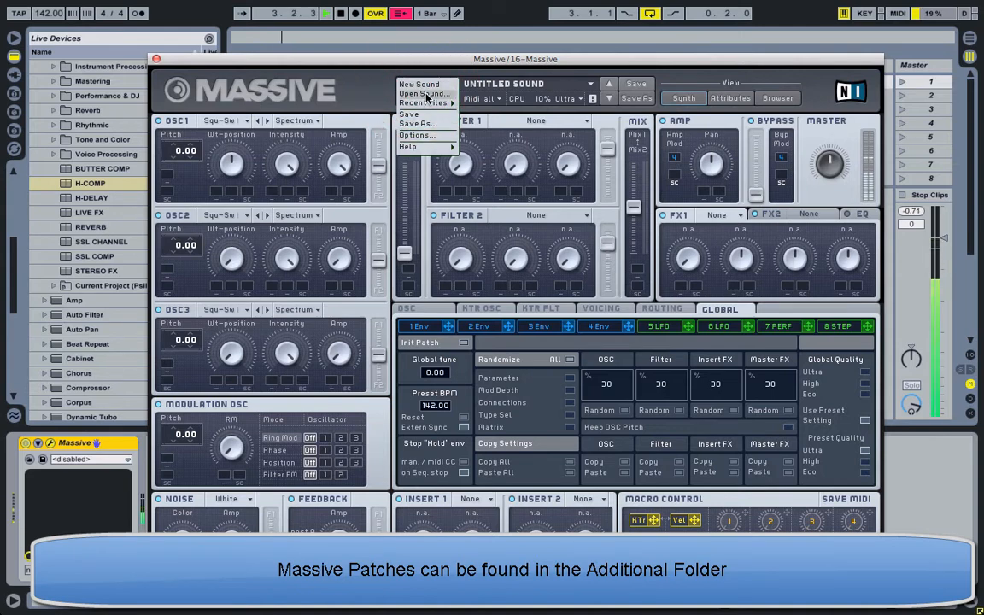
pyautogui.click(427, 95)
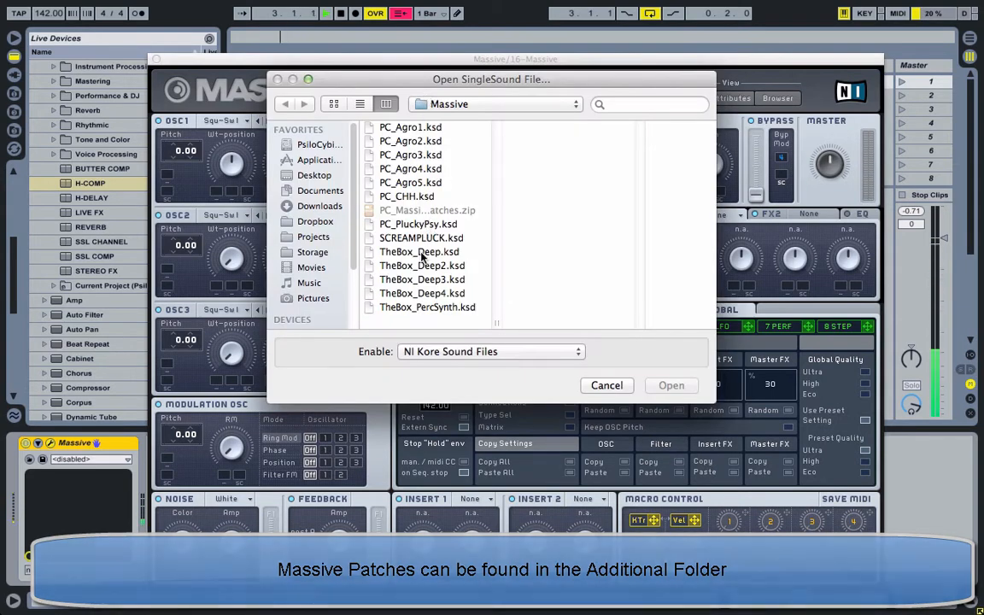
pyautogui.click(419, 255)
pyautogui.click(671, 387)
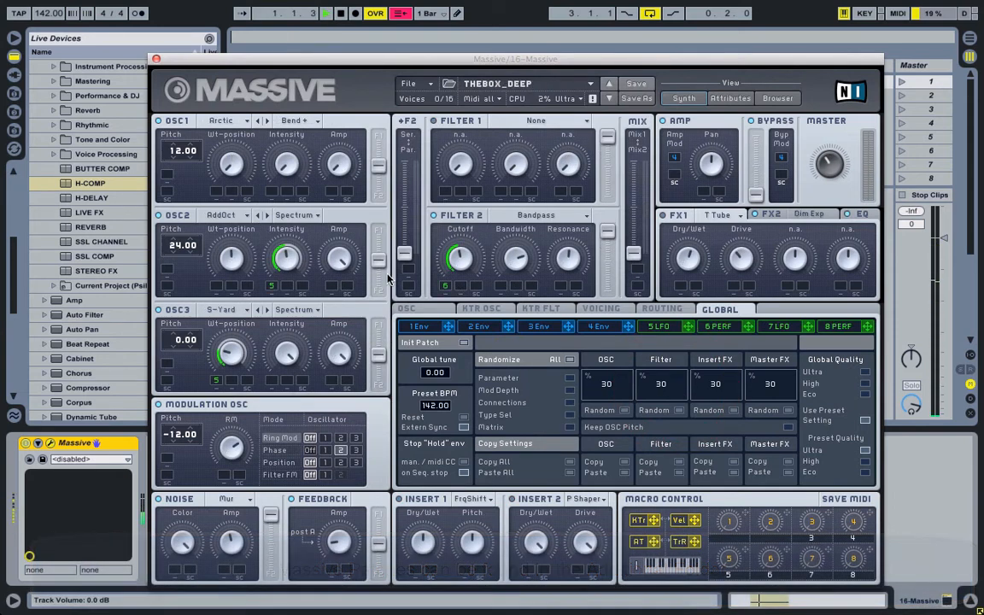
pyautogui.click(155, 60)
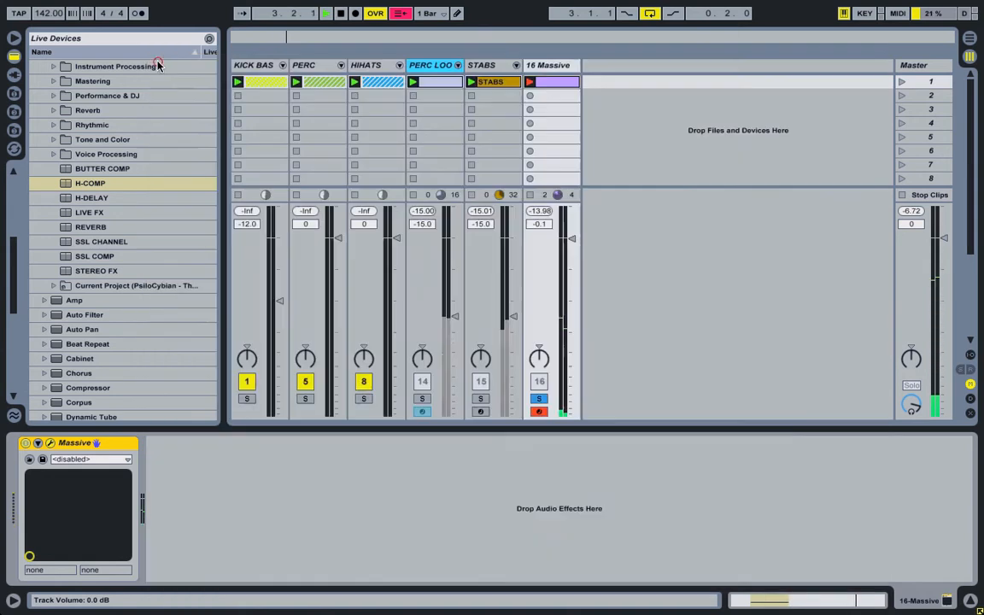
# Step: Insert an audio track after 16 Massive, show the plug-in devices in the browser and display the track input/output section
pyautogui.rightClick(604, 94)
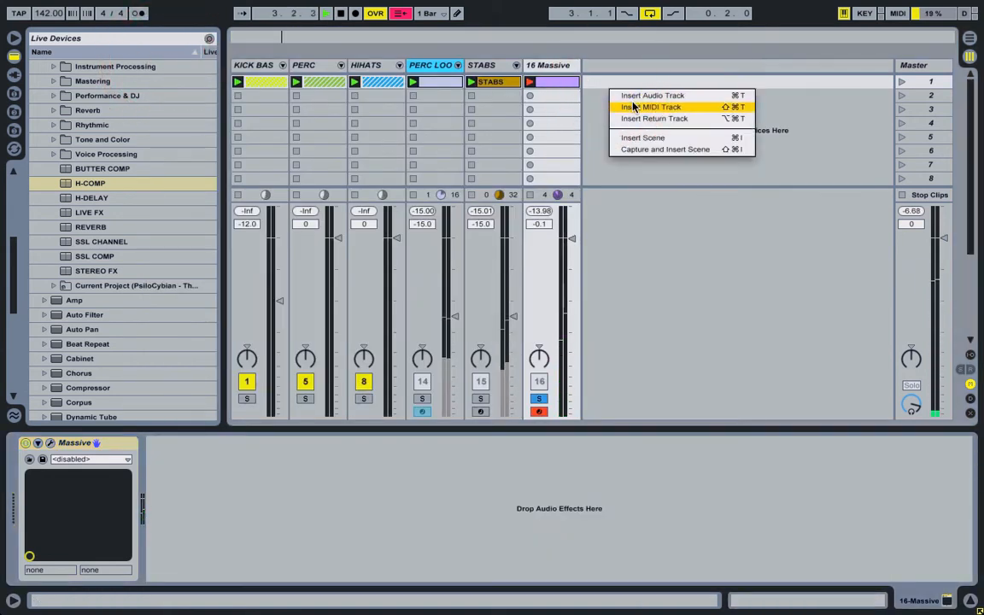
pyautogui.click(637, 101)
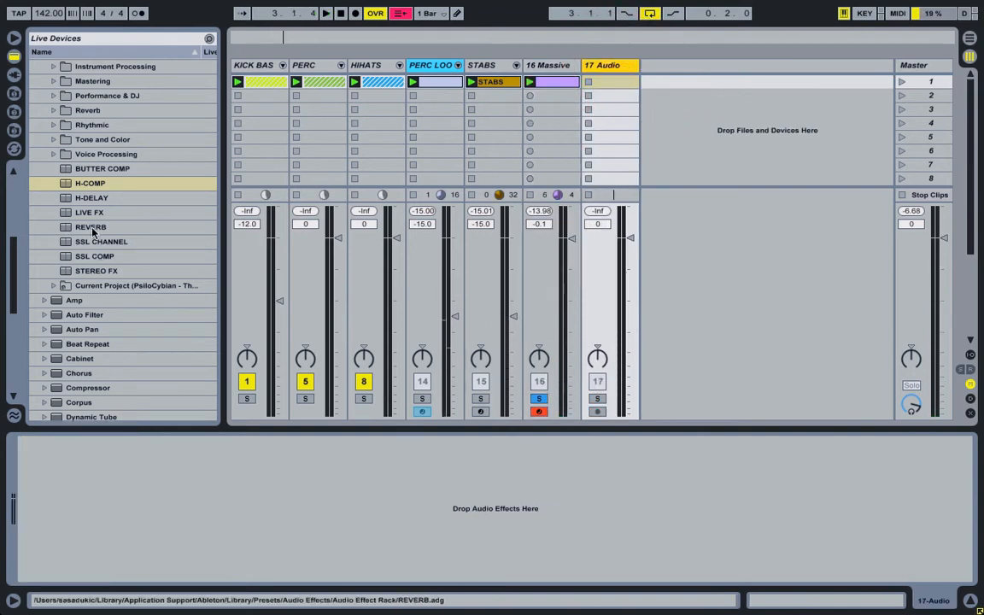
pyautogui.click(13, 74)
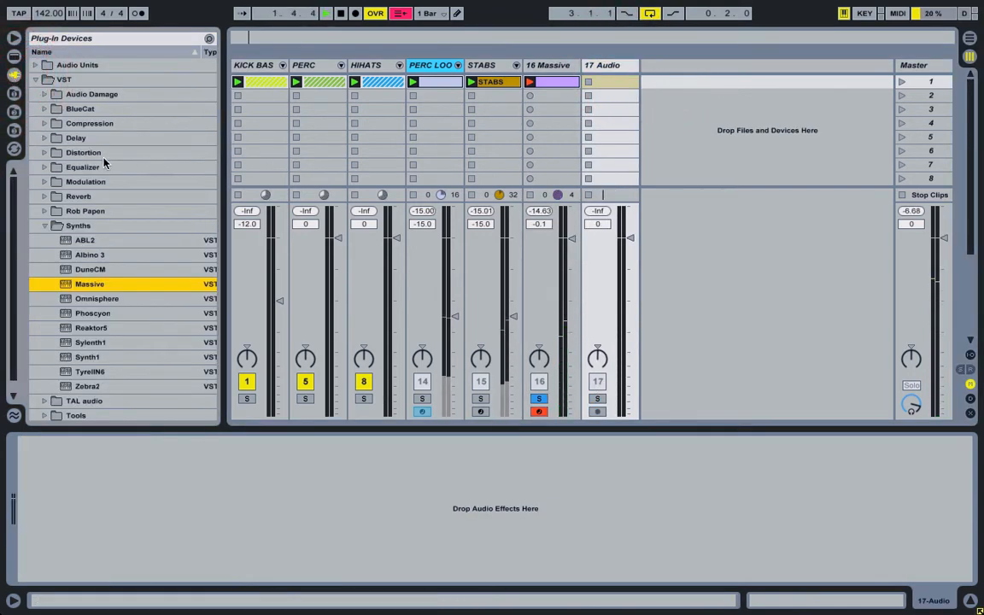
pyautogui.click(612, 84)
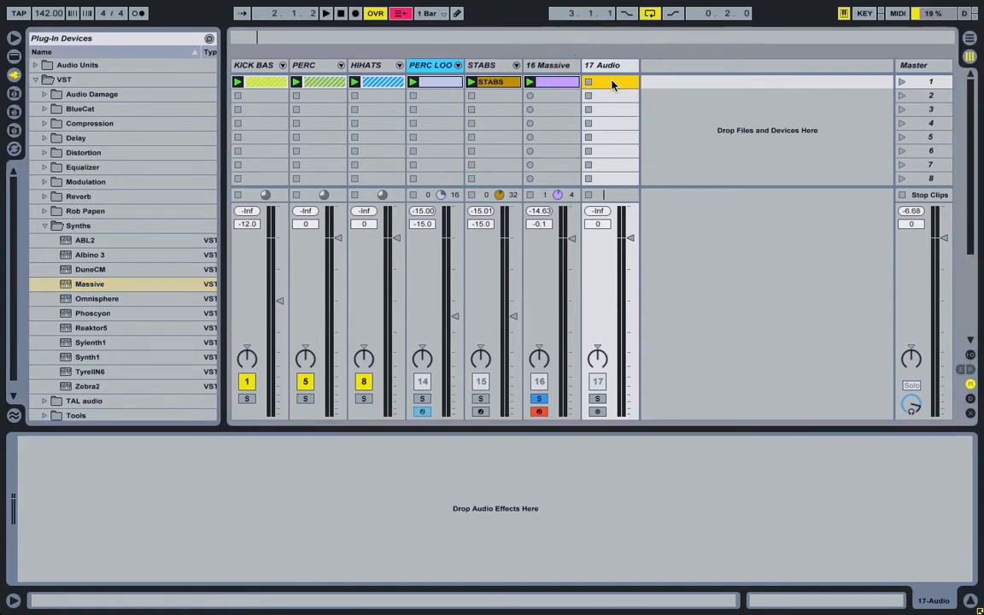
pyautogui.click(971, 354)
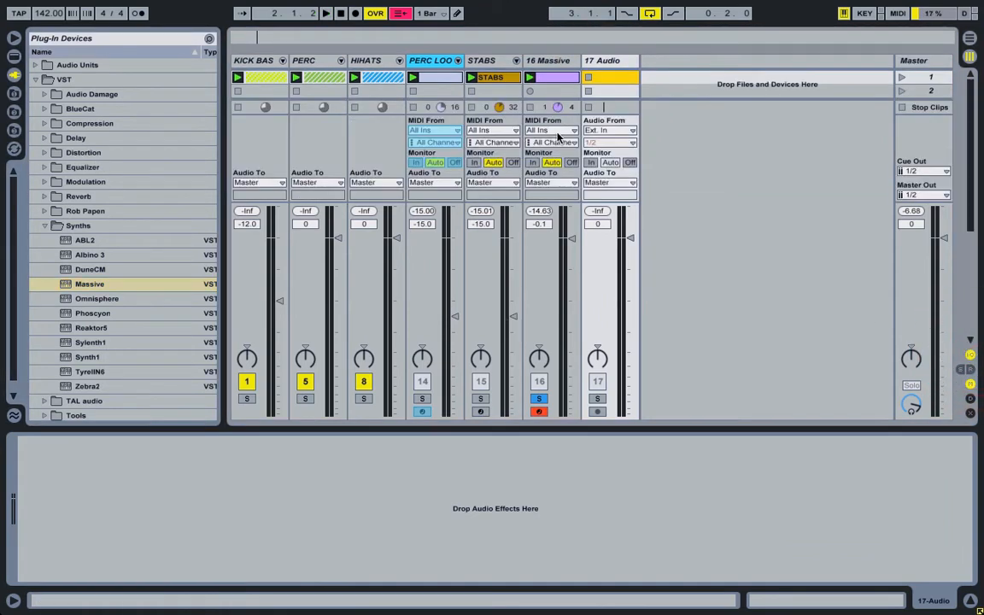
# Step: Set the input of 17 Audio to Resampling, arm the track and bypass the first FabFilter Pro-L on the Master
pyautogui.click(607, 131)
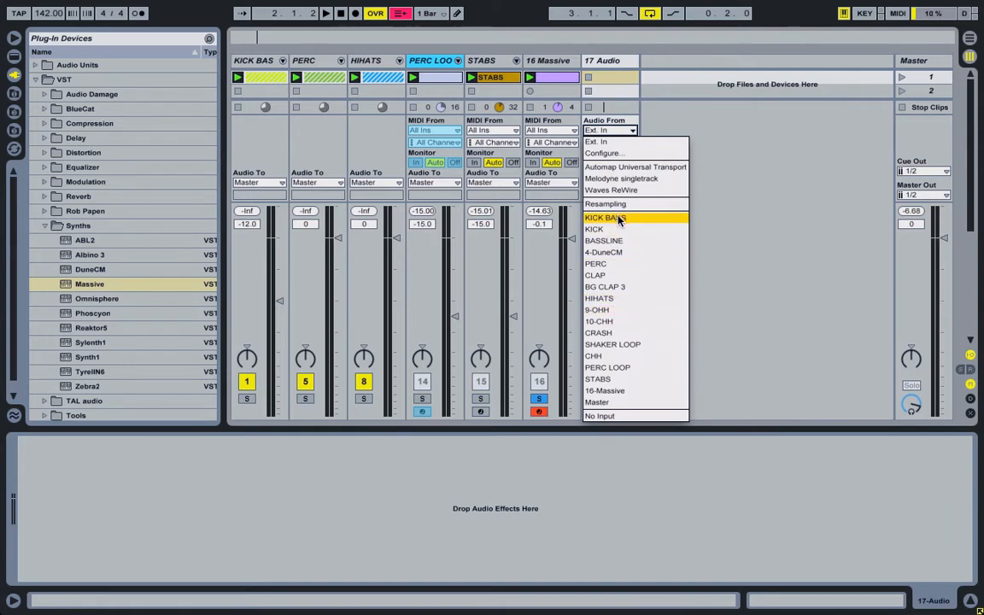
pyautogui.click(608, 204)
pyautogui.click(598, 413)
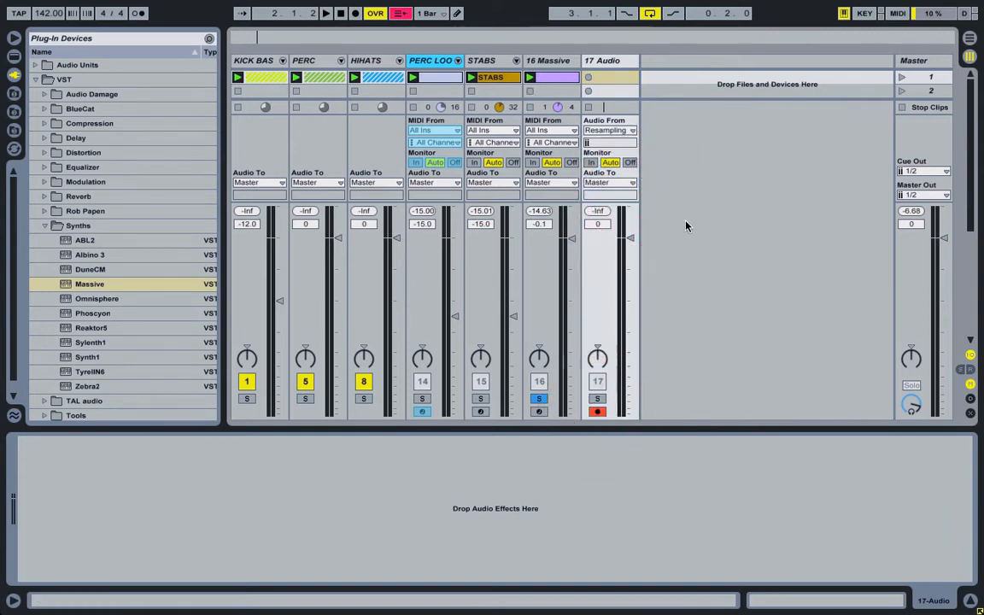
pyautogui.click(928, 61)
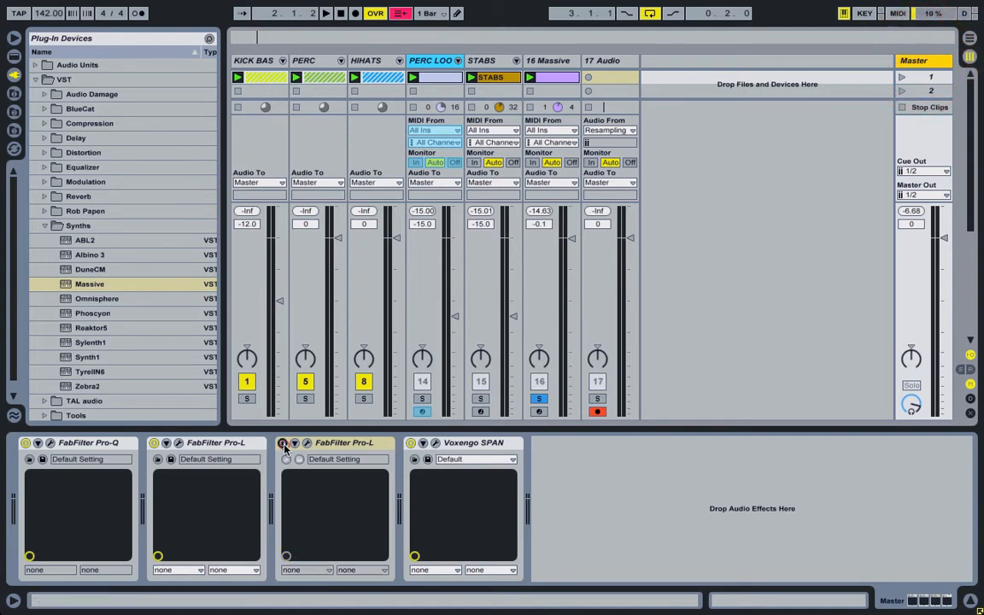
pyautogui.click(155, 444)
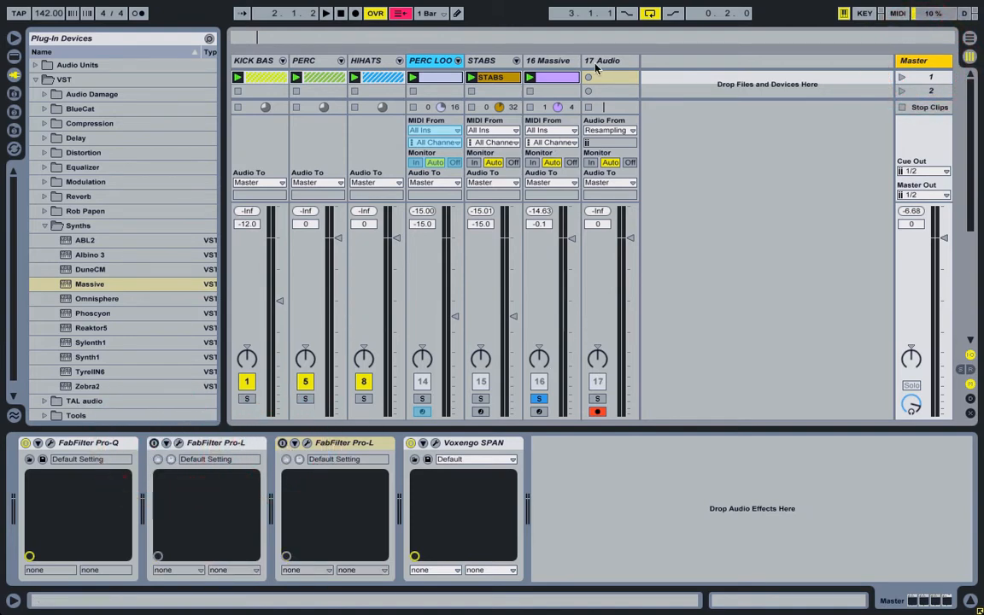
# Step: Try recording the resampled Massive sound into the first slot of 17 Audio, view the waveform and stop playback
pyautogui.click(601, 59)
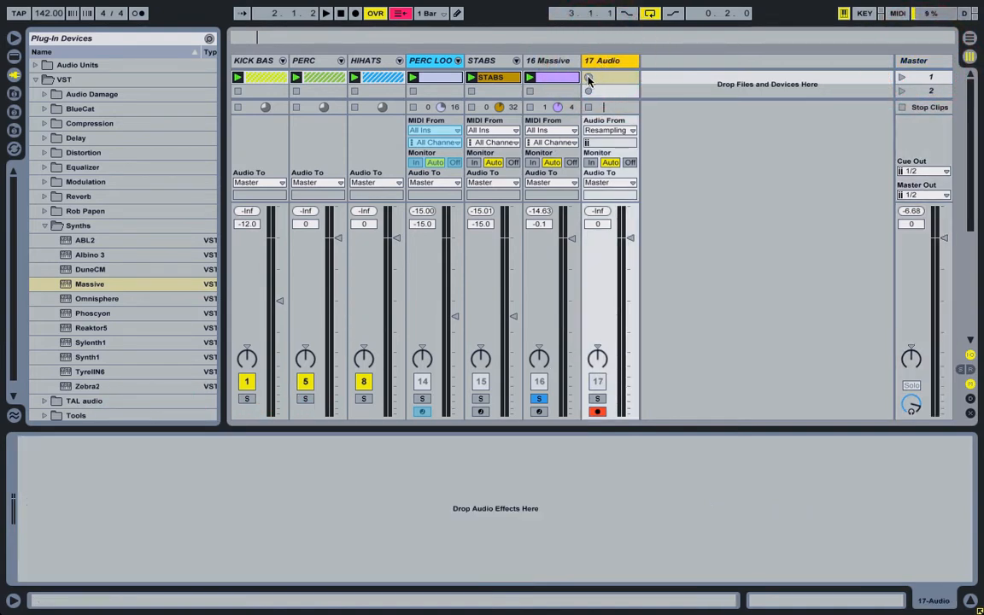
pyautogui.click(590, 77)
pyautogui.doubleClick(610, 79)
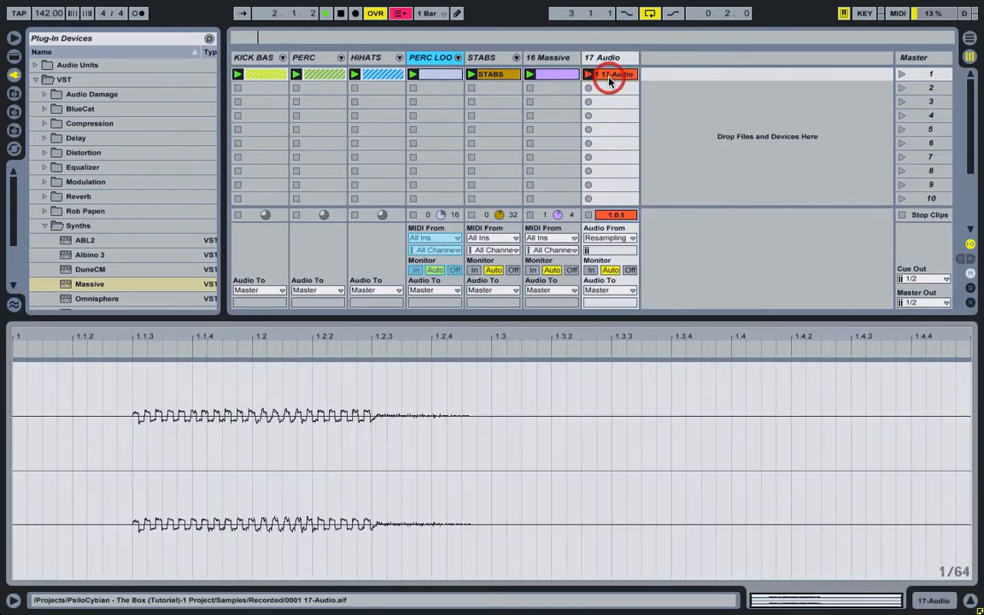
pyautogui.press('space')
# Step: Raise the master volume in Massive on track 16 and close the plug-in window
pyautogui.click(548, 57)
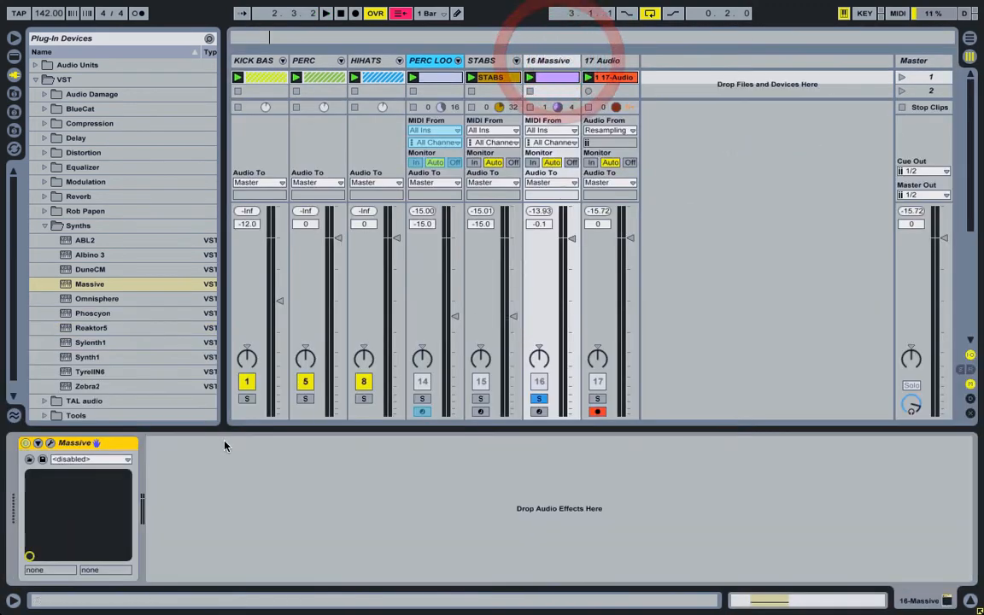
pyautogui.click(51, 444)
pyautogui.click(829, 164)
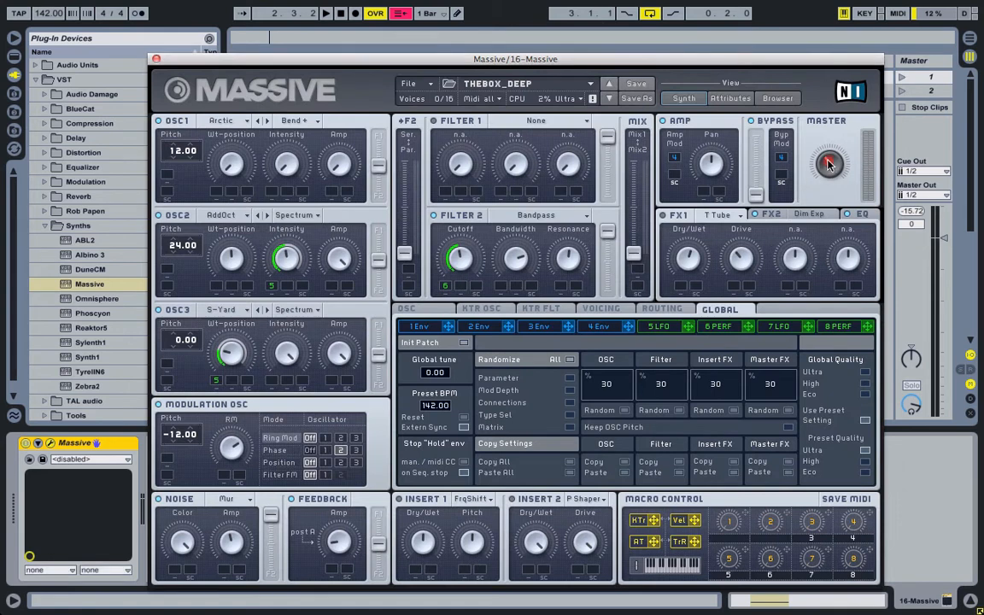
pyautogui.moveTo(834, 146); pyautogui.dragTo(851, 122)
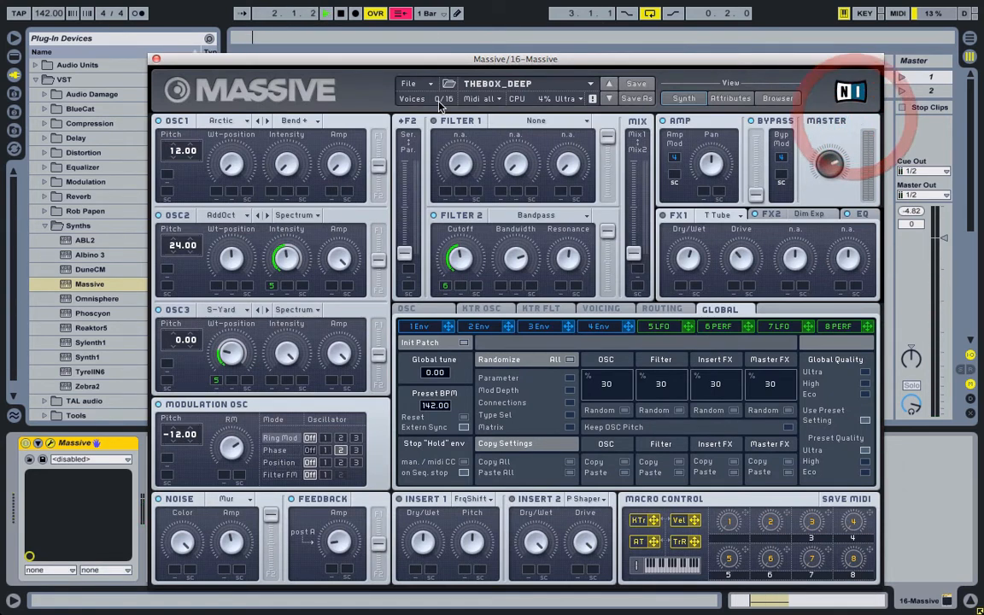
pyautogui.click(158, 61)
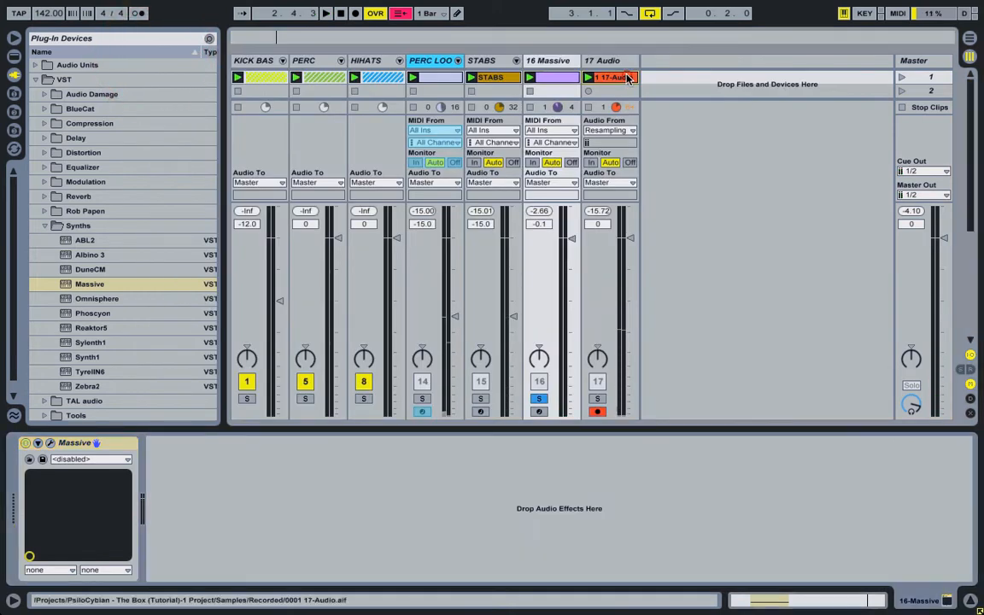
# Step: Record a new resampled take of Massive into the first slot of 17 Audio, check its waveform and stop playback
pyautogui.click(591, 79)
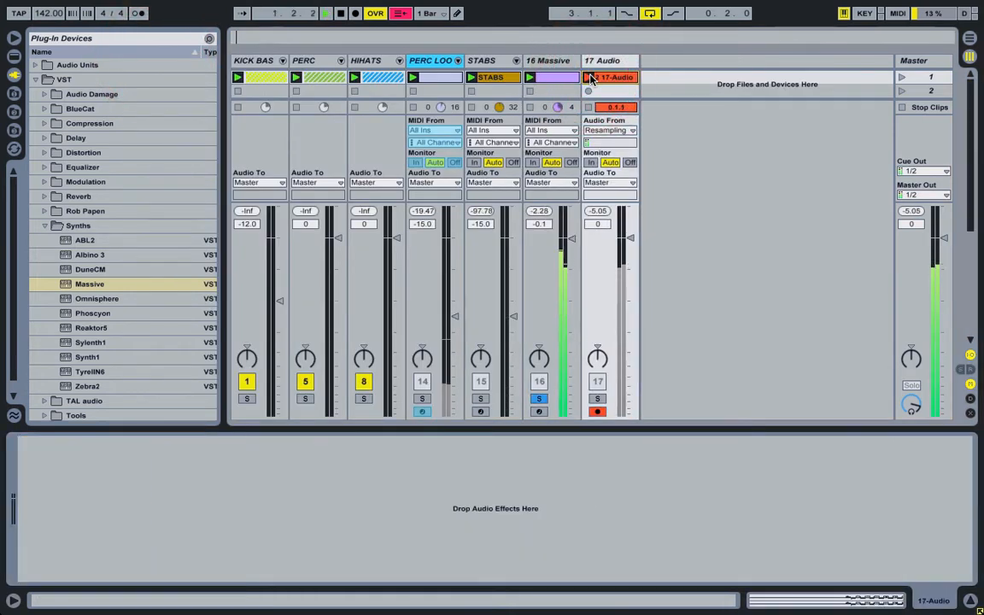
pyautogui.click(610, 78)
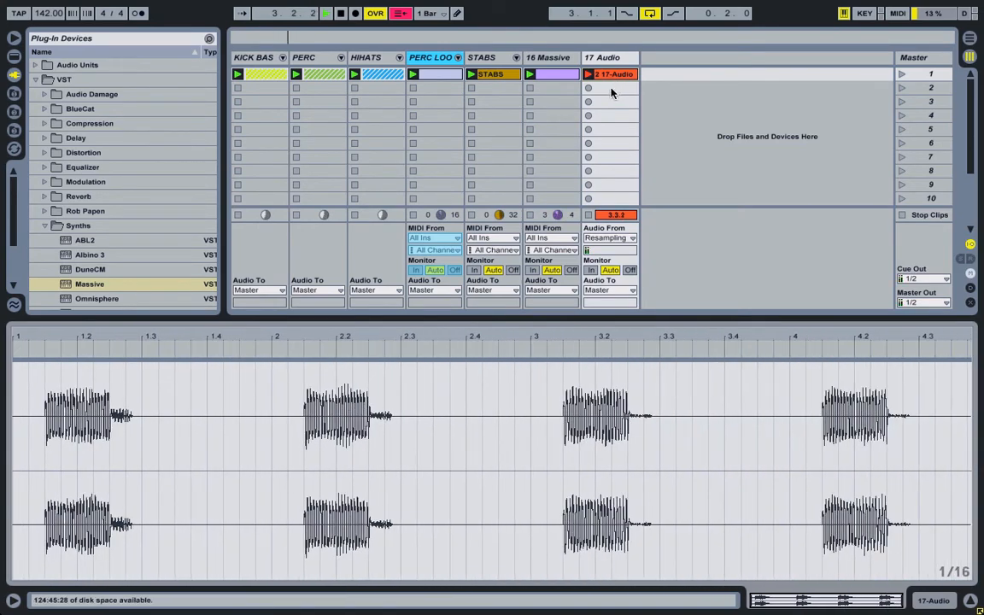
pyautogui.click(555, 74)
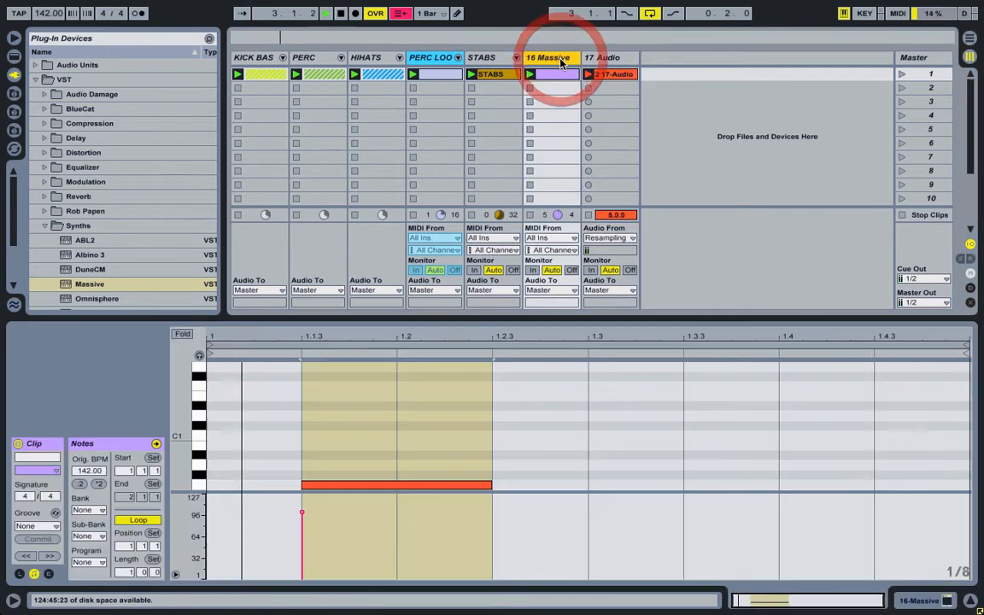
pyautogui.click(605, 61)
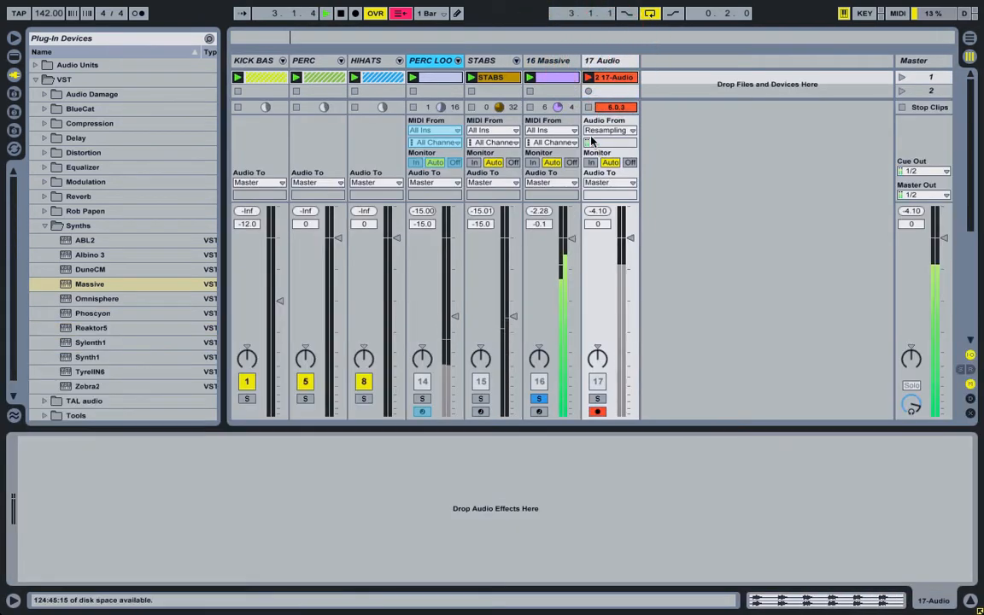
pyautogui.press('space')
# Step: Deactivate the 16 Massive track, solo 17 Audio and launch scene 1
pyautogui.click(540, 381)
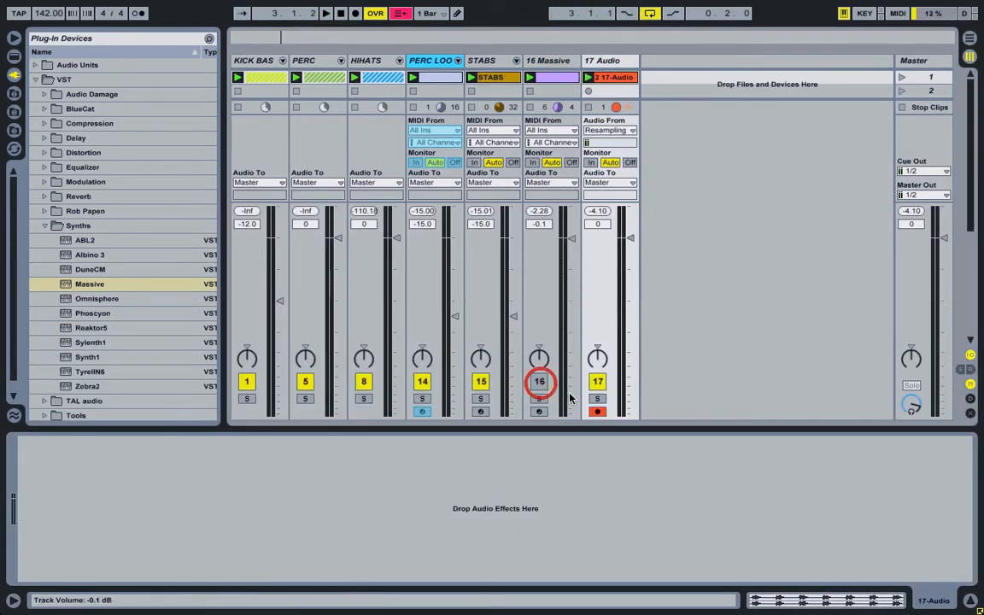
pyautogui.click(598, 399)
pyautogui.click(902, 77)
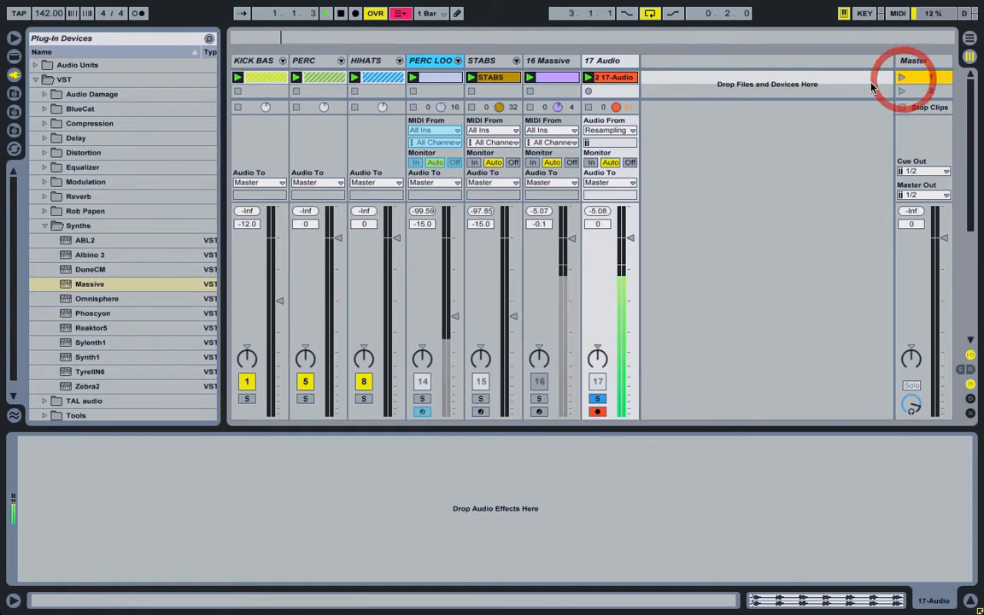
# Step: Set the recorded 17 Audio clip to loop from 6.1.1 with a length of two beats (0.2.0)
pyautogui.click(614, 77)
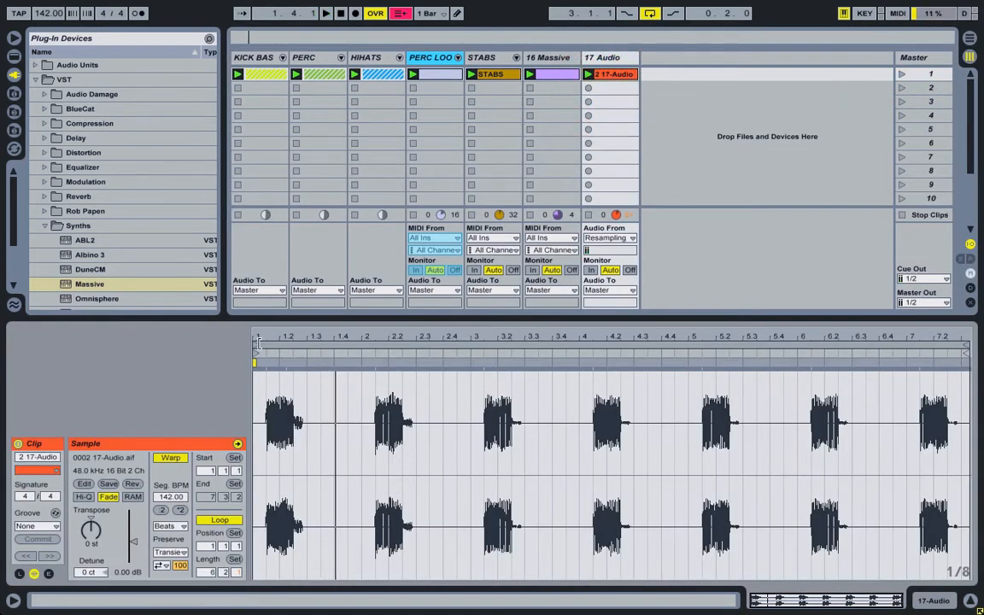
pyautogui.moveTo(257, 339)
pyautogui.mouseDown()
pyautogui.moveTo(527, 373)
pyautogui.moveTo(857, 385)
pyautogui.moveTo(801, 398)
pyautogui.mouseUp()
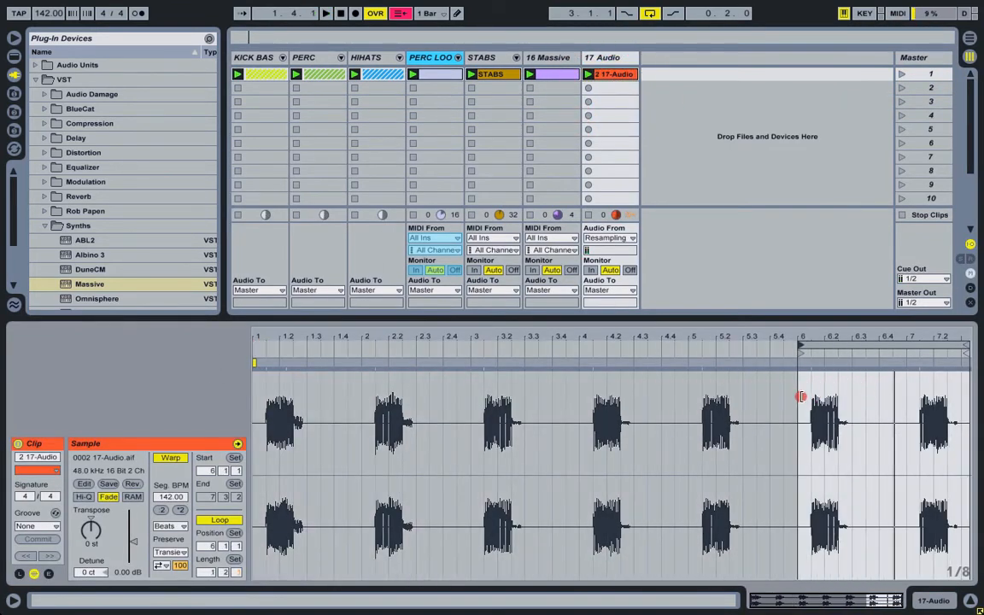
pyautogui.moveTo(966, 345); pyautogui.dragTo(845, 386)
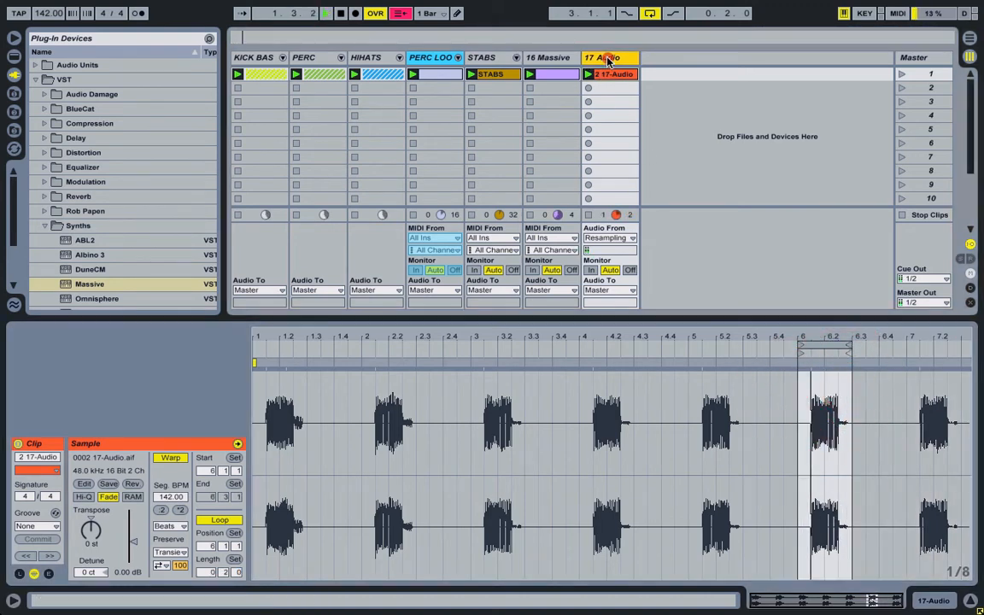
# Step: Move the loop start of the 17 Audio clip to 6.1.3 and crop the sample to the loop
pyautogui.doubleClick(607, 59)
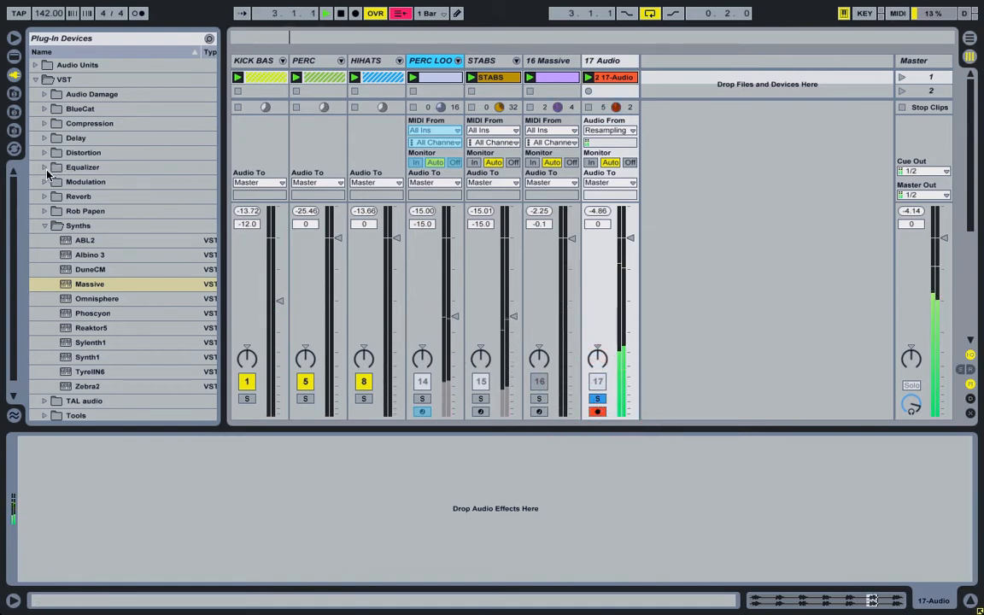
pyautogui.click(482, 60)
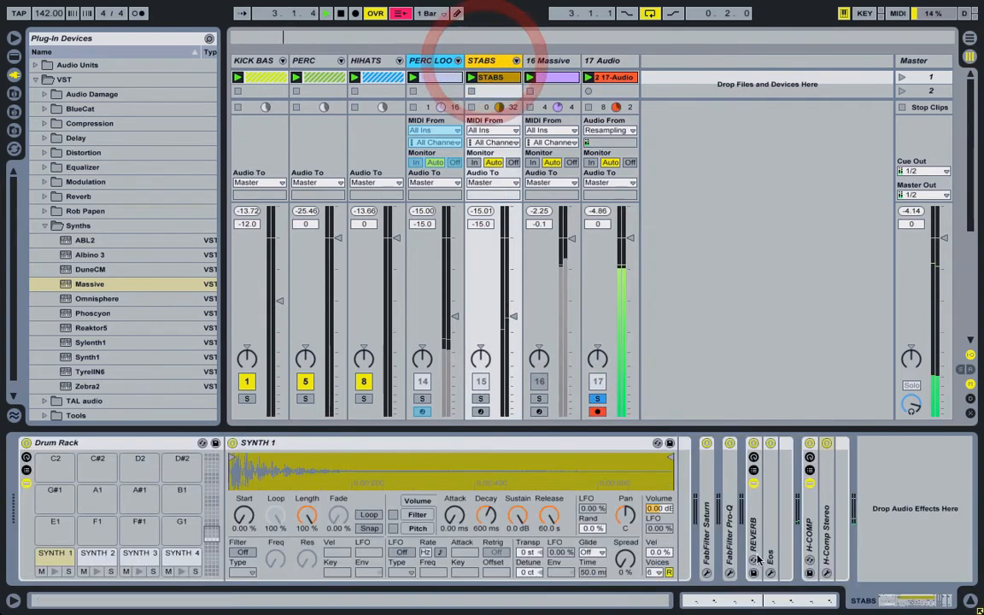
pyautogui.click(610, 76)
pyautogui.moveTo(801, 345); pyautogui.dragTo(826, 389)
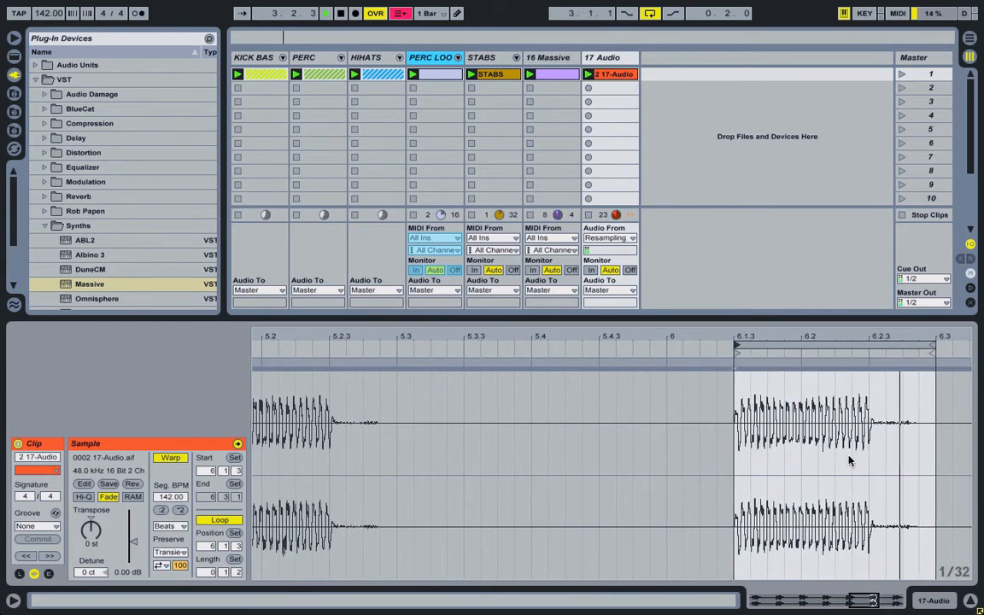
pyautogui.rightClick(769, 418)
pyautogui.click(684, 212)
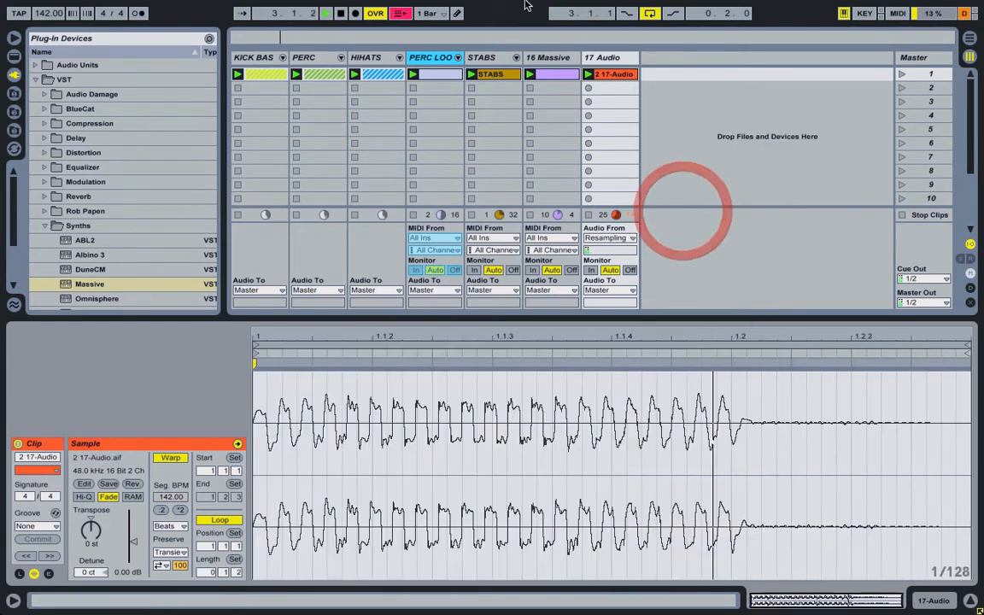
# Step: Load the cropped 17-Audio clip onto the E1 pad of the STABS drum rack and rename the pad SYNTH 5
pyautogui.click(481, 60)
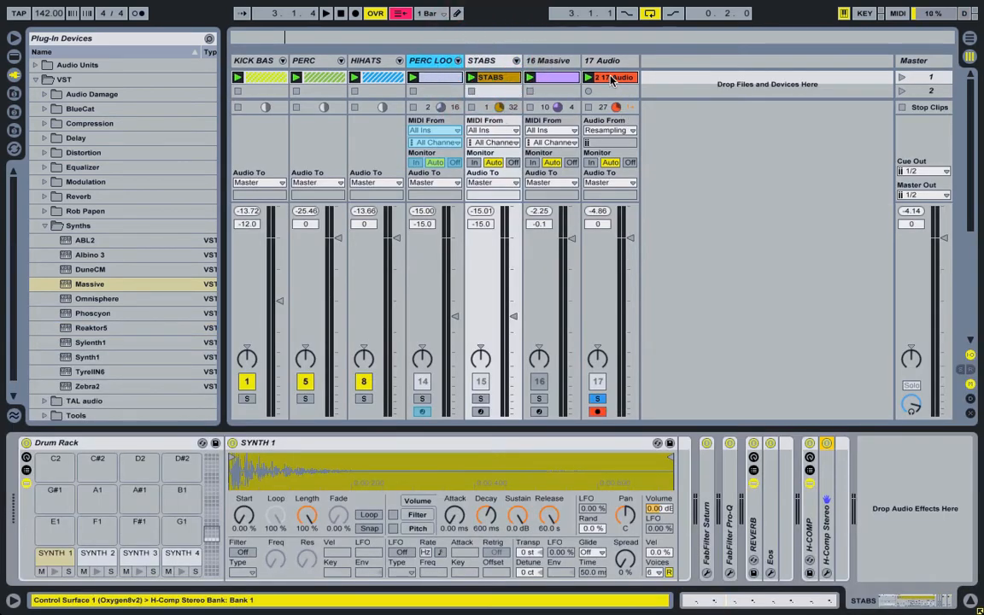
pyautogui.moveTo(611, 79); pyautogui.dragTo(56, 532)
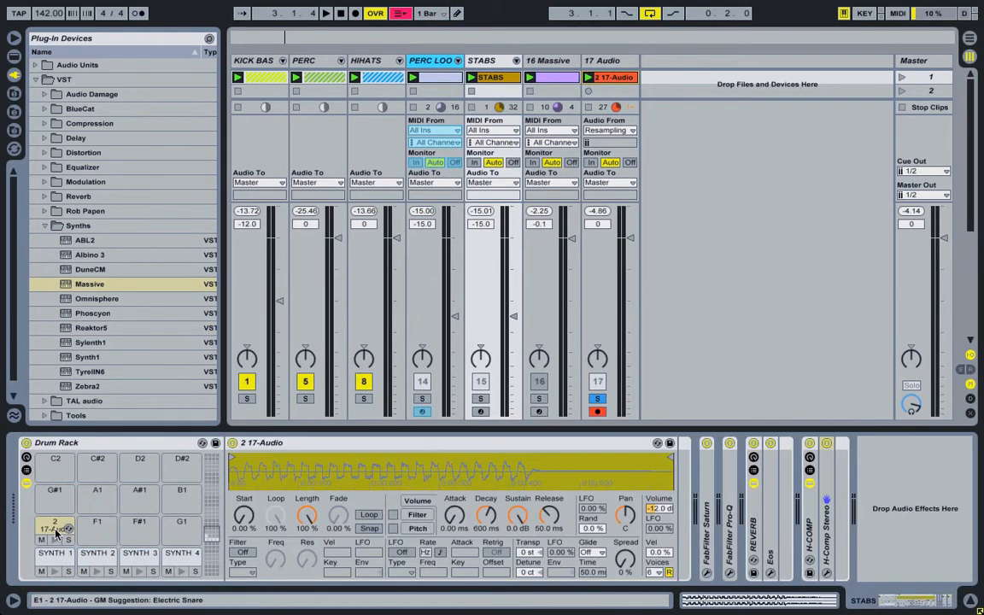
pyautogui.rightClick(55, 531)
pyautogui.click(72, 537)
pyautogui.write('S')
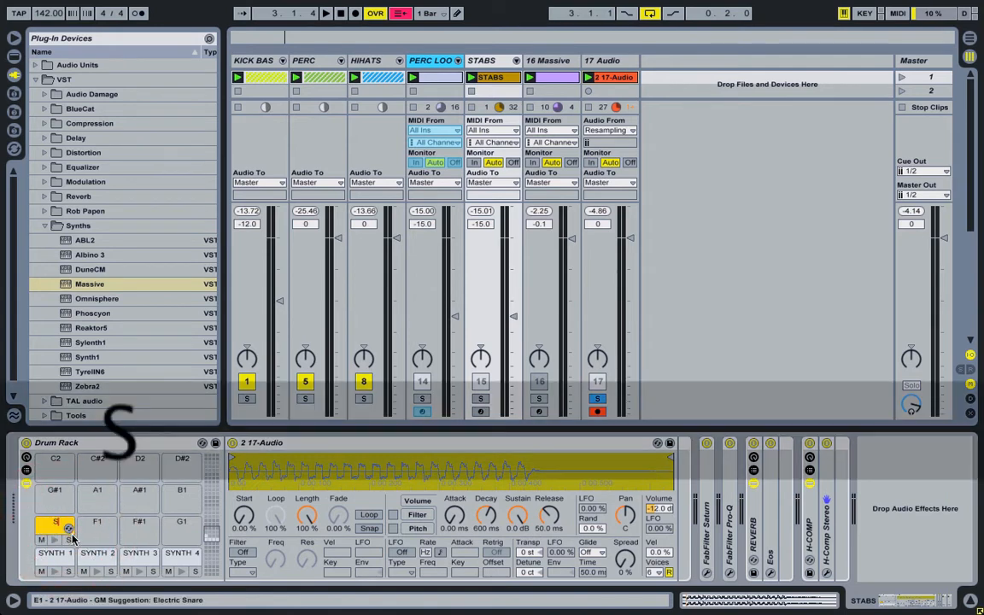
pyautogui.write('YNTH 5')
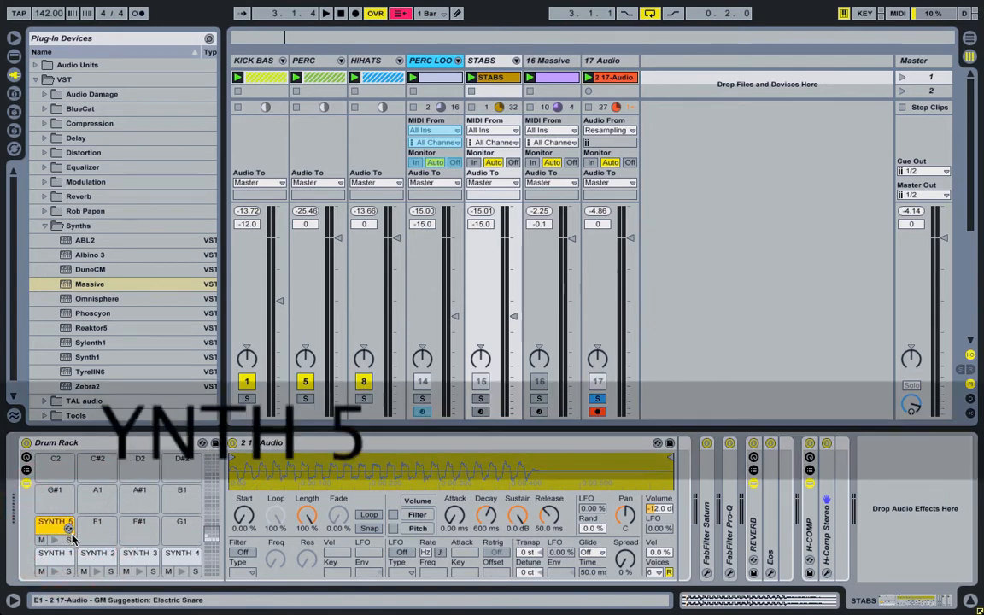
# Step: Solo STABS during scene 1 playback, then add a quarter-grid SYNTH 5 note at 1.4.1 in its clip and audition it
pyautogui.click(904, 78)
pyautogui.click(480, 399)
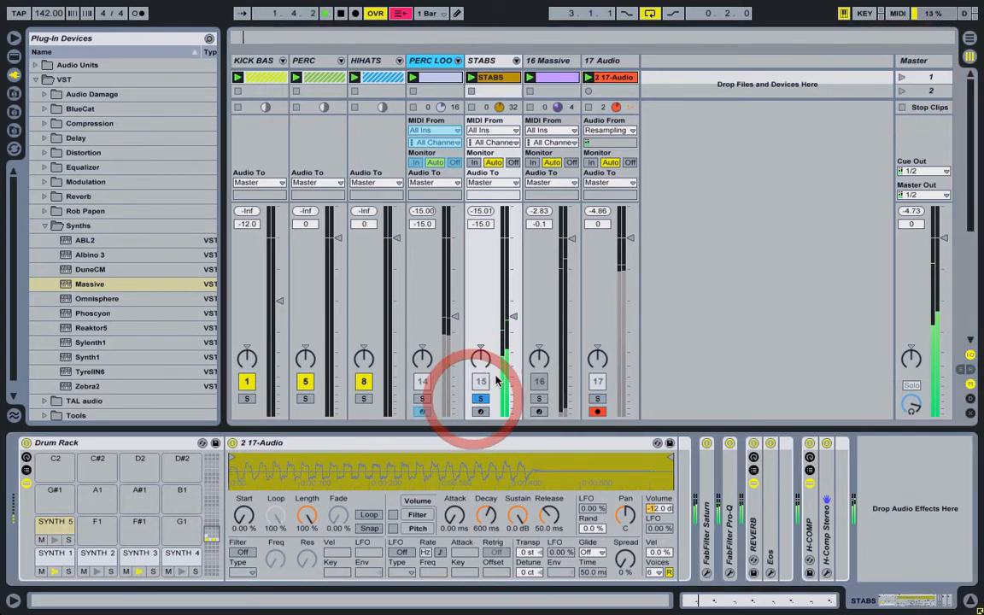
pyautogui.doubleClick(499, 81)
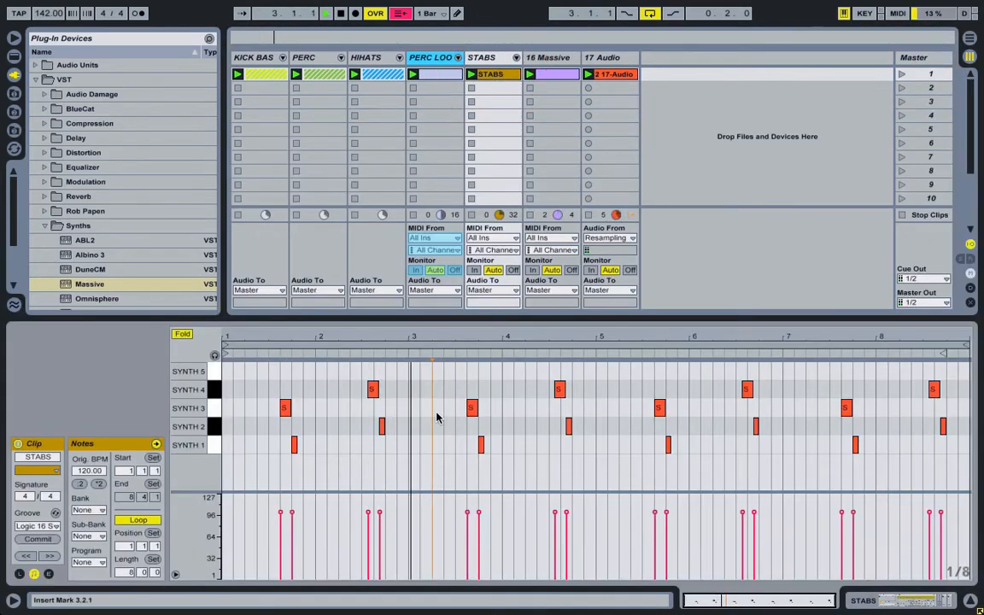
pyautogui.rightClick(413, 385)
pyautogui.click(433, 319)
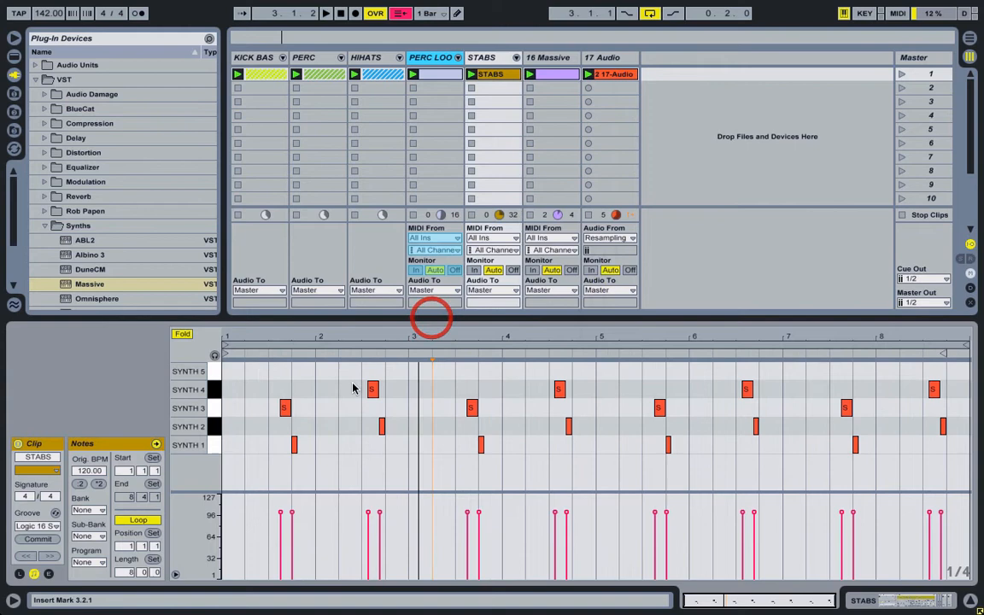
pyautogui.doubleClick(301, 391)
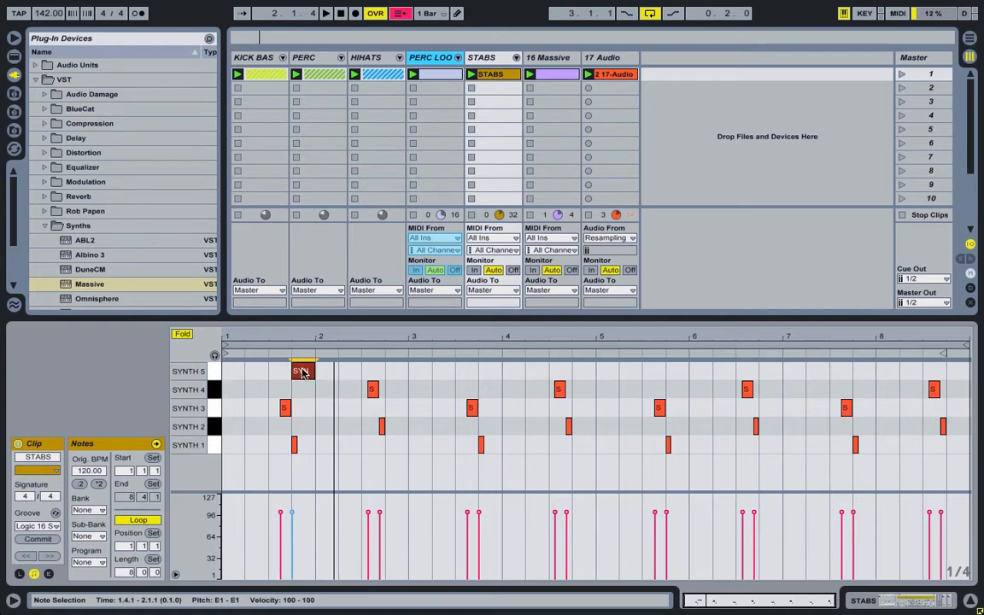
pyautogui.press('space')
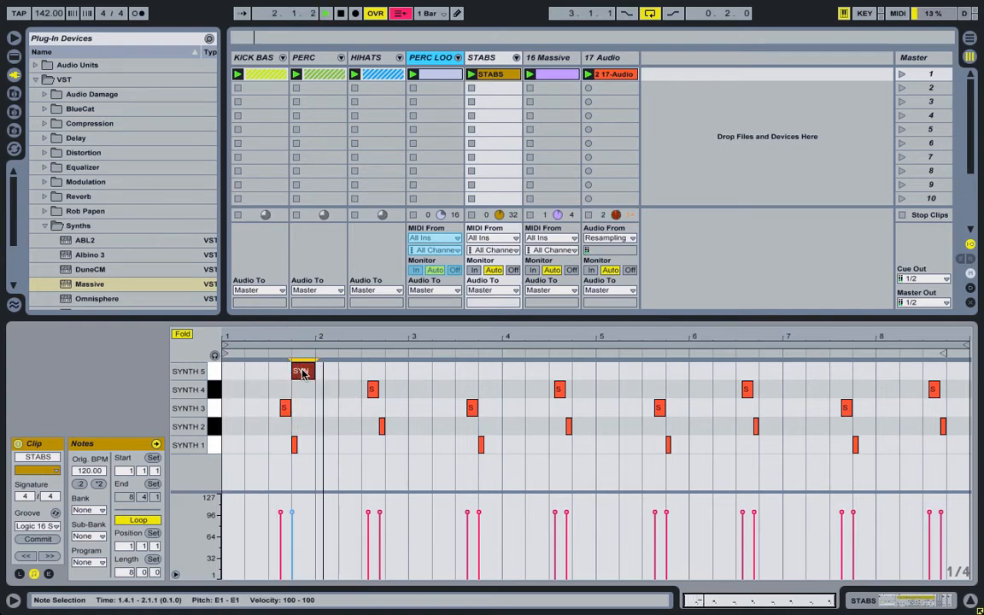
# Step: Set the SYNTH 5 sampler volume in the STABS drum rack to 0 dB and play it back
pyautogui.doubleClick(491, 57)
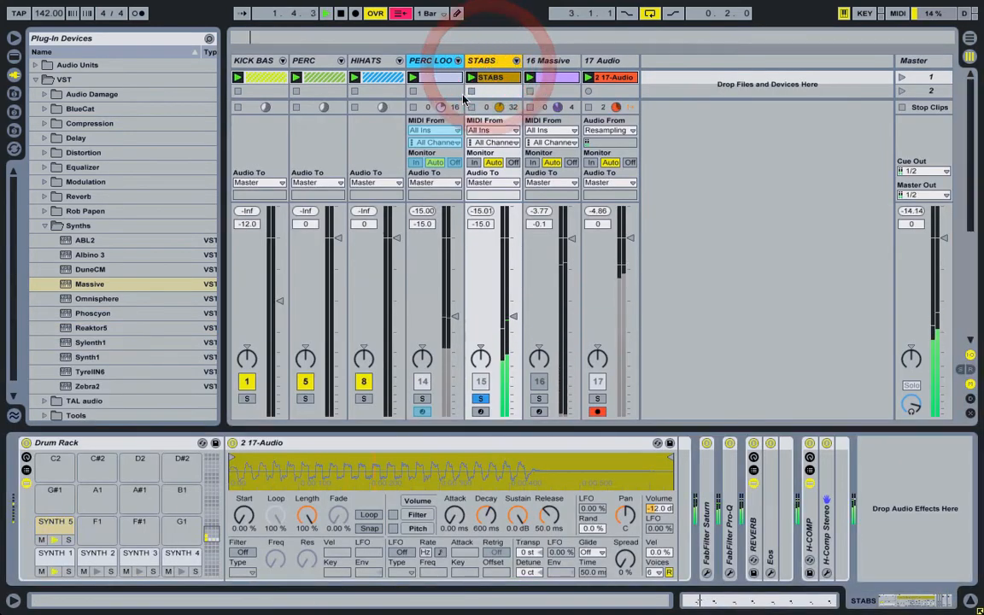
pyautogui.click(45, 528)
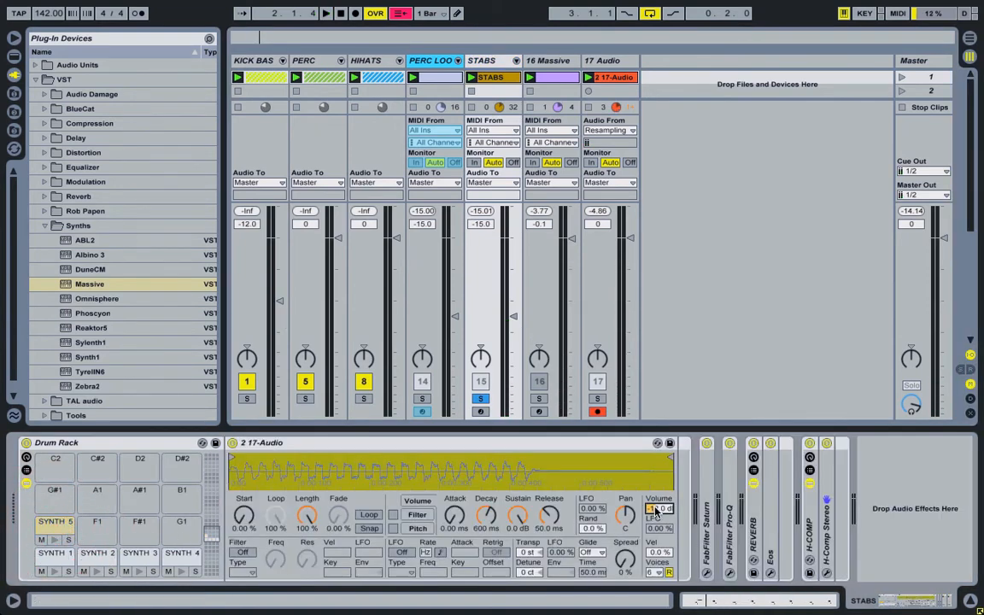
pyautogui.write('0')
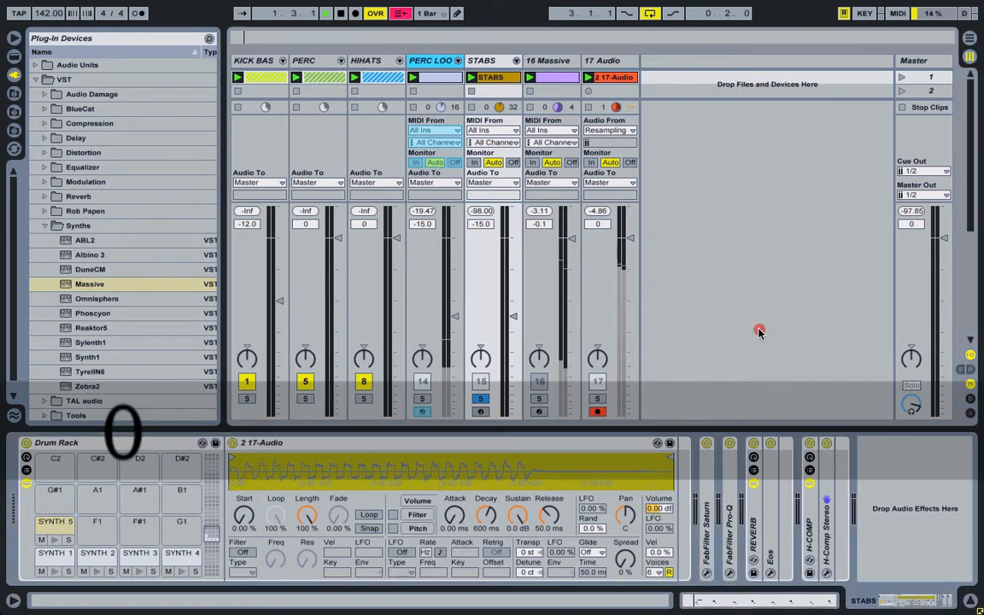
pyautogui.click(759, 334)
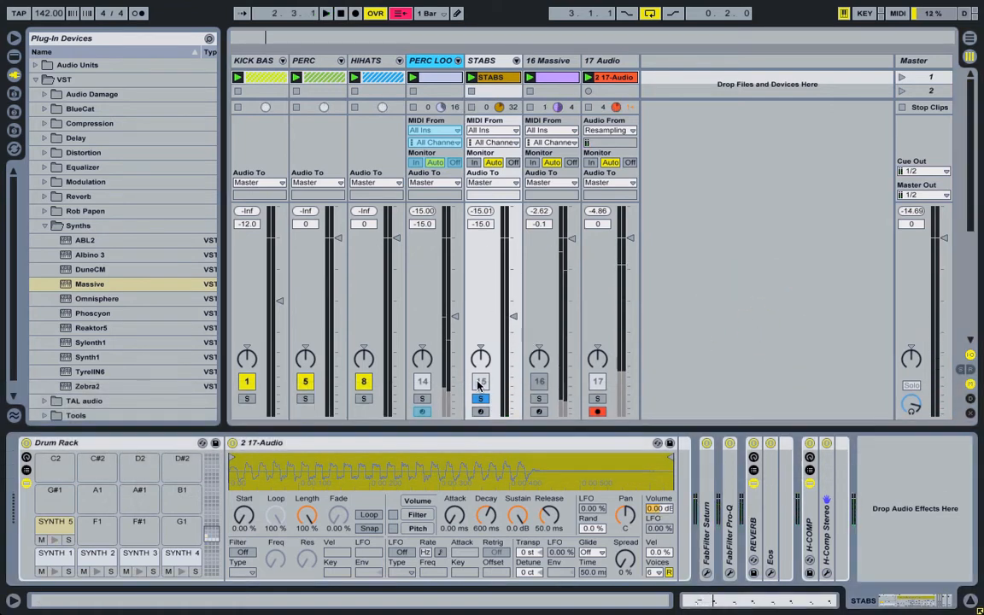
# Step: Deactivate 17 Audio, unsolo STABS and turn on the second FabFilter Pro-L on the Master track
pyautogui.click(598, 381)
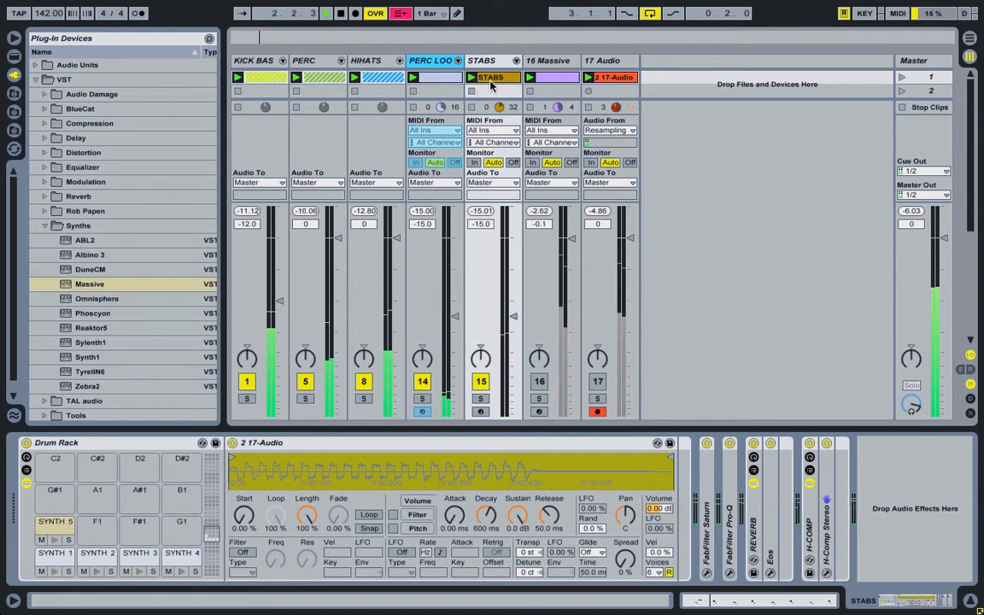
pyautogui.press('XF86AudioRaiseVolume')
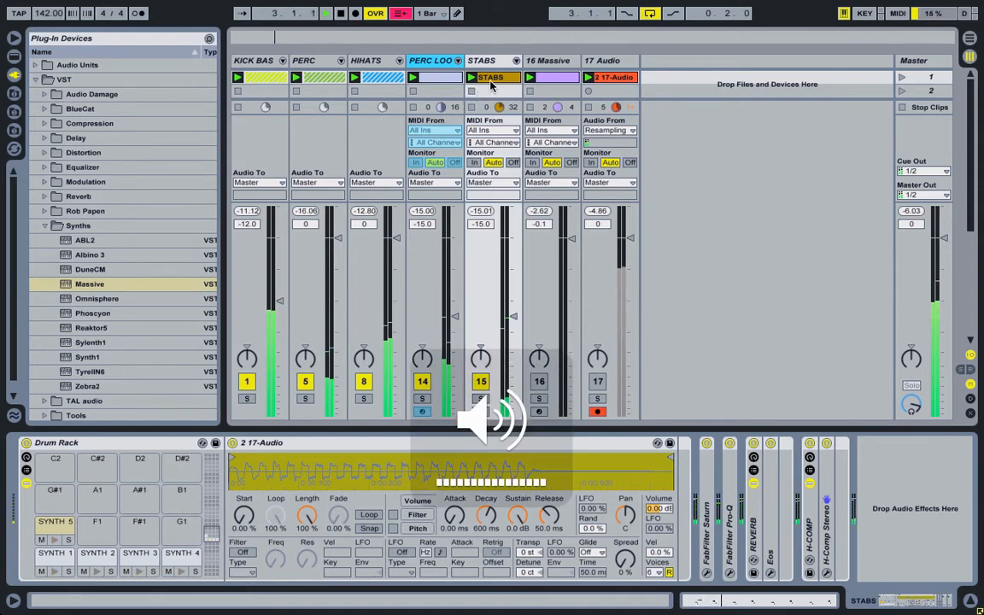
pyautogui.click(936, 61)
pyautogui.click(282, 443)
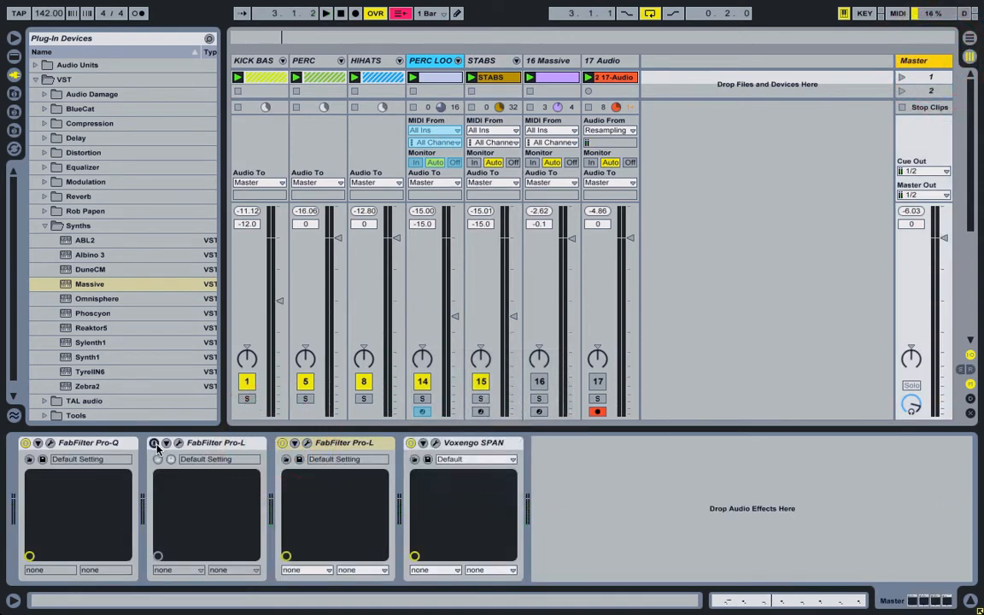
pyautogui.click(511, 349)
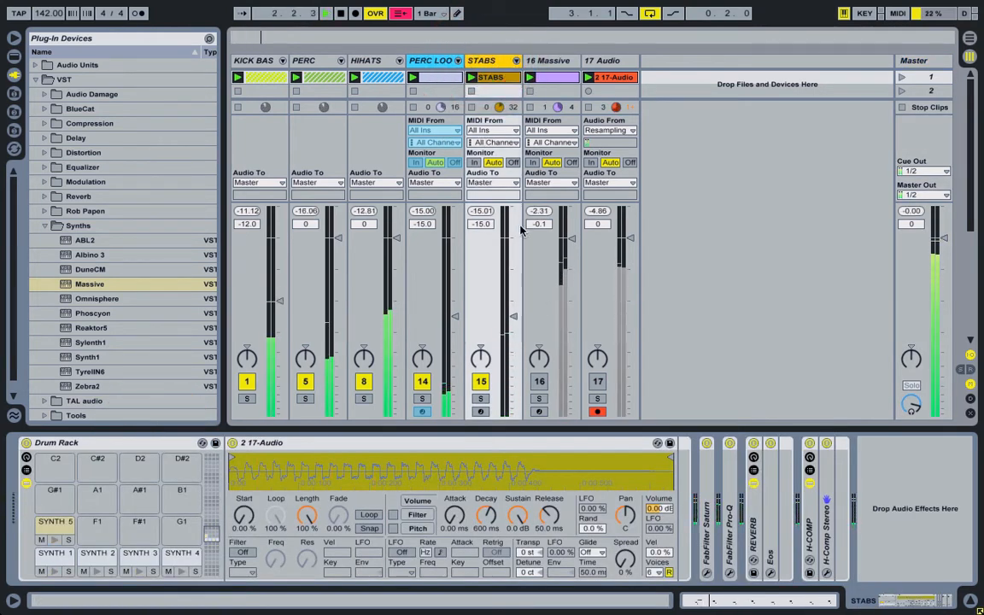
# Step: Using a 1/8 grid in the STABS clip, move the SYNTH 5 note to 1.4.3 and shorten it to end at 2.1.1
pyautogui.doubleClick(491, 79)
pyautogui.rightClick(374, 393)
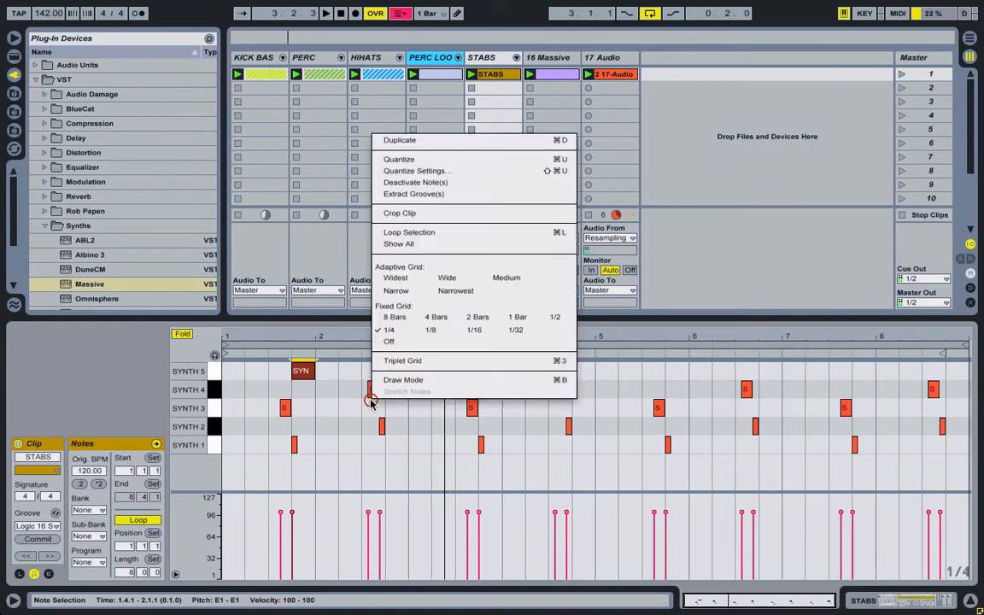
pyautogui.click(426, 330)
pyautogui.moveTo(301, 370); pyautogui.dragTo(312, 371)
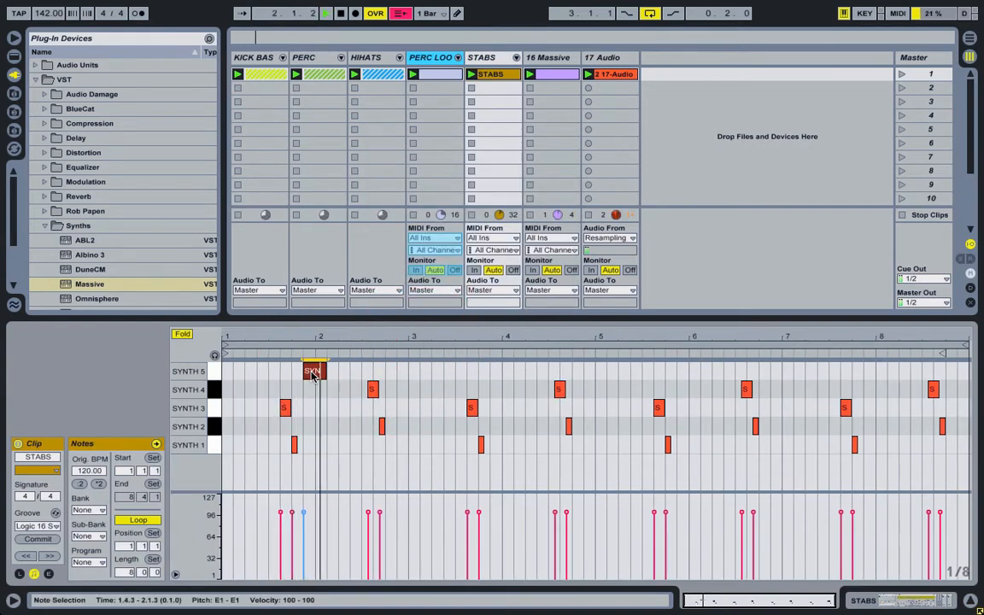
pyautogui.moveTo(324, 371); pyautogui.dragTo(312, 372)
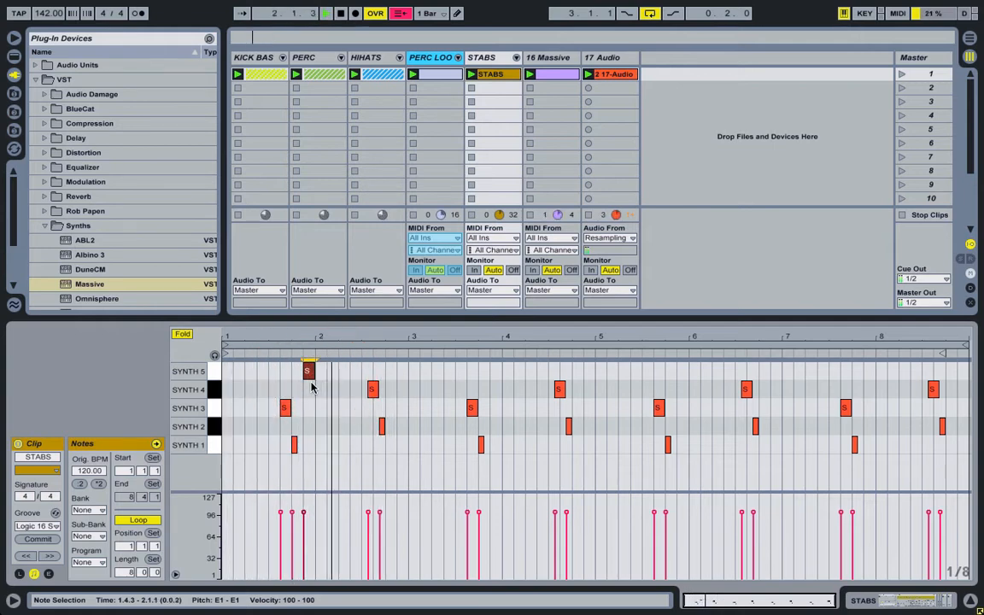
pyautogui.moveTo(306, 334); pyautogui.dragTo(362, 334)
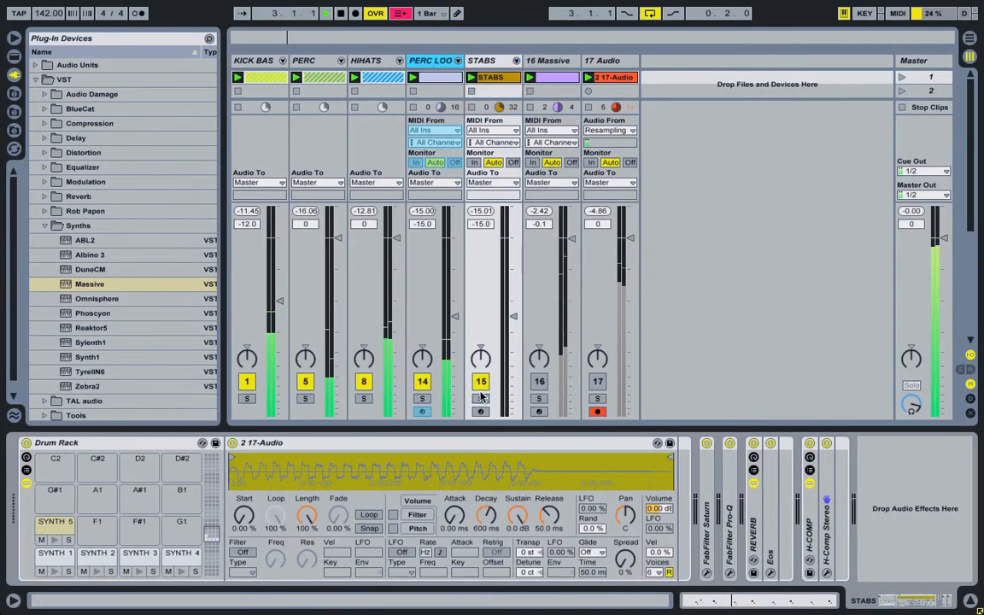
# Step: Solo STABS and set its Eos reverb to a 0.83 s decay and a 6 % mix
pyautogui.click(481, 399)
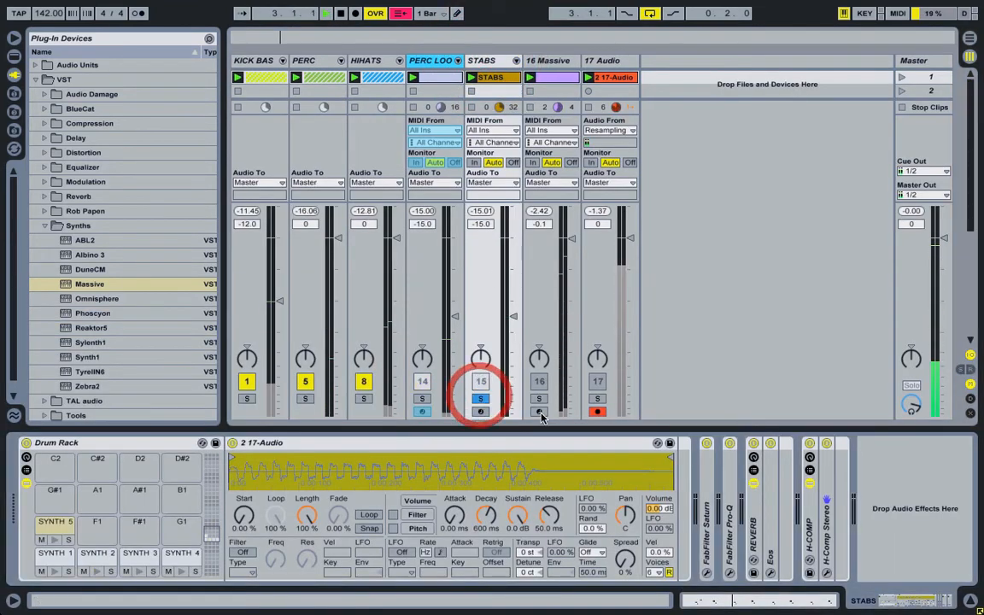
pyautogui.doubleClick(772, 475)
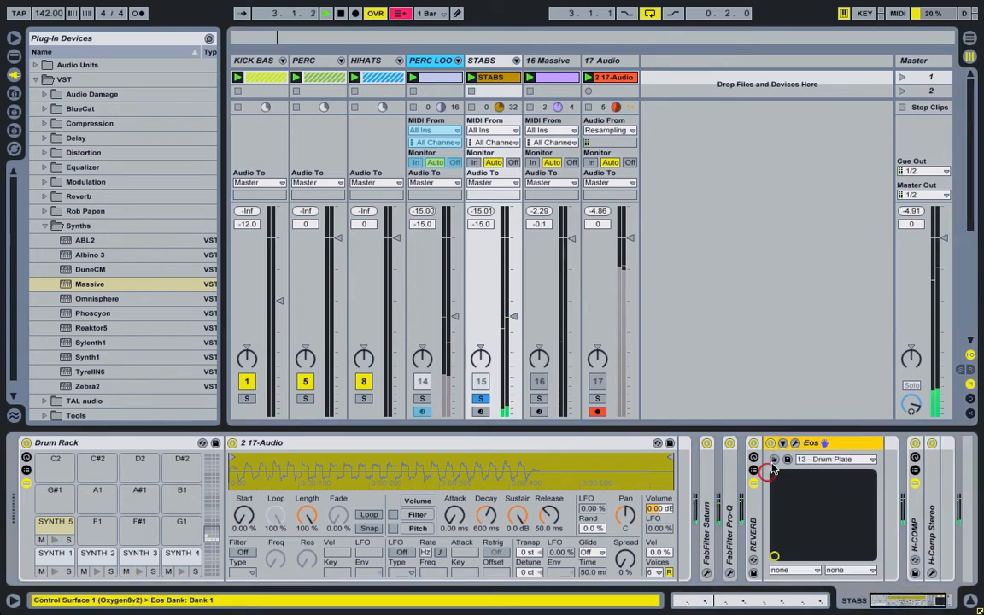
pyautogui.click(794, 442)
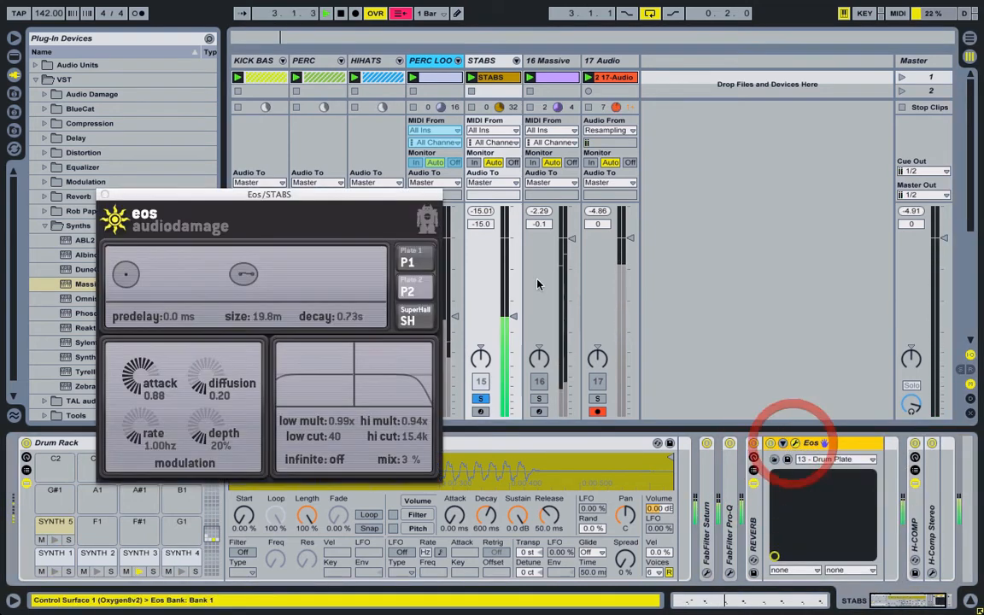
pyautogui.click(409, 465)
pyautogui.moveTo(410, 463); pyautogui.dragTo(409, 459)
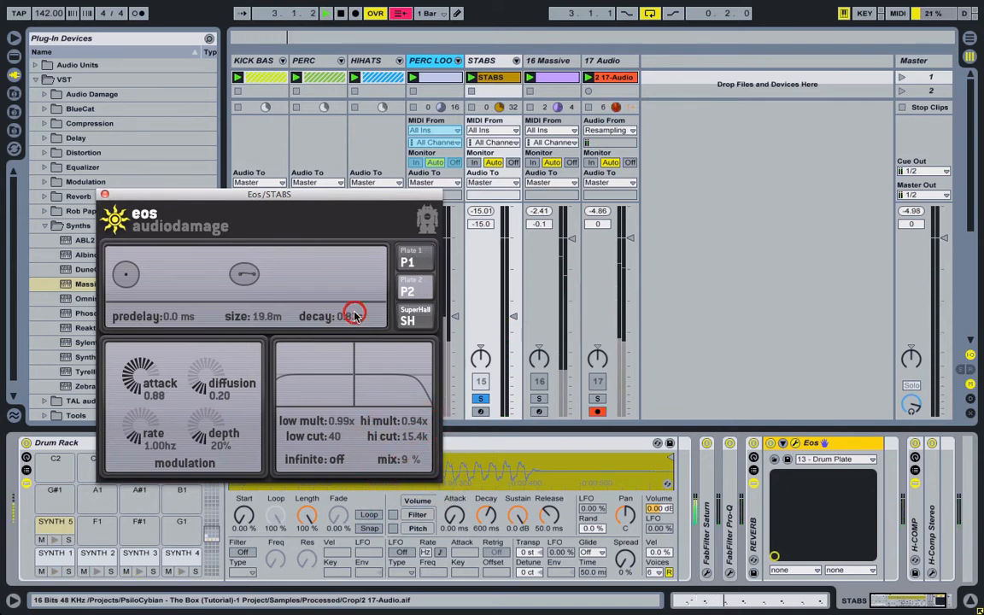
pyautogui.click(406, 462)
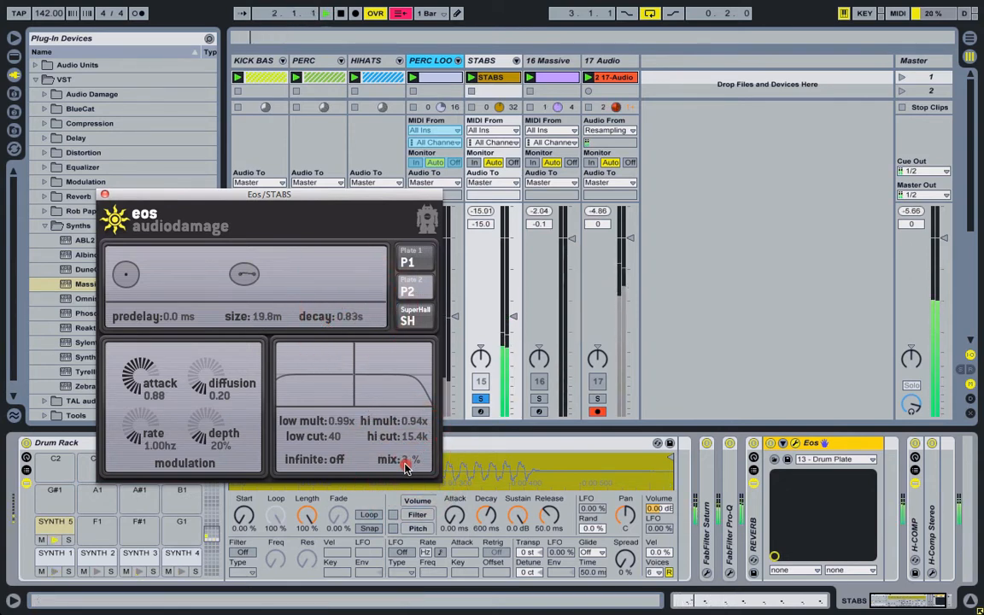
pyautogui.moveTo(406, 466); pyautogui.dragTo(408, 467)
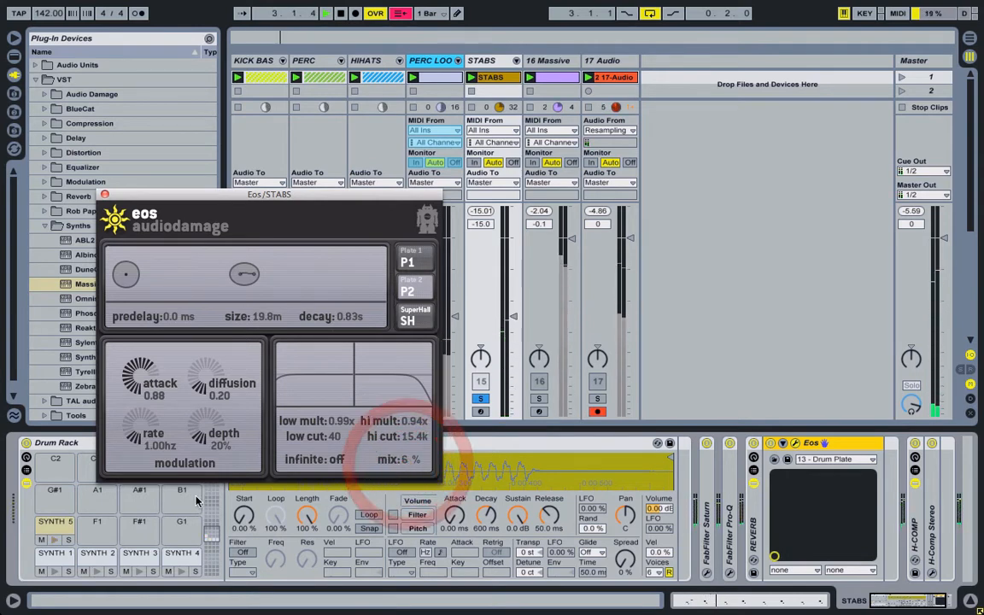
pyautogui.click(105, 194)
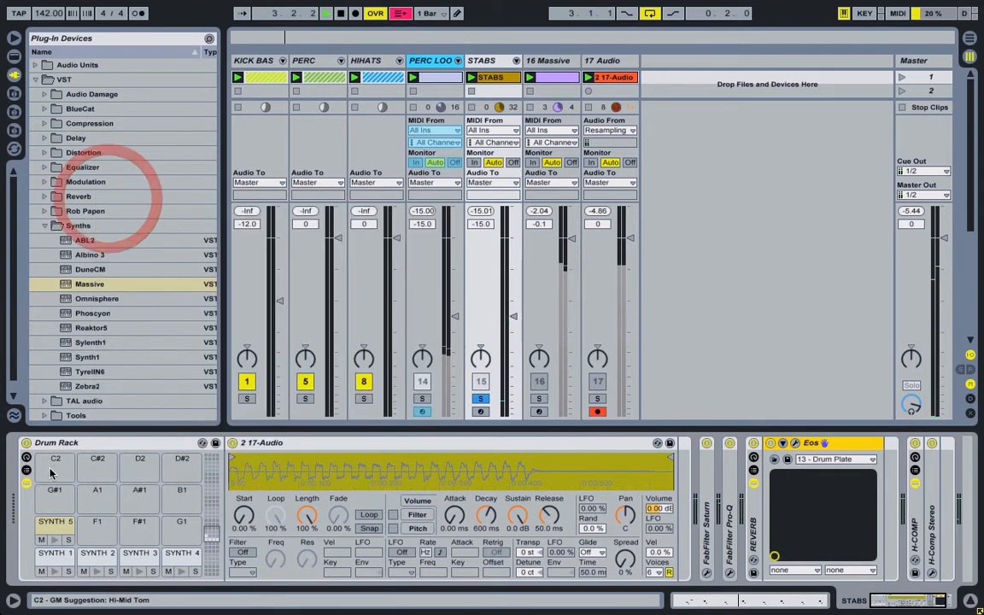
# Step: Set the SYNTH 5 sampler's release to 537 ms and unsolo STABS to hear it in the full mix
pyautogui.click(53, 512)
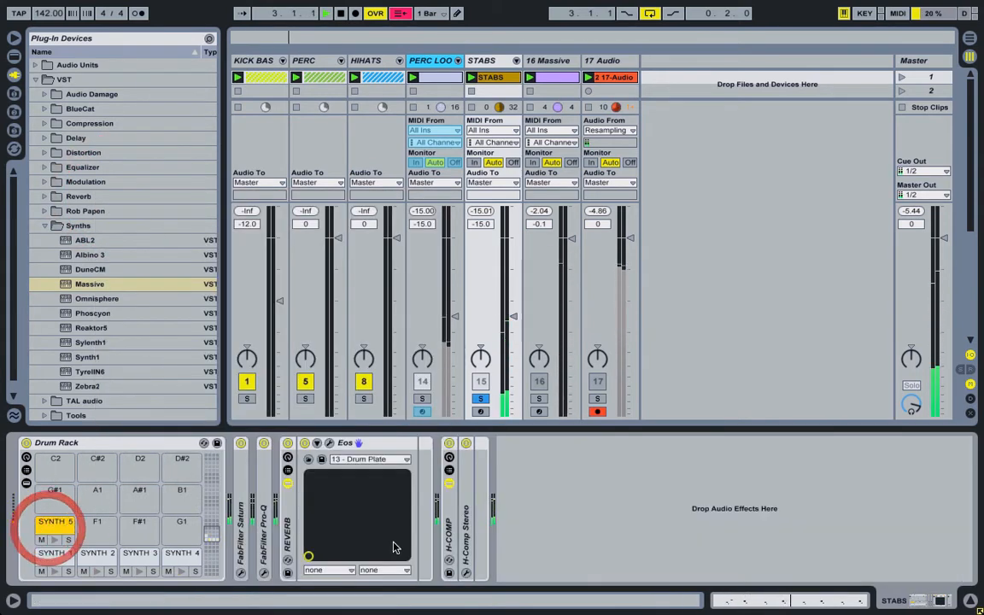
pyautogui.click(57, 527)
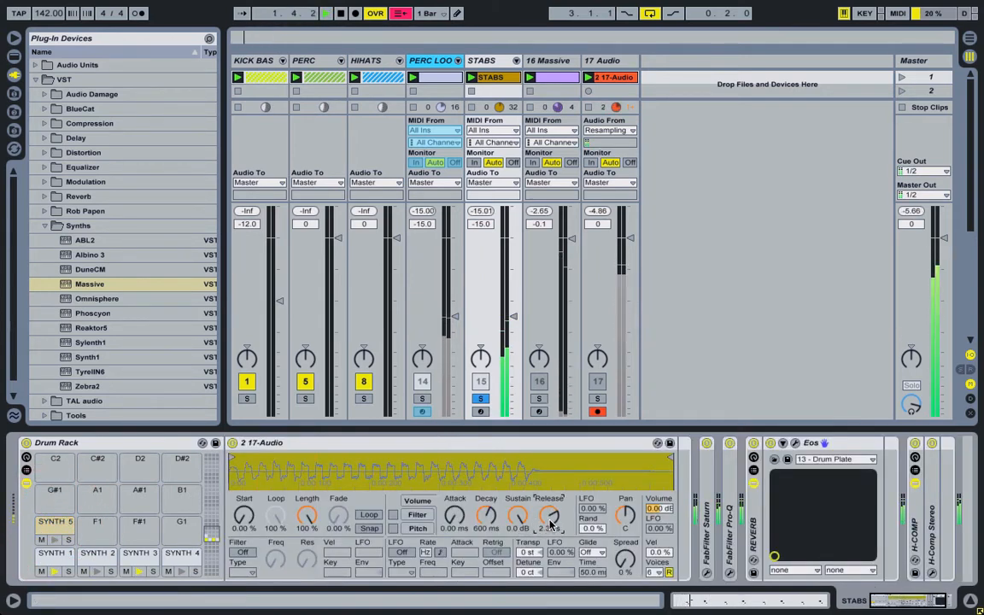
pyautogui.moveTo(551, 525); pyautogui.dragTo(551, 550)
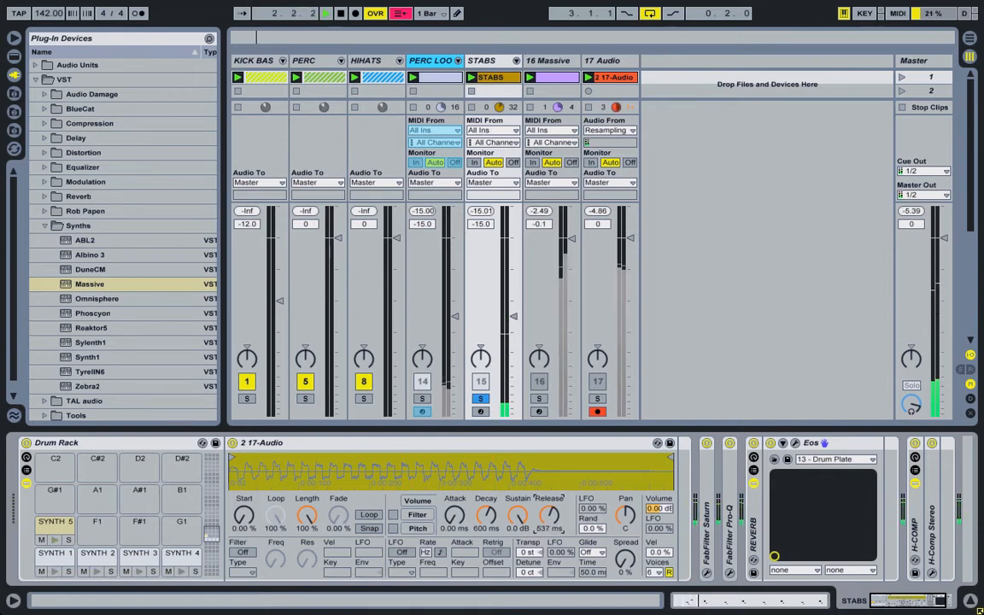
pyautogui.click(480, 399)
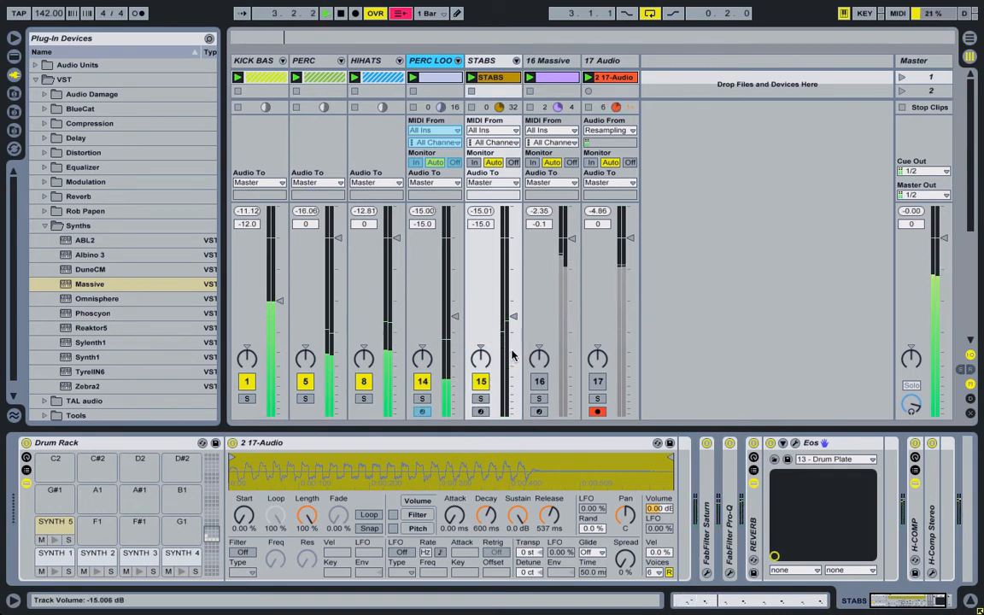
# Step: Solo STABS, show its drum rack chains in the mixer and set the SYNTH 5 sampler's volume to 5 dB
pyautogui.click(479, 402)
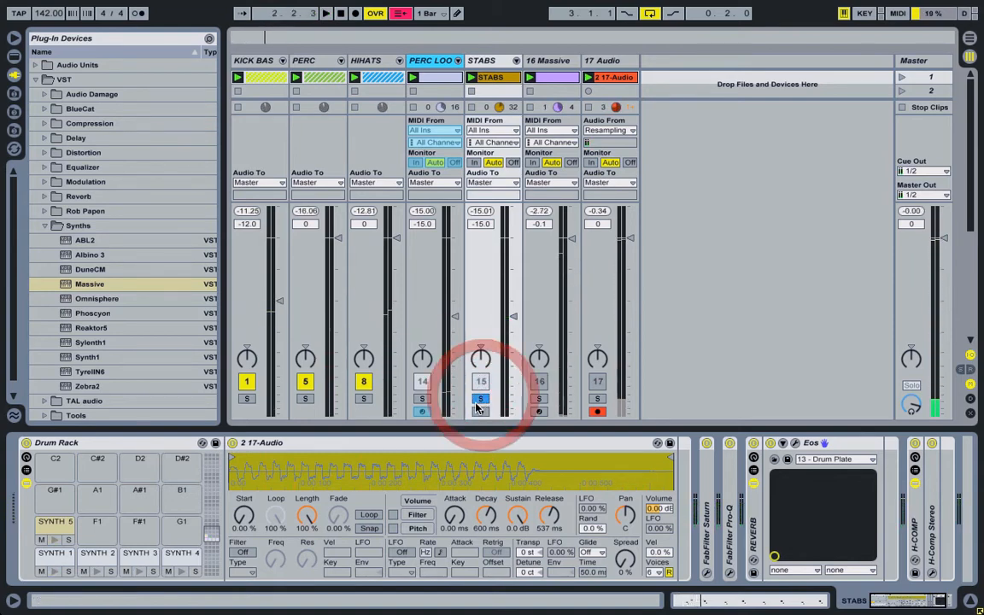
pyautogui.click(516, 61)
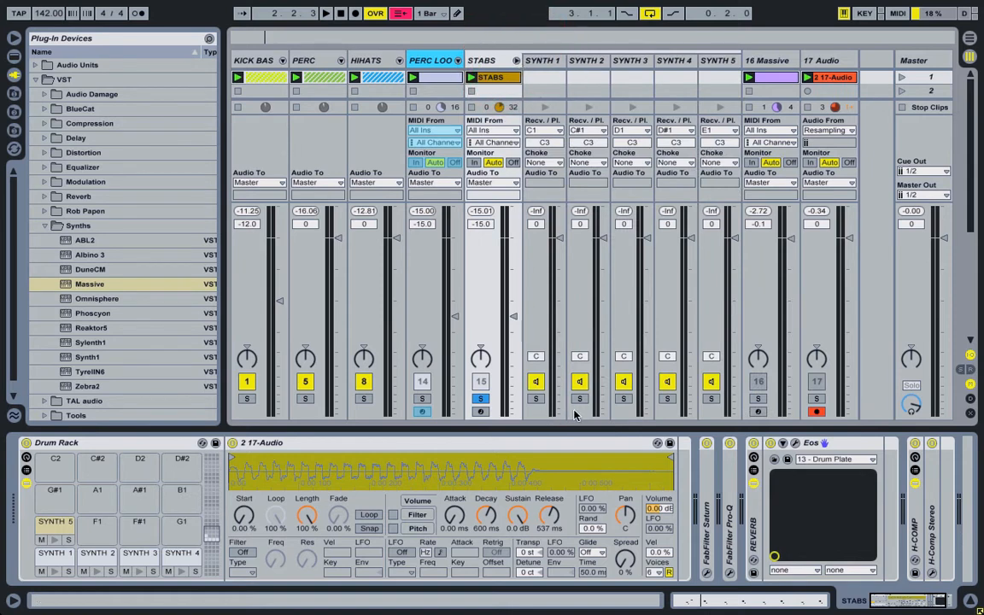
pyautogui.press('space')
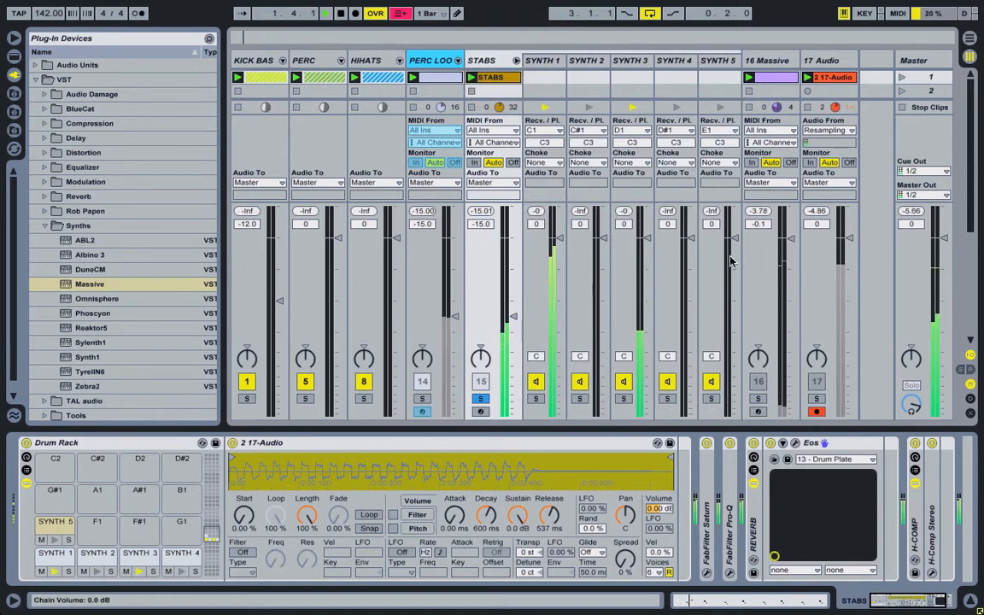
pyautogui.press('space')
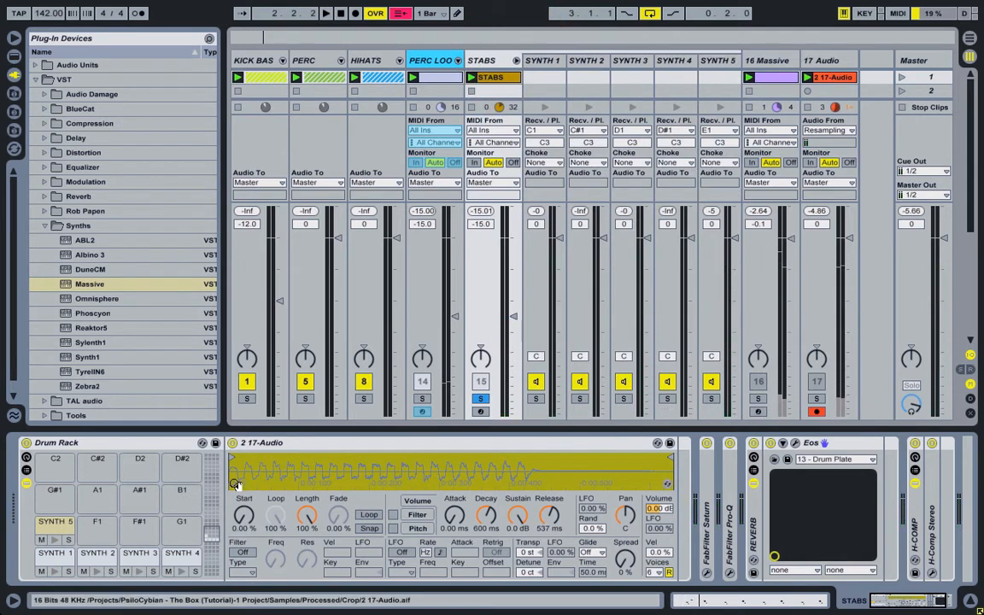
pyautogui.click(47, 529)
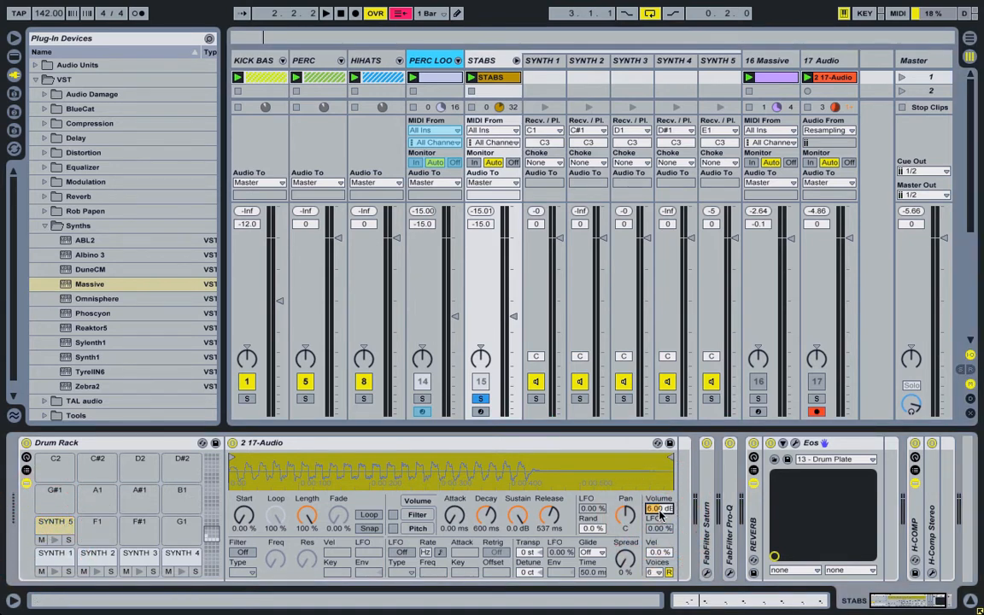
pyautogui.press('space')
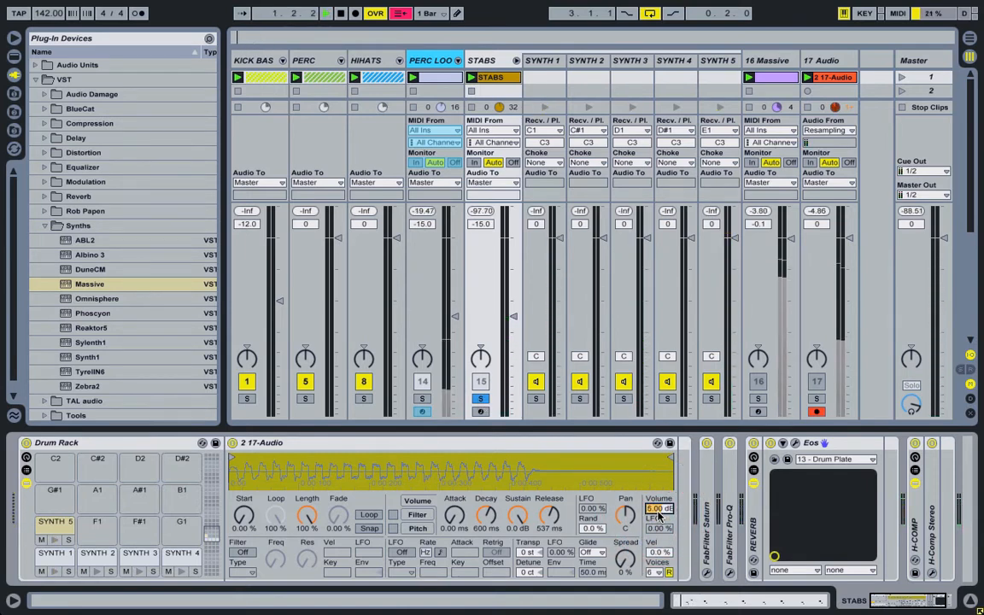
pyautogui.press('space')
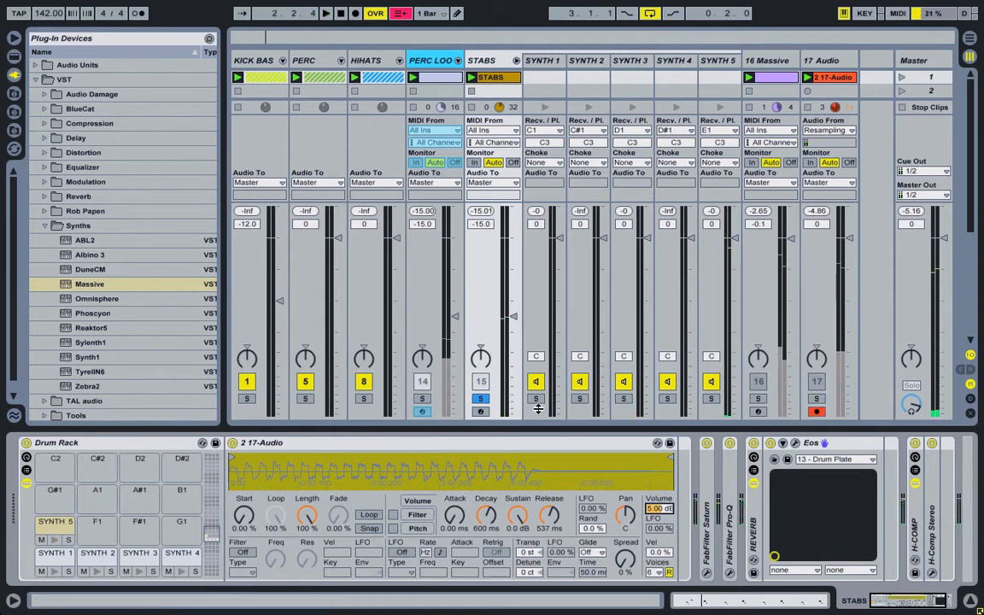
# Step: Unsolo STABS and set the SYNTH 5 sampler's release to 224 ms while the full mix plays
pyautogui.click(482, 400)
pyautogui.press('space')
pyautogui.moveTo(554, 515); pyautogui.dragTo(554, 547)
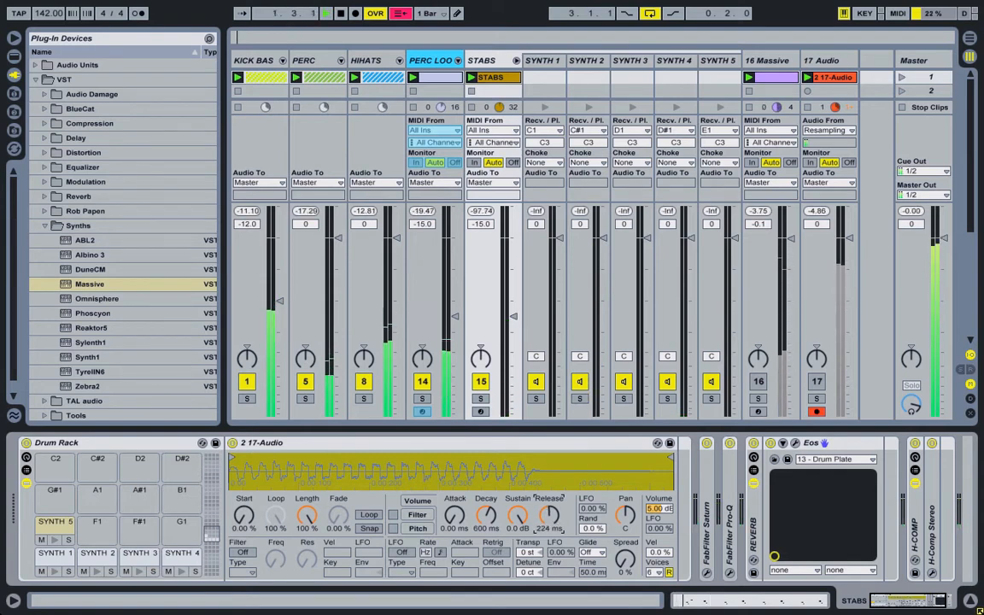
# Step: Solo SYNTH 5 and add FabFilter Pro-Q to its chain with a 24 dB/oct low cut at about 88 Hz
pyautogui.click(712, 399)
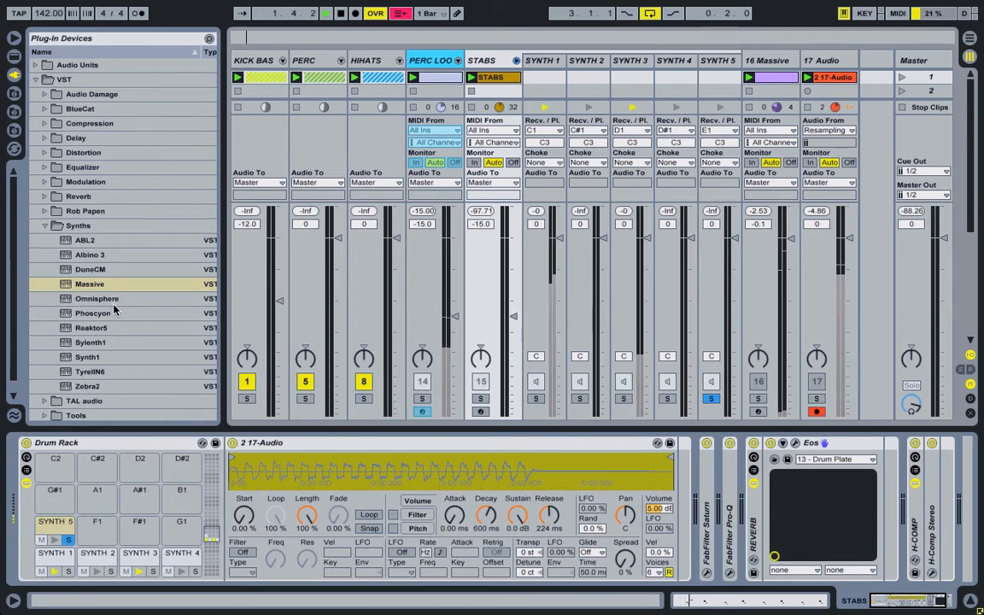
pyautogui.click(44, 168)
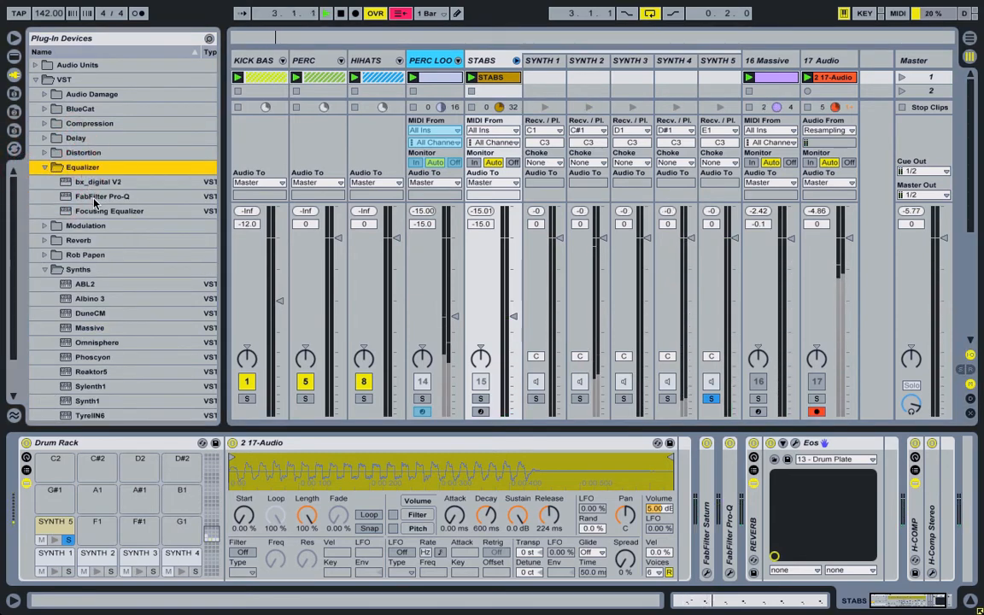
pyautogui.moveTo(94, 198); pyautogui.dragTo(54, 542)
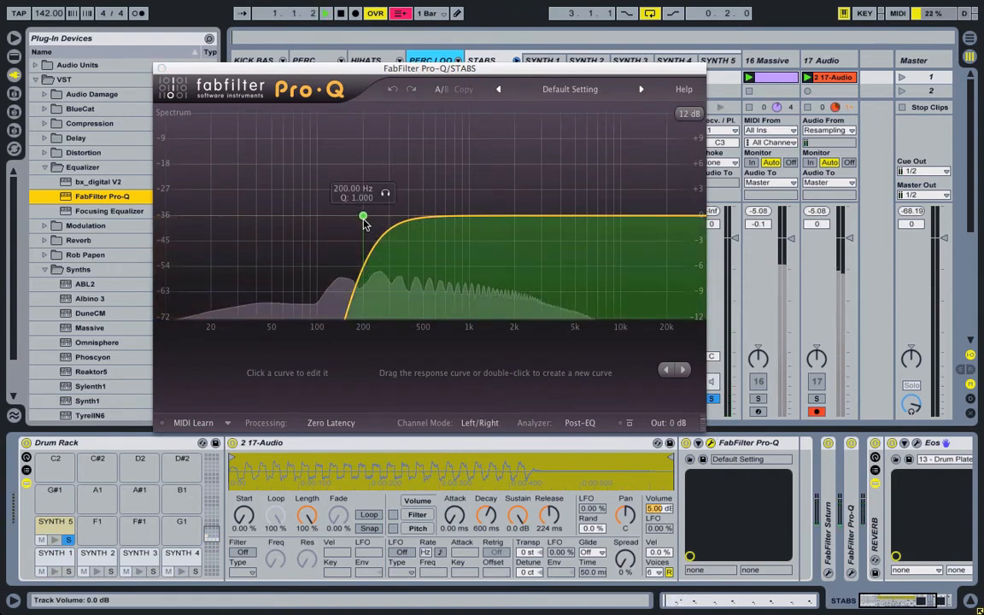
pyautogui.moveTo(363, 215); pyautogui.dragTo(308, 216)
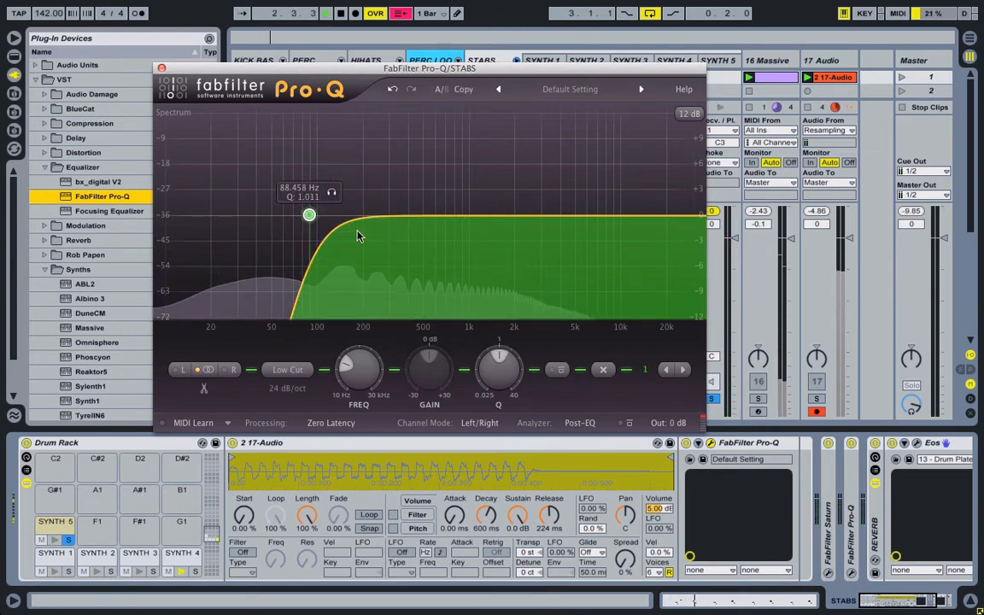
pyautogui.click(162, 67)
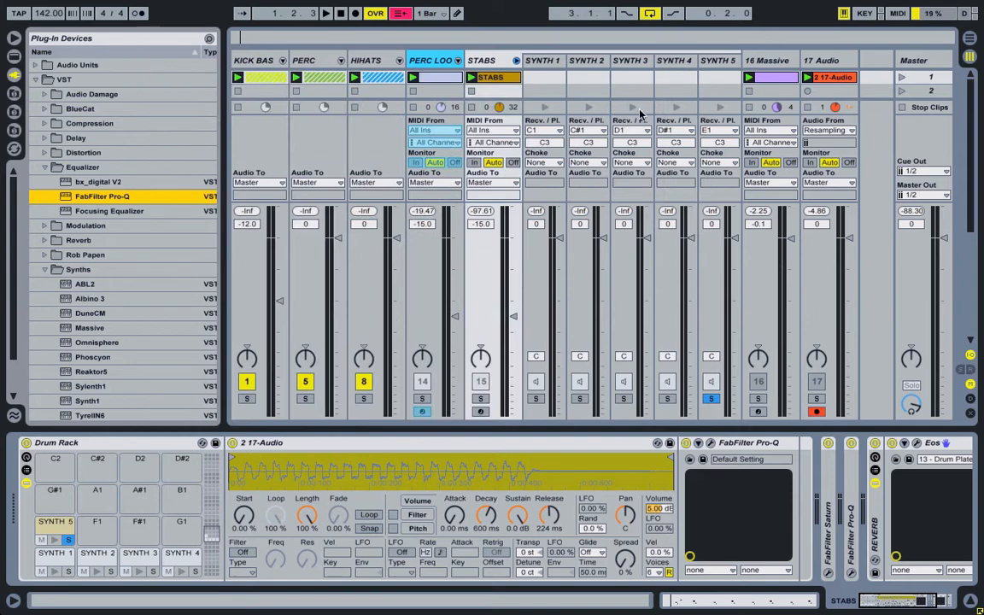
# Step: Shorten the STABS clip's loop to run from 1.3.1 to 2.1.1 and play it with the devices shown
pyautogui.doubleClick(497, 78)
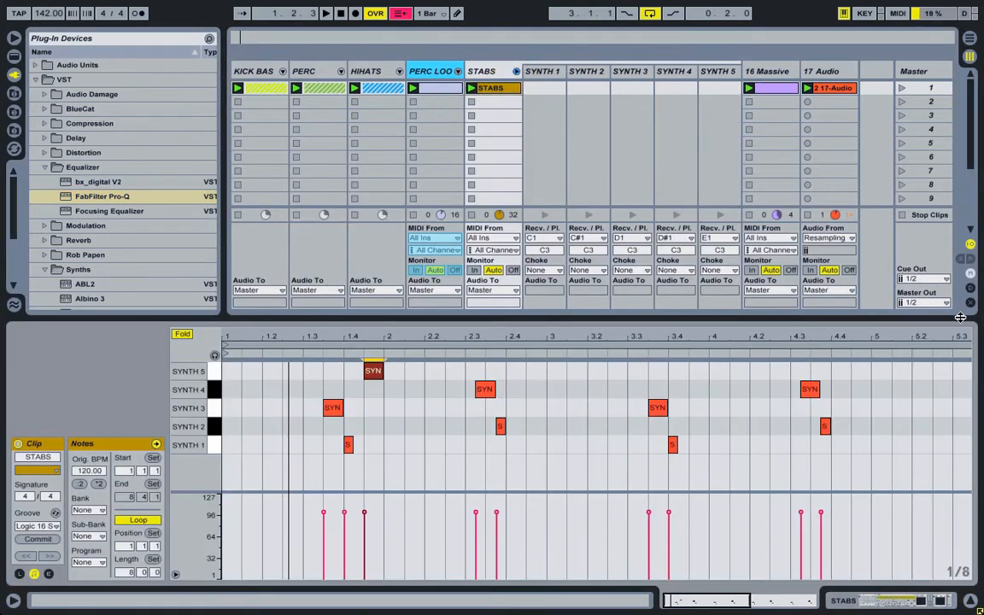
pyautogui.moveTo(967, 346); pyautogui.dragTo(380, 373)
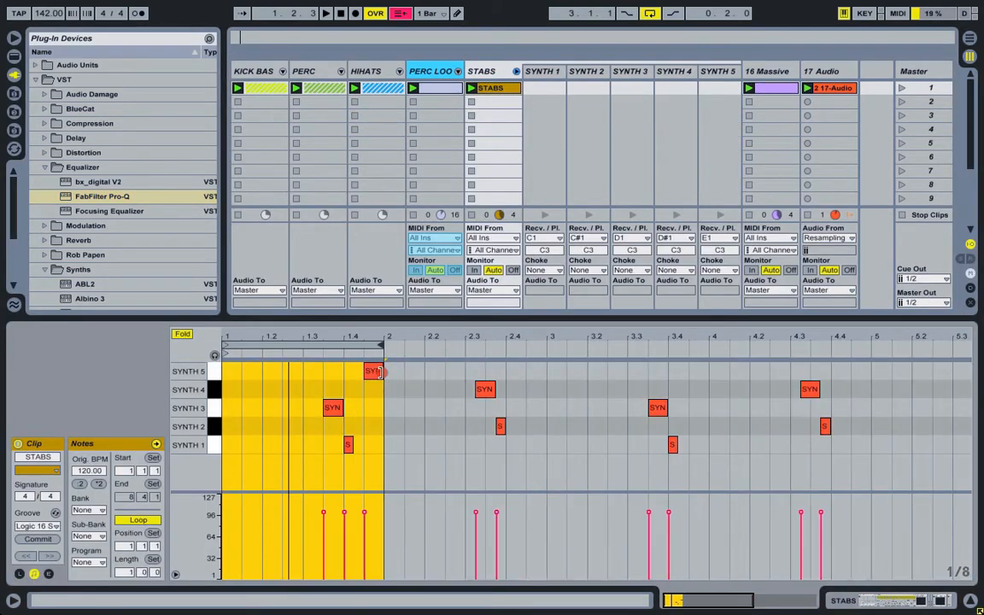
pyautogui.moveTo(232, 344); pyautogui.dragTo(303, 344)
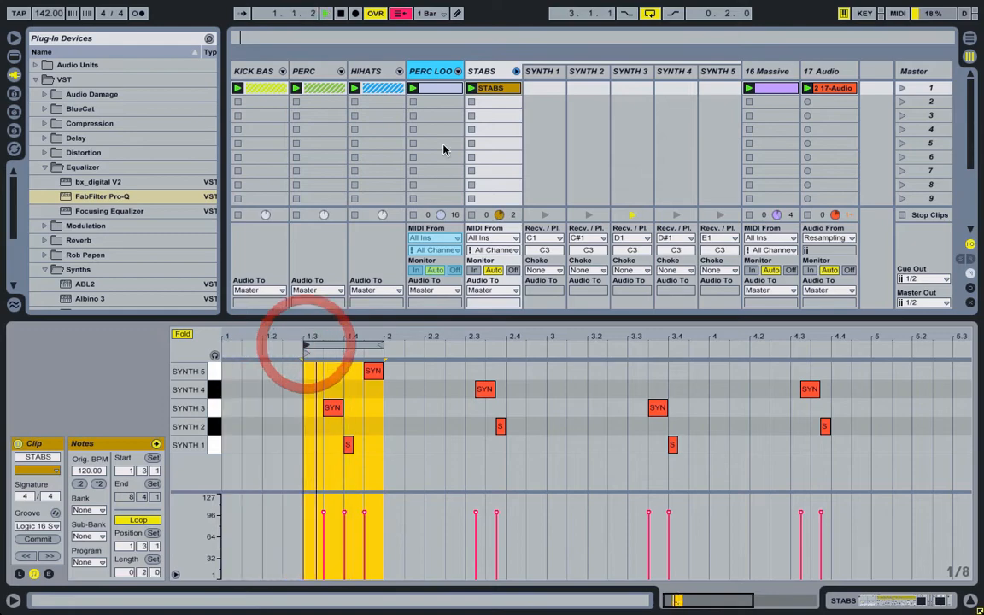
pyautogui.press('space')
pyautogui.click(491, 75)
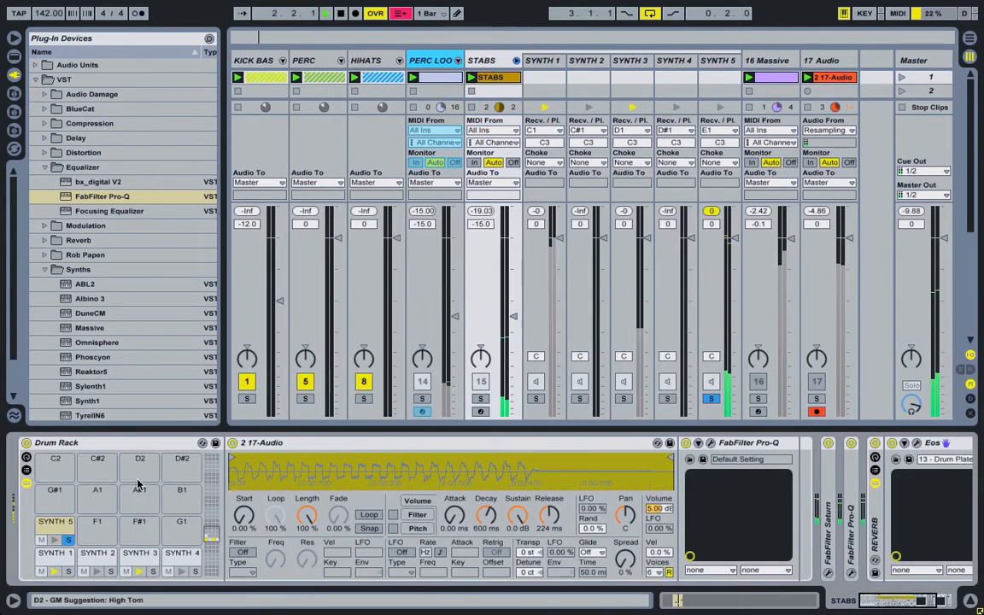
# Step: In SYNTH 5's Pro-Q, move the low cut to about 64 Hz and add a second 48 dB/oct low cut at about 78 Hz
pyautogui.click(701, 443)
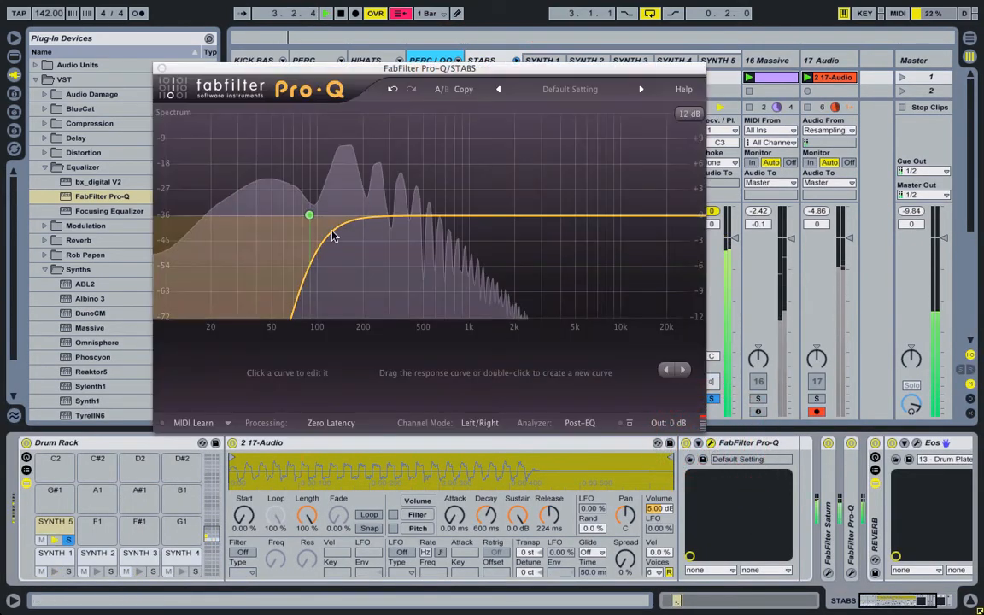
pyautogui.moveTo(305, 217); pyautogui.dragTo(287, 215)
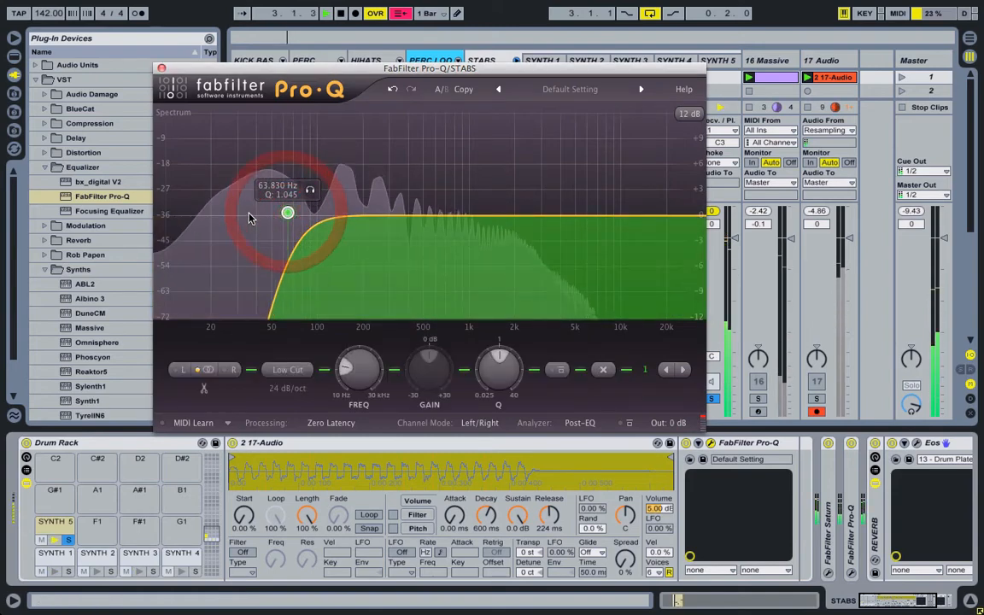
pyautogui.doubleClick(250, 218)
pyautogui.click(288, 369)
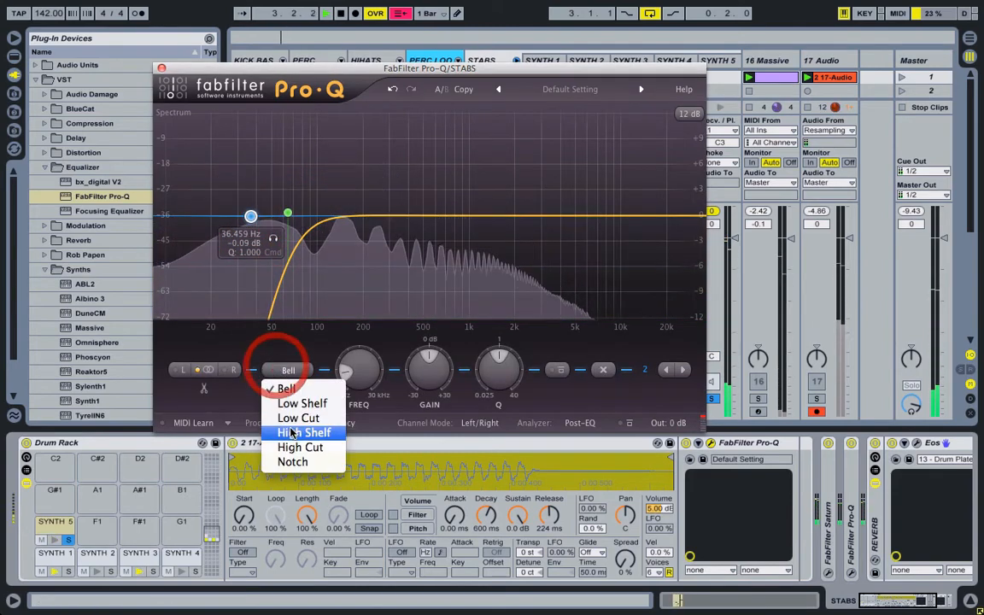
pyautogui.click(282, 418)
pyautogui.click(287, 388)
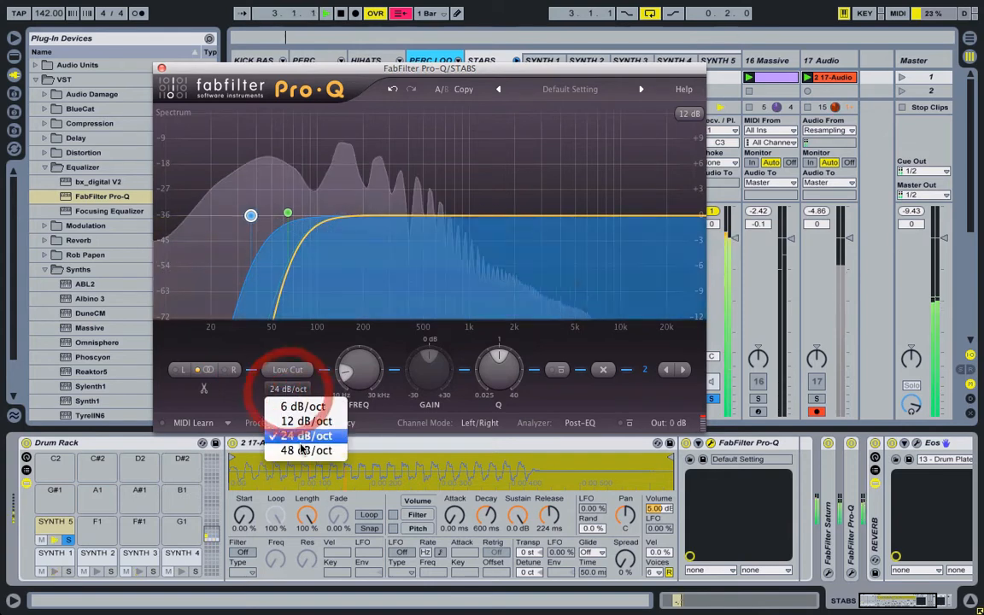
pyautogui.click(299, 447)
pyautogui.scroll(8, 346, 370)
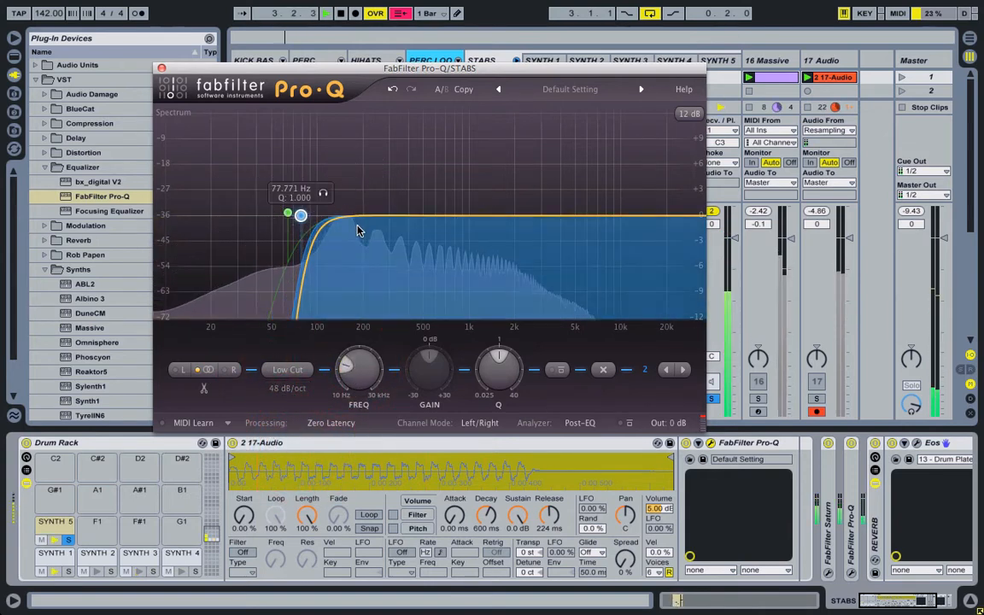
# Step: Add a narrow bell band at 145.92 Hz in Pro-Q, turn it into a cut of about 4.6 dB and widen it
pyautogui.moveTo(350, 217); pyautogui.dragTo(342, 135)
pyautogui.scroll(15, 347, 179)
pyautogui.moveTo(341, 12); pyautogui.dragTo(340, 3)
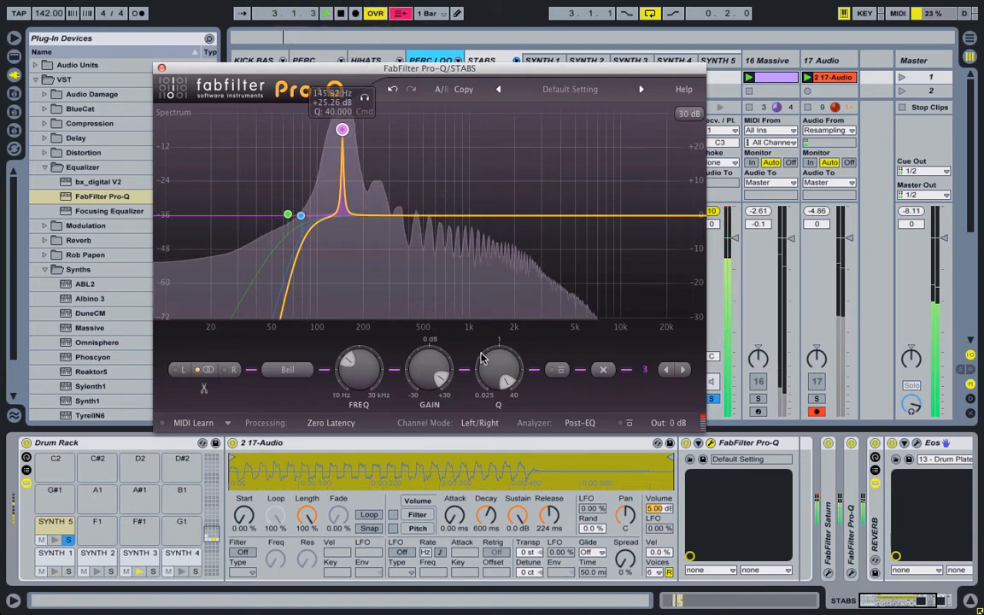
pyautogui.moveTo(422, 376); pyautogui.dragTo(419, 385)
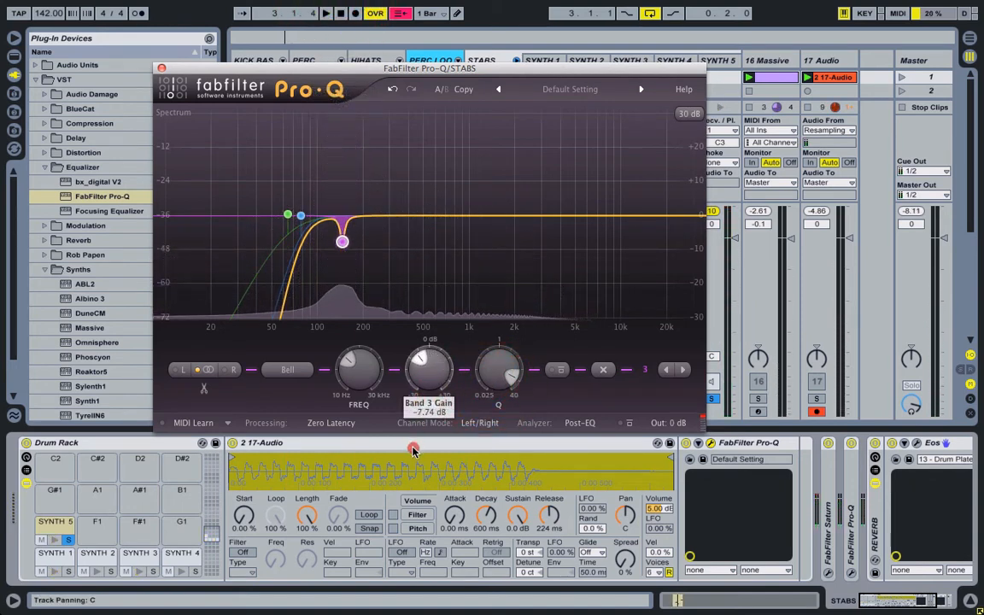
pyautogui.press('space')
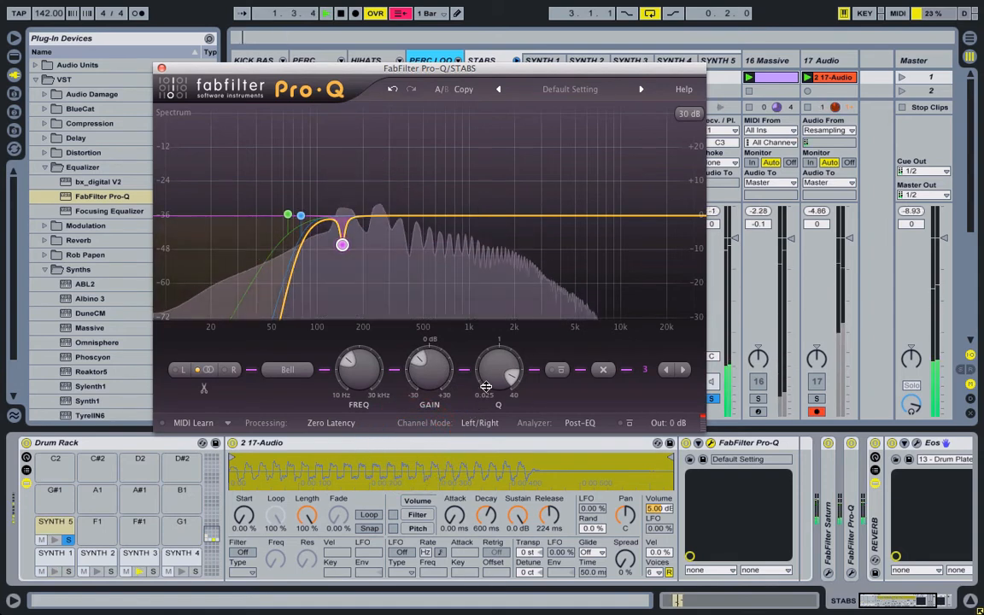
pyautogui.moveTo(485, 387); pyautogui.dragTo(492, 375)
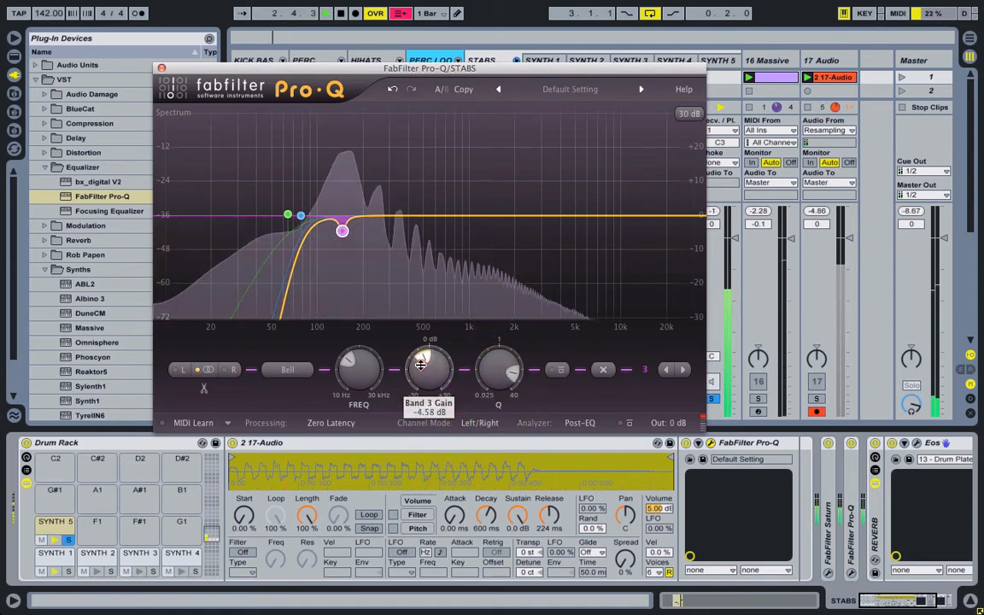
# Step: Set the bell band to -3.93 dB with a Q of 5.245, comparing the sound with the band bypassed and active
pyautogui.click(556, 373)
pyautogui.click(557, 371)
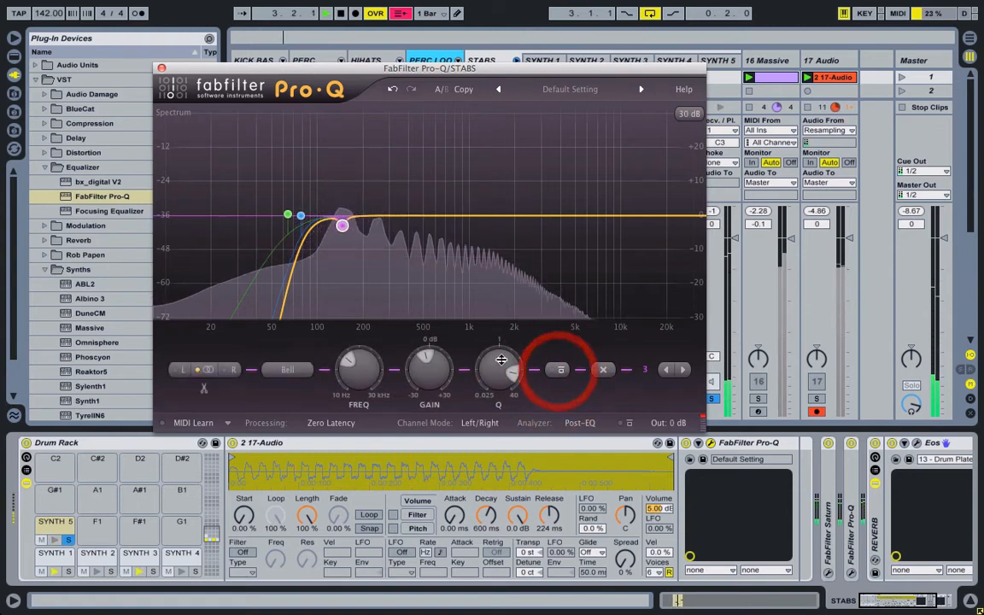
pyautogui.moveTo(413, 373); pyautogui.dragTo(414, 374)
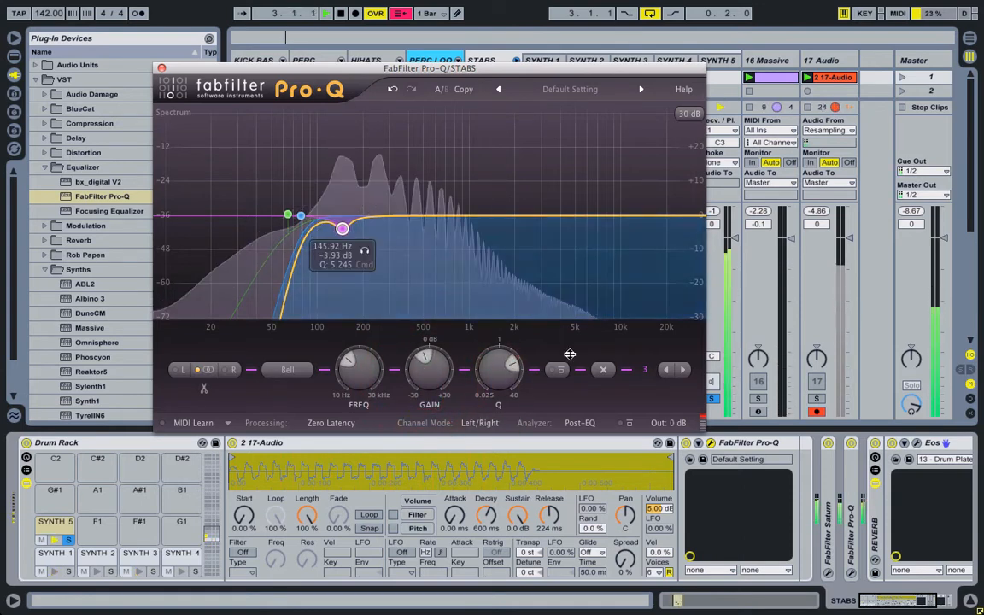
pyautogui.click(556, 369)
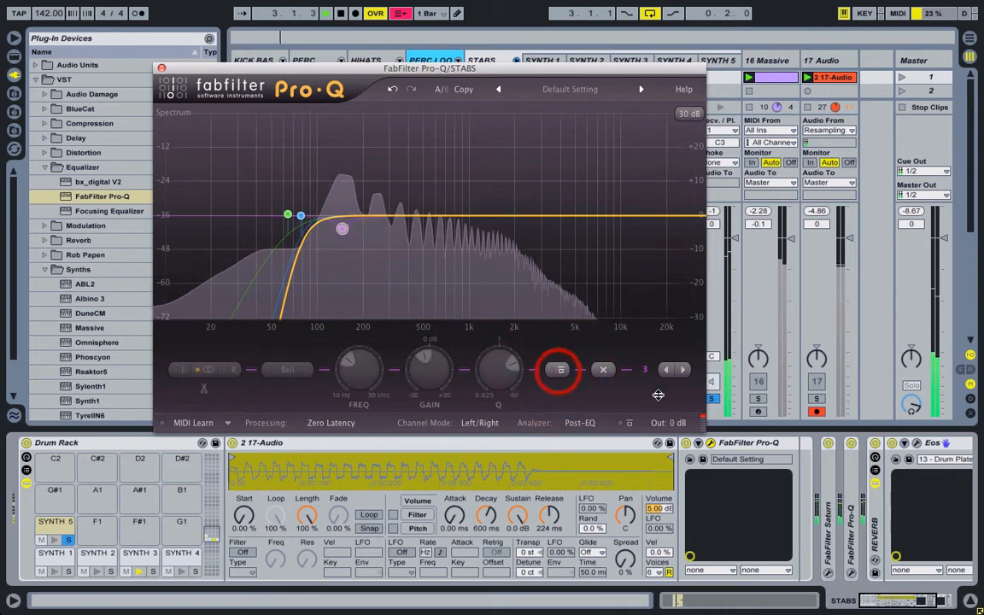
pyautogui.click(558, 370)
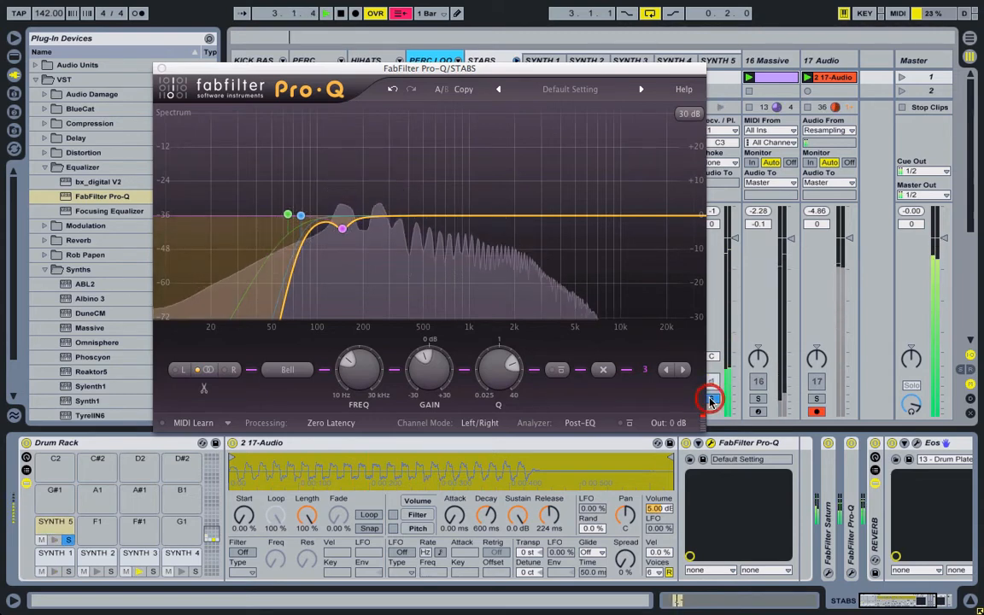
# Step: Set the first low cut's slope to 48 dB/oct and raise its frequency to about 75 Hz
pyautogui.click(286, 214)
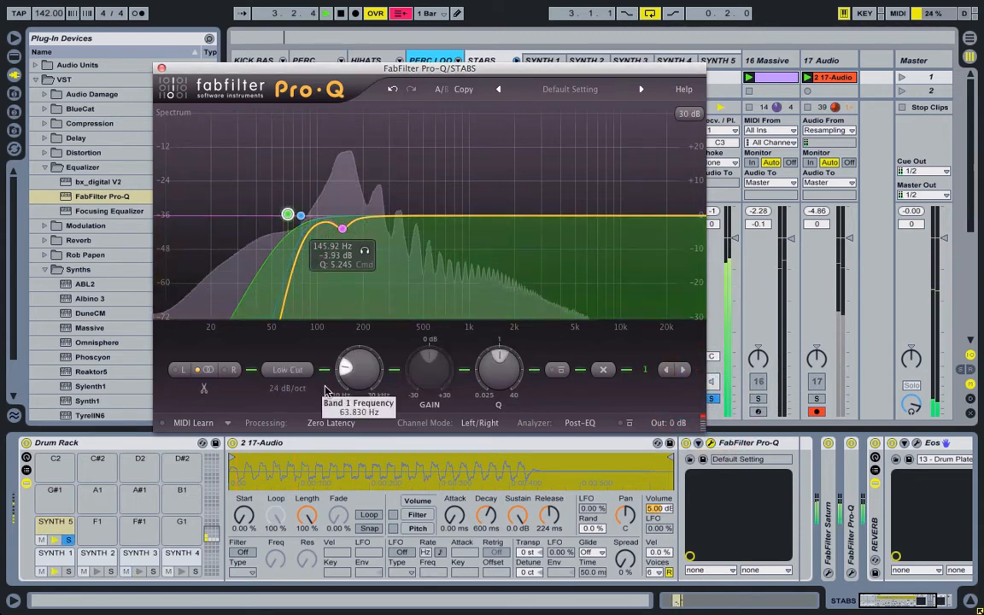
pyautogui.click(287, 389)
pyautogui.click(304, 450)
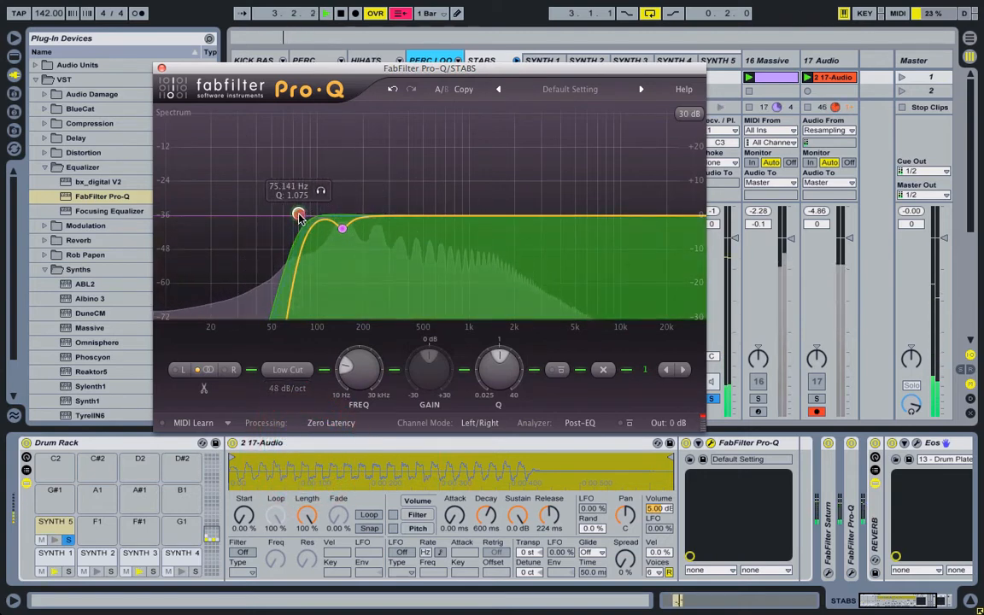
# Step: Deepen the 145.92 Hz bell cut to -6.43 dB and raise the SYNTH 5 sampler's volume to 7 dB
pyautogui.click(341, 229)
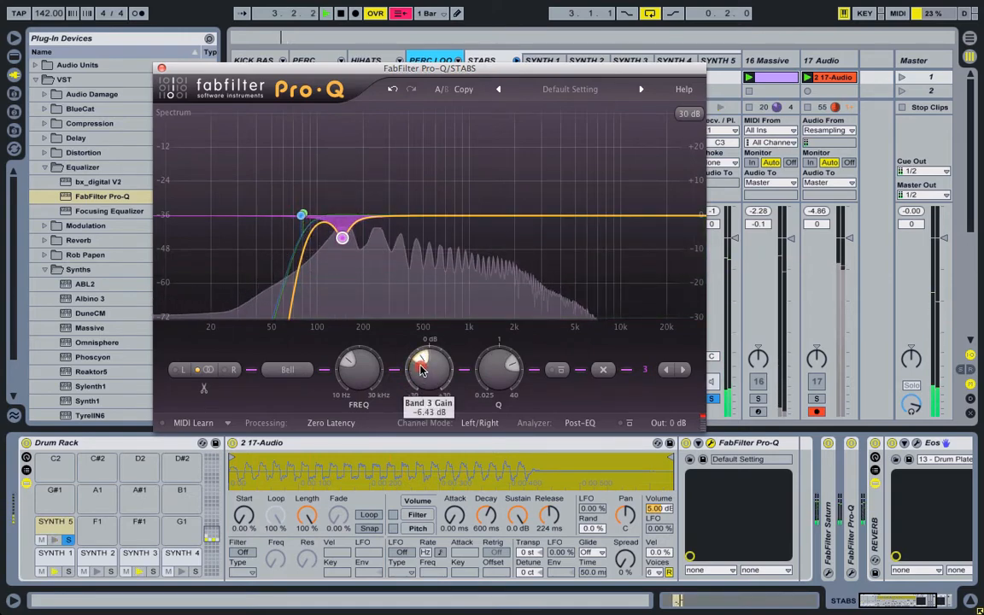
pyautogui.click(162, 68)
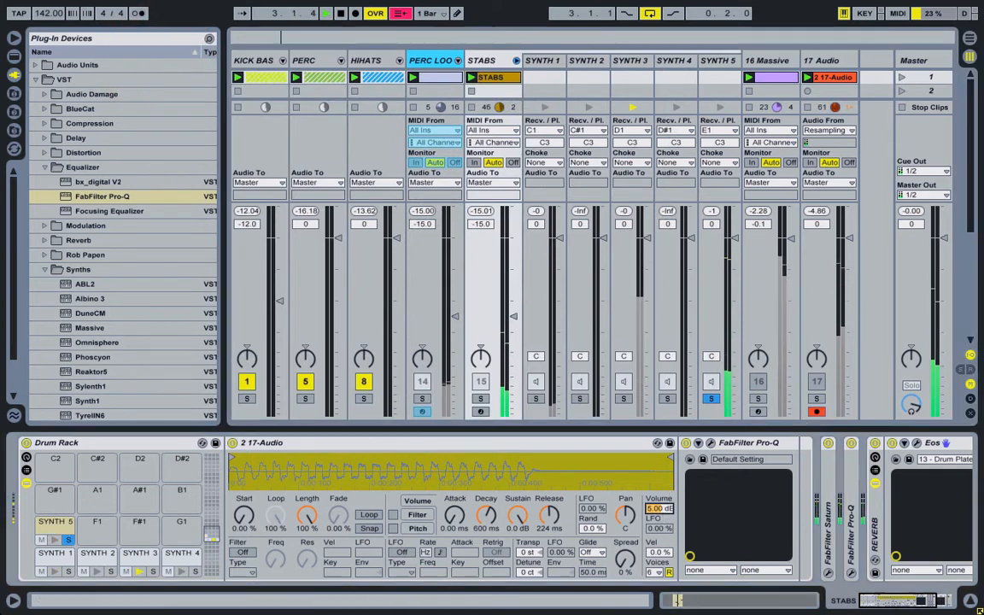
pyautogui.moveTo(662, 511); pyautogui.dragTo(662, 503)
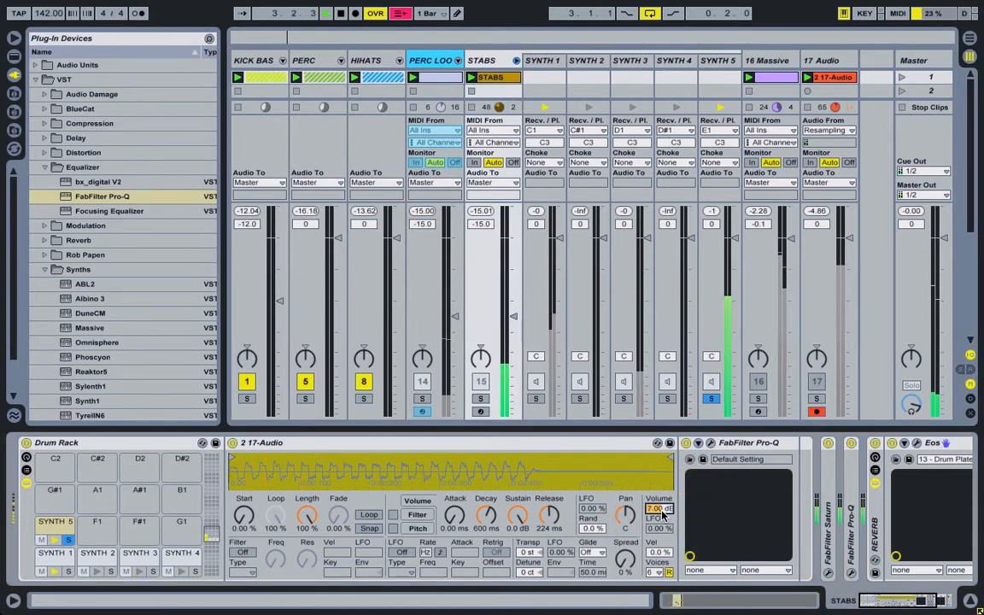
# Step: Set the SYNTH 5 sampler's volume to 9 dB and take the chain out of solo
pyautogui.press('Up')
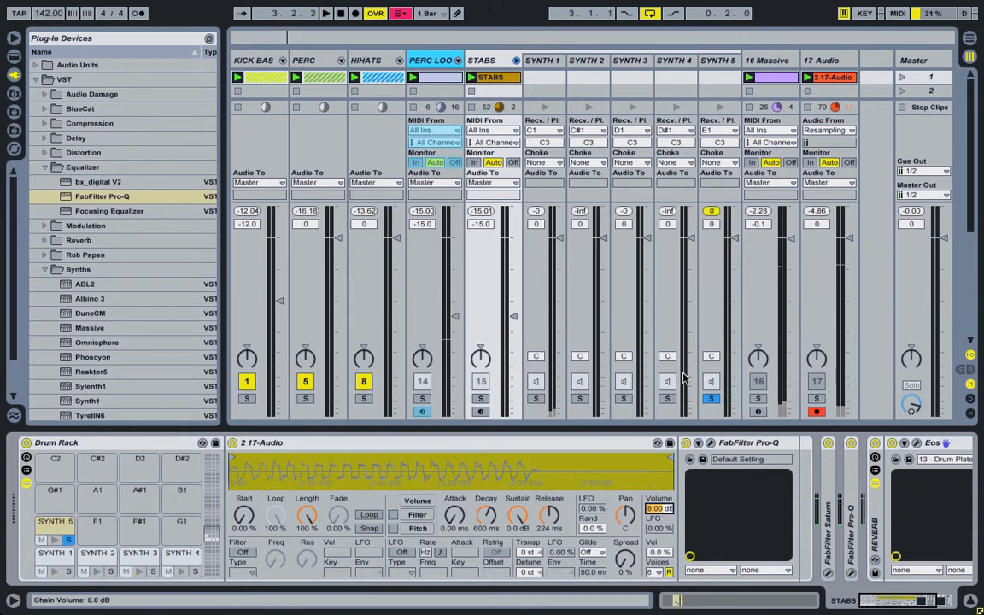
pyautogui.click(711, 398)
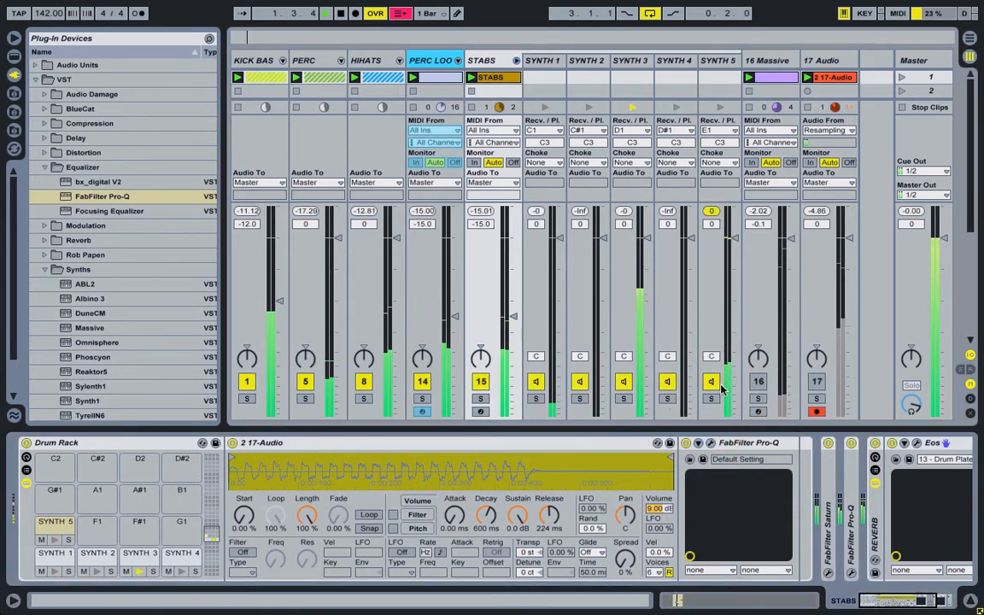
# Step: Extend the STABS clip's loop to span eight bars from 1.1.1 and relaunch the first scene
pyautogui.doubleClick(496, 80)
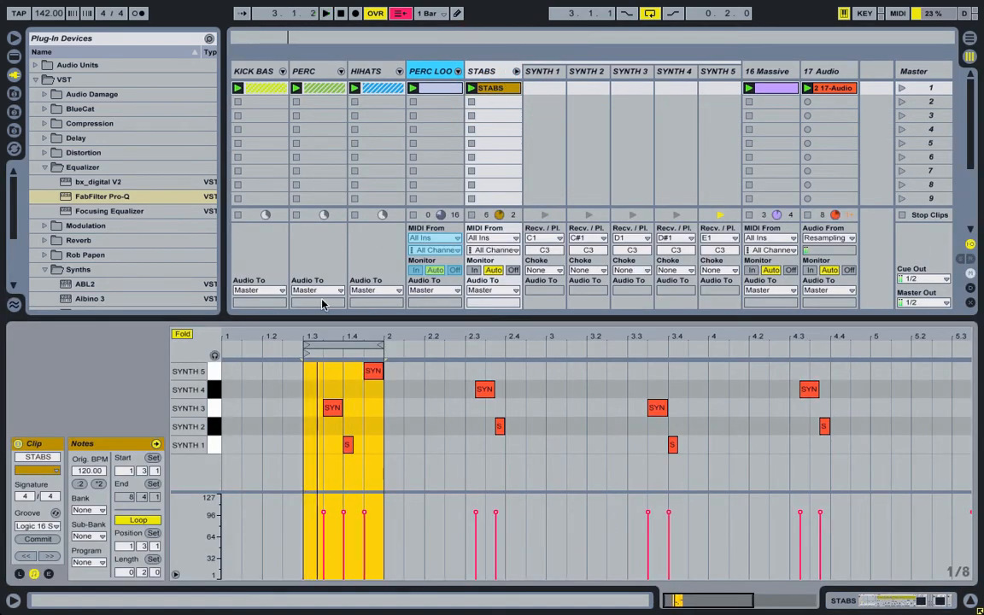
pyautogui.moveTo(305, 343); pyautogui.dragTo(267, 299)
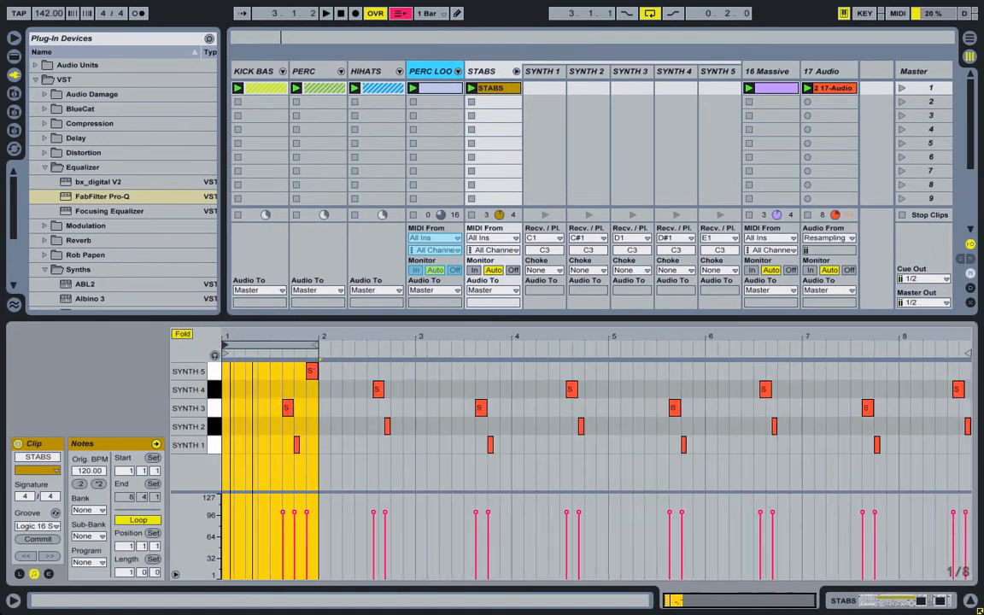
pyautogui.moveTo(314, 346); pyautogui.dragTo(919, 386)
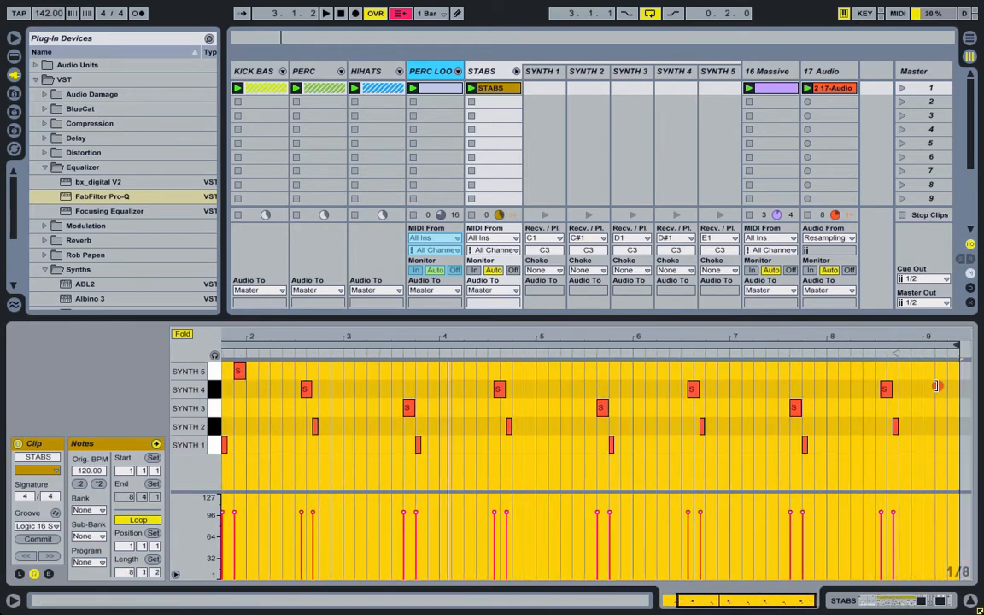
pyautogui.click(432, 71)
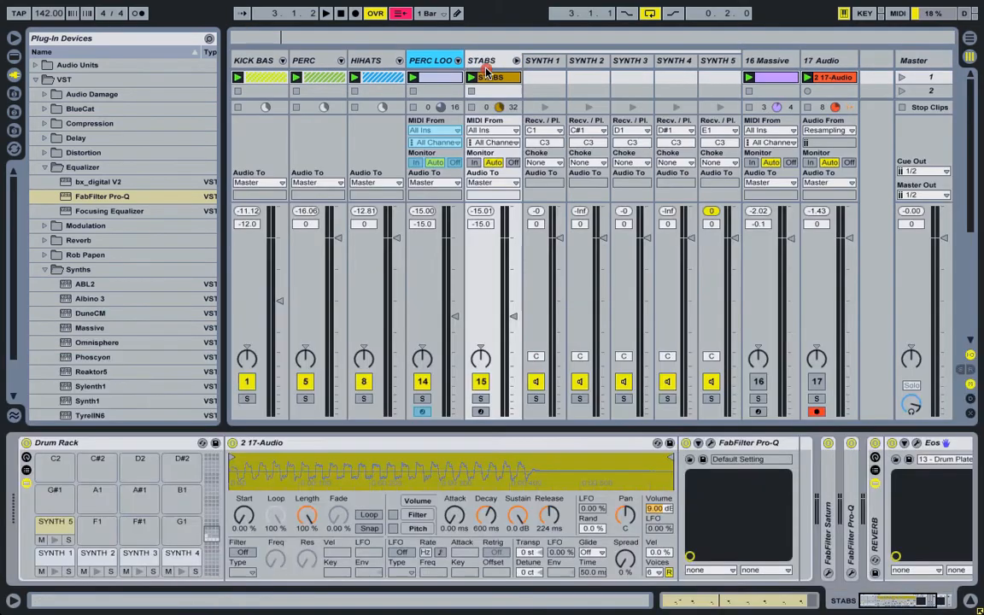
pyautogui.click(903, 77)
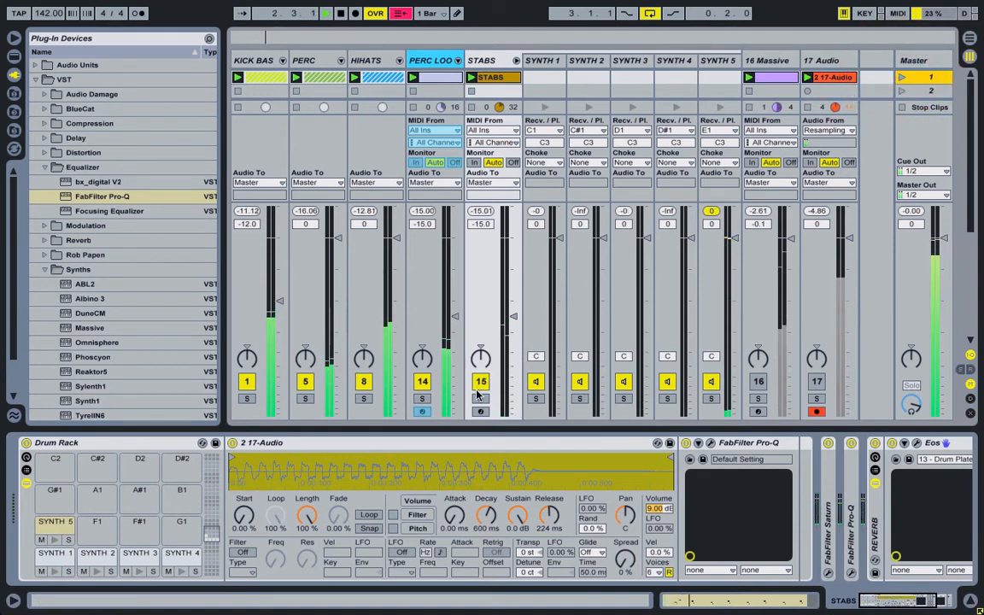
# Step: Mute the HIHATS and PERC groups and solo the STABS track for listening
pyautogui.click(516, 61)
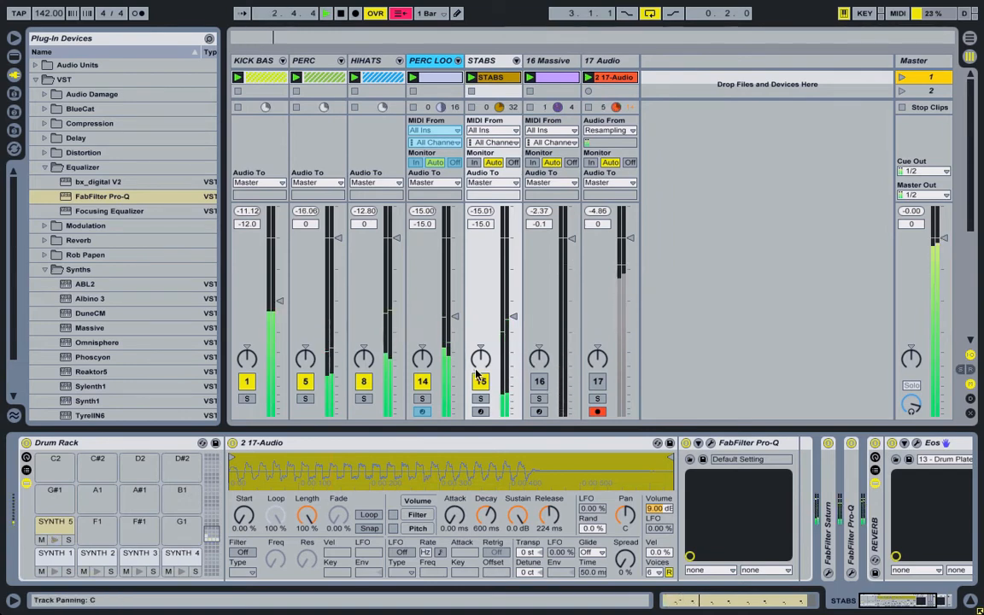
pyautogui.click(364, 381)
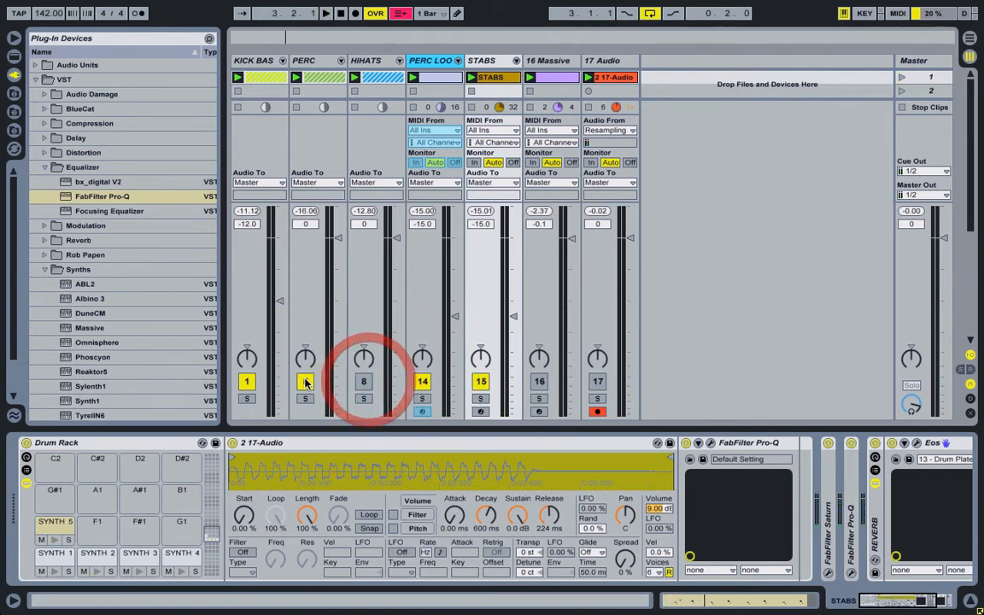
pyautogui.click(305, 382)
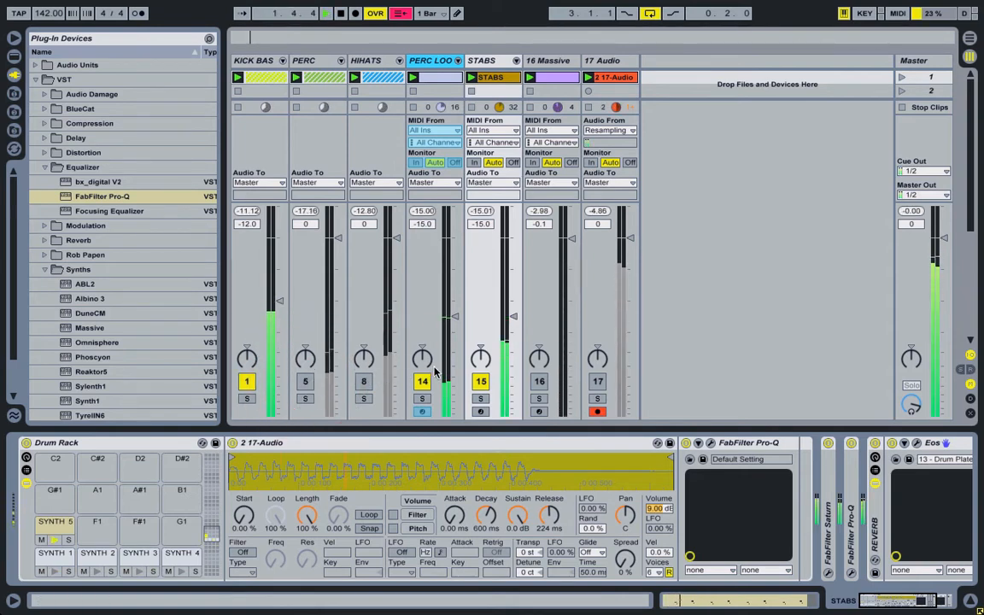
pyautogui.click(481, 400)
pyautogui.press('space')
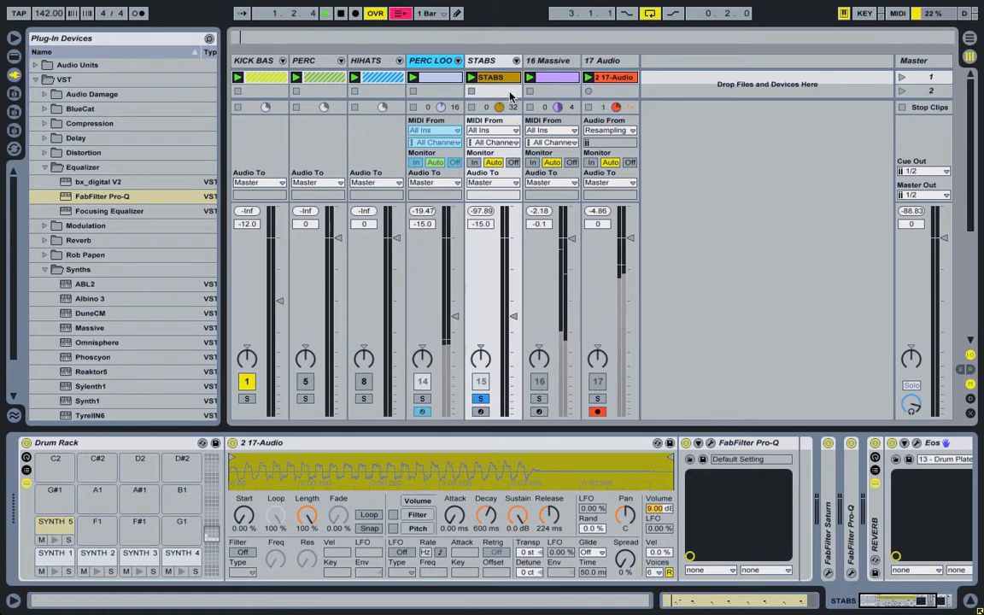
# Step: Solo the SYNTH 5 chain inside STABS and add the H-DELAY audio effect rack to it
pyautogui.click(517, 60)
pyautogui.click(709, 67)
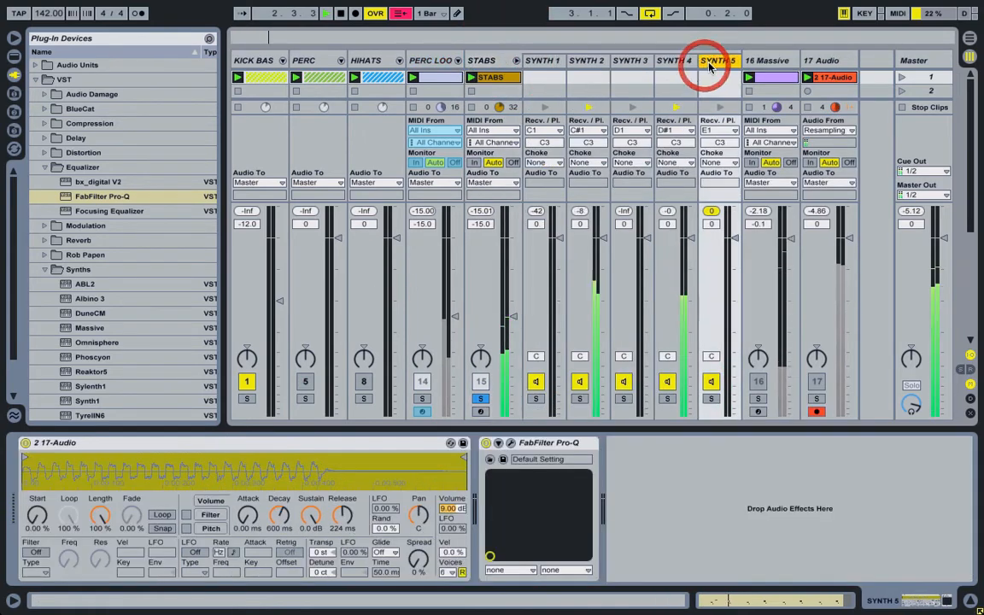
pyautogui.press('space')
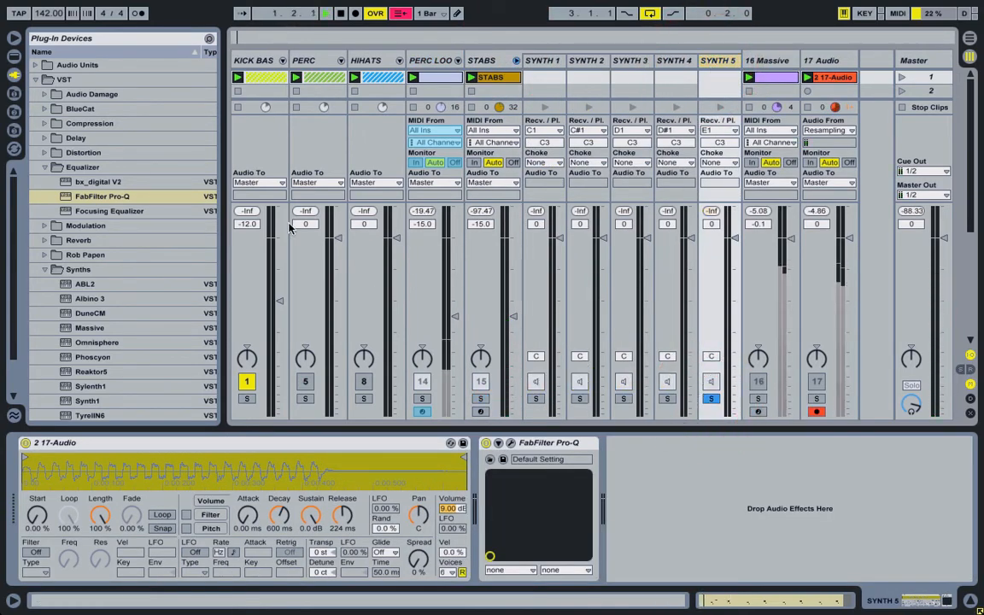
pyautogui.click(60, 168)
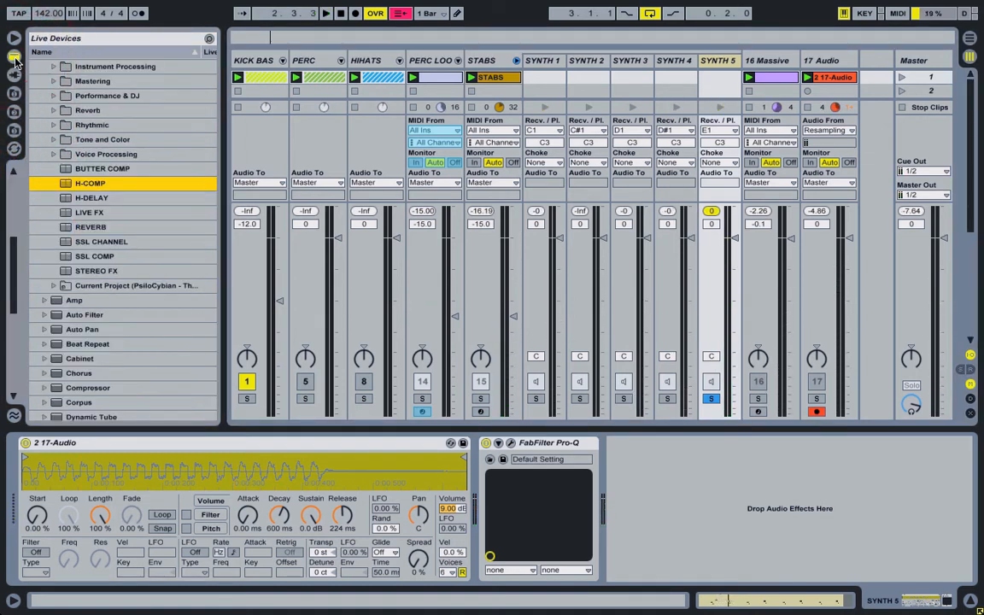
pyautogui.click(94, 198)
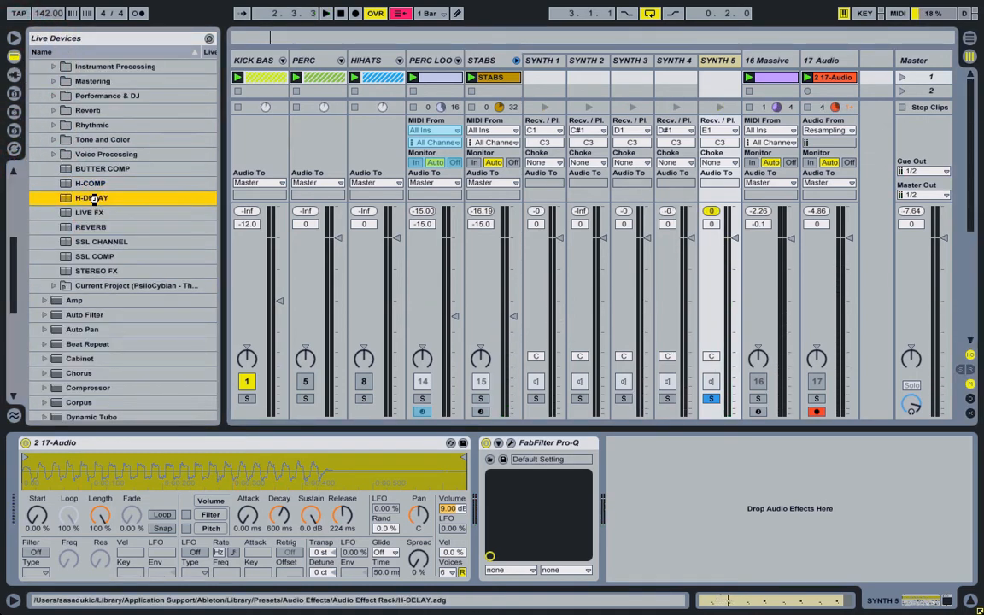
pyautogui.doubleClick(94, 198)
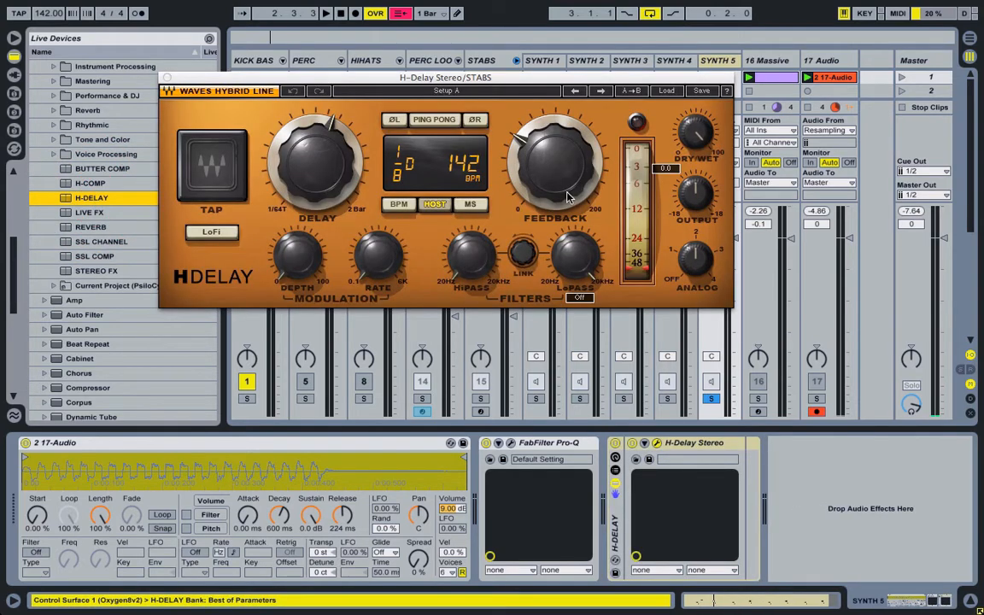
# Step: Narrow H-Delay's high-pass and low-pass filters while listening and set the delay time to dotted 1/4
pyautogui.press('space')
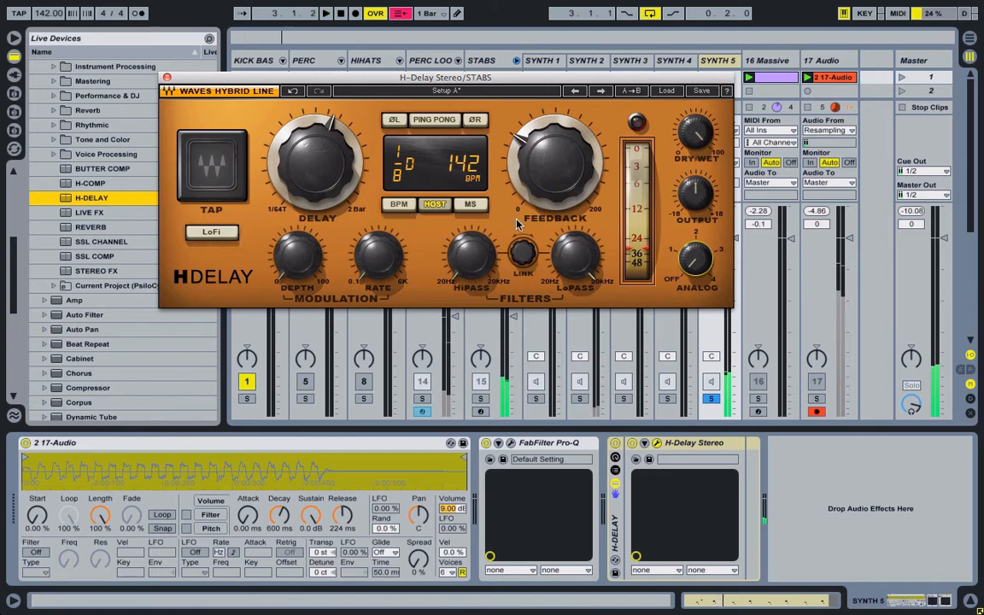
pyautogui.press('space')
pyautogui.moveTo(565, 261); pyautogui.dragTo(564, 278)
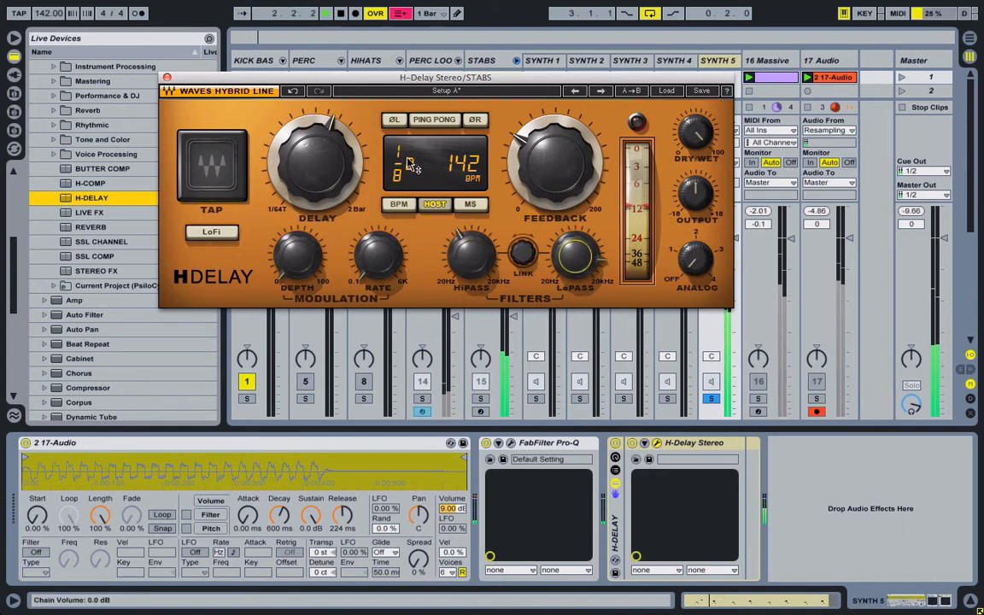
pyautogui.moveTo(412, 165); pyautogui.dragTo(411, 150)
pyautogui.press('space')
# Step: Set H-Delay's Dry/Wet to 35 and turn its feedback all the way down while listening
pyautogui.moveTo(698, 134); pyautogui.dragTo(698, 135)
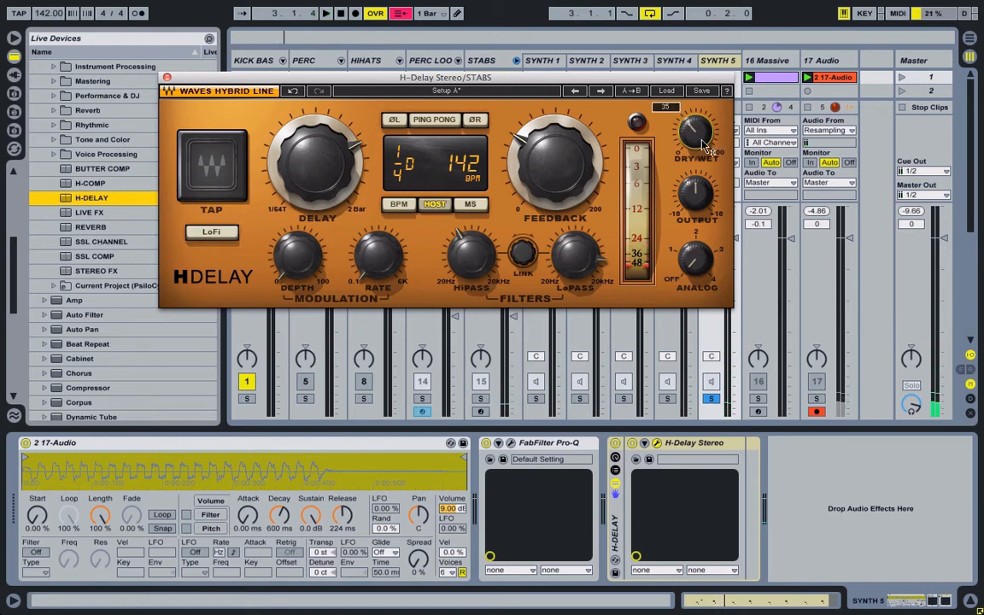
pyautogui.press('space')
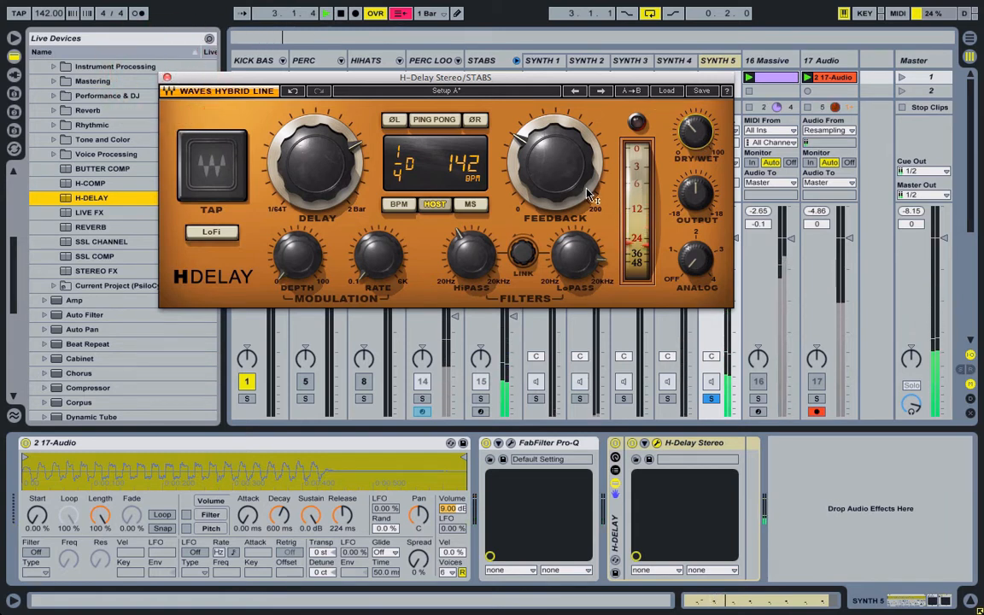
pyautogui.moveTo(554, 162); pyautogui.dragTo(554, 163)
pyautogui.press('space')
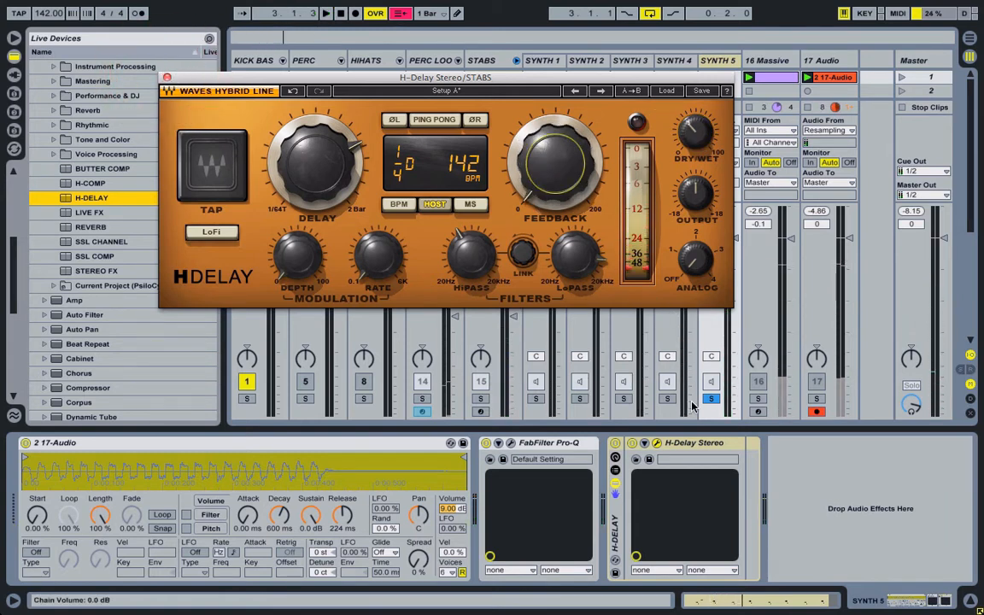
# Step: Take SYNTH 5 out of solo, play the mix and close the H-Delay window
pyautogui.click(711, 400)
pyautogui.press('space')
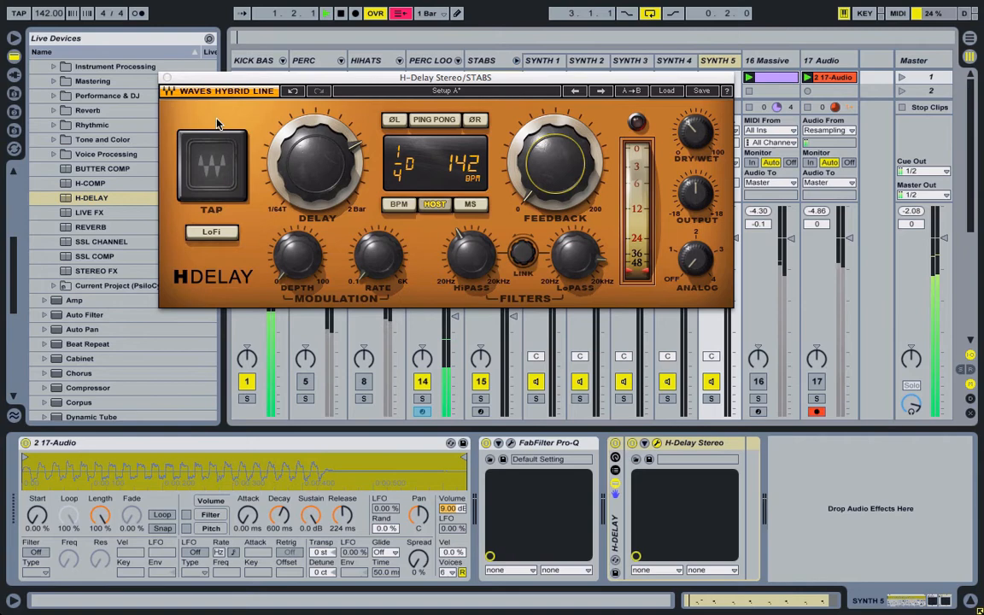
pyautogui.click(166, 77)
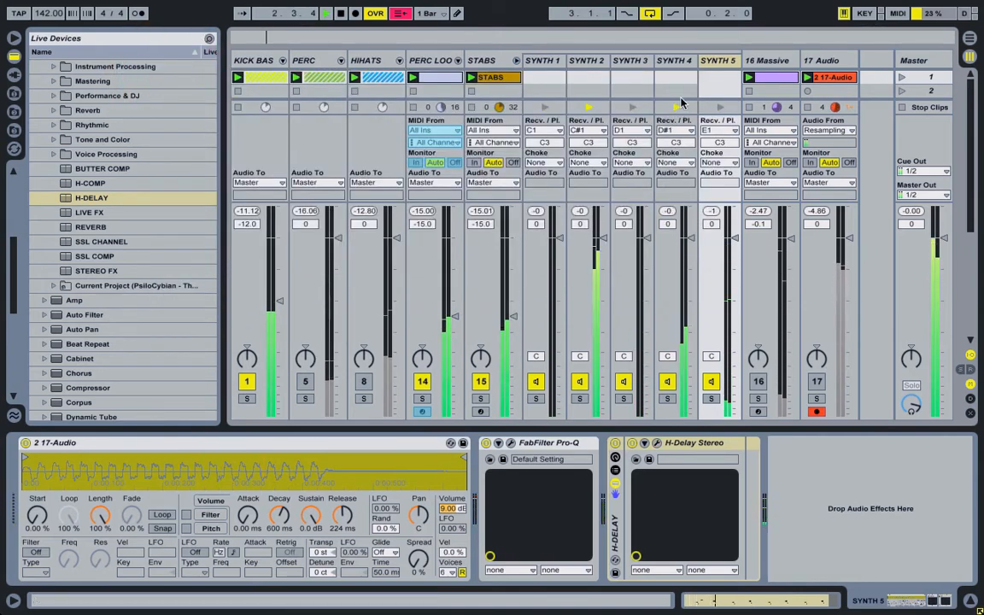
# Step: Reopen SYNTH 5's H-Delay, set its delay time to dotted 1/8 and play the mix
pyautogui.press('space')
pyautogui.click(646, 443)
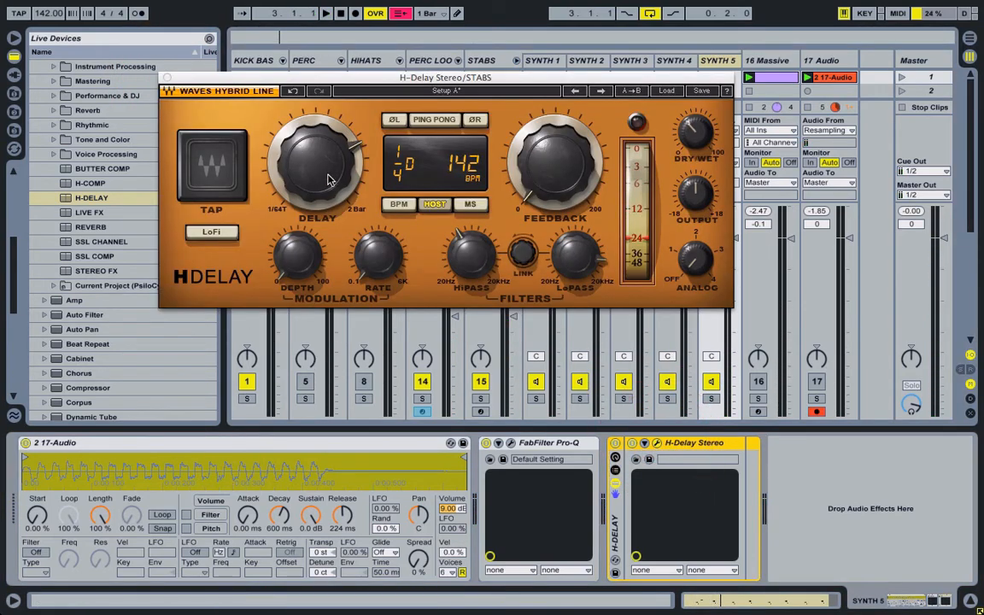
pyautogui.moveTo(330, 179); pyautogui.dragTo(330, 193)
pyautogui.press('space')
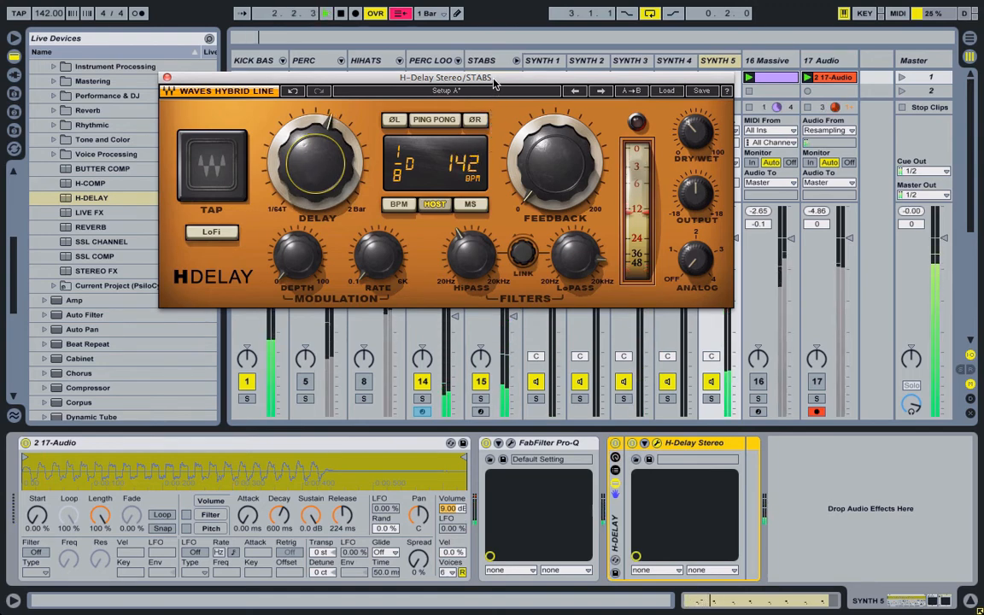
# Step: Raise H-Delay's high-pass filter to about mid-range and open up its low-pass filter
pyautogui.moveTo(454, 85); pyautogui.dragTo(337, 136)
pyautogui.moveTo(355, 312); pyautogui.dragTo(354, 292)
pyautogui.moveTo(473, 305); pyautogui.dragTo(472, 299)
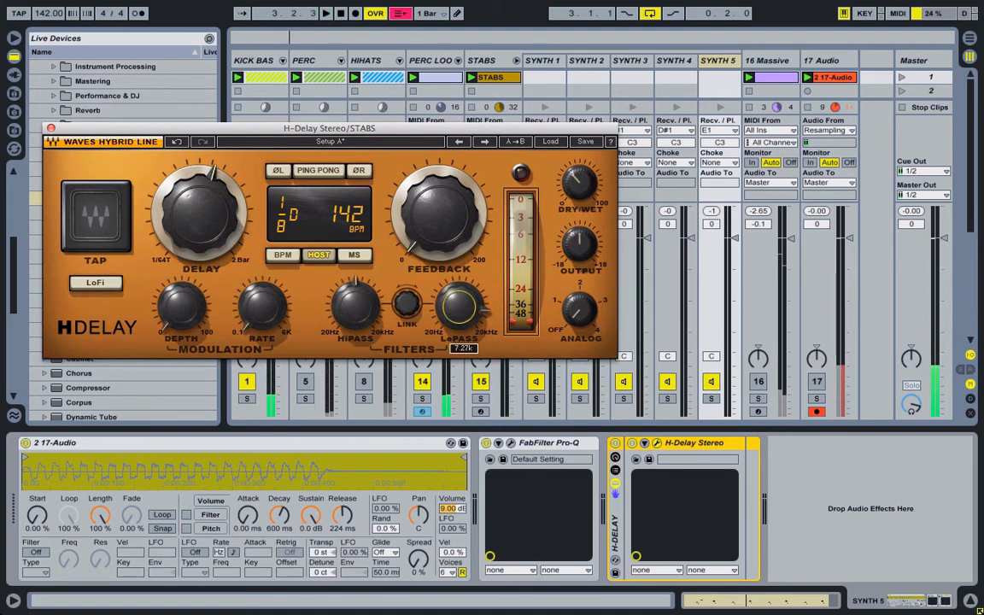
pyautogui.moveTo(355, 305); pyautogui.dragTo(355, 296)
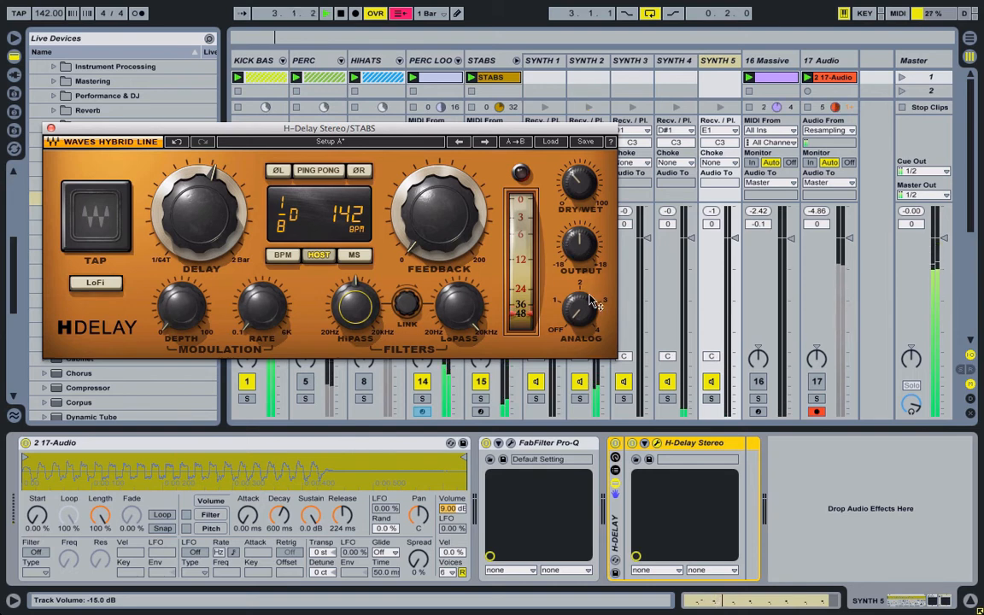
# Step: Enable ping pong in H-Delay, lower its Dry/Wet mix slightly and close the plug-in window
pyautogui.click(307, 171)
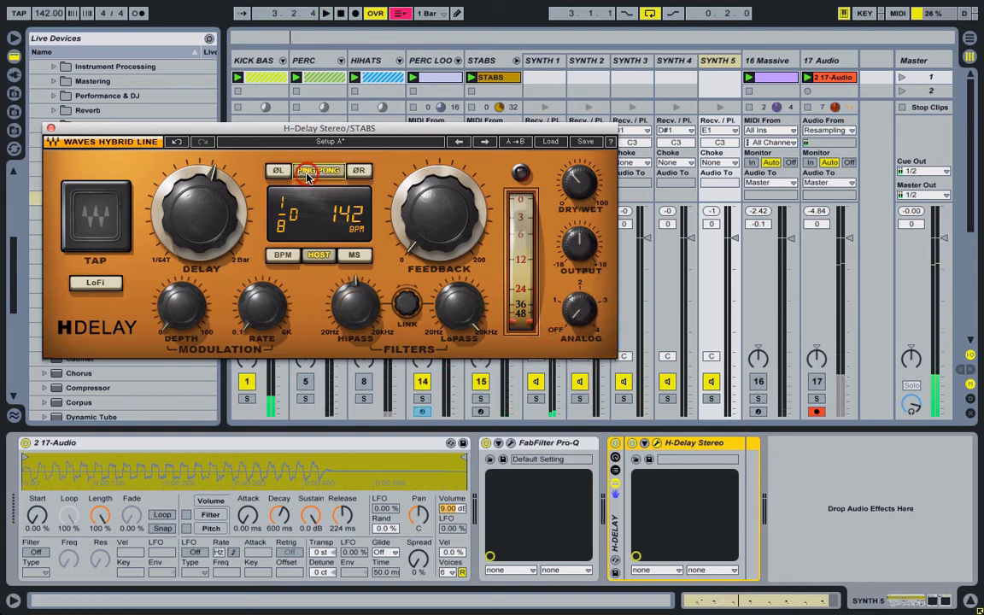
pyautogui.click(413, 213)
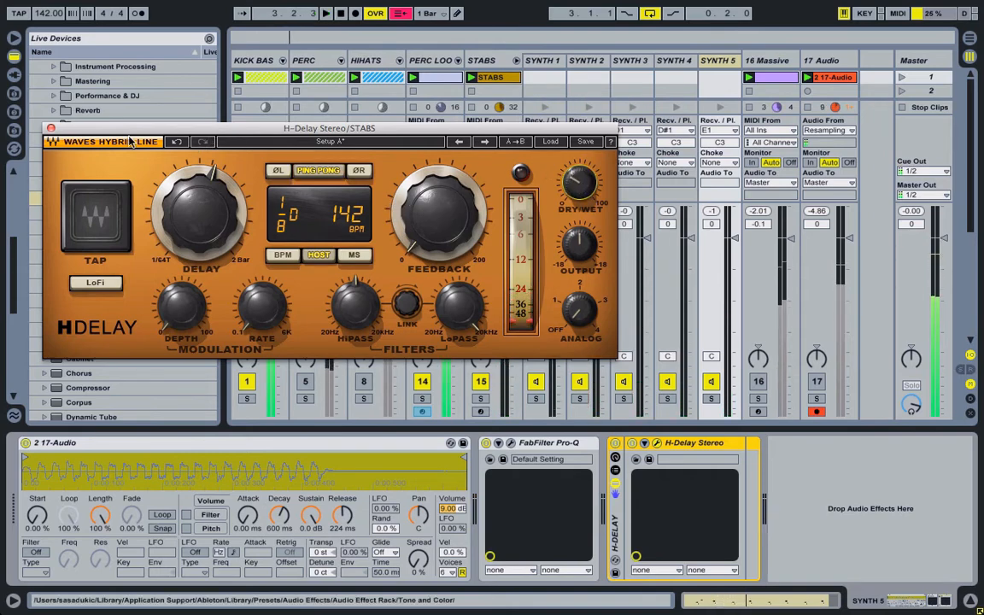
pyautogui.click(52, 129)
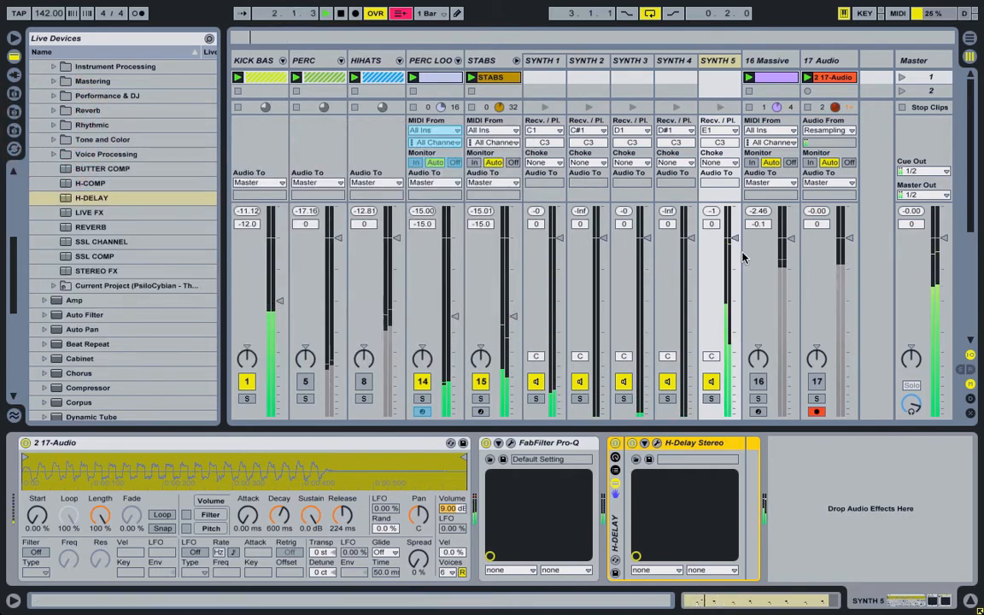
# Step: Set the SYNTH 5 sampler's volume to 10 dB and collapse the STABS drum rack chains
pyautogui.click(444, 509)
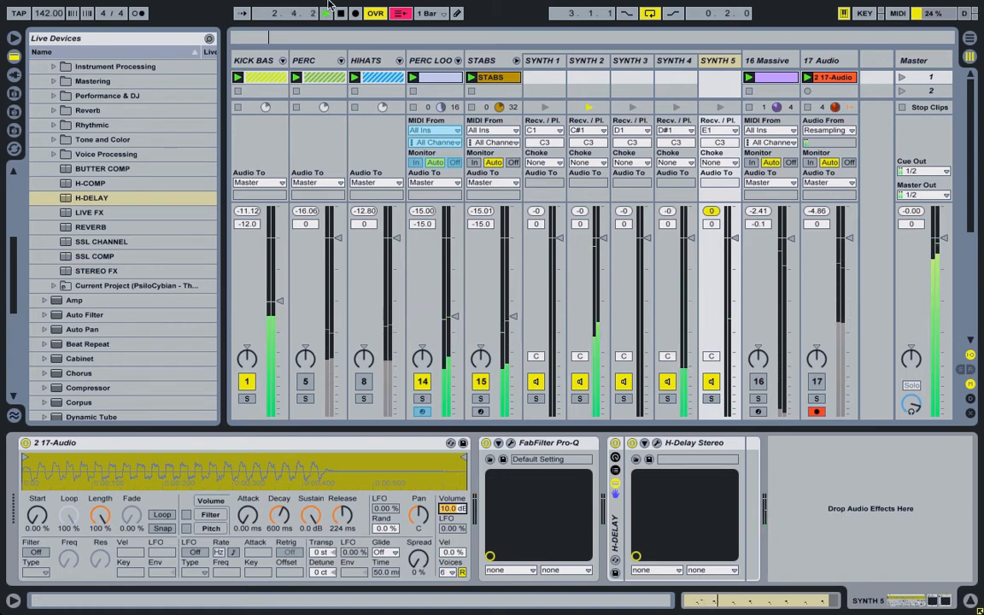
pyautogui.click(516, 61)
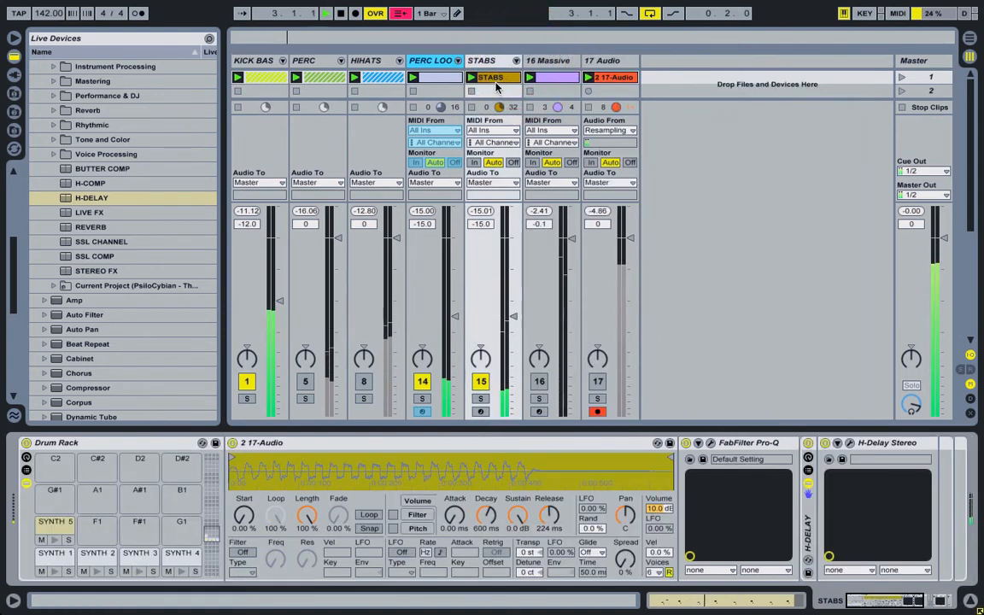
# Step: Delete the 17-Audio resampling track and open the Massive editor on the soloed 16-Massive track while its clip plays
pyautogui.click(612, 64)
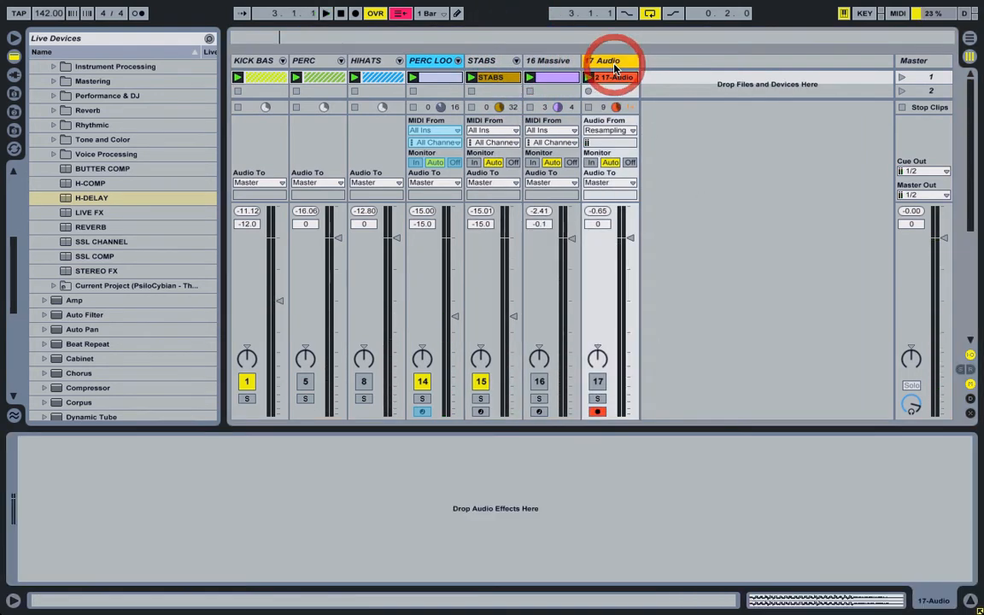
pyautogui.press('Delete')
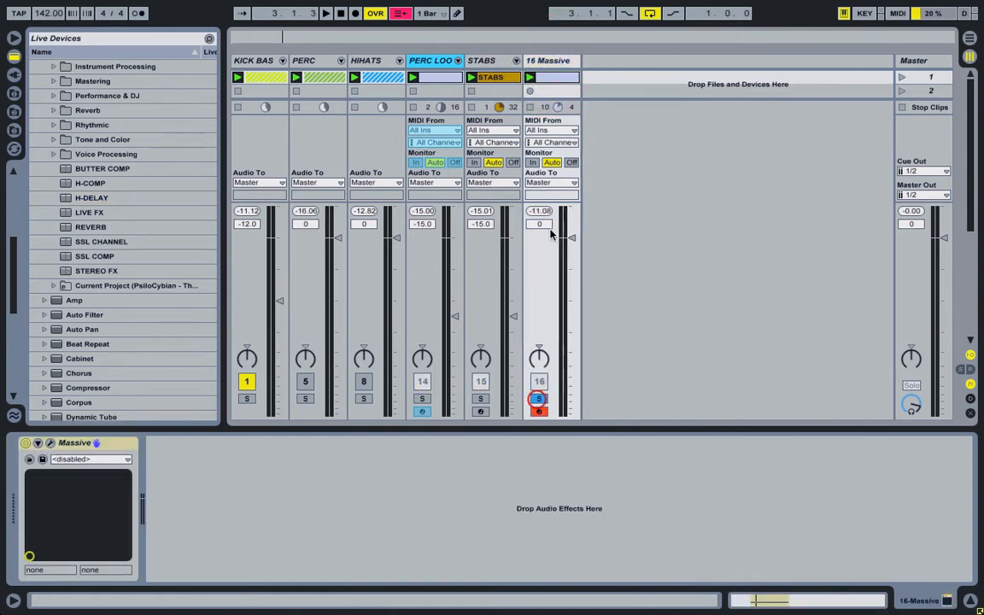
pyautogui.click(530, 77)
pyautogui.click(49, 443)
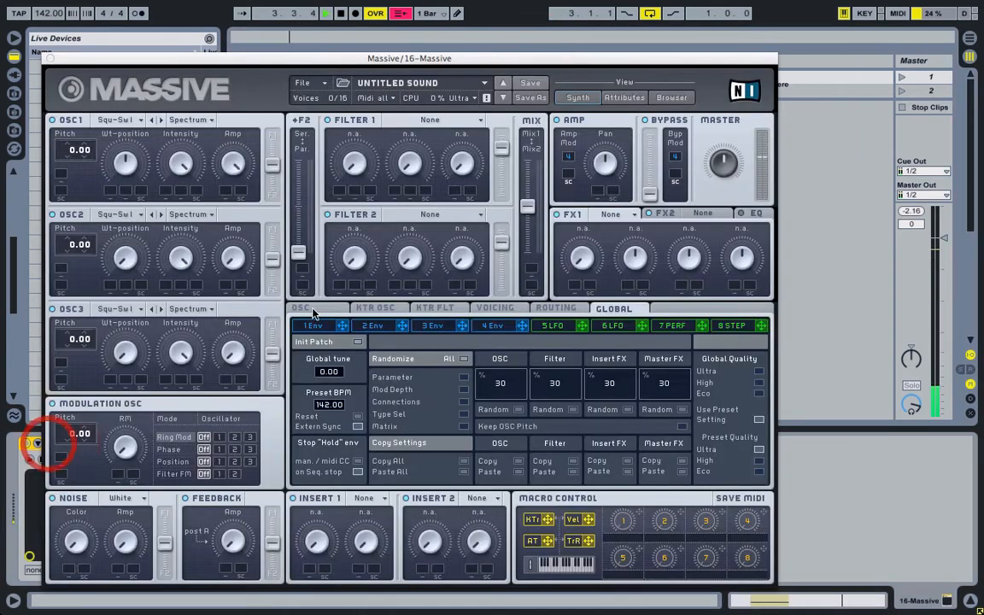
# Step: Load the TheBox_Deep3.ksd sound file into Massive on the 16-Massive track and close the plug-in window
pyautogui.click(300, 83)
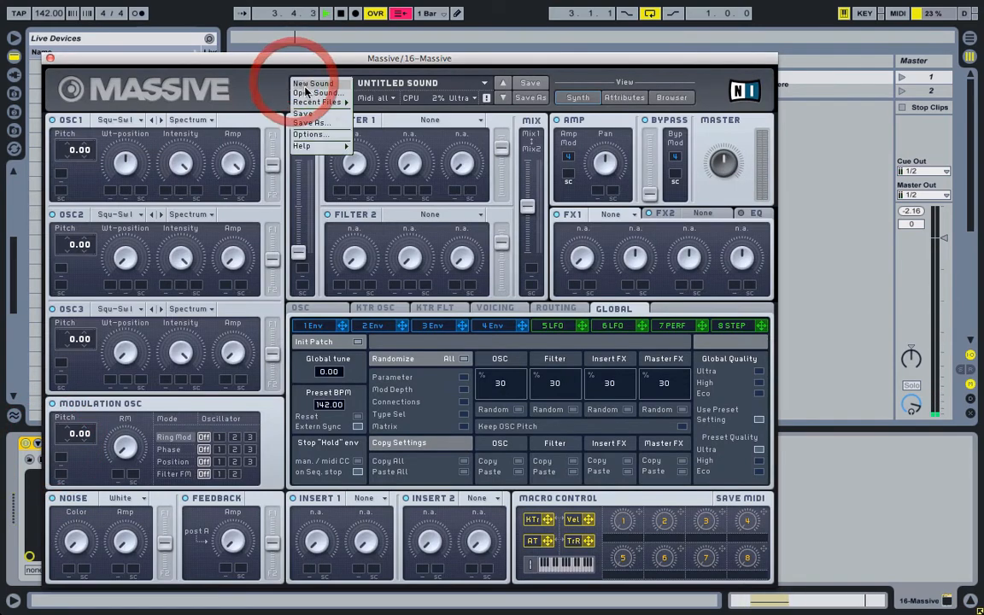
pyautogui.click(309, 92)
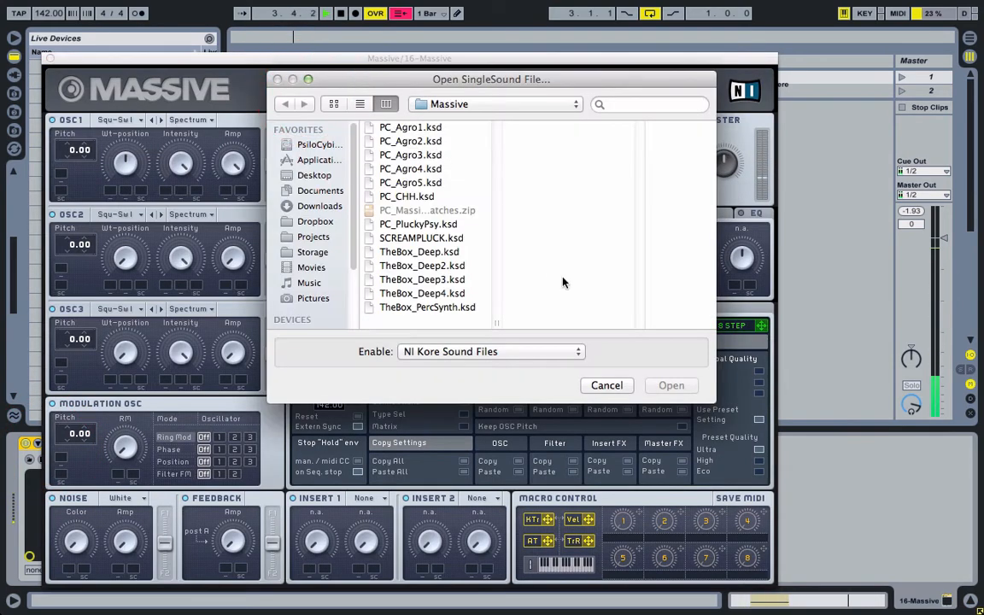
pyautogui.click(425, 280)
pyautogui.click(672, 386)
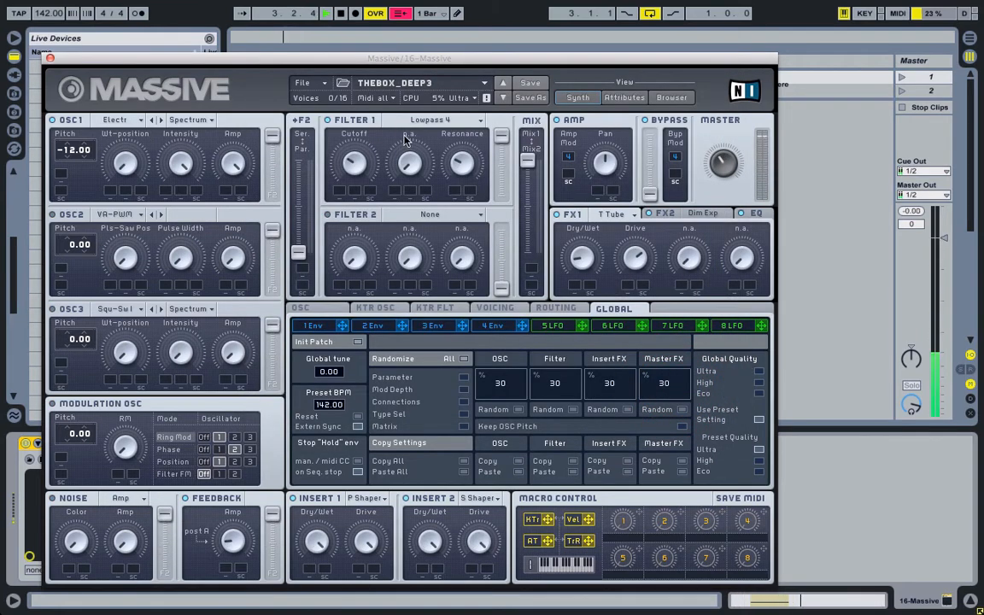
pyautogui.click(50, 58)
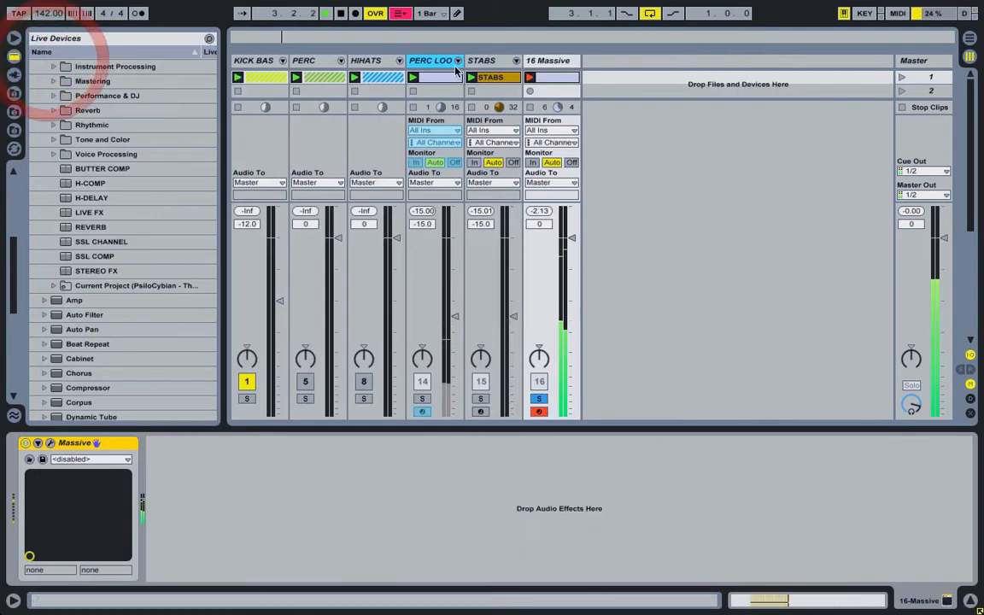
# Step: Transpose the note in the 16-Massive clip by octaves, trying G0 and settling on G1
pyautogui.click(545, 75)
pyautogui.click(391, 519)
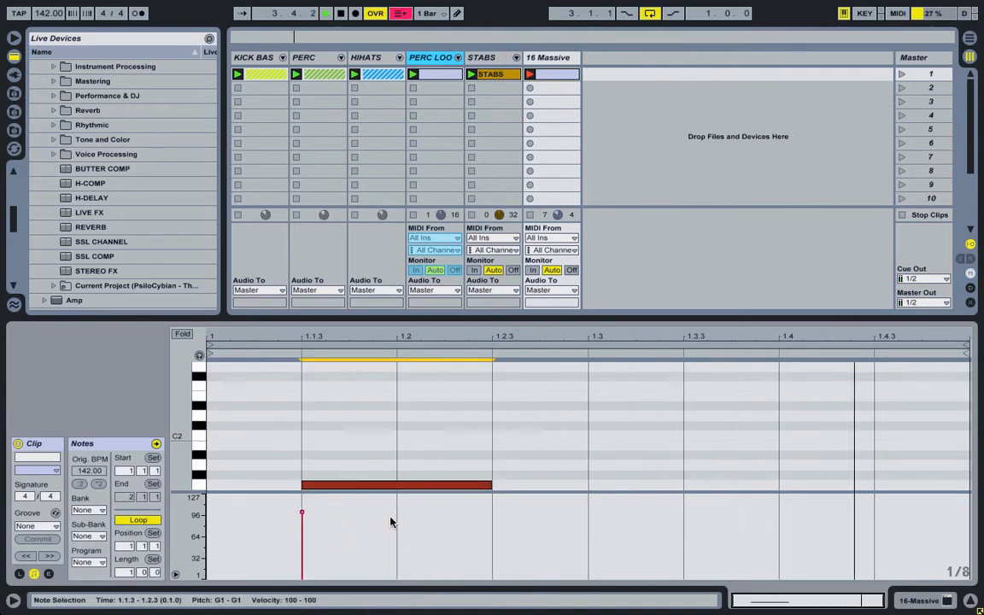
pyautogui.hotkey('shift', 'Down')
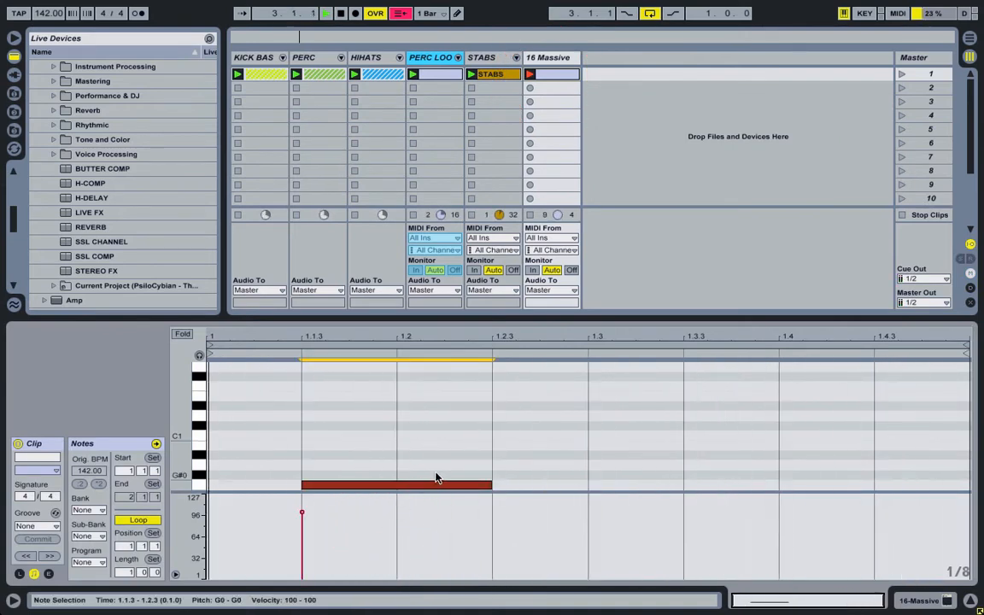
pyautogui.hotkey('shift', 'Up')
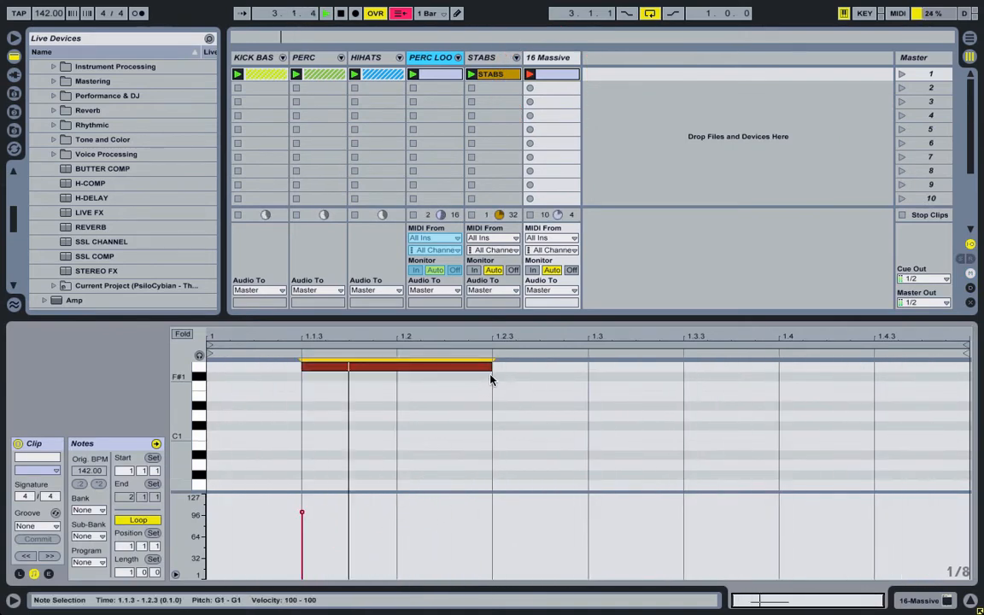
# Step: Unsolo the 16-Massive track and lower its volume to -11.8 dB against the full mix
pyautogui.click(549, 57)
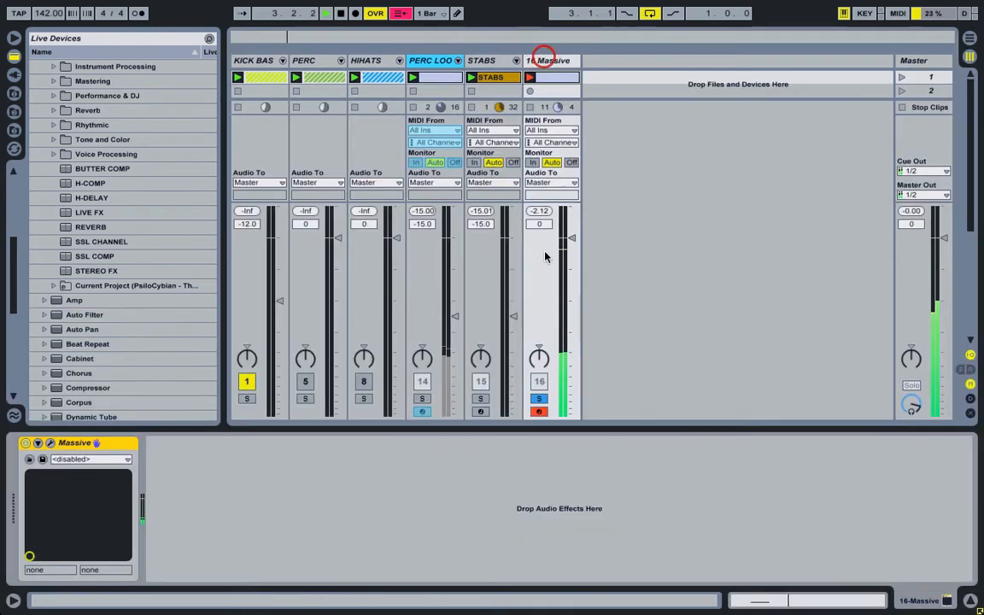
pyautogui.click(540, 399)
pyautogui.click(540, 399)
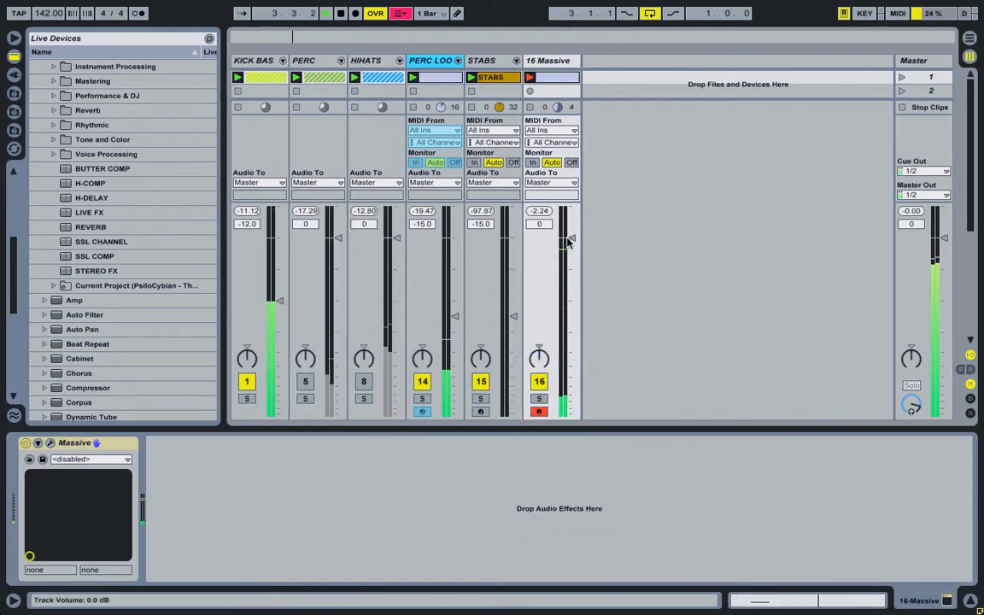
pyautogui.moveTo(572, 238); pyautogui.dragTo(572, 302)
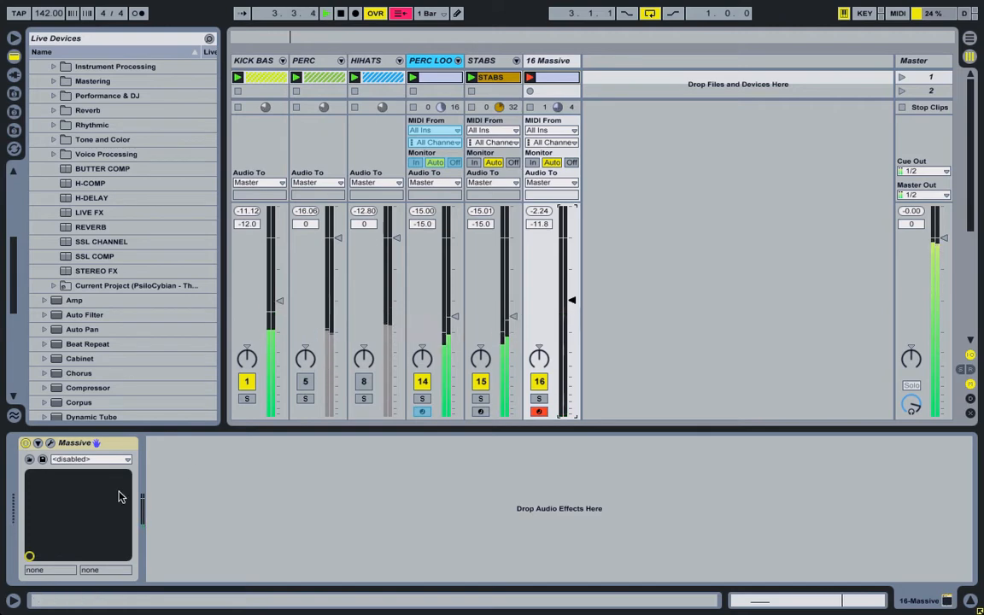
pyautogui.click(48, 444)
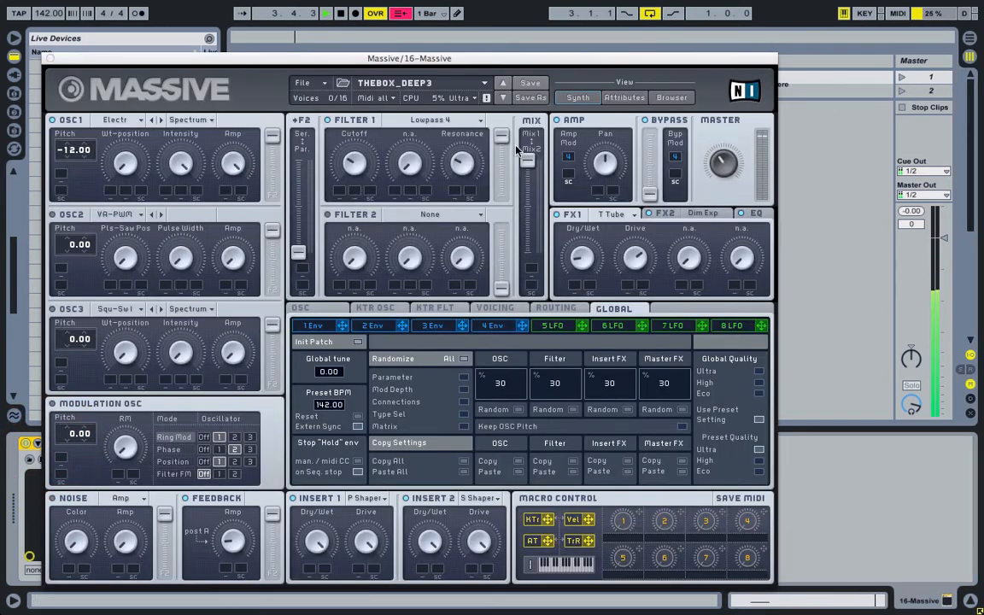
pyautogui.click(52, 60)
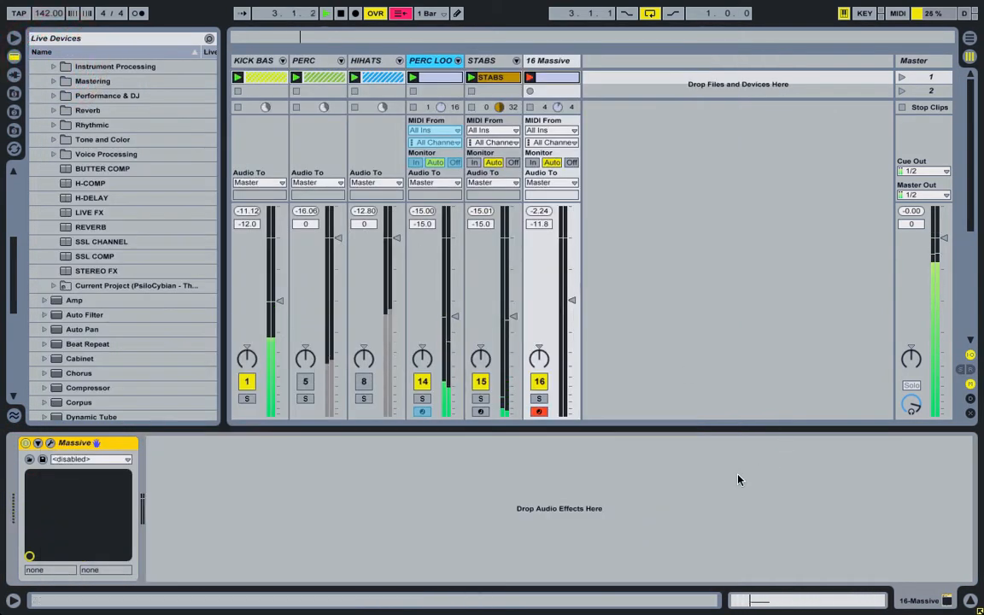
# Step: Solo the 16-Massive track and add the Ping Pong Delay audio effect after Massive
pyautogui.click(538, 399)
pyautogui.click(552, 61)
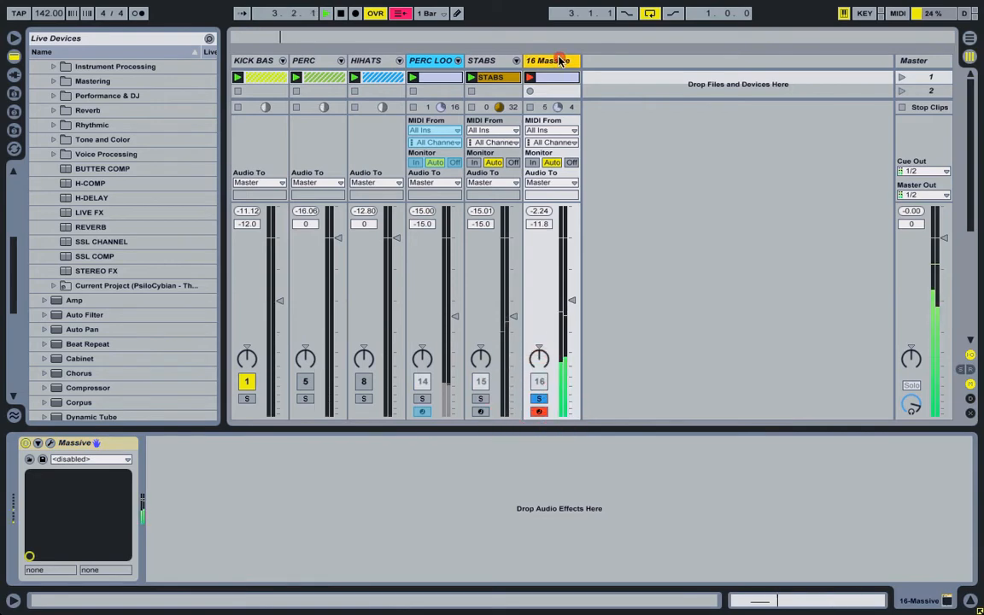
pyautogui.click(14, 75)
pyautogui.click(14, 56)
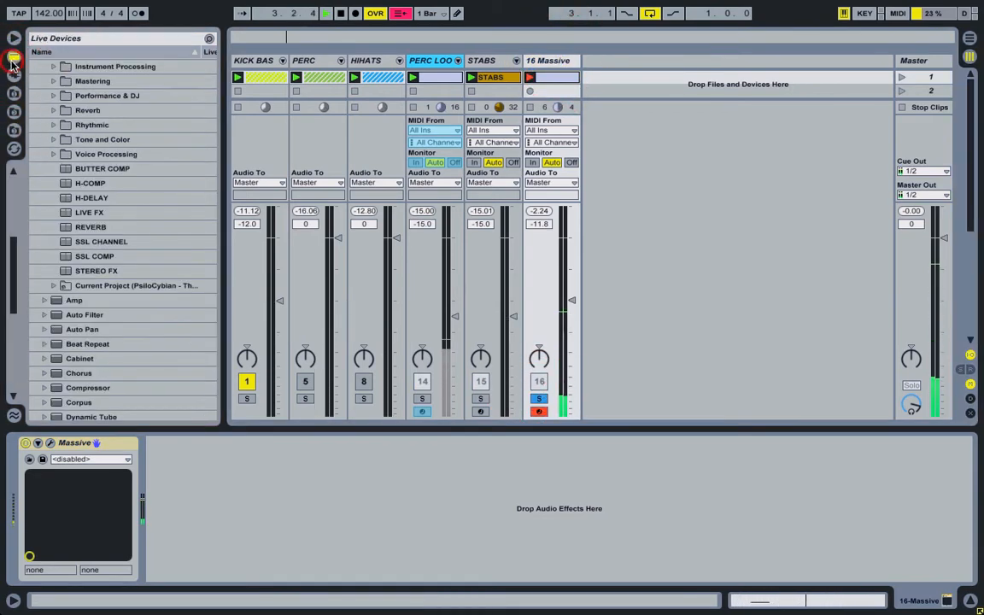
pyautogui.scroll(3, 41, 144)
pyautogui.scroll(4, 41, 143)
pyautogui.scroll(-10, 101, 245)
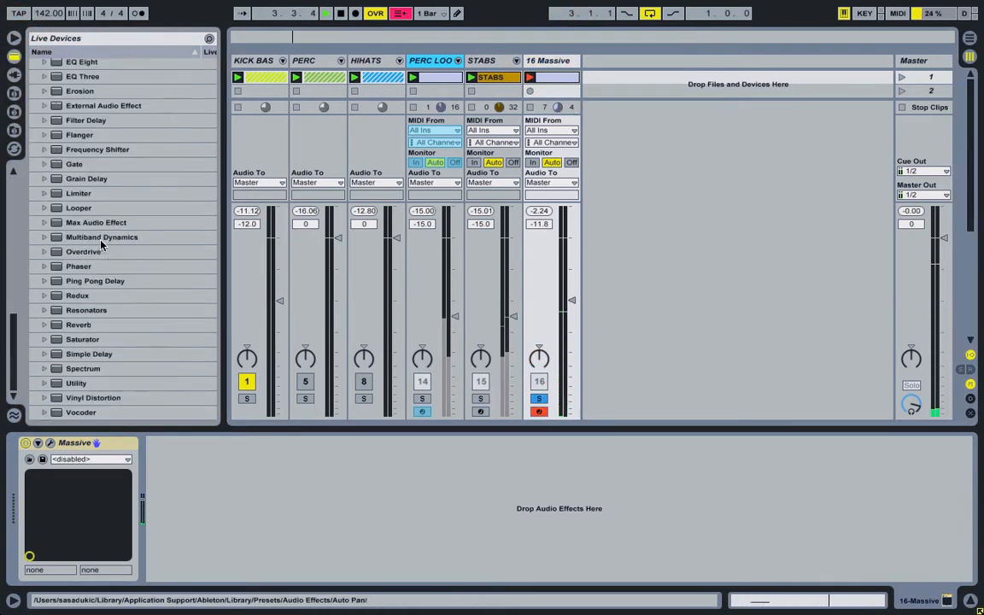
pyautogui.doubleClick(129, 281)
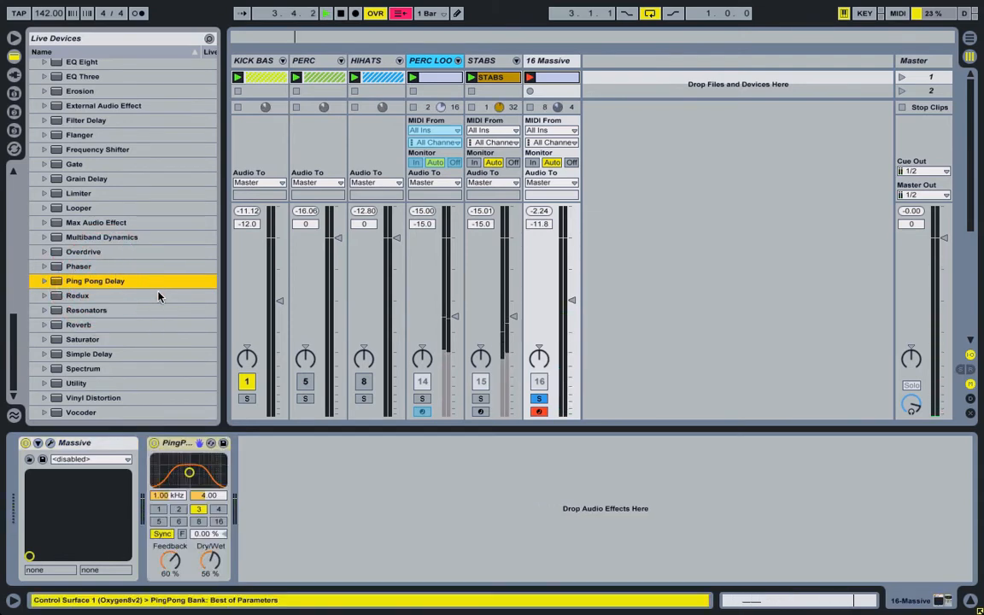
# Step: Set the Ping Pong Delay to 0% feedback, 20% Dry/Wet, a 1.85 kHz filter with 5.91 width, and a delay time of 2
pyautogui.moveTo(210, 560); pyautogui.dragTo(175, 611)
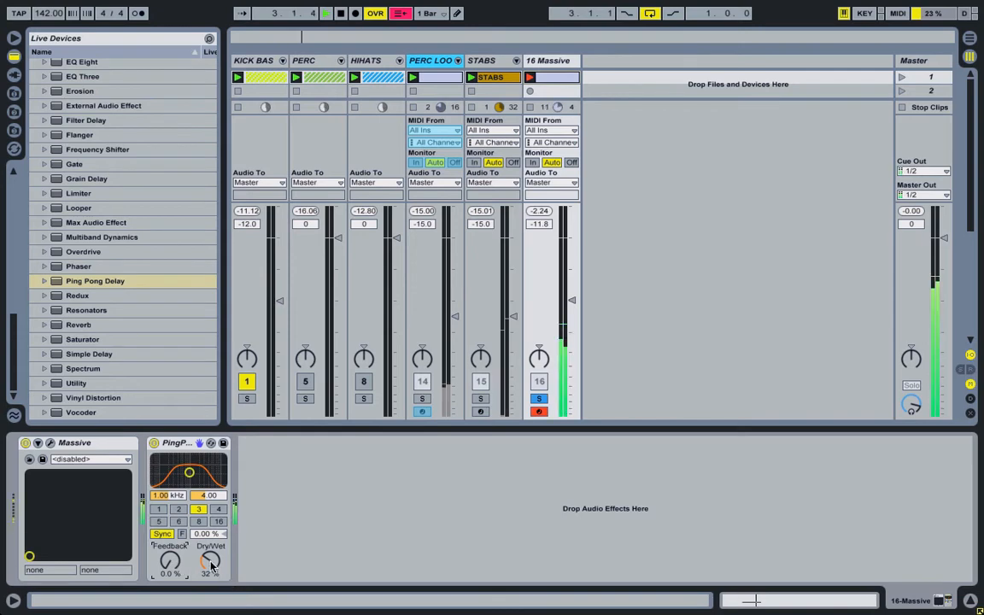
pyautogui.moveTo(210, 560); pyautogui.dragTo(210, 566)
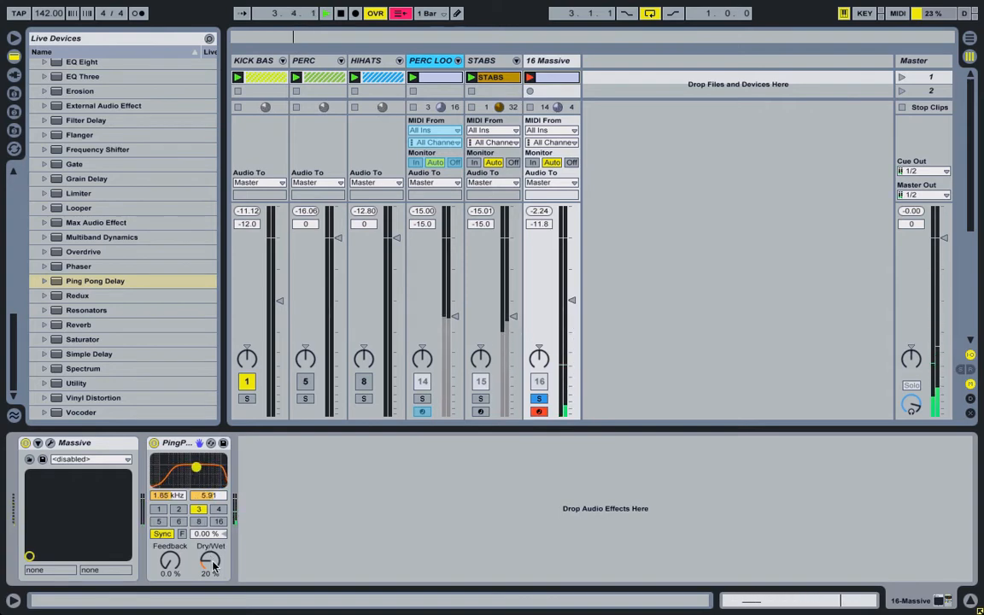
pyautogui.click(178, 509)
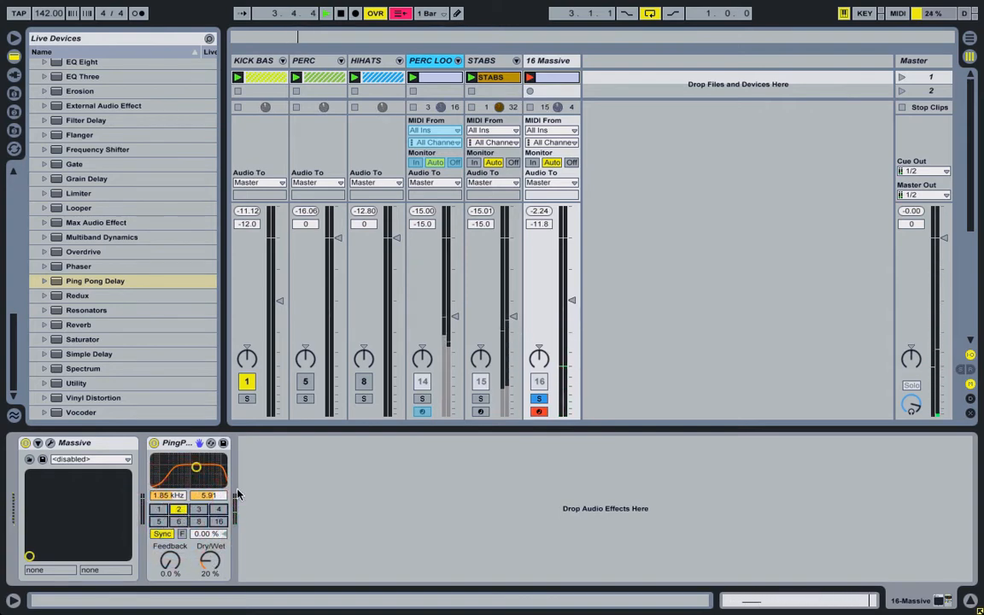
# Step: Listen to the 16-Massive sound with the kick bass, the percussion loop and the whole mix, and solo it again
pyautogui.click(248, 399)
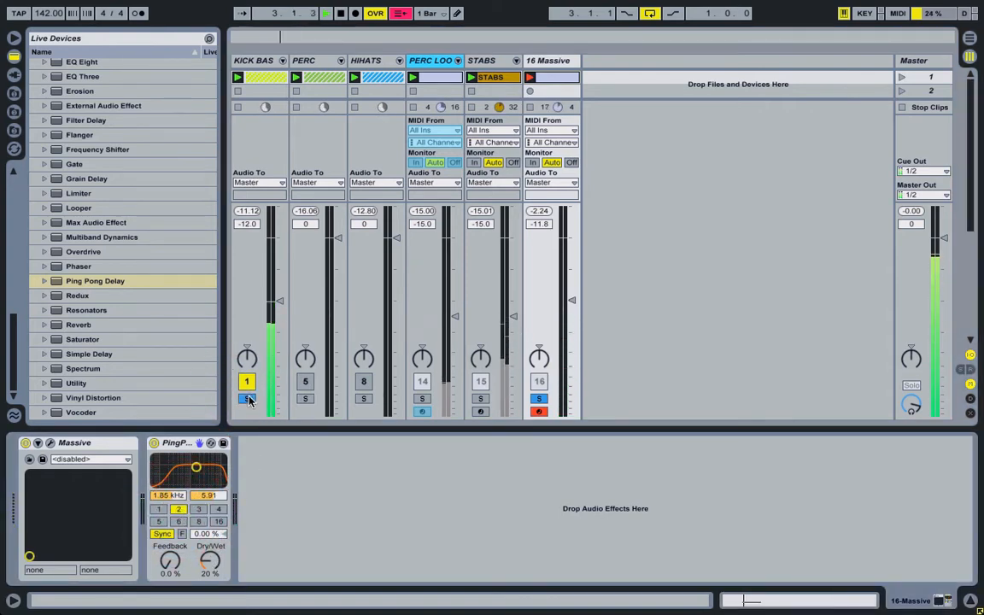
pyautogui.click(420, 399)
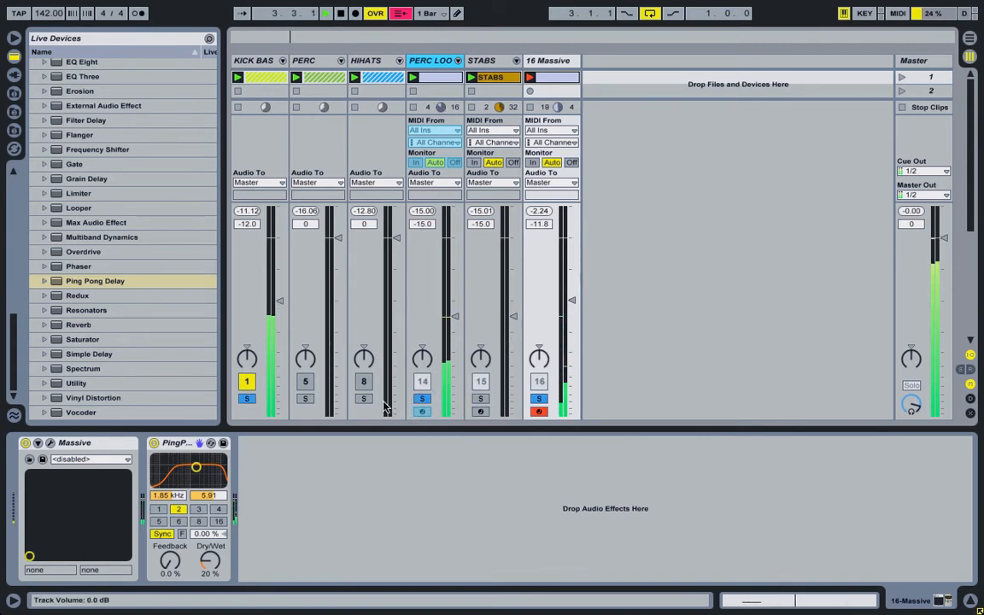
pyautogui.click(542, 399)
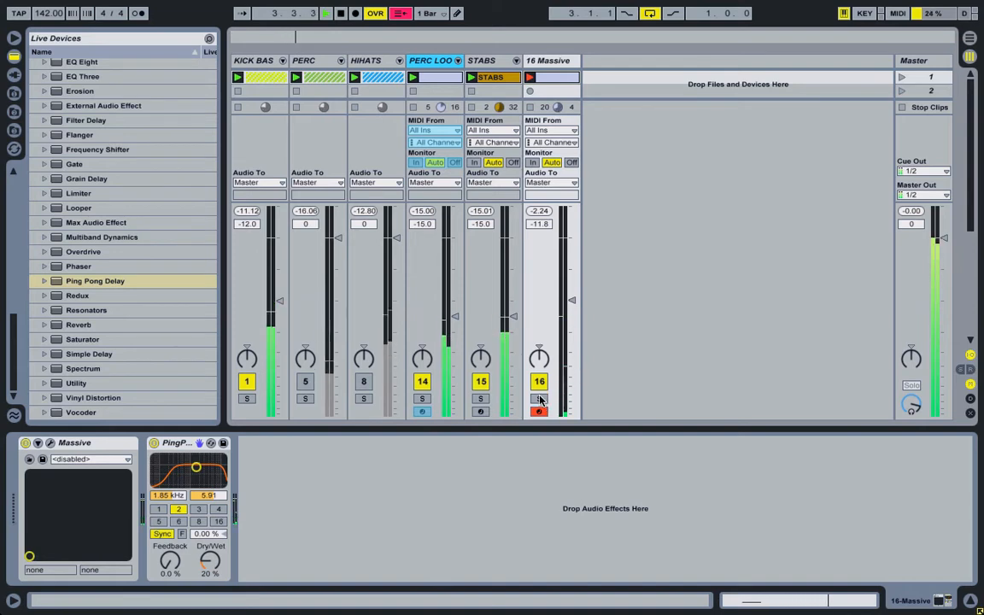
pyautogui.click(538, 399)
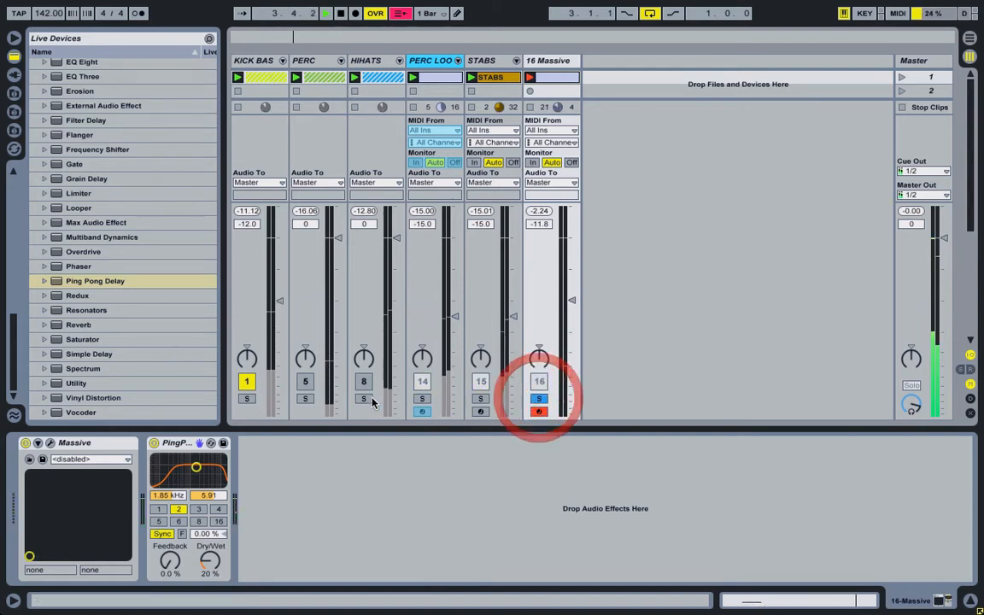
pyautogui.scroll(1, 85, 257)
pyautogui.scroll(4, 109, 270)
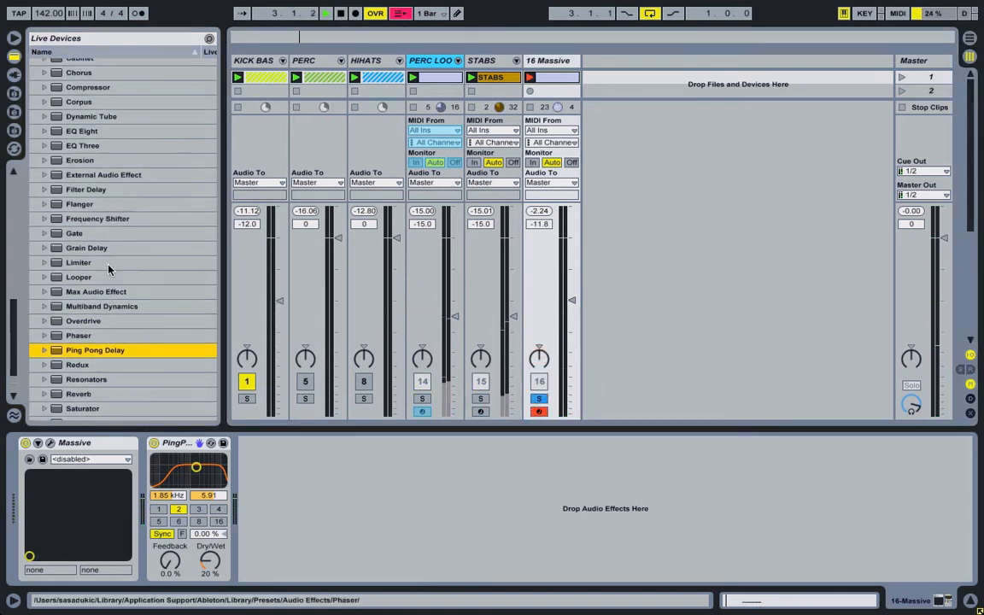
pyautogui.rightClick(551, 60)
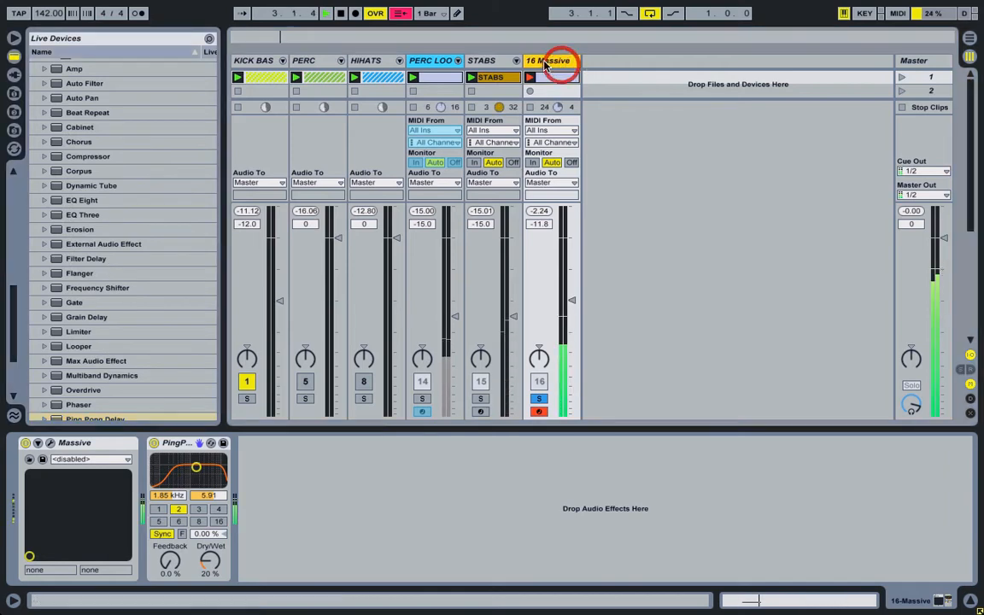
pyautogui.press('Delete')
pyautogui.click(547, 80)
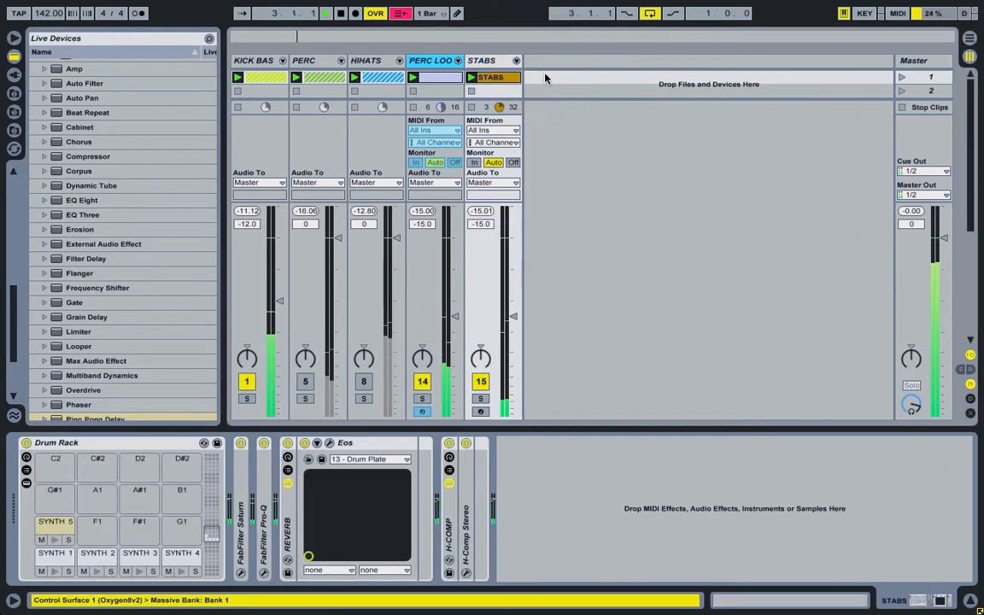
pyautogui.press('super+z')
# Step: Shorten the G1 note in the 16-Massive clip to an eighth note and move it to the clip's start
pyautogui.doubleClick(547, 79)
pyautogui.click(363, 370)
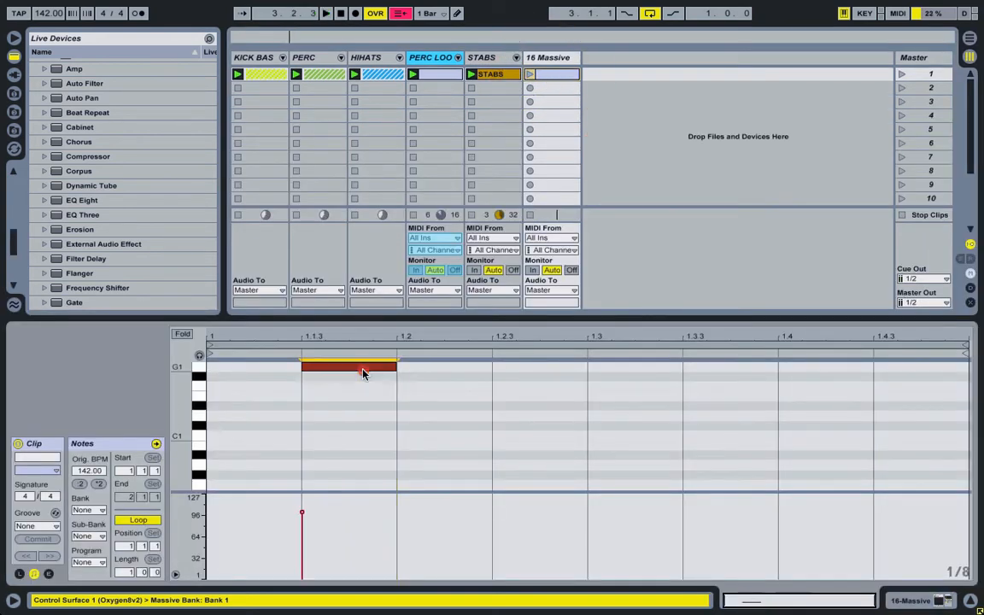
pyautogui.moveTo(363, 370); pyautogui.dragTo(298, 368)
pyautogui.rightClick(555, 58)
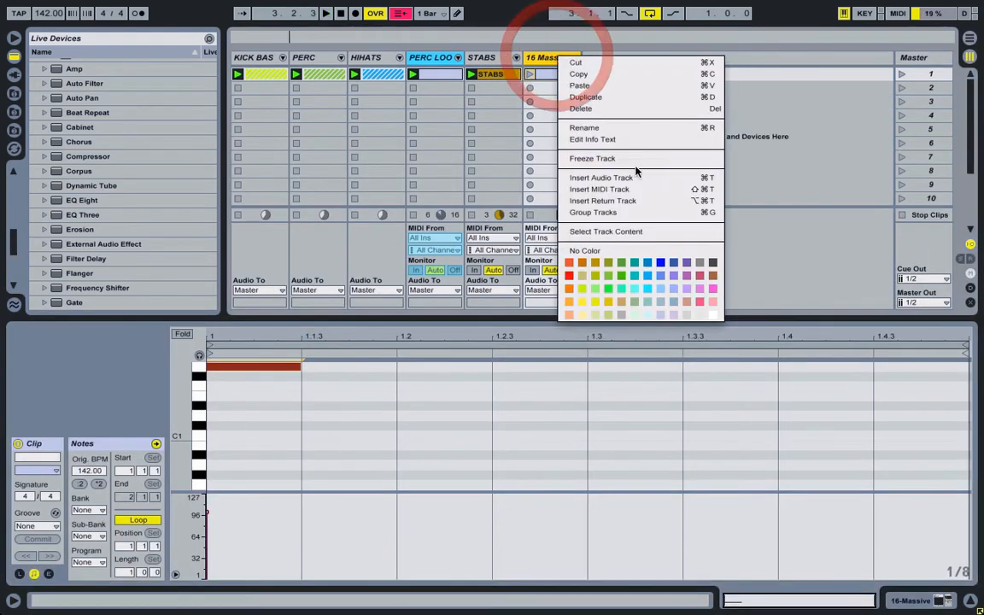
pyautogui.click(534, 57)
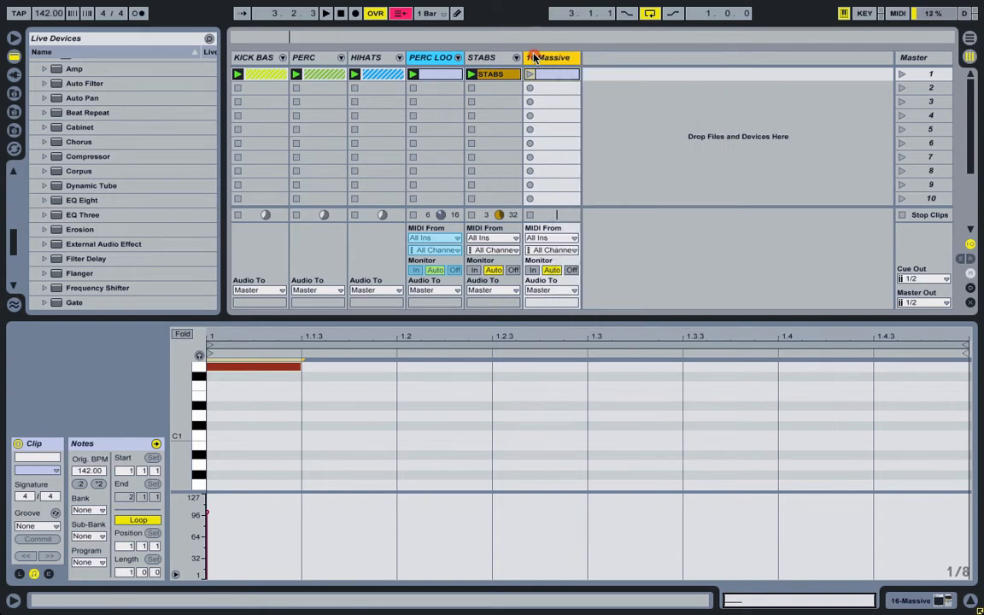
pyautogui.doubleClick(534, 57)
pyautogui.click(497, 63)
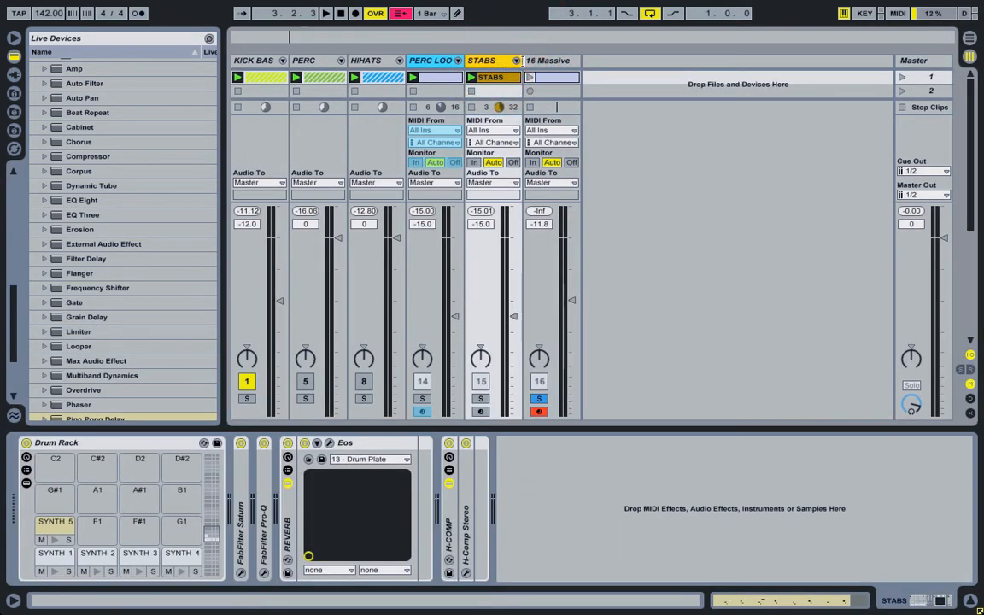
# Step: Play the 16-Massive clip, raise Massive's master level slightly and close the plug-in window
pyautogui.click(547, 64)
pyautogui.click(529, 78)
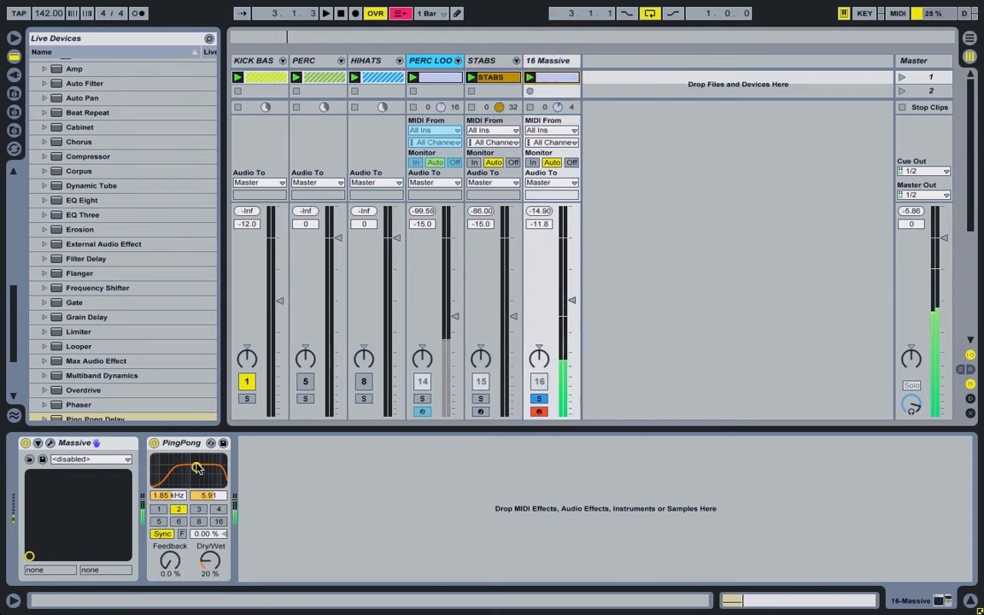
pyautogui.click(51, 444)
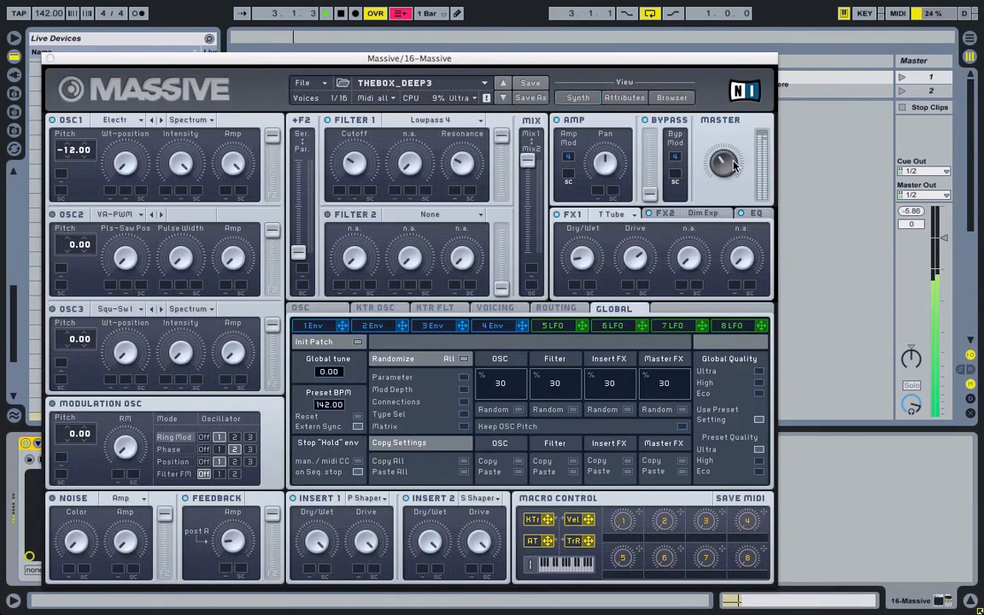
pyautogui.moveTo(734, 161)
pyautogui.mouseDown()
pyautogui.moveTo(737, 150)
pyautogui.moveTo(739, 159)
pyautogui.mouseUp()
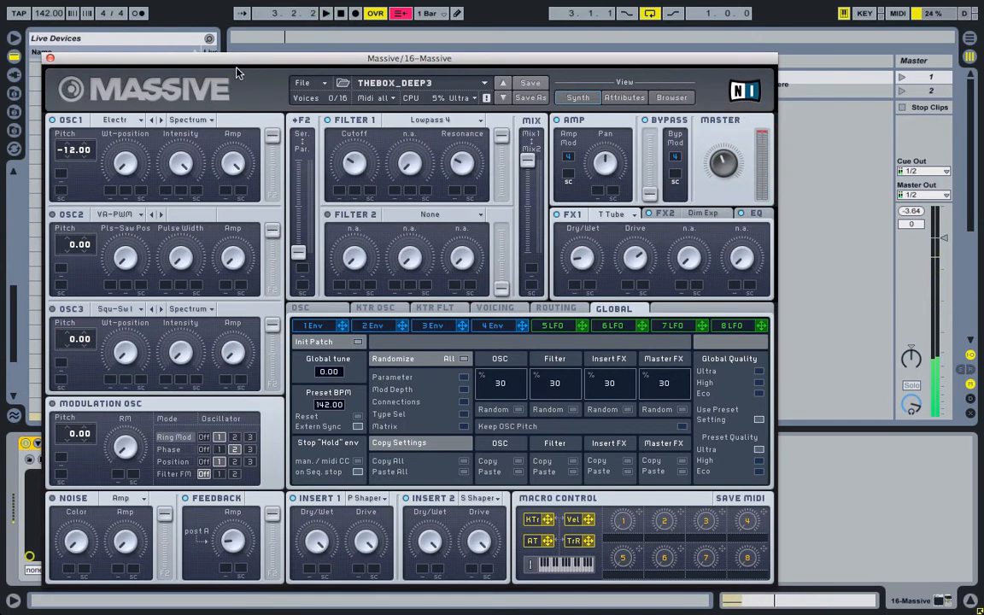
pyautogui.click(49, 58)
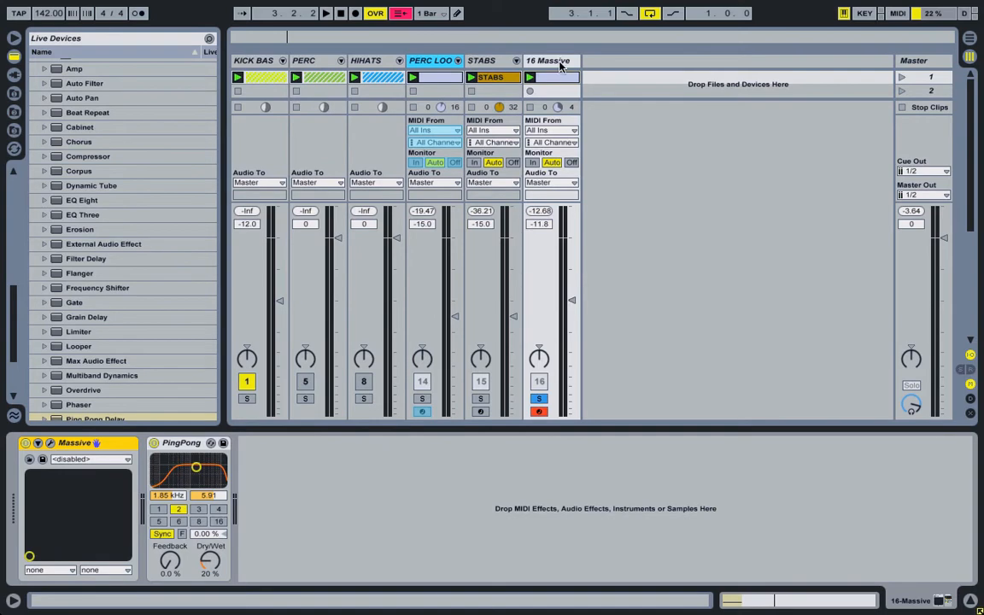
# Step: Freeze the 16-Massive track
pyautogui.rightClick(562, 63)
pyautogui.click(593, 165)
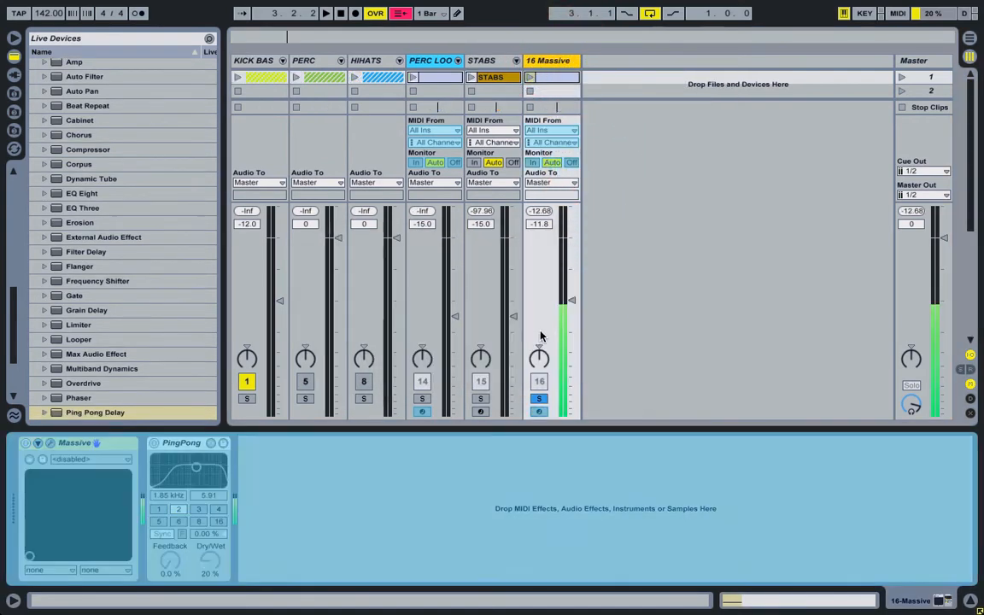
# Step: Flatten the frozen 16-Massive track and open its resulting audio clip for editing
pyautogui.rightClick(538, 61)
pyautogui.click(564, 170)
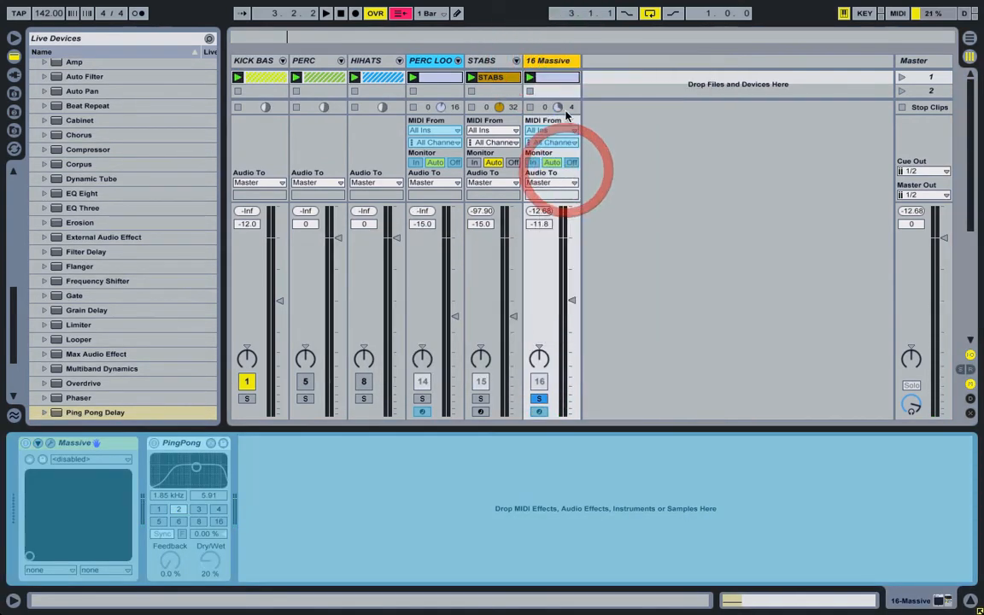
pyautogui.doubleClick(548, 76)
pyautogui.click(557, 59)
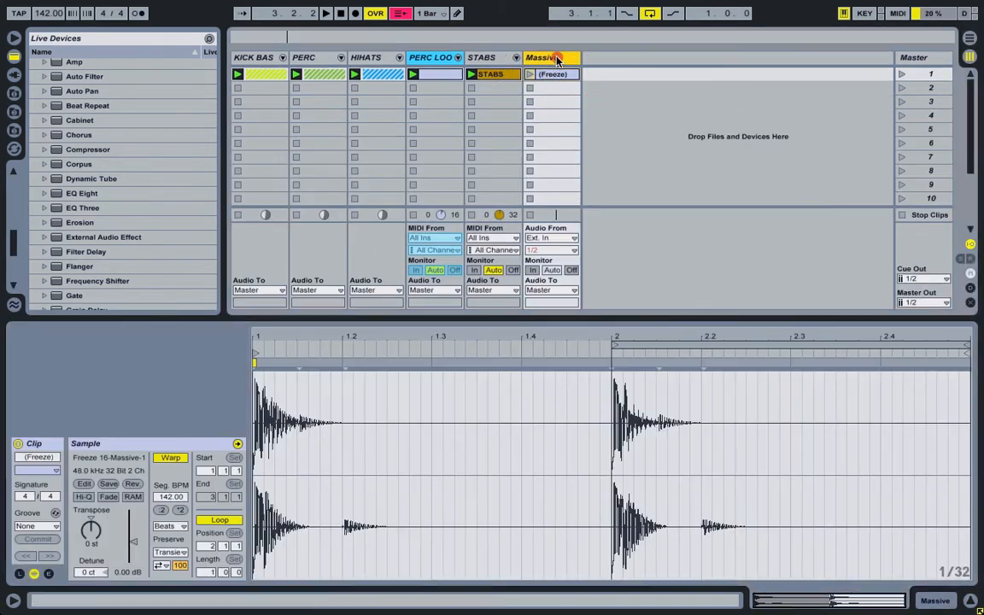
pyautogui.doubleClick(557, 59)
pyautogui.doubleClick(554, 78)
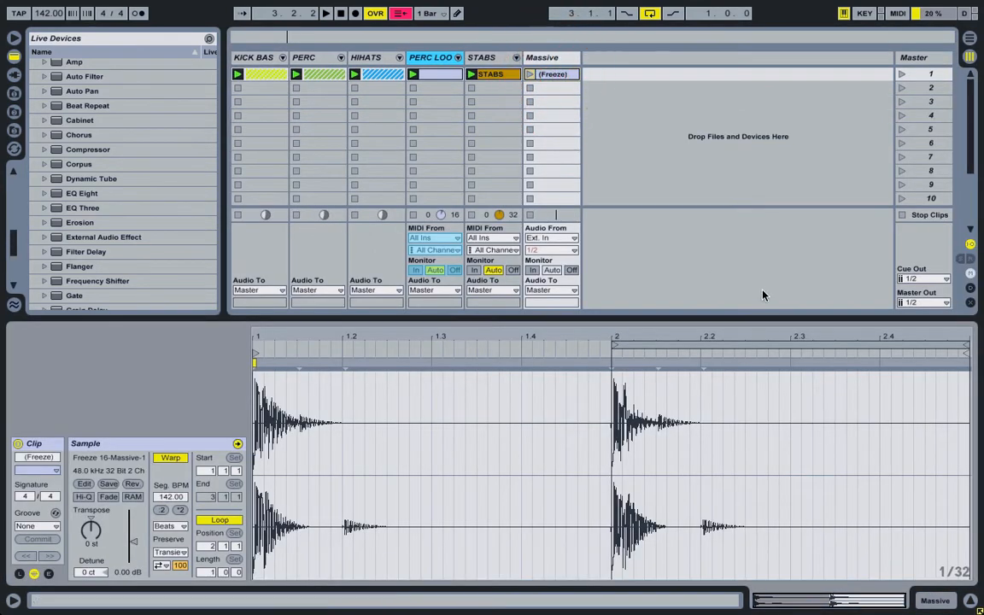
# Step: Loop only the first bar of the flattened Massive clip and crop the sample to it
pyautogui.moveTo(912, 348); pyautogui.dragTo(426, 392)
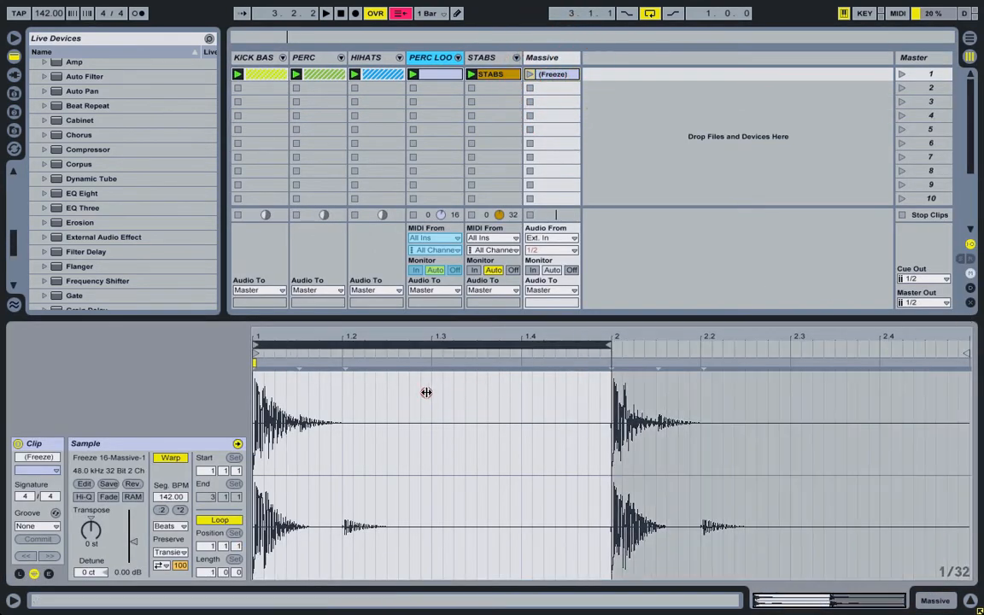
pyautogui.rightClick(466, 431)
pyautogui.click(520, 178)
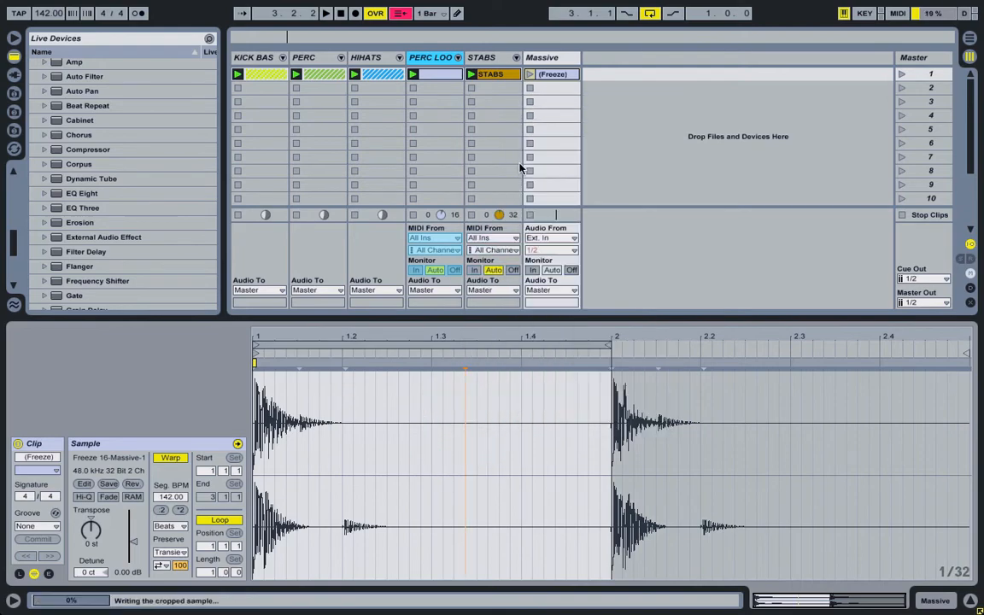
# Step: Load the cropped Massive clip onto the F1 pad of the STABS Drum Rack and rename the pad SYNTH 6
pyautogui.click(488, 57)
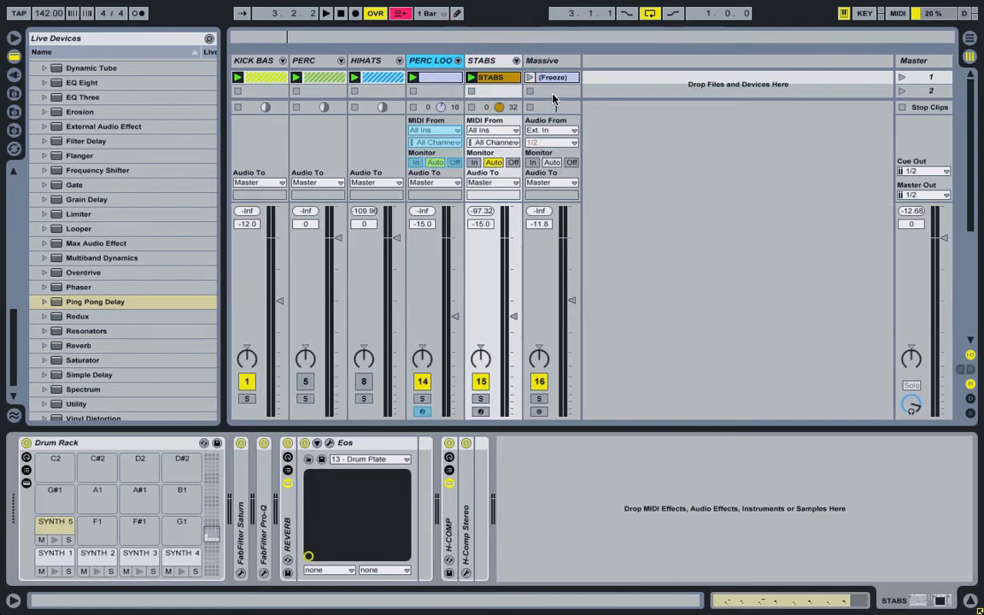
pyautogui.moveTo(552, 77); pyautogui.dragTo(100, 533)
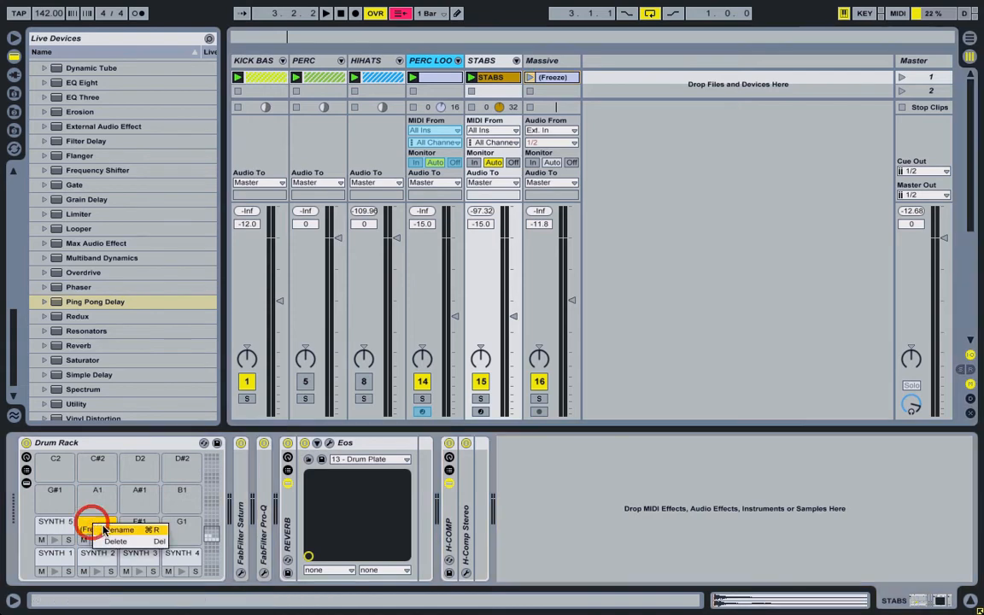
pyautogui.write('SYNT')
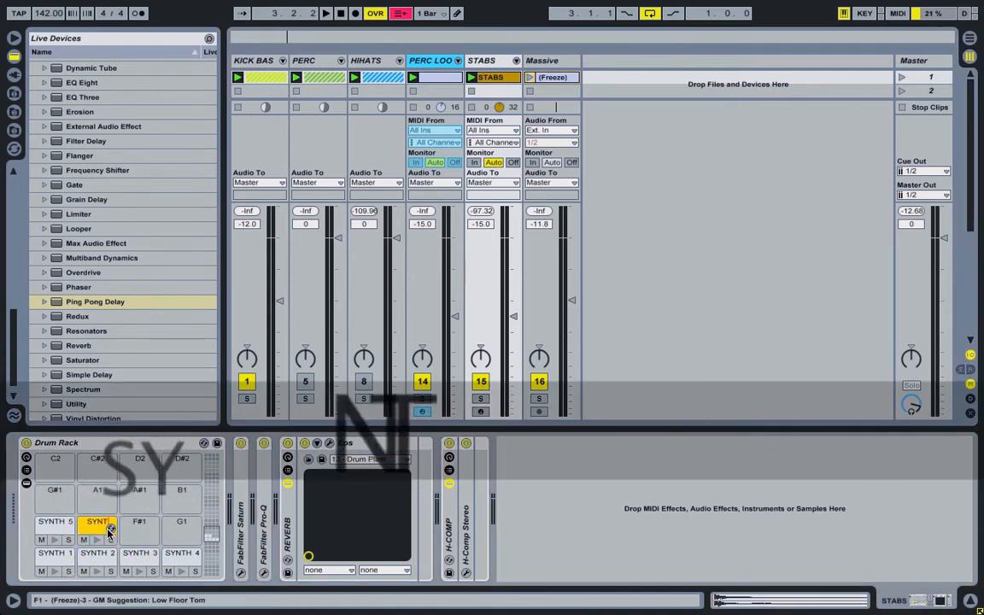
pyautogui.write('H 6')
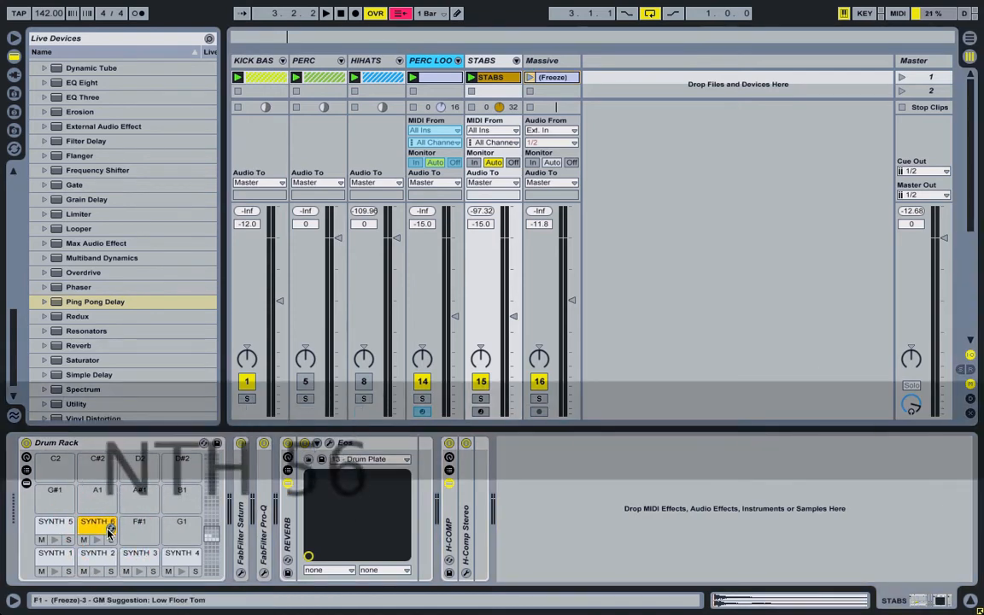
# Step: Delete the flattened Massive audio track and play scene 1
pyautogui.click(551, 61)
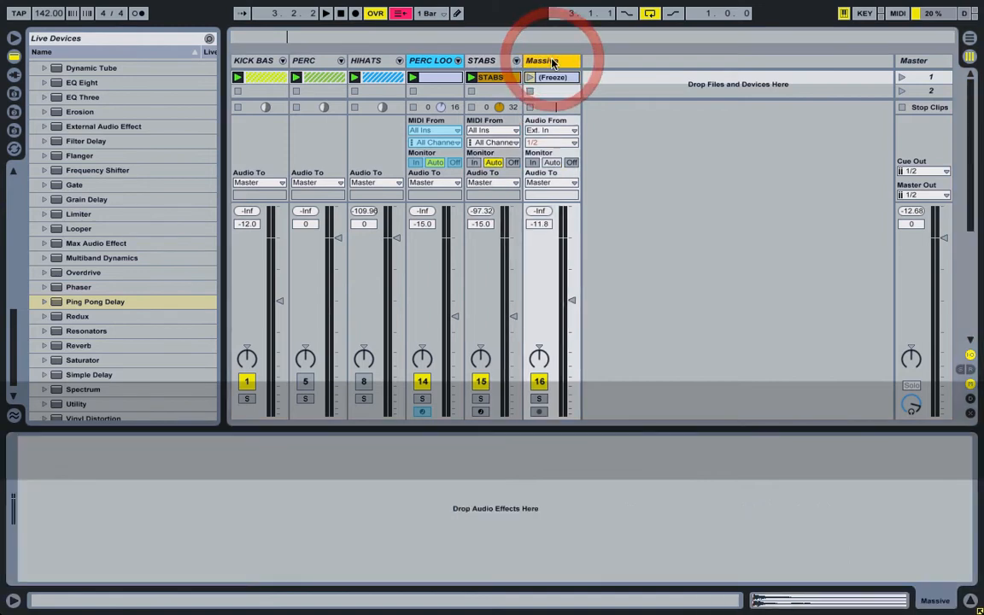
pyautogui.press('Delete')
pyautogui.click(901, 79)
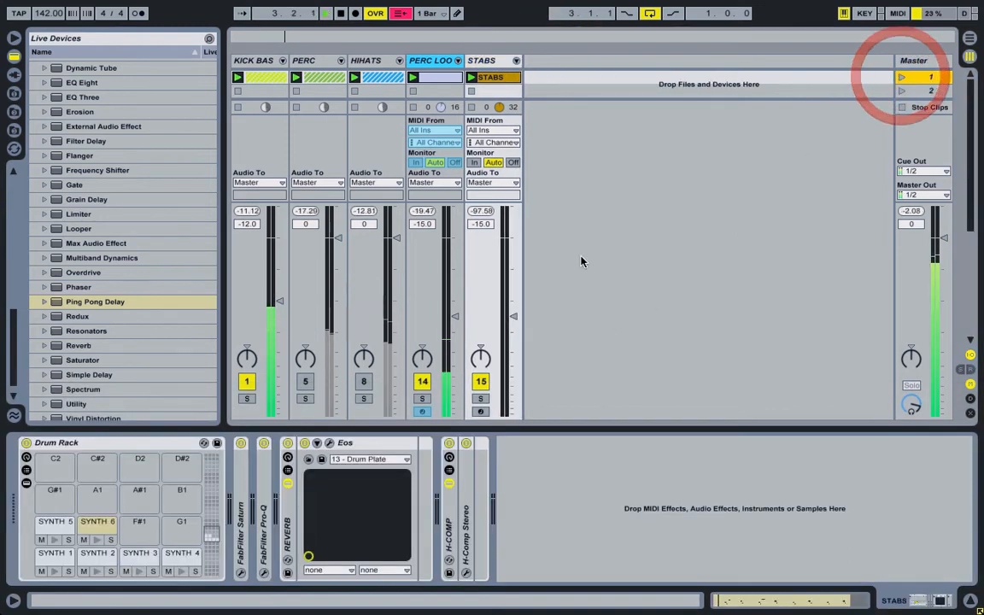
# Step: In the STABS clip, move the SYNTH 6 note one sixteenth later so it starts at 3.4.3
pyautogui.click(489, 77)
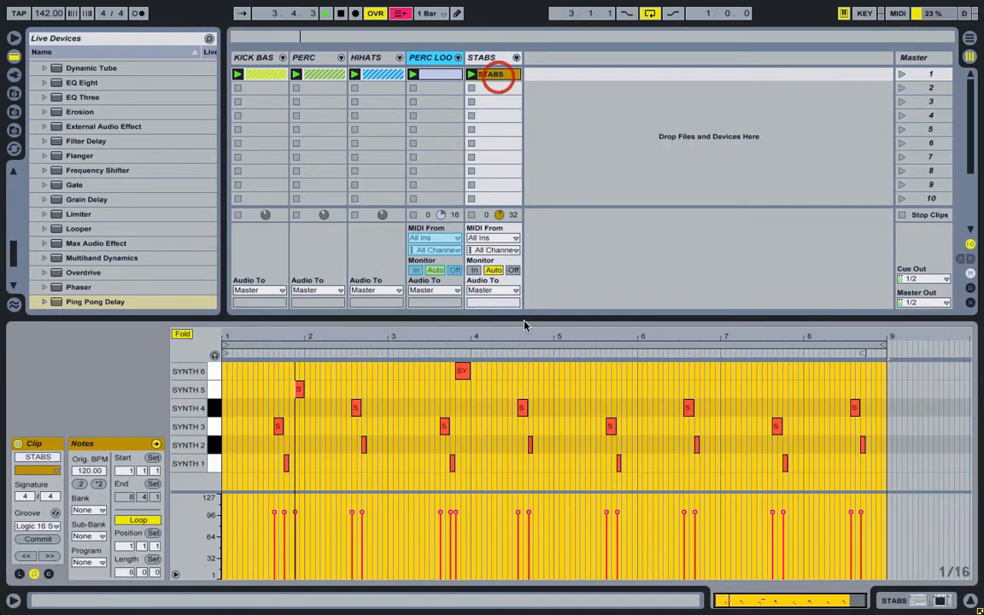
pyautogui.click(466, 374)
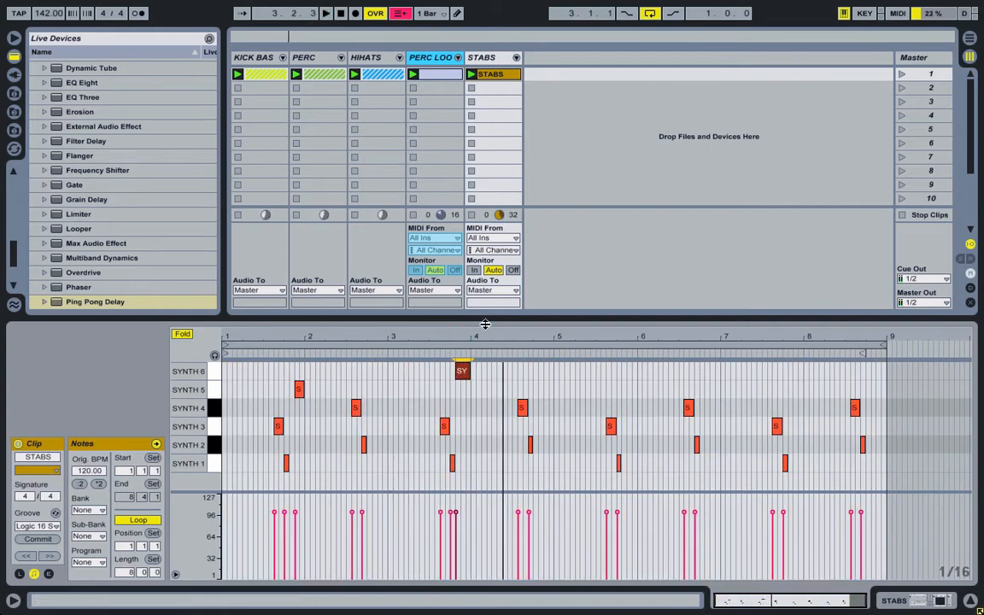
pyautogui.moveTo(464, 375); pyautogui.dragTo(468, 376)
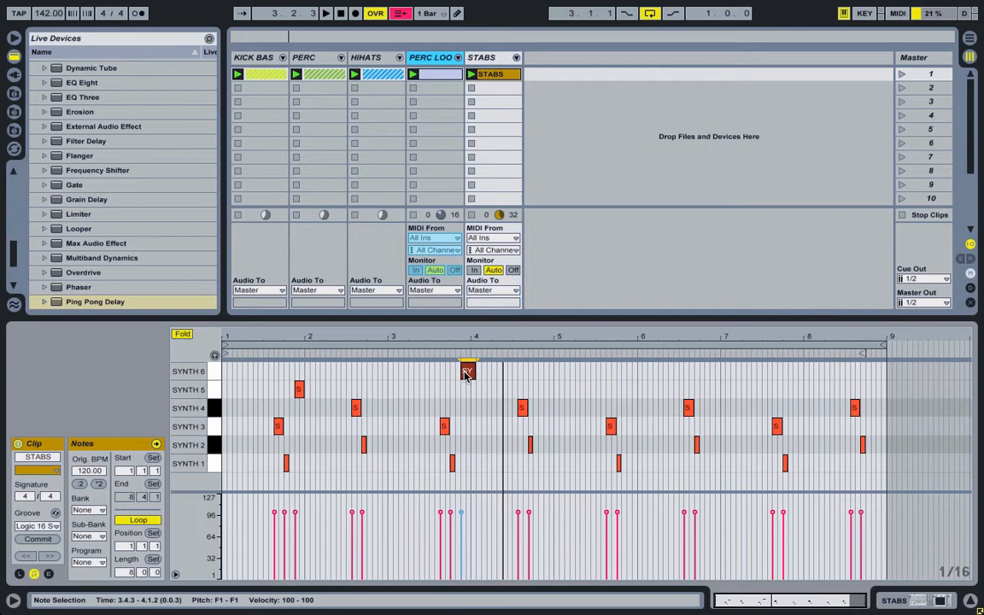
# Step: Set the volume of the SYNTH 6 pad's sample to 0 dB in the STABS Drum Rack and play the mix
pyautogui.click(496, 60)
pyautogui.click(94, 523)
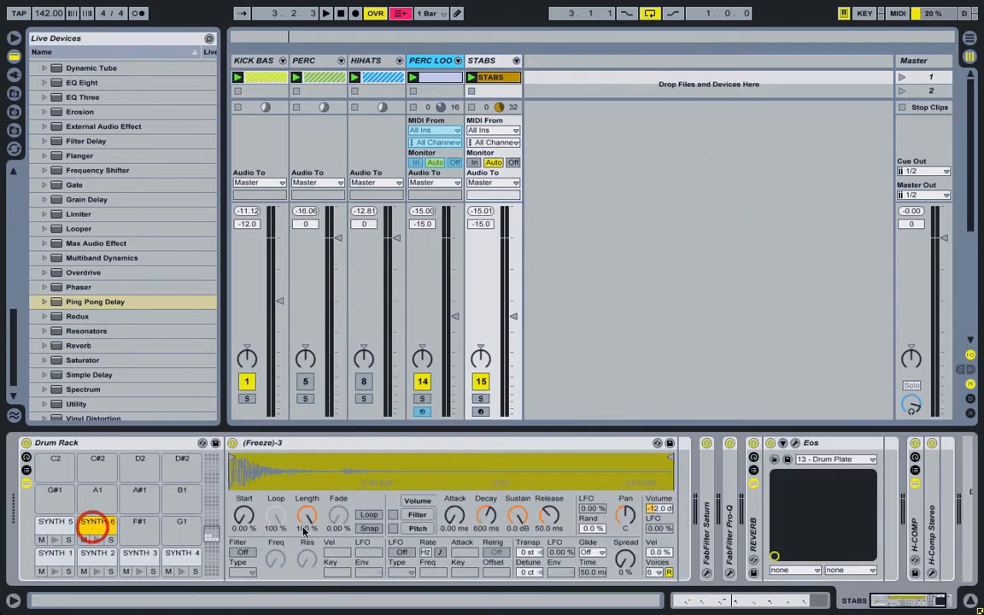
pyautogui.click(665, 511)
pyautogui.write('0')
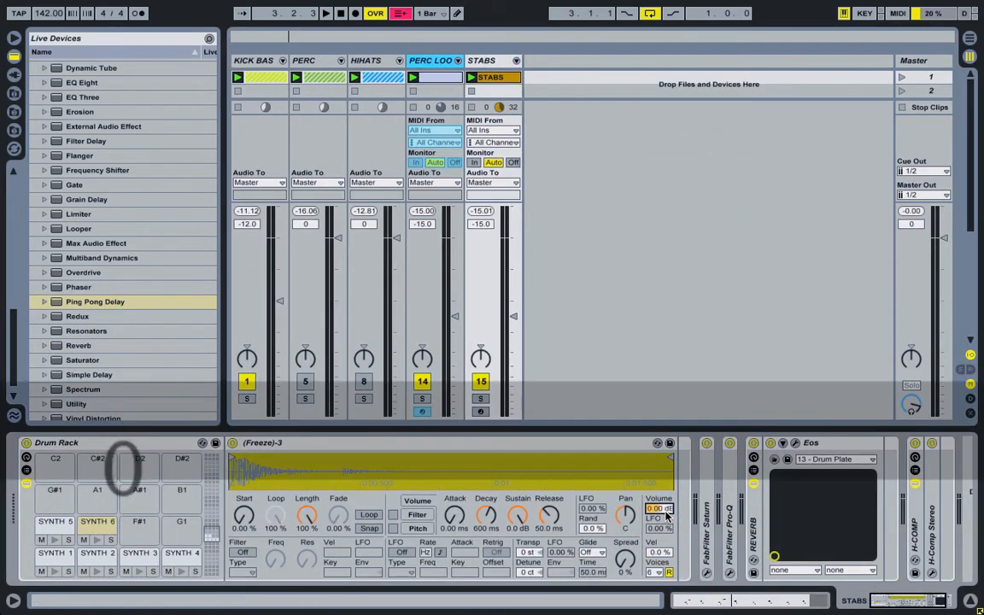
pyautogui.press('Return')
pyautogui.press('space')
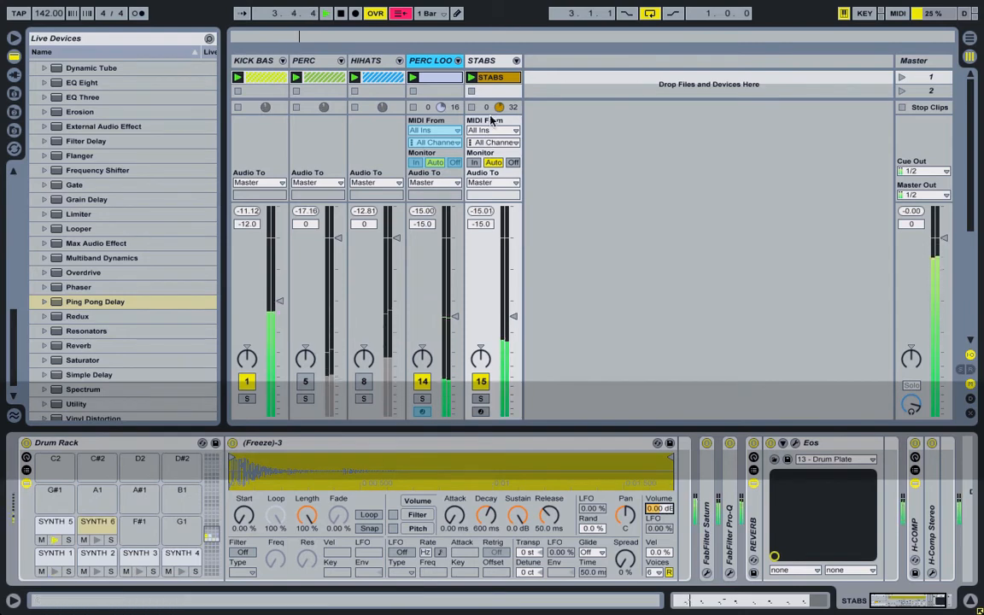
# Step: Lengthen the SYNTH 6 note to a quarter note and set the STABS clip's loop to start at 3.3.1
pyautogui.doubleClick(495, 79)
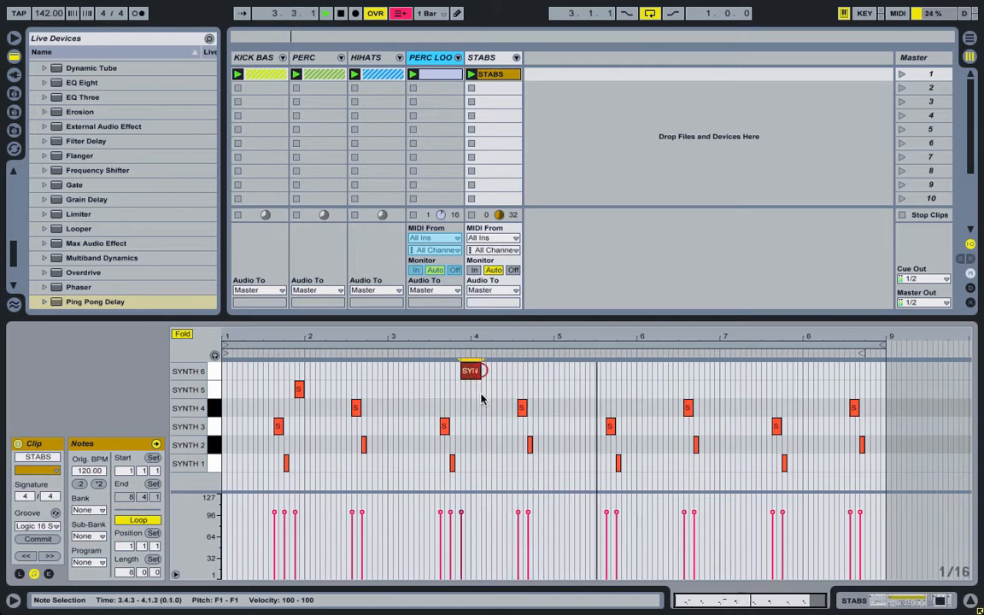
pyautogui.moveTo(227, 343); pyautogui.dragTo(426, 353)
pyautogui.click(427, 354)
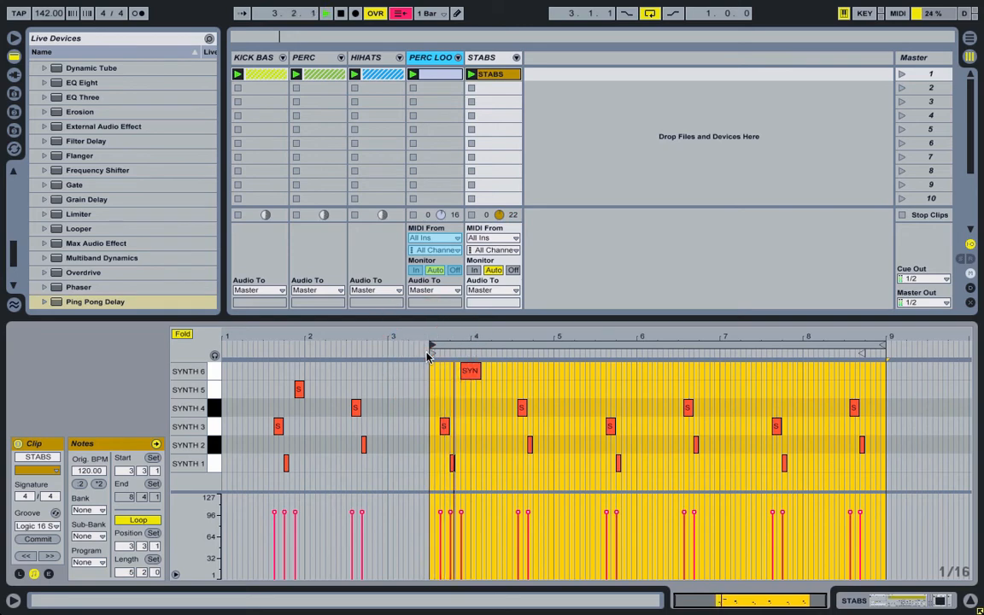
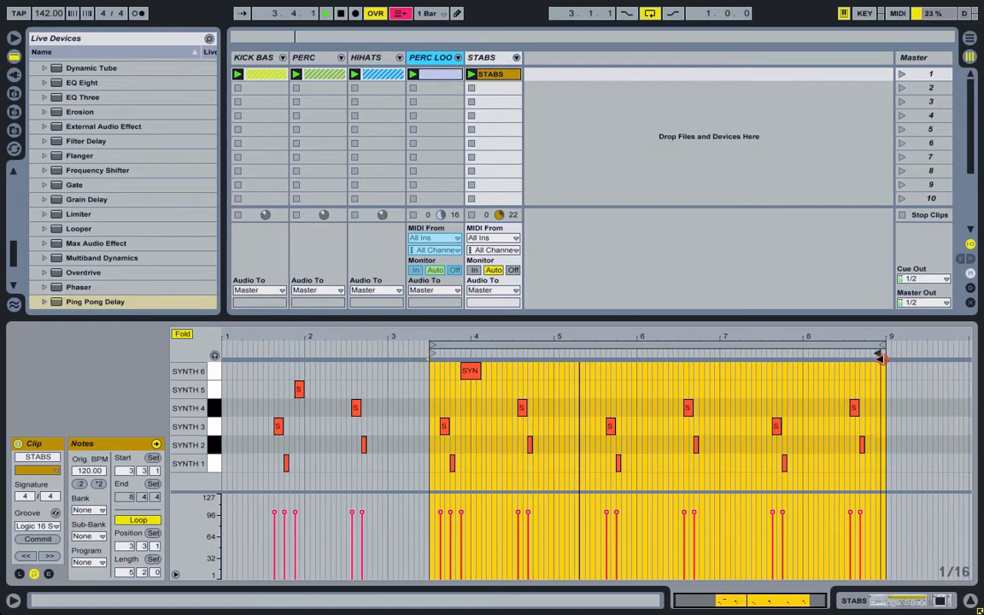
# Step: Move the STABS clip's end marker to 9.1.1 and extend the loop back to start at bar 1
pyautogui.moveTo(881, 359); pyautogui.dragTo(886, 359)
pyautogui.press('space')
pyautogui.press('space')
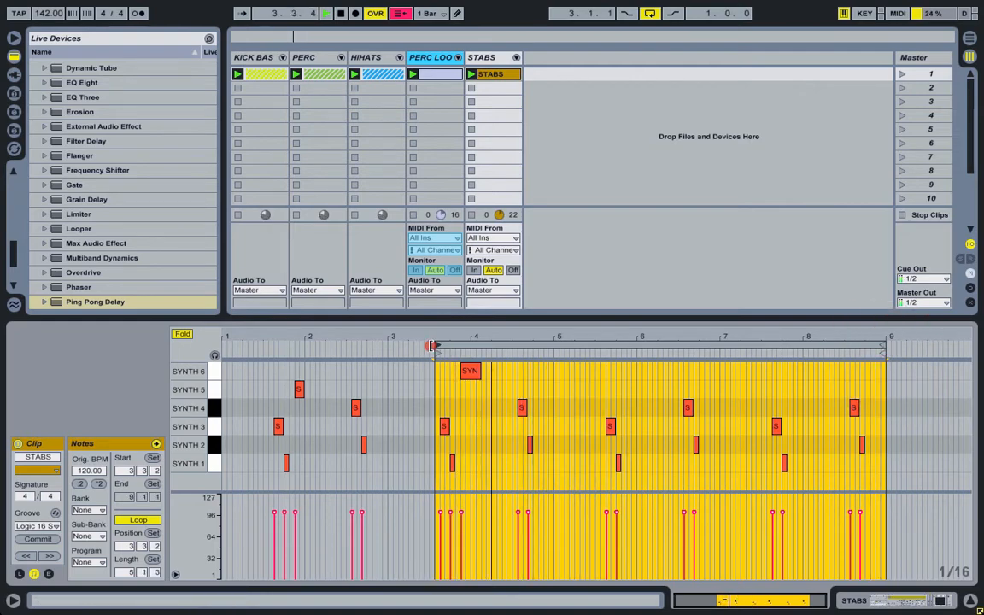
pyautogui.moveTo(429, 349); pyautogui.dragTo(55, 367)
# Step: Lengthen the SYNTH 6 note in the STABS clip so it ends at 4.2.1
pyautogui.click(494, 60)
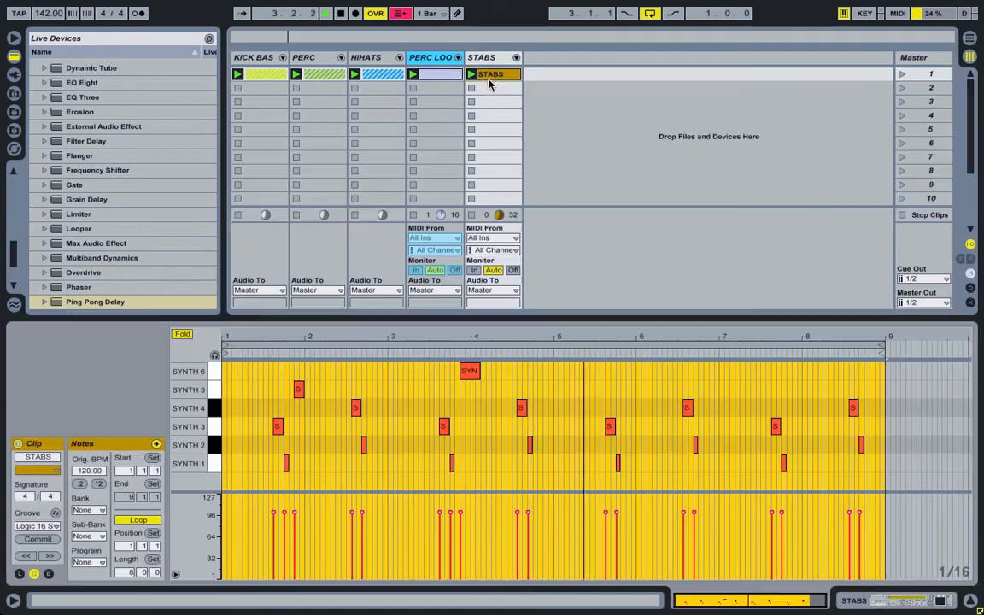
pyautogui.click(461, 352)
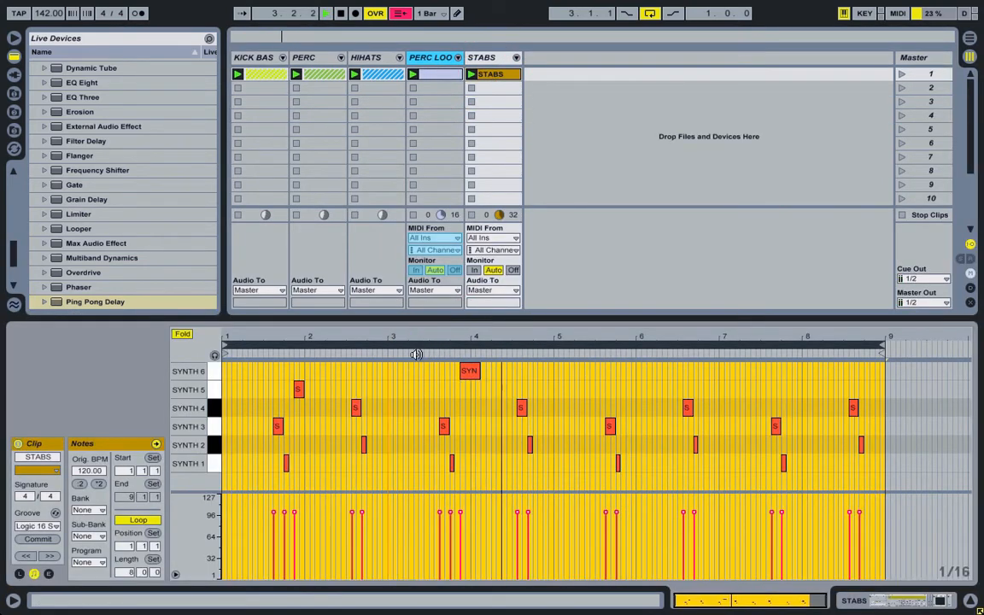
pyautogui.moveTo(477, 371); pyautogui.dragTo(491, 371)
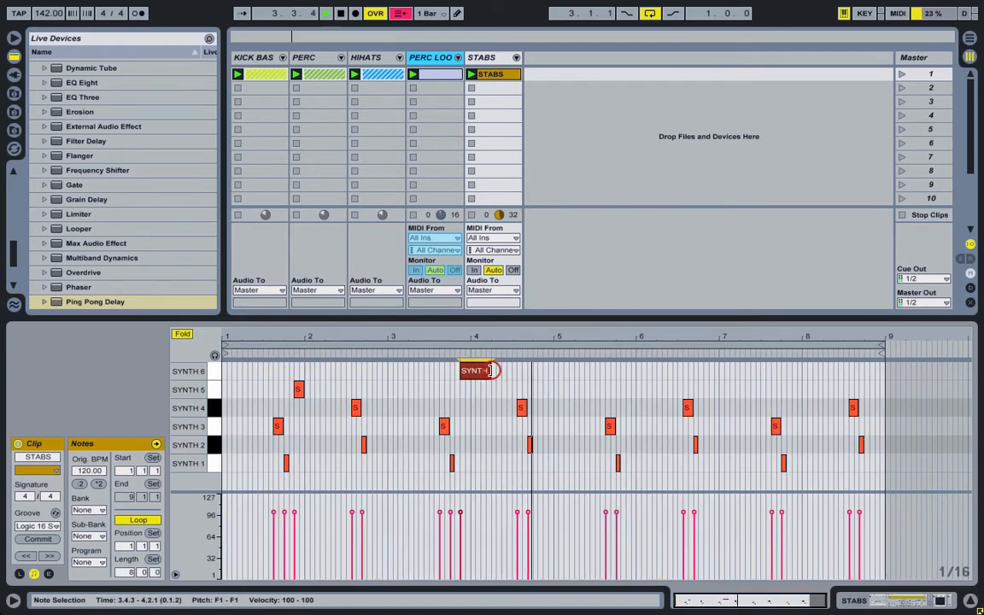
# Step: Switch the HIHATS and PERC tracks back on to hear the full mix with the stabs
pyautogui.click(481, 60)
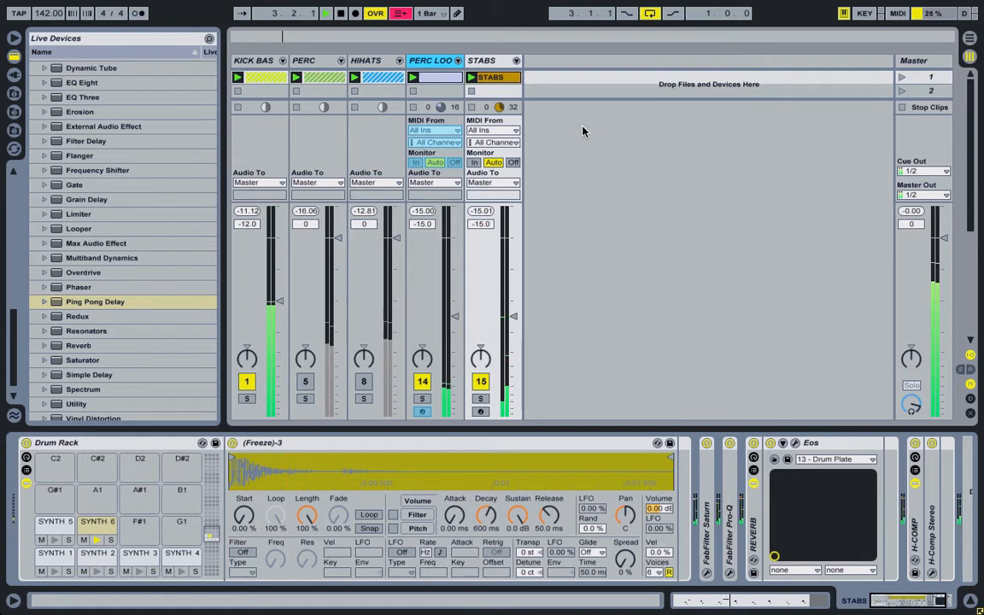
pyautogui.click(366, 385)
pyautogui.click(307, 383)
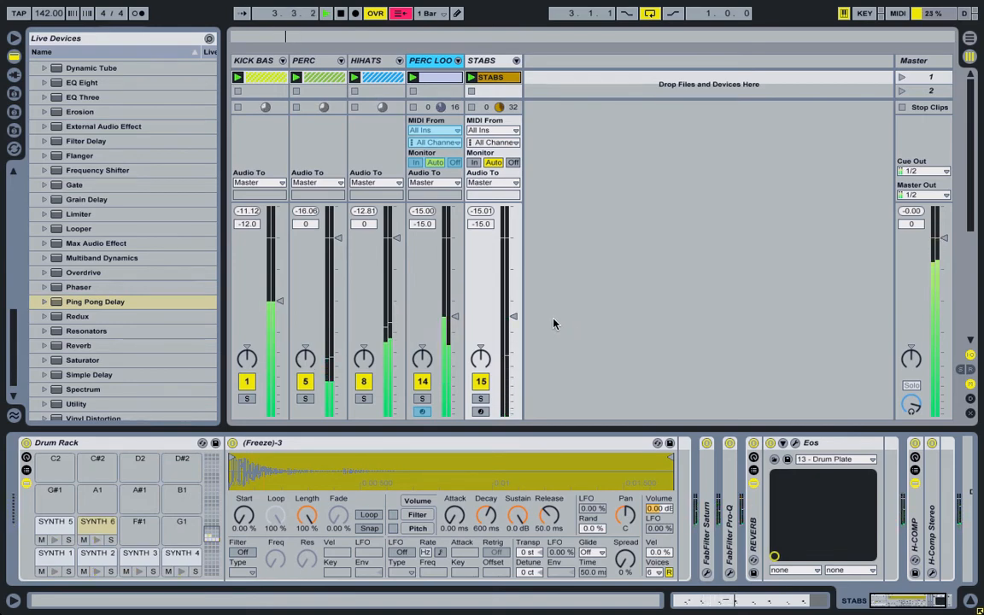
# Step: Set a 1/4 grid in the new 16-Massive clip and place a quarter-note G2 at its start
pyautogui.click(555, 74)
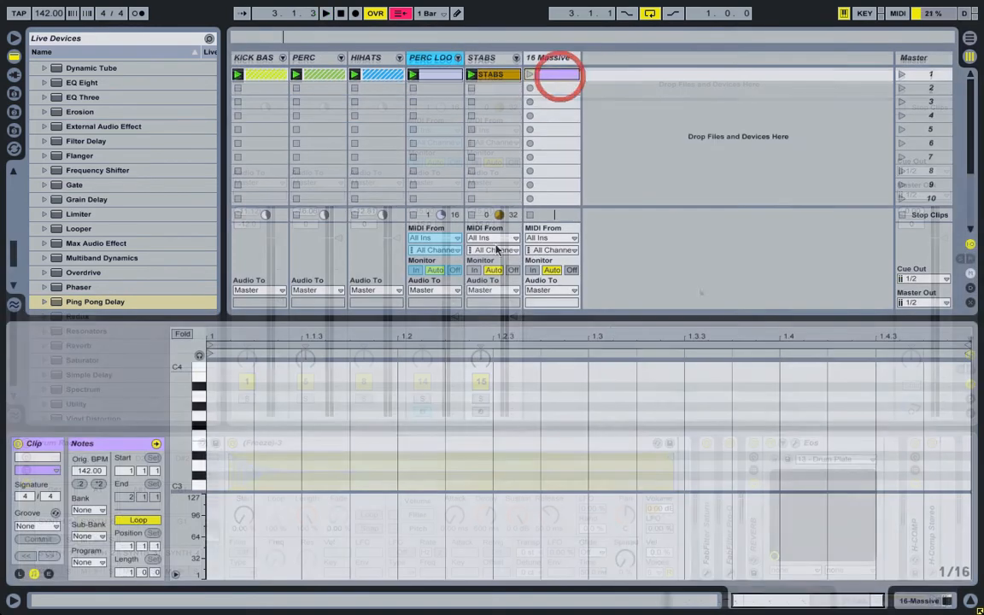
pyautogui.rightClick(384, 407)
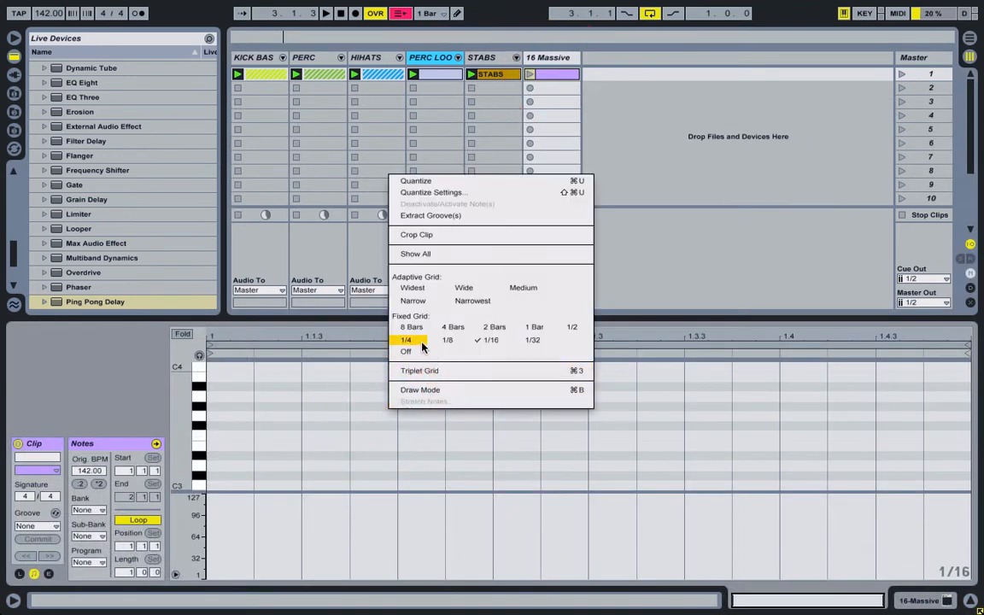
pyautogui.click(422, 345)
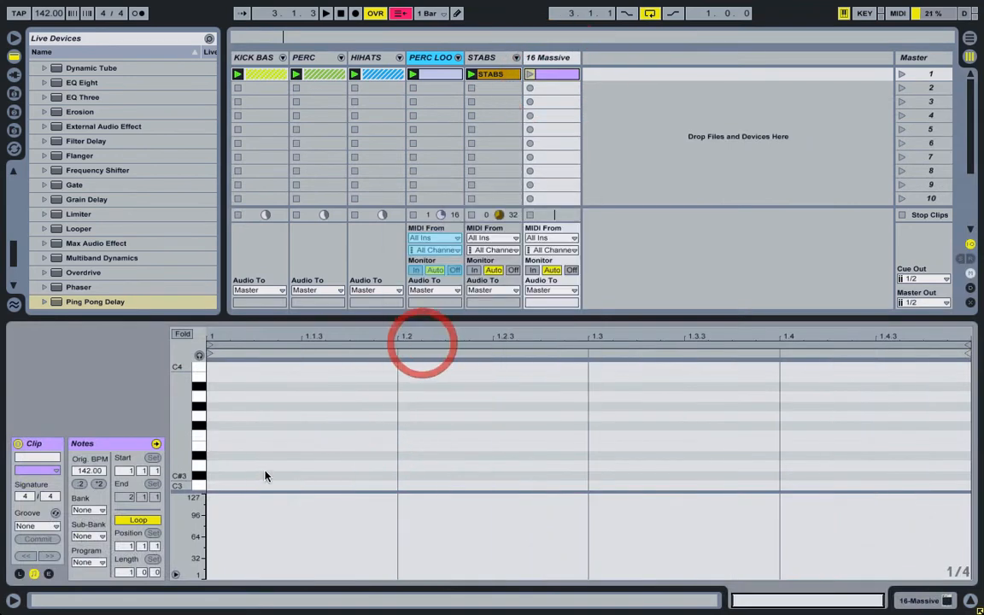
pyautogui.doubleClick(227, 417)
pyautogui.hotkey('shift', 'Down')
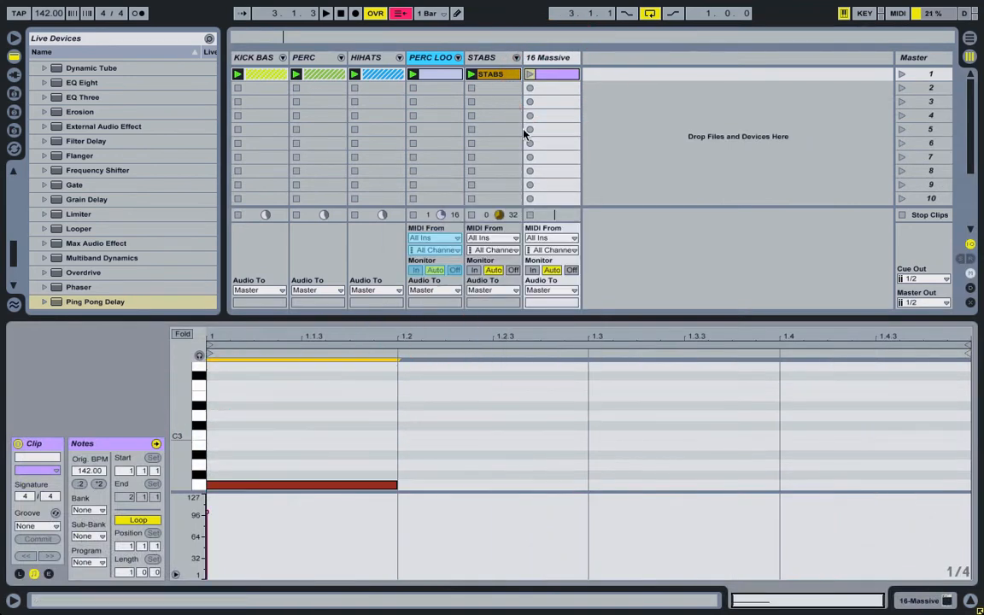
# Step: Open the Massive plug-in on the 16-Massive track and load the sound TheBox_Deep4.ksd
pyautogui.doubleClick(547, 57)
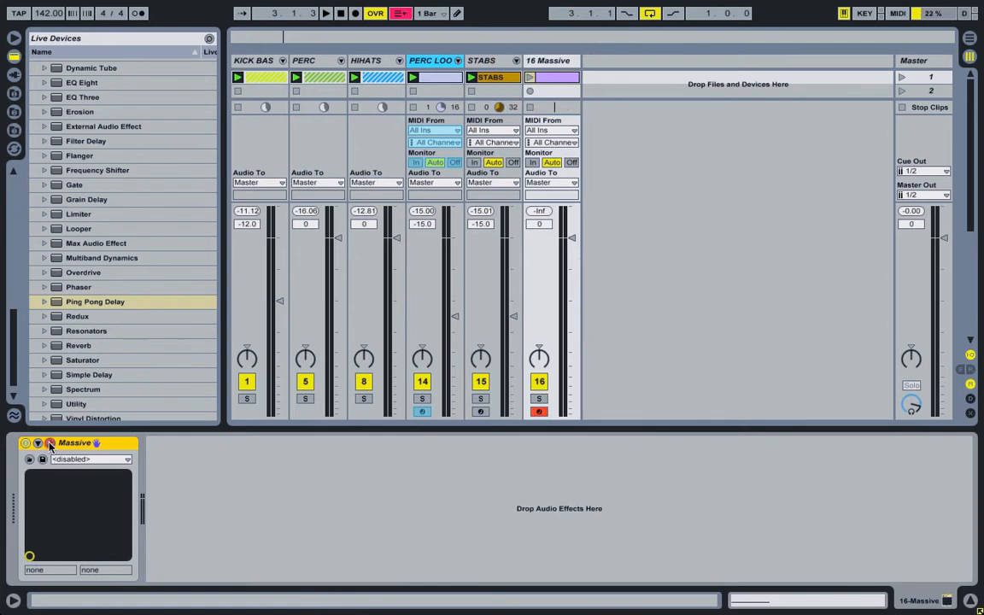
pyautogui.click(41, 444)
pyautogui.click(306, 94)
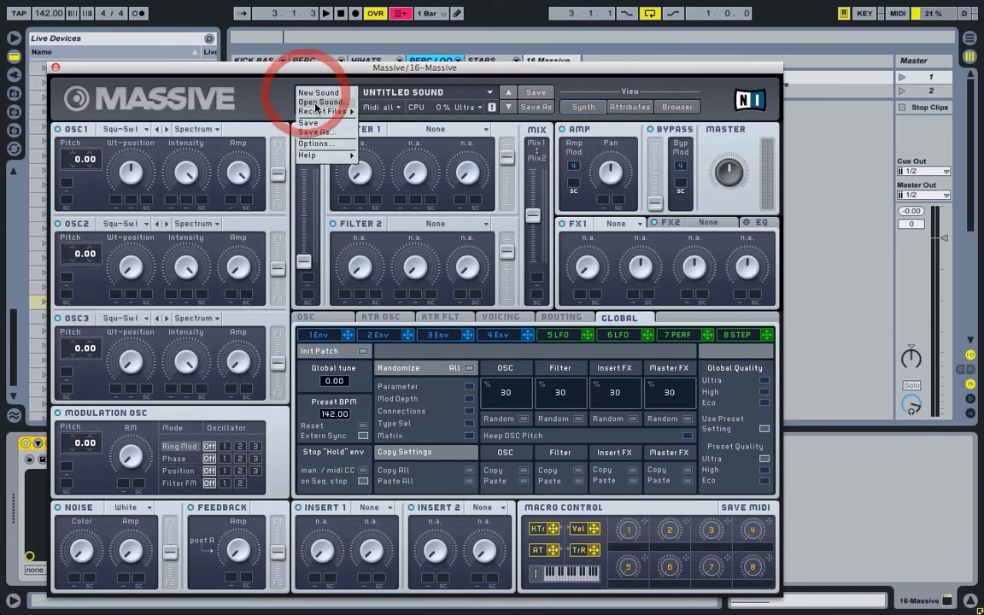
pyautogui.click(320, 103)
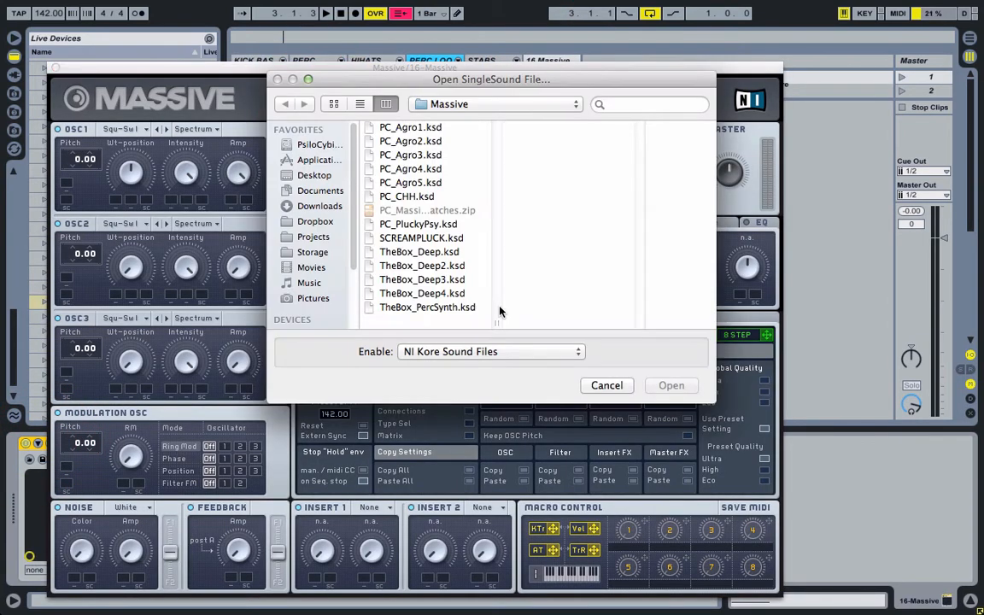
pyautogui.click(432, 293)
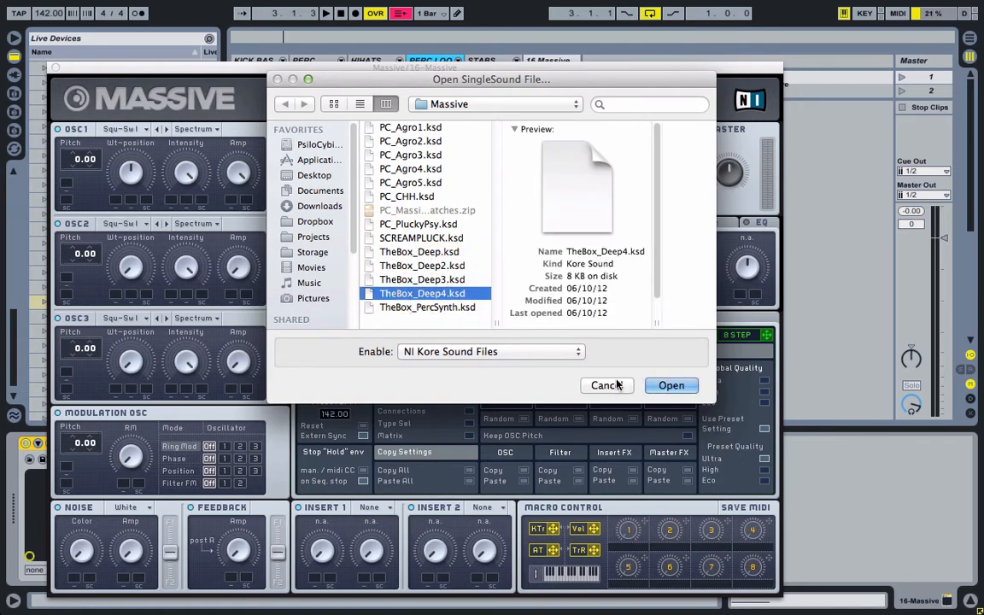
pyautogui.click(671, 386)
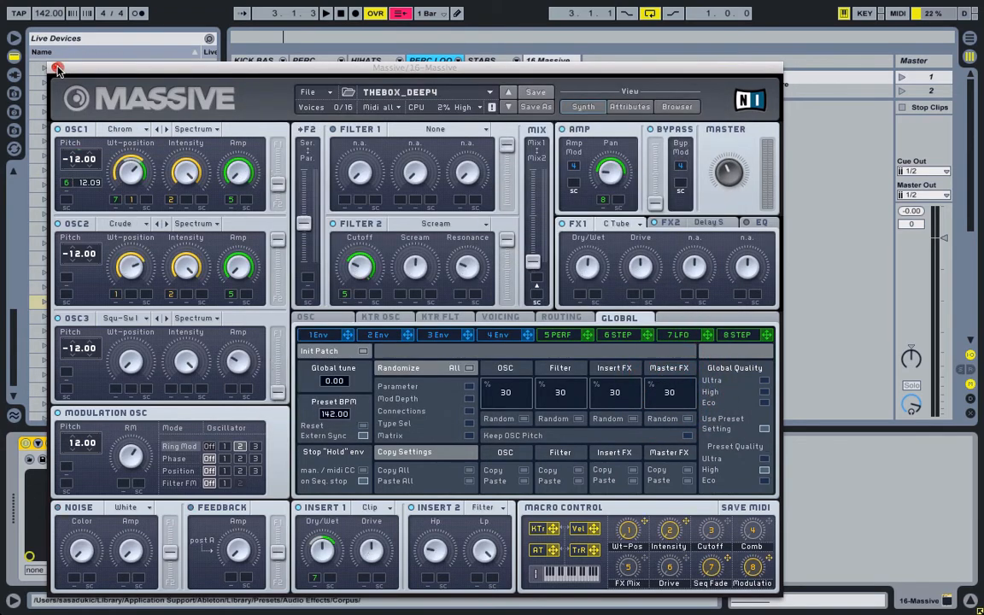
# Step: Close the Massive window and play the new 16-Massive clip with its track soloed
pyautogui.click(55, 67)
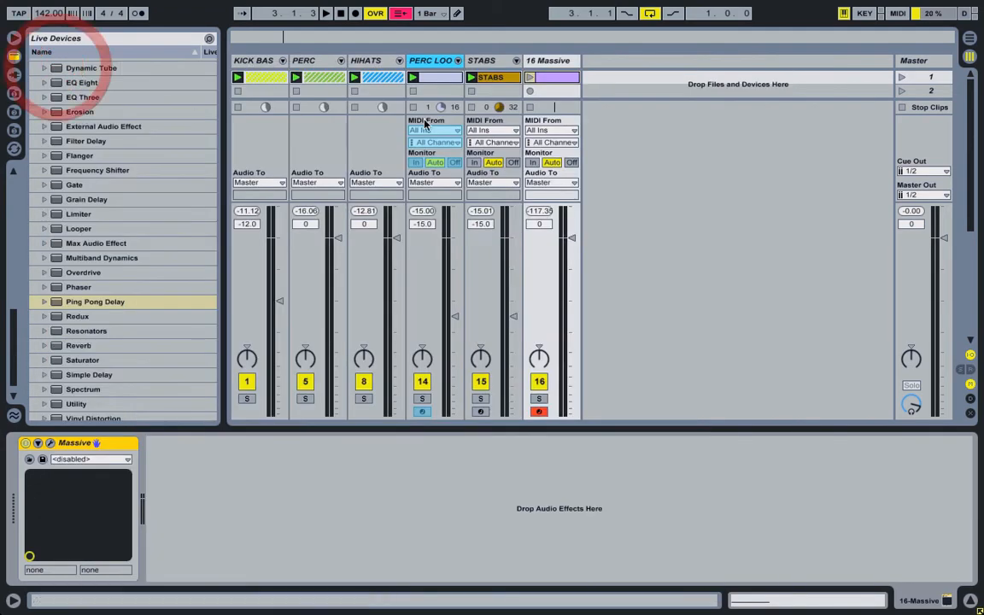
pyautogui.click(530, 77)
pyautogui.click(540, 397)
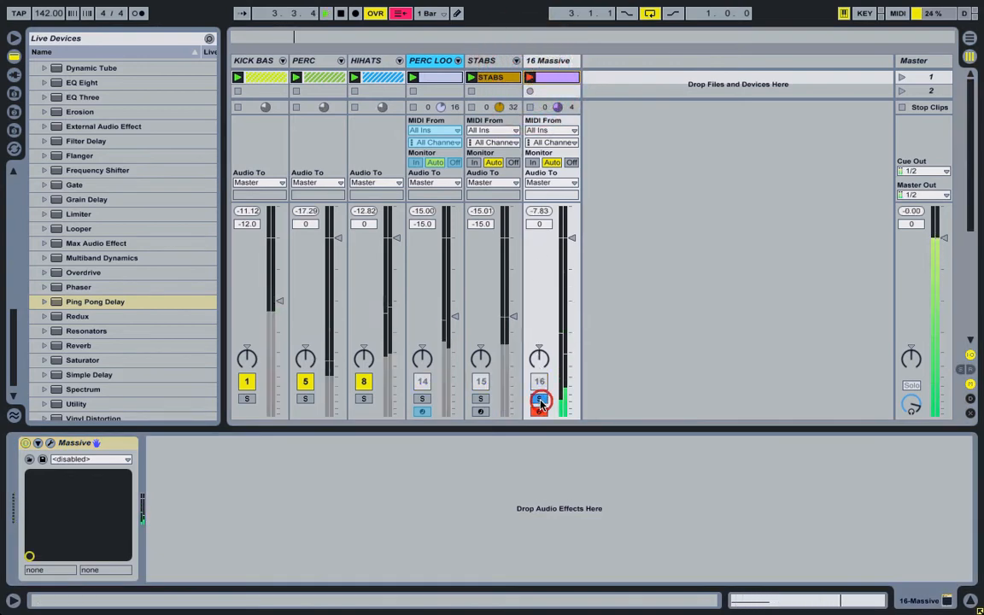
# Step: Transpose the note in the 16-Massive clip down one octave to G1 and return to the track's devices
pyautogui.click(559, 75)
pyautogui.moveTo(356, 438); pyautogui.dragTo(301, 528)
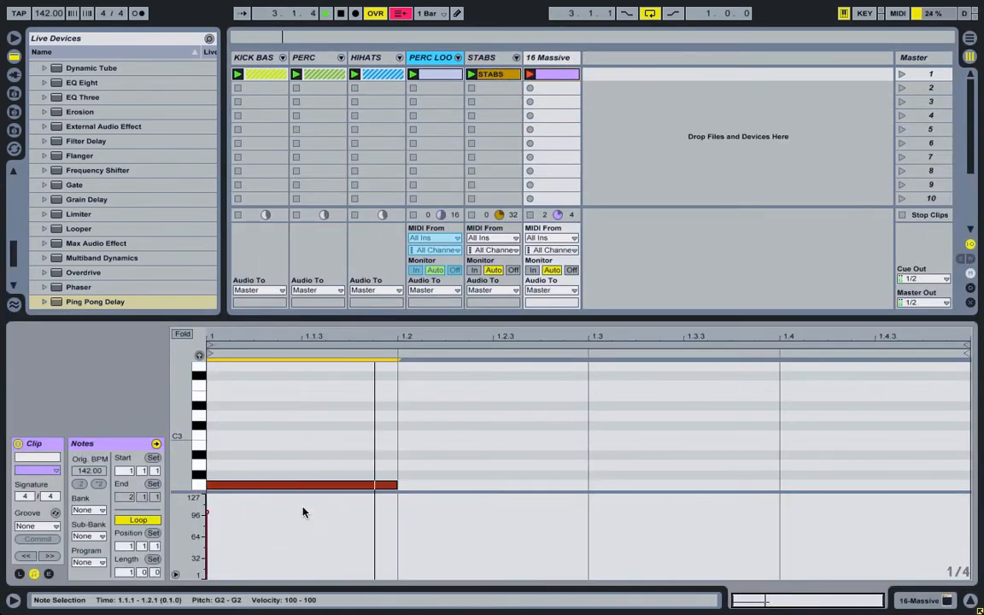
pyautogui.hotkey('shift', 'Down')
pyautogui.scroll(-3, 404, 468)
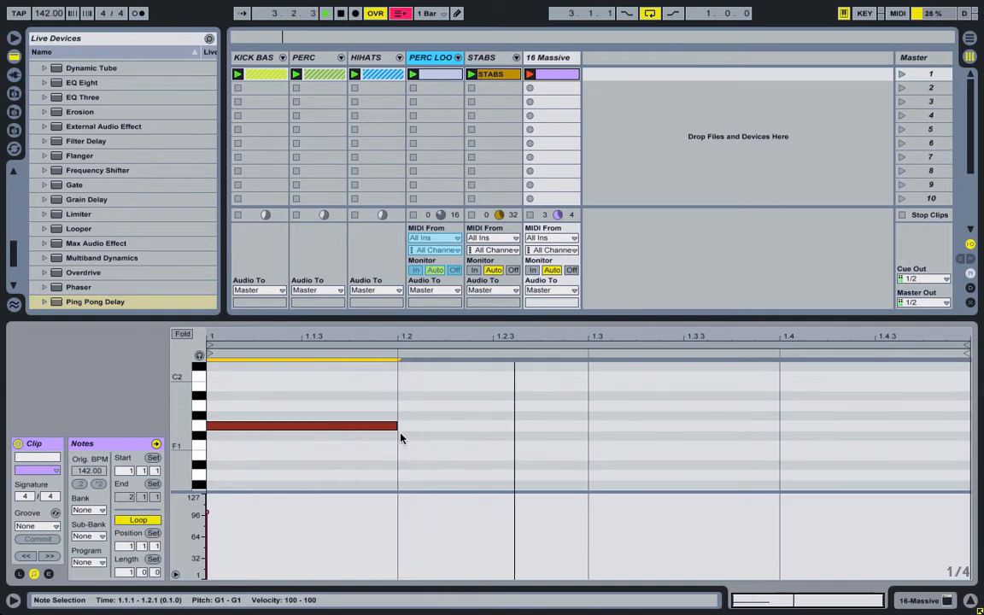
pyautogui.moveTo(403, 429)
pyautogui.mouseDown()
pyautogui.moveTo(511, 434)
pyautogui.moveTo(407, 428)
pyautogui.mouseUp()
pyautogui.click(551, 60)
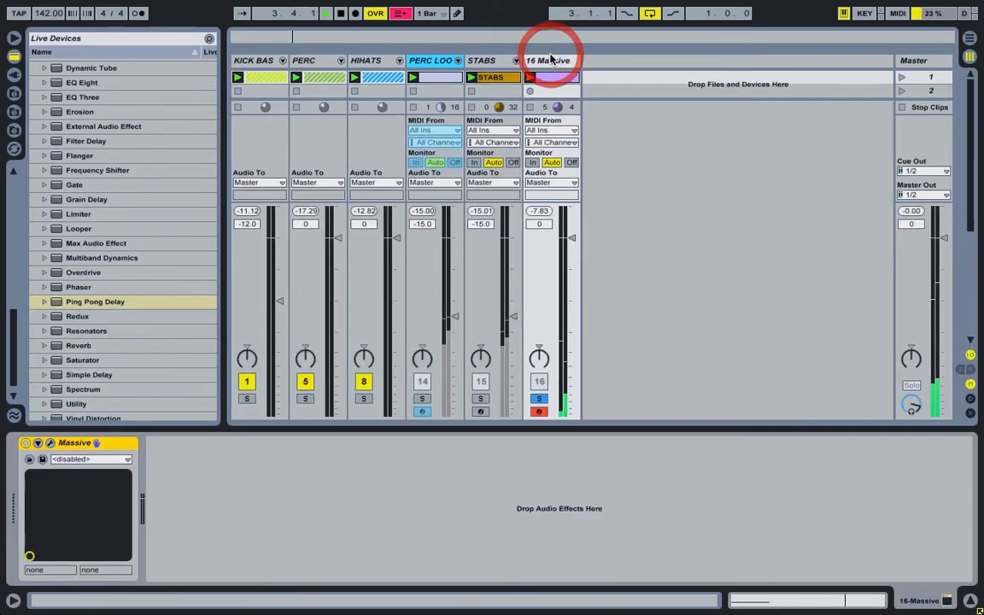
# Step: Lower the 16-Massive track volume to -8.6 dB while hearing the full mix, then solo the track again
pyautogui.click(540, 399)
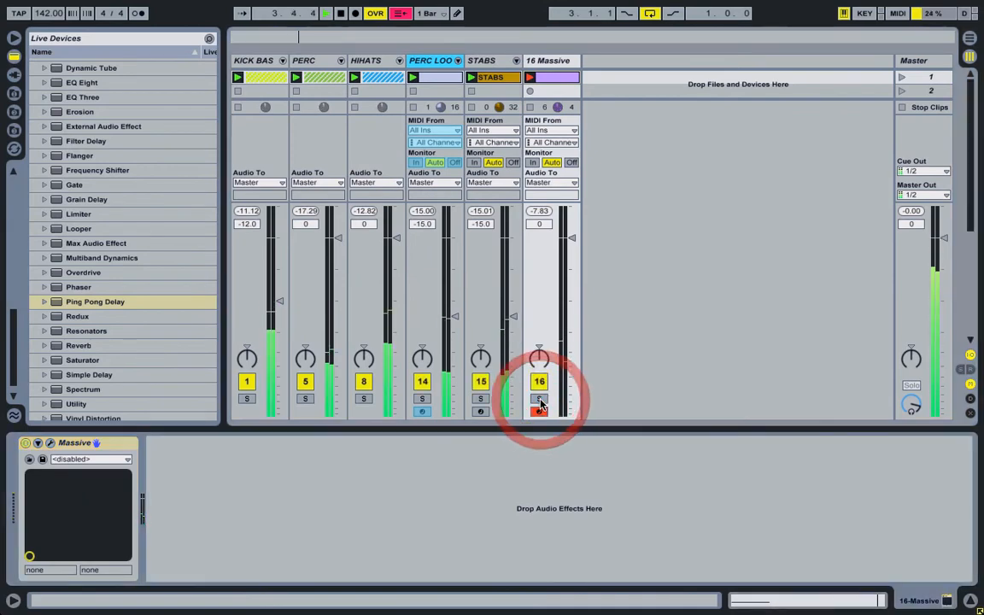
pyautogui.moveTo(572, 239); pyautogui.dragTo(572, 283)
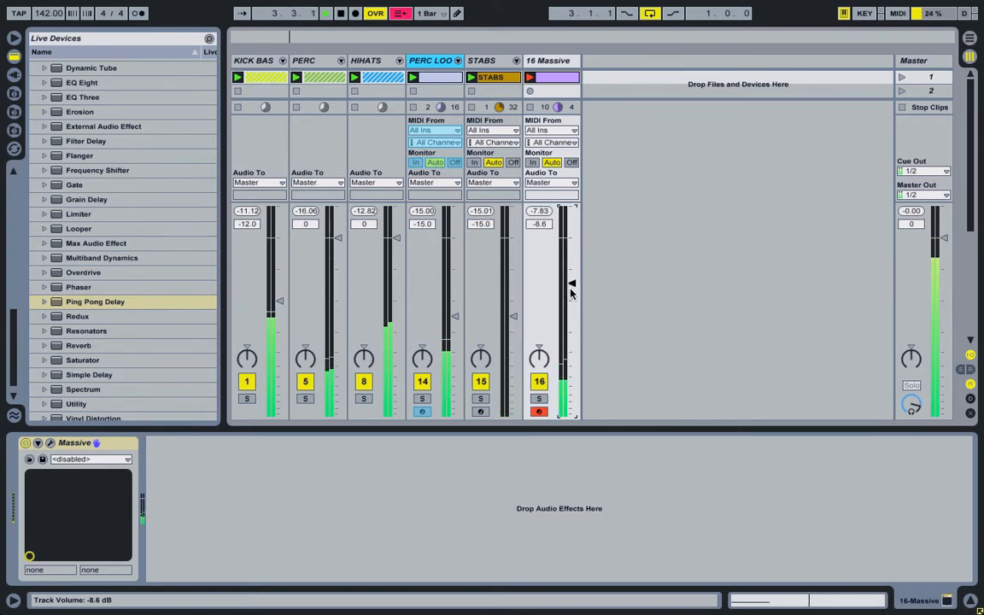
pyautogui.click(539, 399)
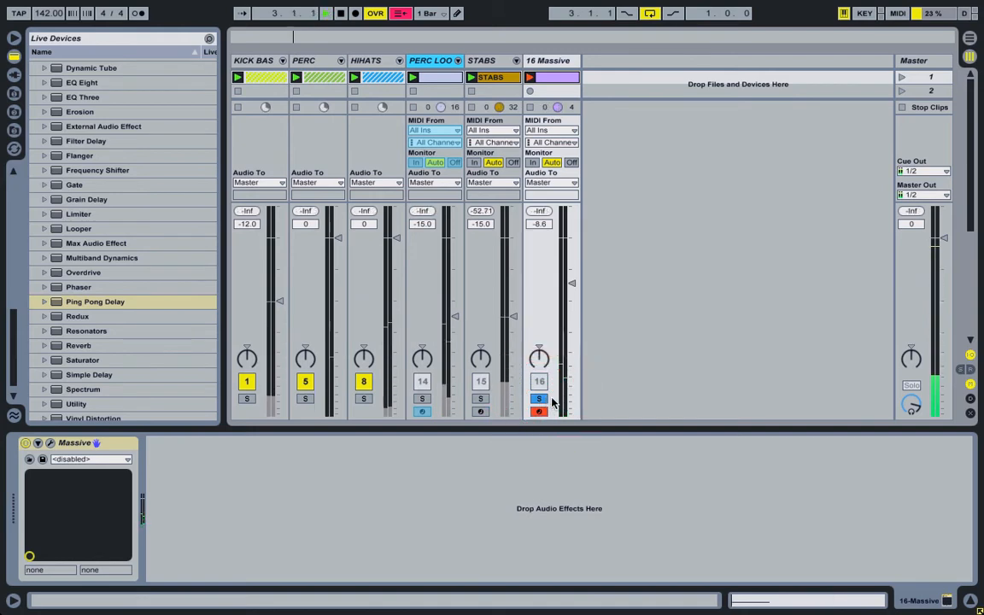
# Step: Reopen the Massive plug-in on the 16-Massive track and slightly adjust the Filter 2 cutoff
pyautogui.click(89, 442)
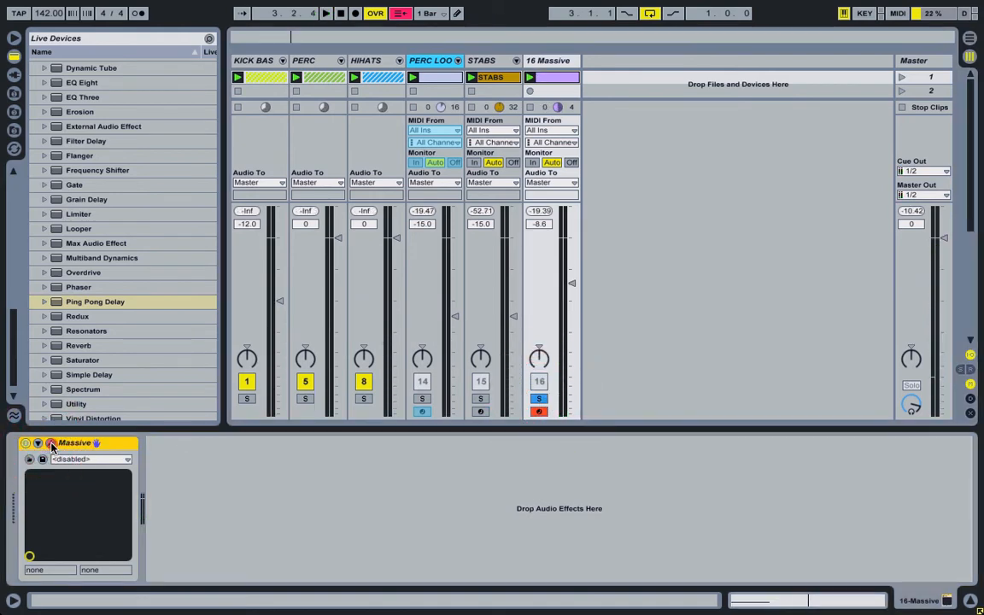
pyautogui.click(51, 443)
pyautogui.moveTo(370, 270); pyautogui.dragTo(365, 261)
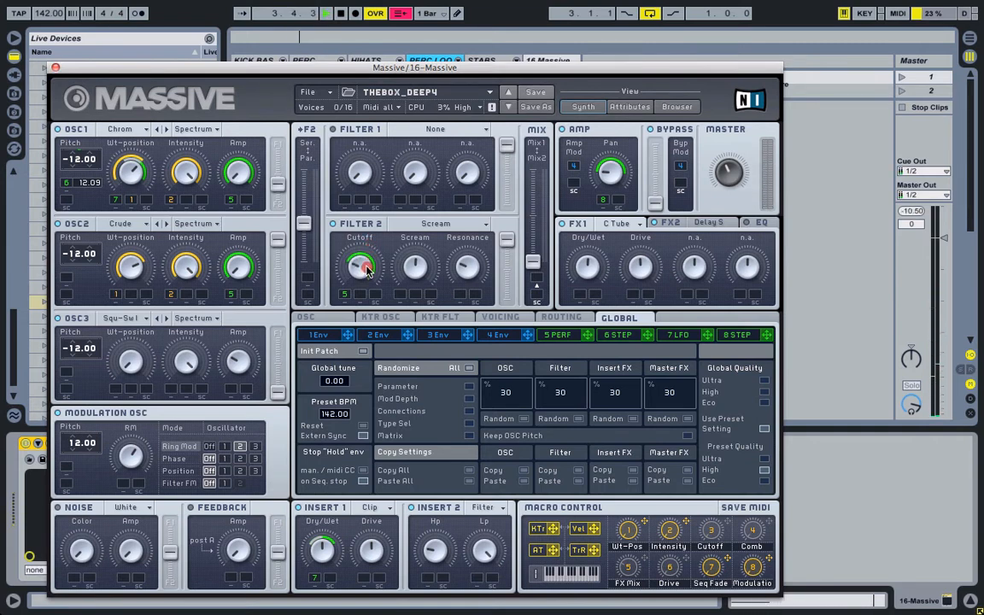
pyautogui.click(368, 270)
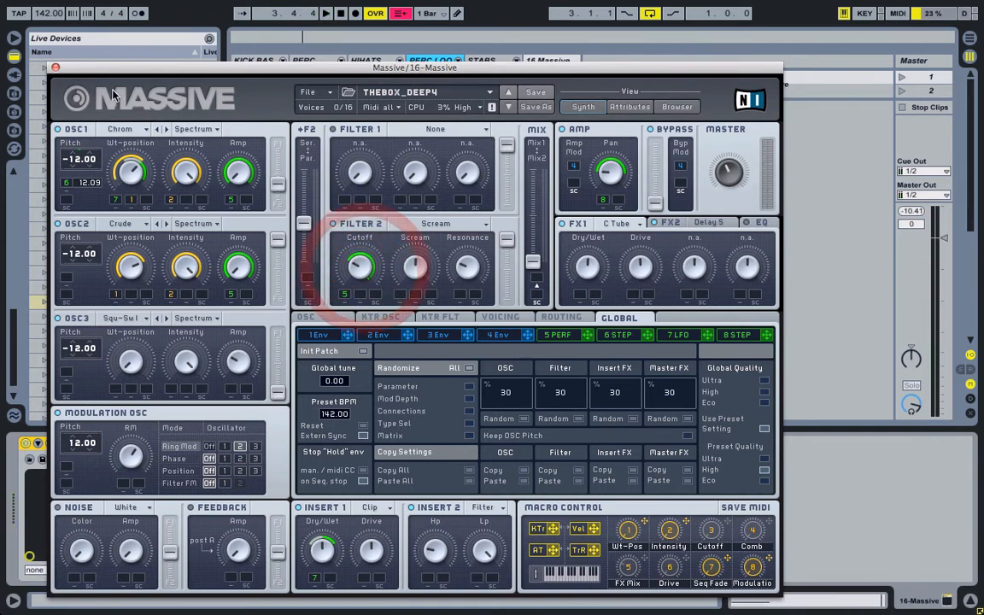
# Step: Close the synth window and insert a new audio track after the Massive track
pyautogui.click(56, 66)
pyautogui.rightClick(598, 79)
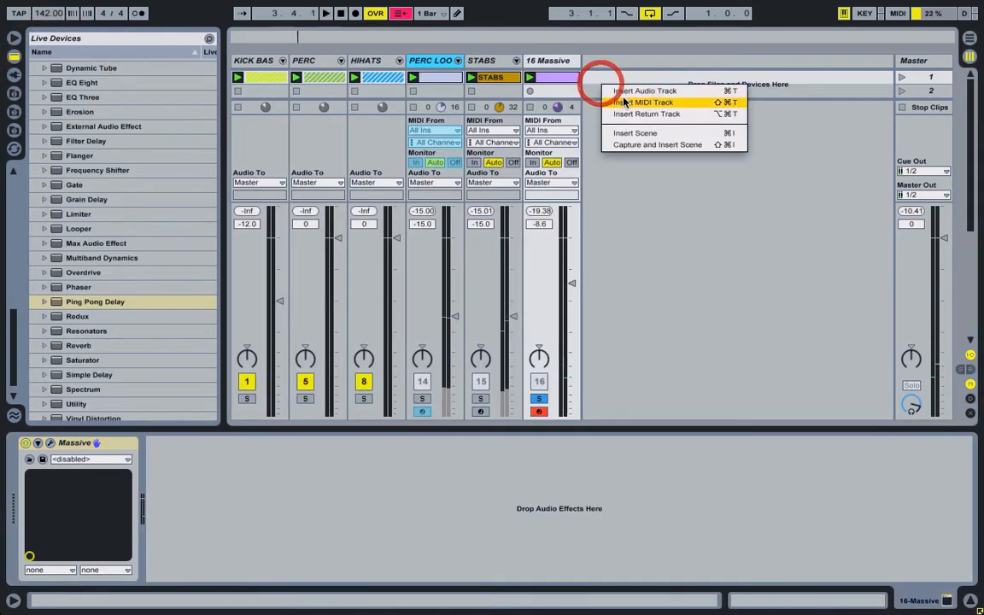
pyautogui.click(632, 90)
pyautogui.click(604, 65)
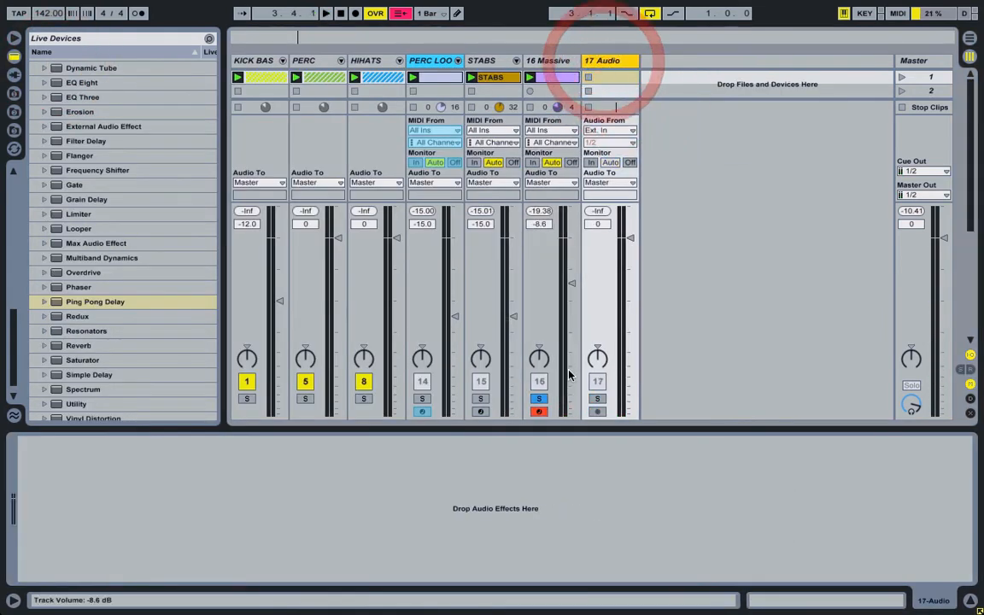
# Step: Set the new audio track's input to Resampling and arm it for recording
pyautogui.click(611, 131)
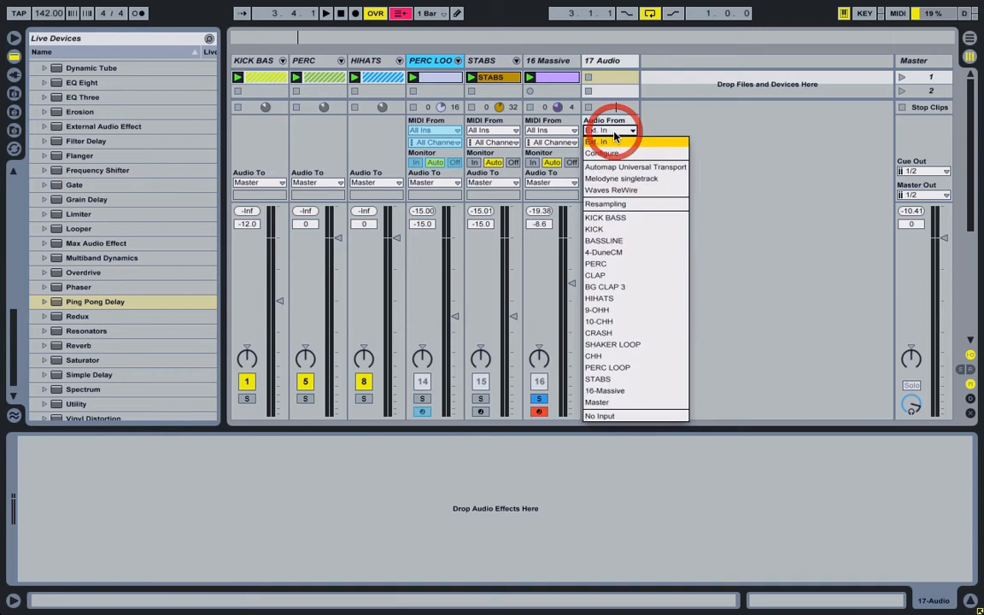
pyautogui.click(615, 189)
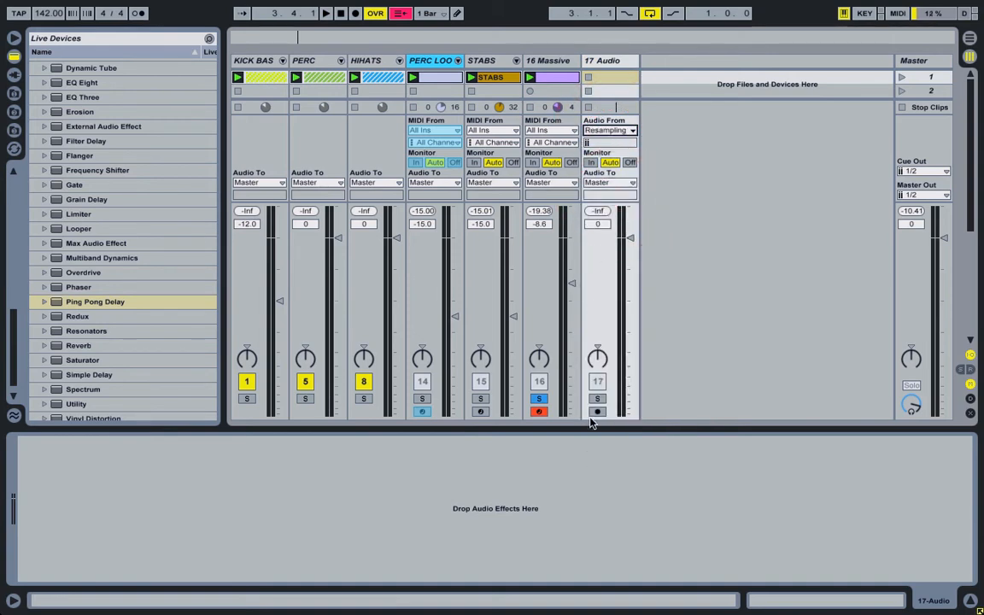
pyautogui.click(596, 412)
# Step: Turn off both FabFilter Pro-L limiters on the Master track, then select the new audio track
pyautogui.click(926, 61)
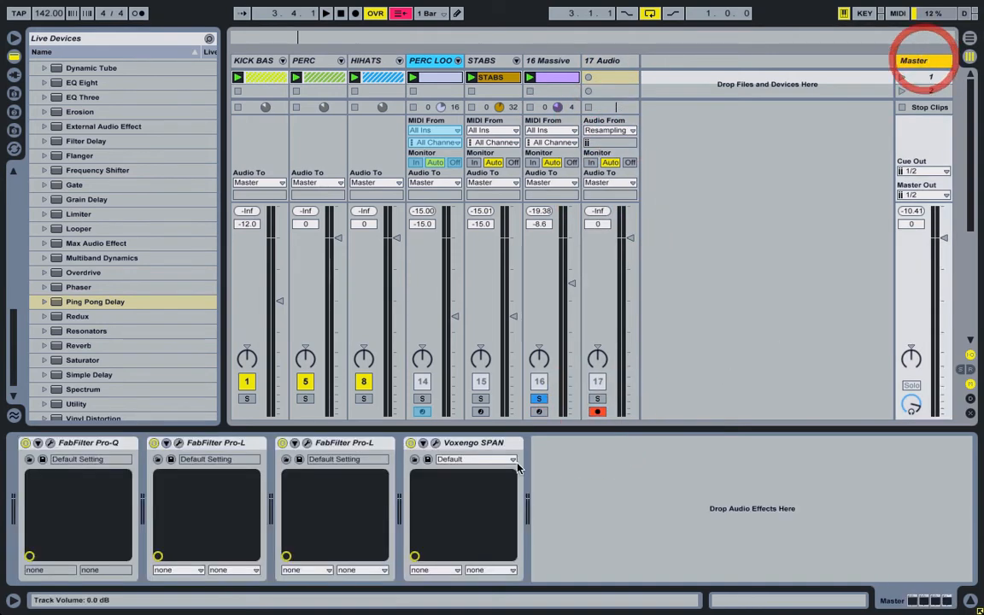
pyautogui.click(281, 443)
pyautogui.click(154, 442)
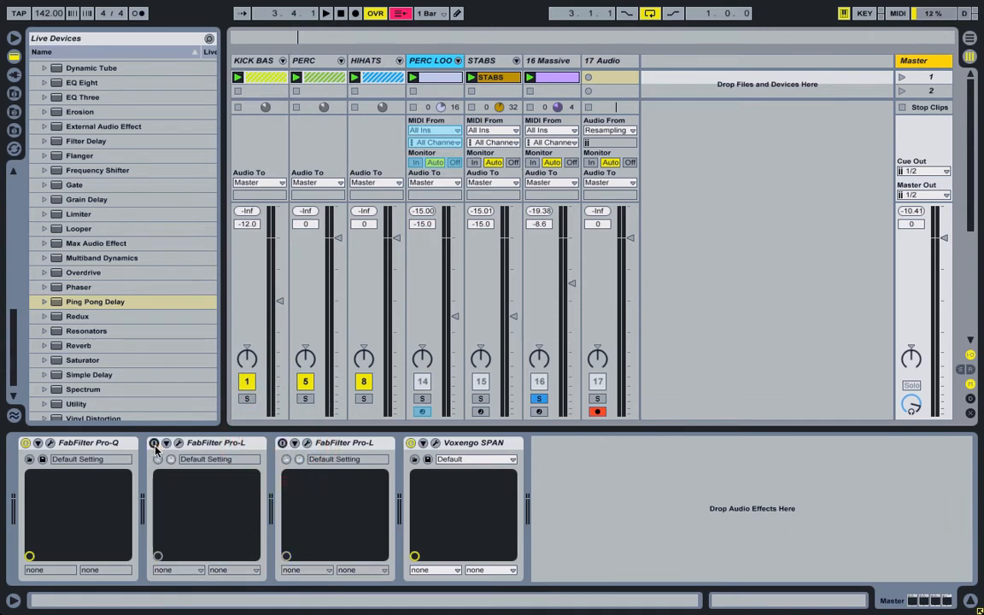
pyautogui.press('Tab')
pyautogui.press('Tab')
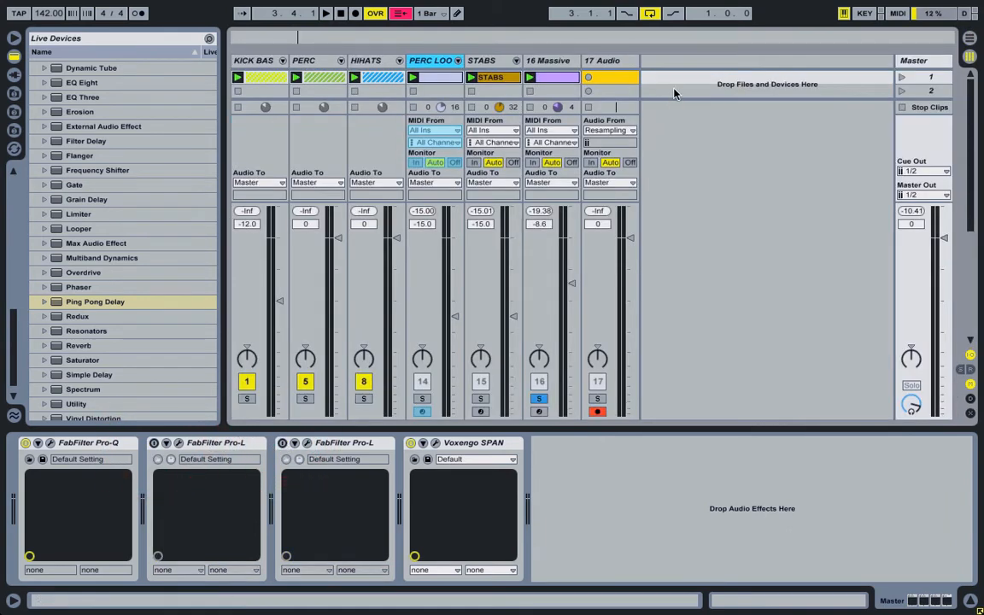
pyautogui.click(618, 78)
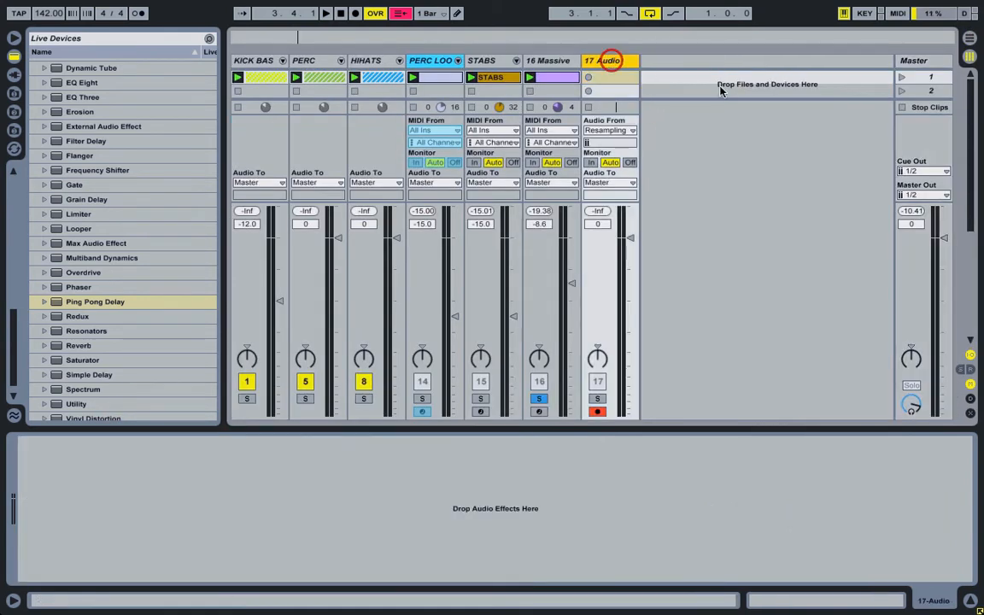
# Step: Launch the first scene and set the Massive track's volume to 0 dB
pyautogui.click(904, 78)
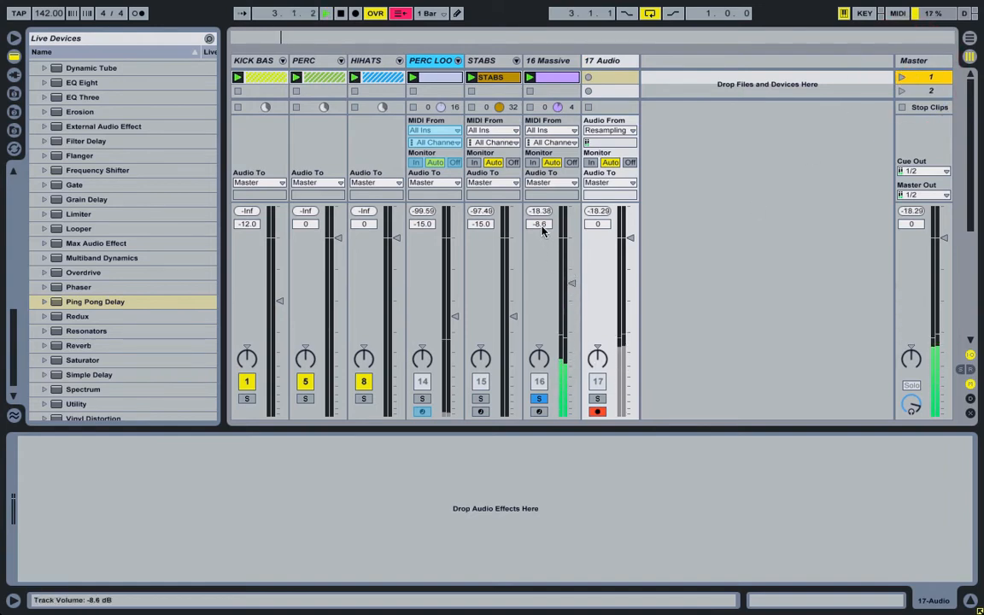
pyautogui.write('0')
pyautogui.press('Return')
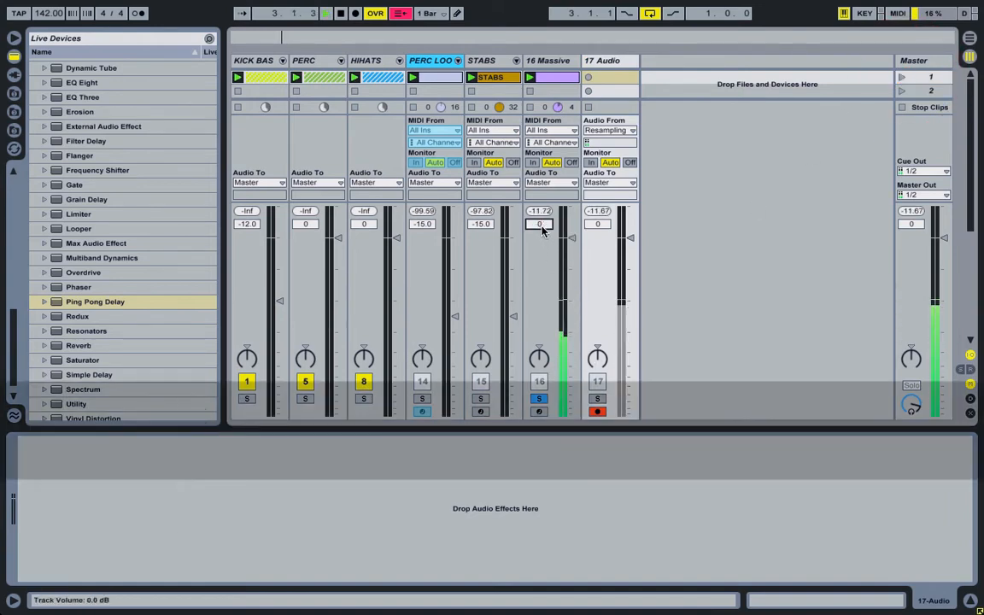
# Step: Add the FabFilter Pro-Q VST from the Equalizer folder to the Massive track
pyautogui.click(554, 62)
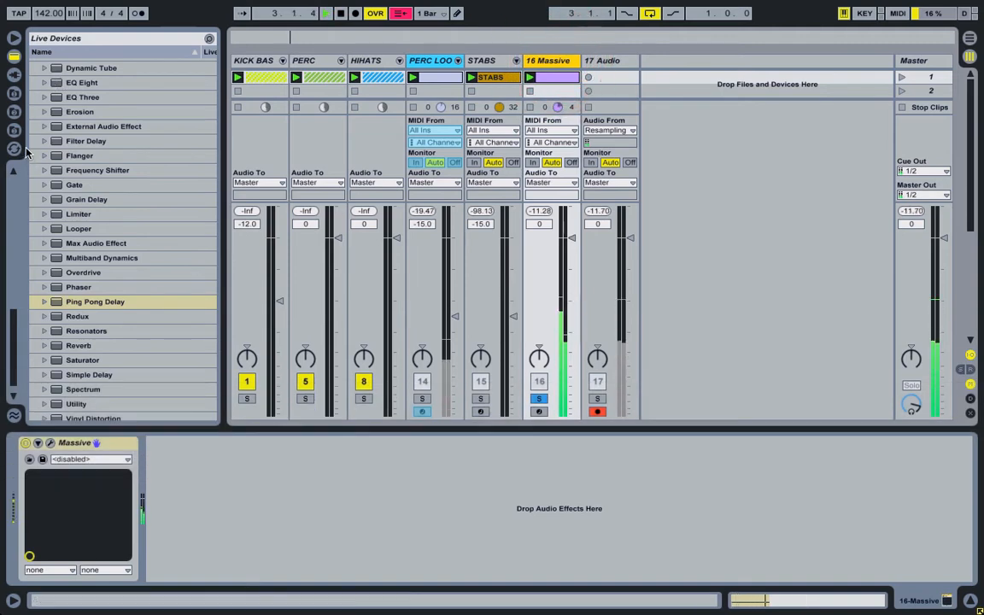
pyautogui.click(14, 76)
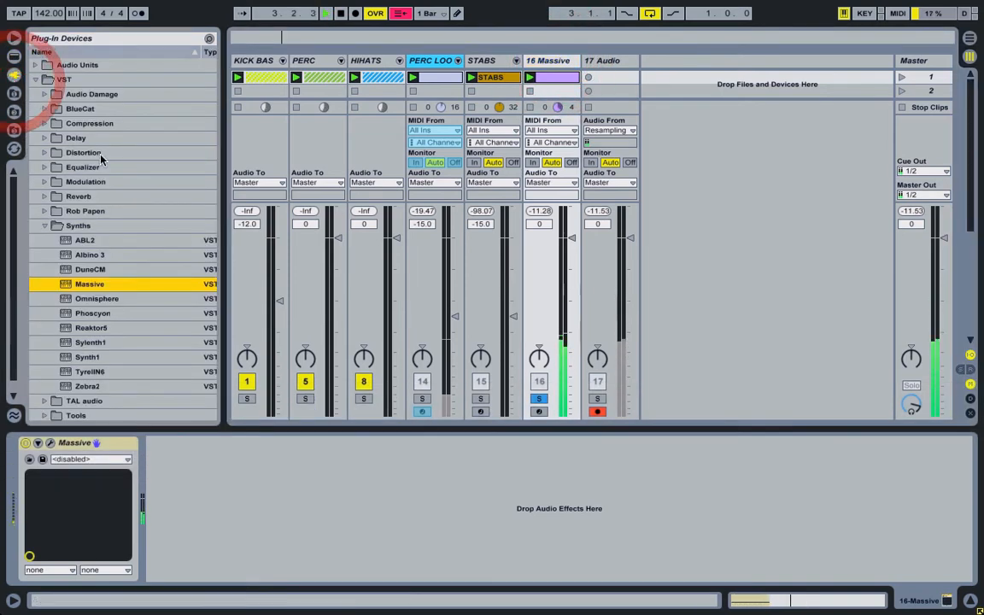
pyautogui.click(45, 226)
pyautogui.click(46, 167)
pyautogui.doubleClick(94, 196)
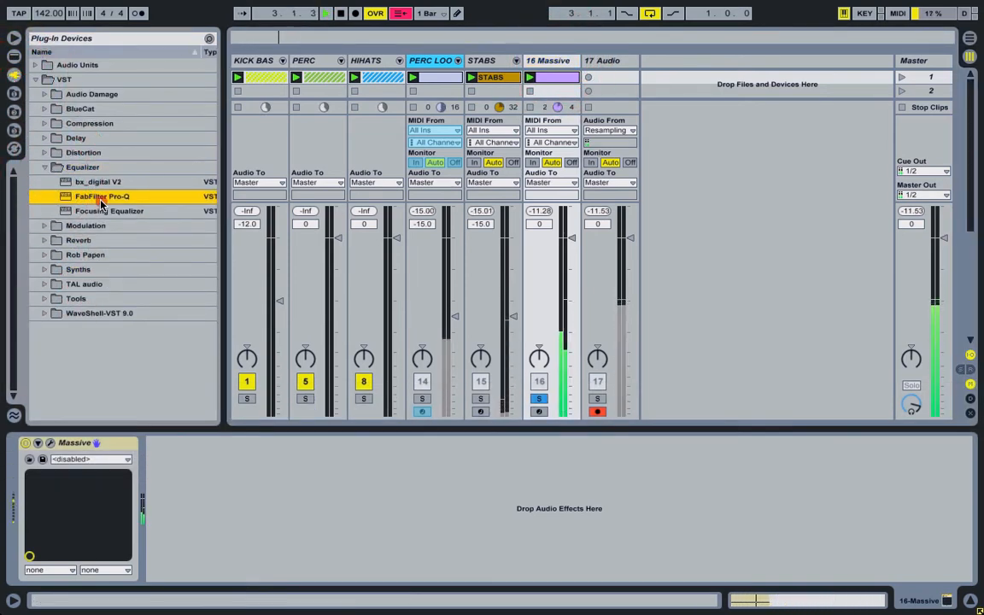
# Step: Create a 48 dB/oct low cut in Pro-Q at about 93 Hz with Q about 0.83, and close the plug-in
pyautogui.moveTo(262, 224); pyautogui.dragTo(208, 223)
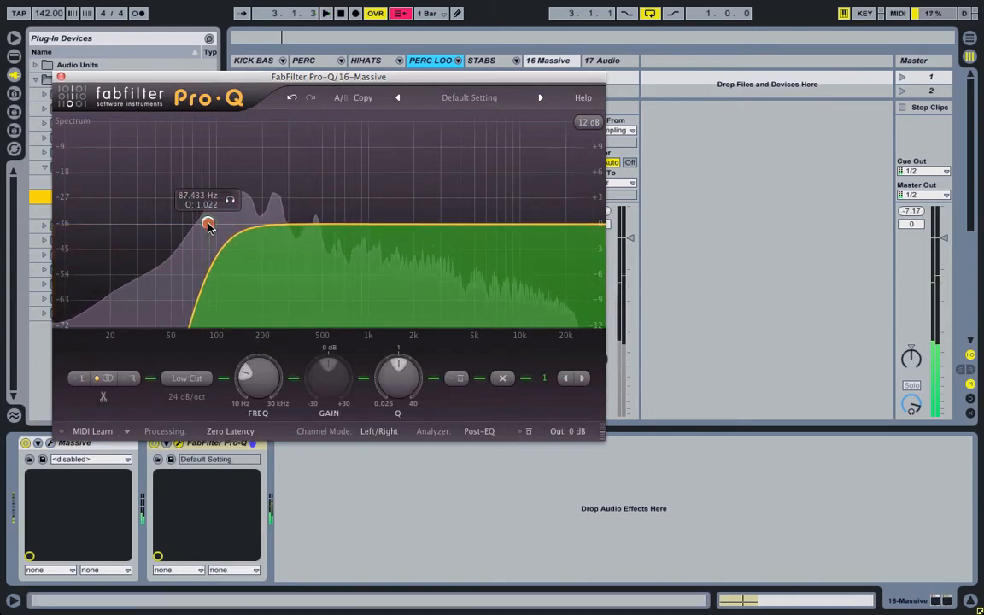
pyautogui.click(188, 397)
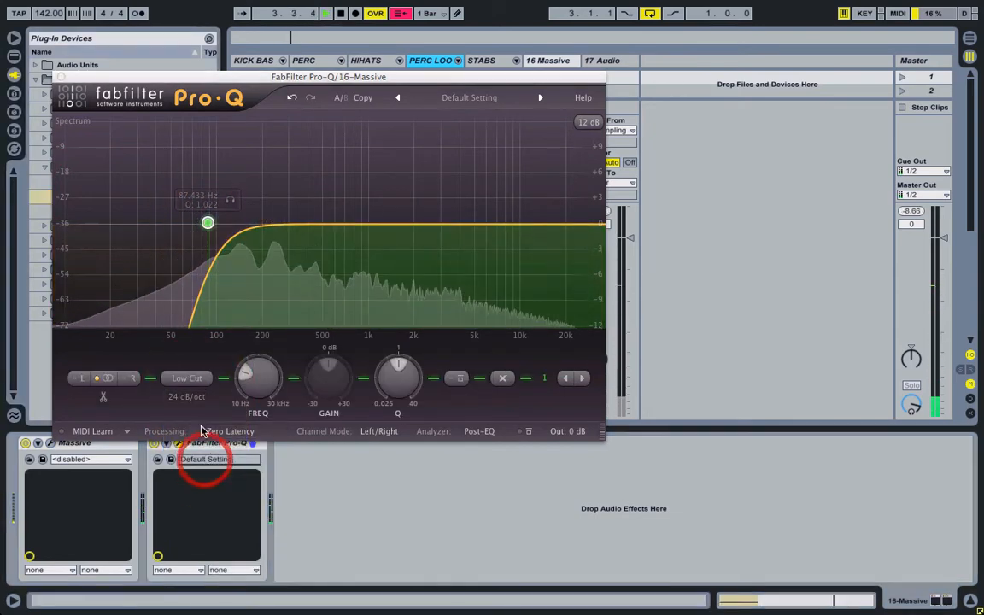
pyautogui.click(203, 459)
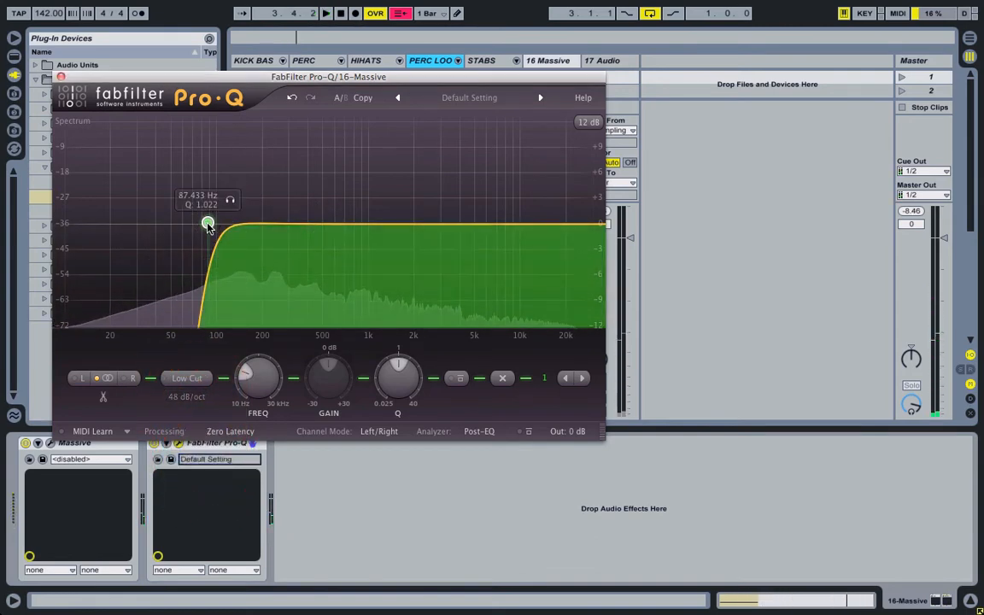
pyautogui.moveTo(208, 223); pyautogui.dragTo(212, 237)
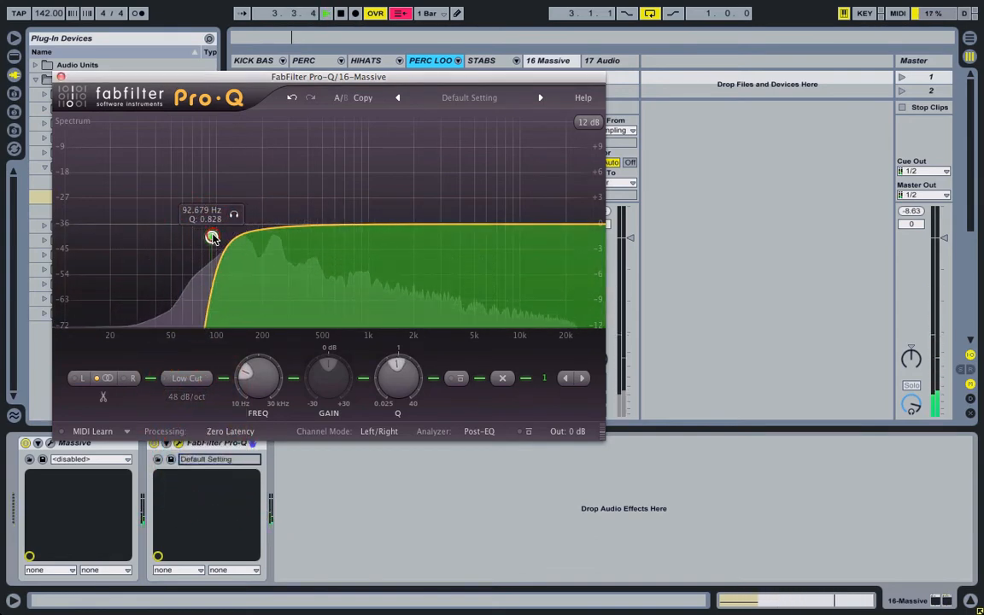
pyautogui.click(60, 76)
# Step: Add the FabFilter Saturn VST from the Distortion folder to the Massive track, placed before Pro-Q
pyautogui.click(47, 166)
pyautogui.click(47, 153)
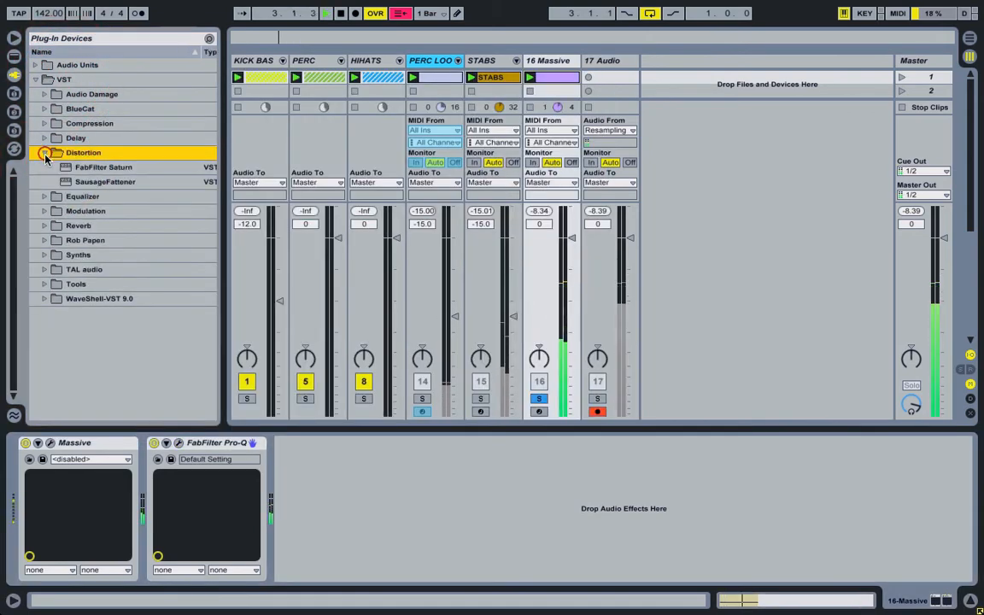
pyautogui.click(97, 168)
pyautogui.doubleClick(97, 169)
pyautogui.moveTo(321, 445); pyautogui.dragTo(162, 419)
# Step: Set Saturn's distortion style to Gentle Saturation with the drive at about 40%, and move its window aside
pyautogui.click(227, 276)
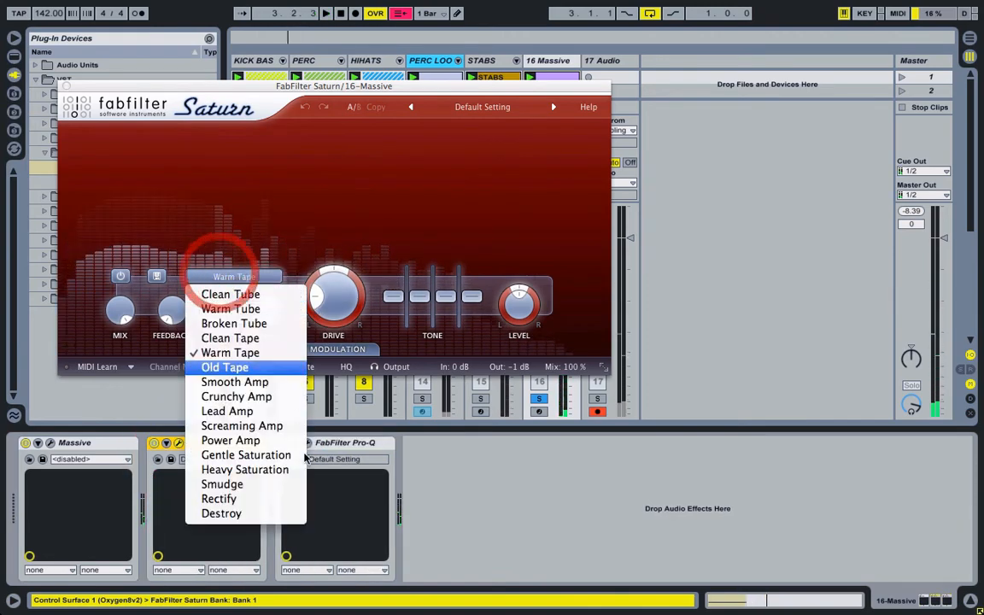
pyautogui.click(279, 455)
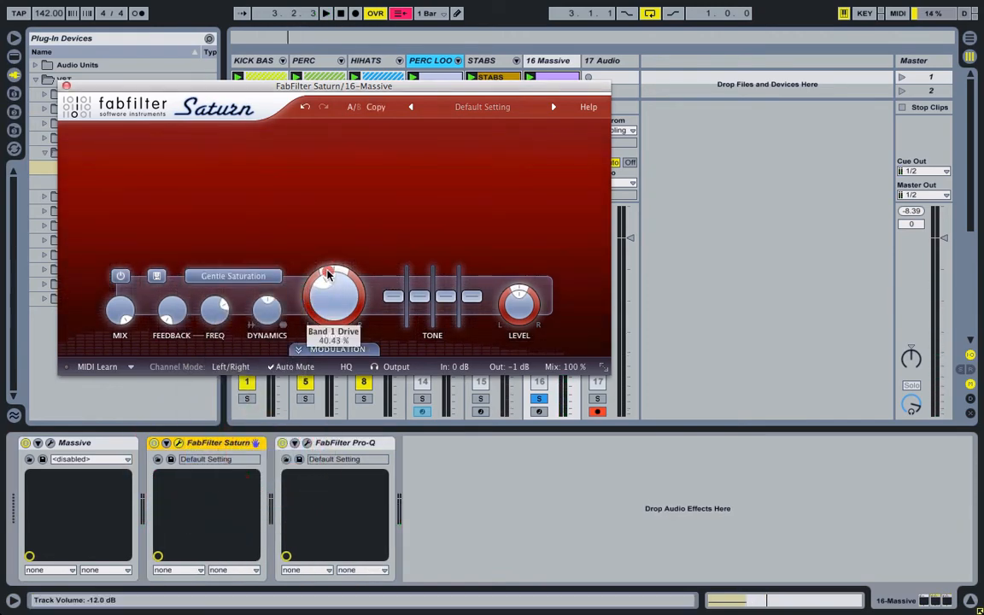
pyautogui.moveTo(118, 86); pyautogui.dragTo(694, 109)
# Step: Compare the sound with Saturn bypassed and active, raise its drive further, and close the plug-in
pyautogui.click(155, 443)
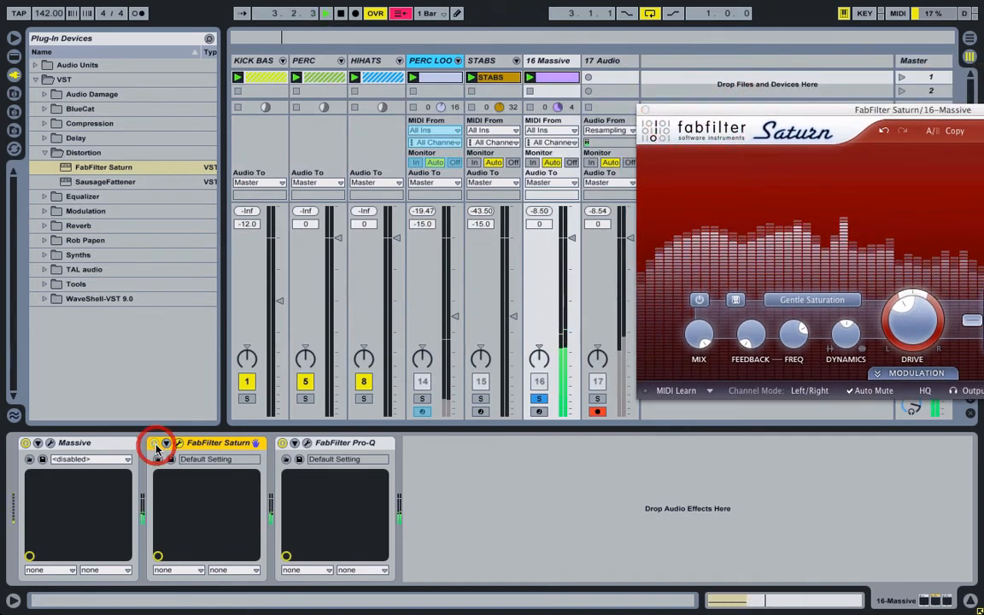
pyautogui.click(154, 442)
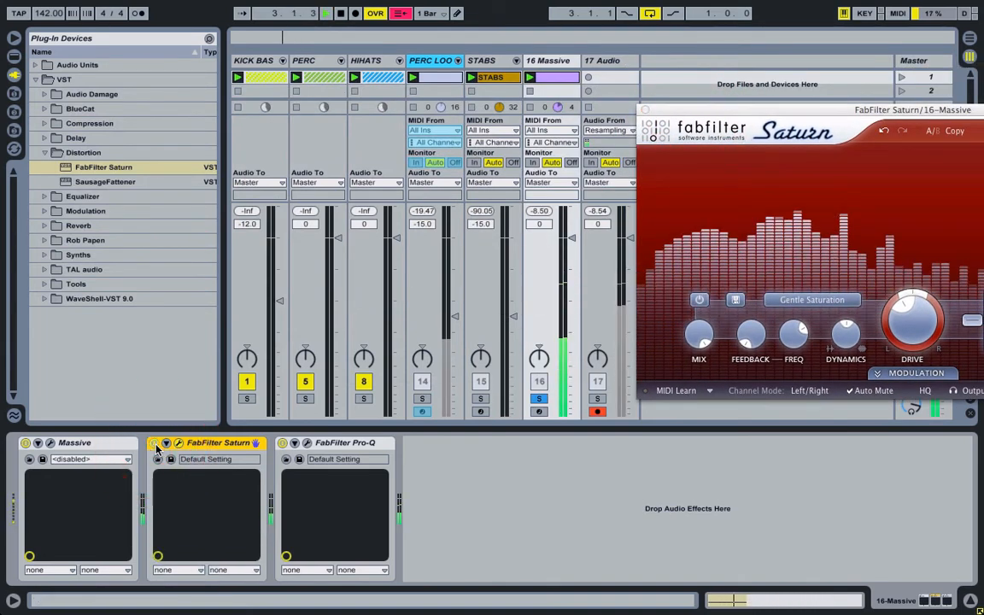
pyautogui.moveTo(894, 336)
pyautogui.mouseDown()
pyautogui.moveTo(928, 300)
pyautogui.moveTo(900, 341)
pyautogui.mouseUp()
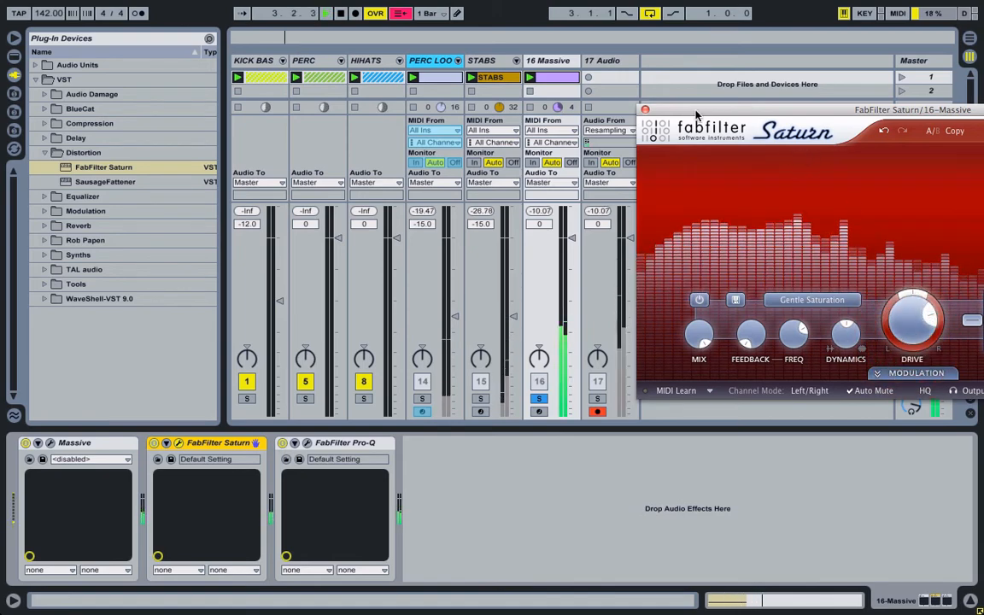
pyautogui.click(646, 111)
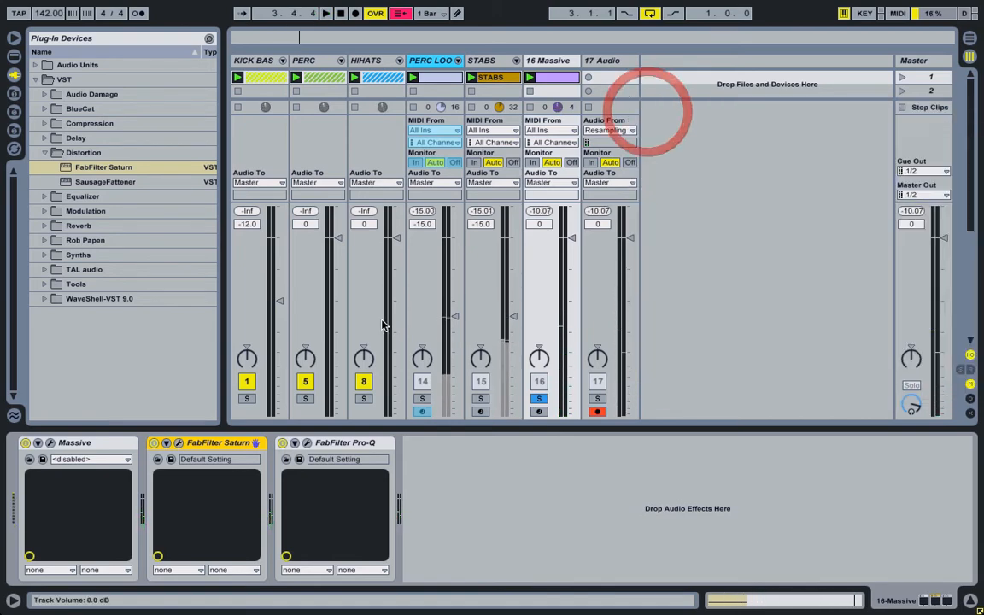
# Step: Reopen Pro-Q on the Massive track, raise its output gain to +10 dB, and close the plug-in
pyautogui.click(307, 443)
pyautogui.moveTo(411, 82)
pyautogui.mouseDown()
pyautogui.moveTo(284, 61)
pyautogui.moveTo(429, 79)
pyautogui.mouseUp()
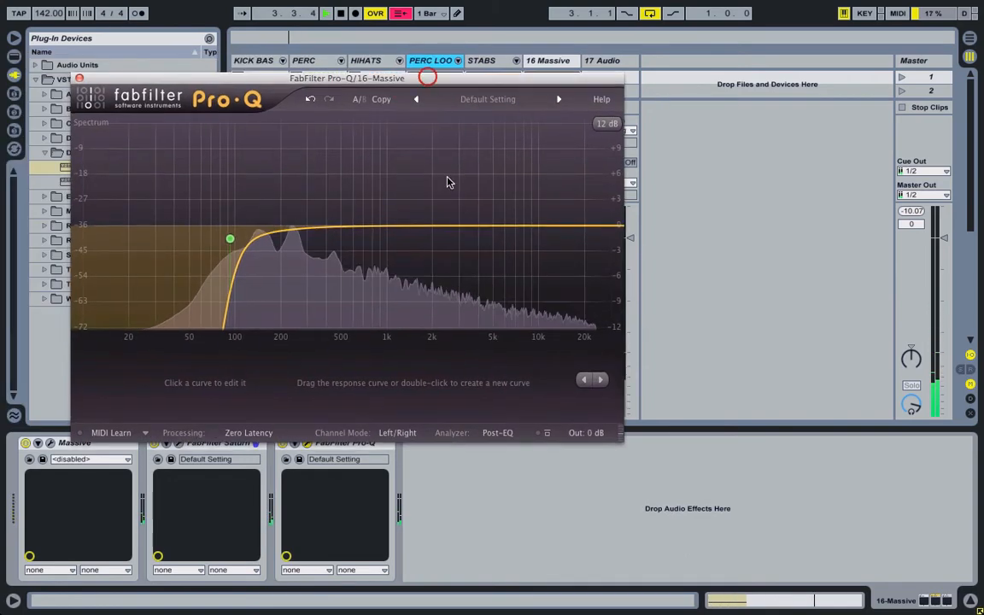
pyautogui.click(586, 402)
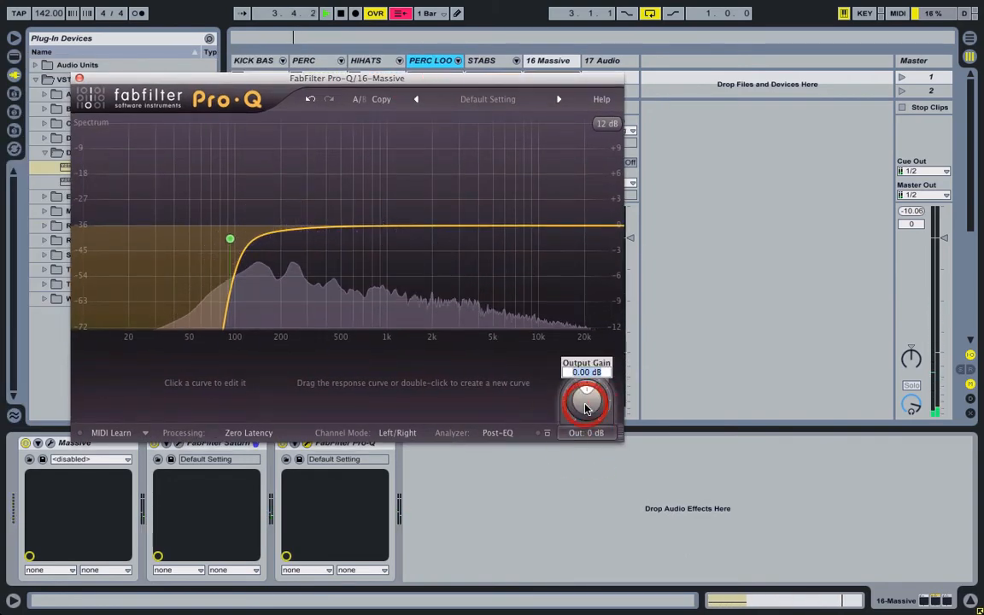
pyautogui.moveTo(586, 409); pyautogui.dragTo(586, 380)
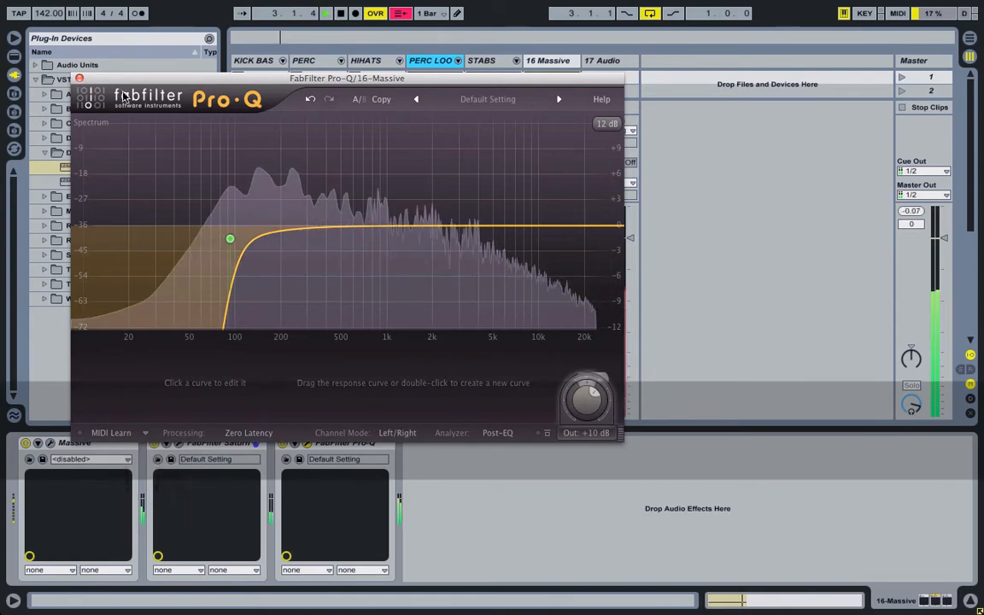
pyautogui.click(79, 78)
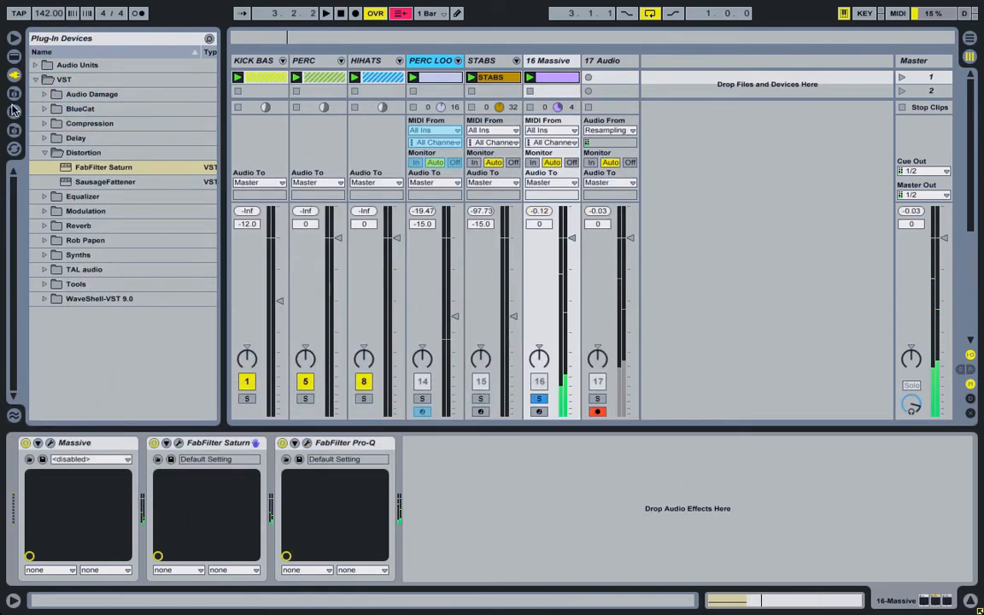
# Step: Add the FabFilter Pro-L limiter from the Compression folder at the end of the Massive chain and close its window
pyautogui.click(42, 154)
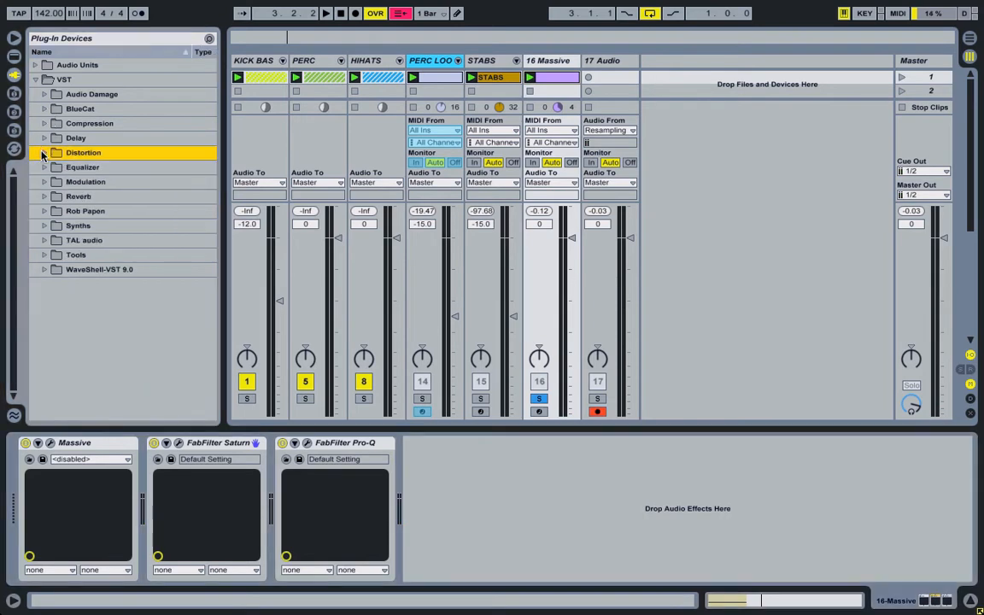
pyautogui.click(46, 123)
pyautogui.click(92, 153)
pyautogui.doubleClick(92, 153)
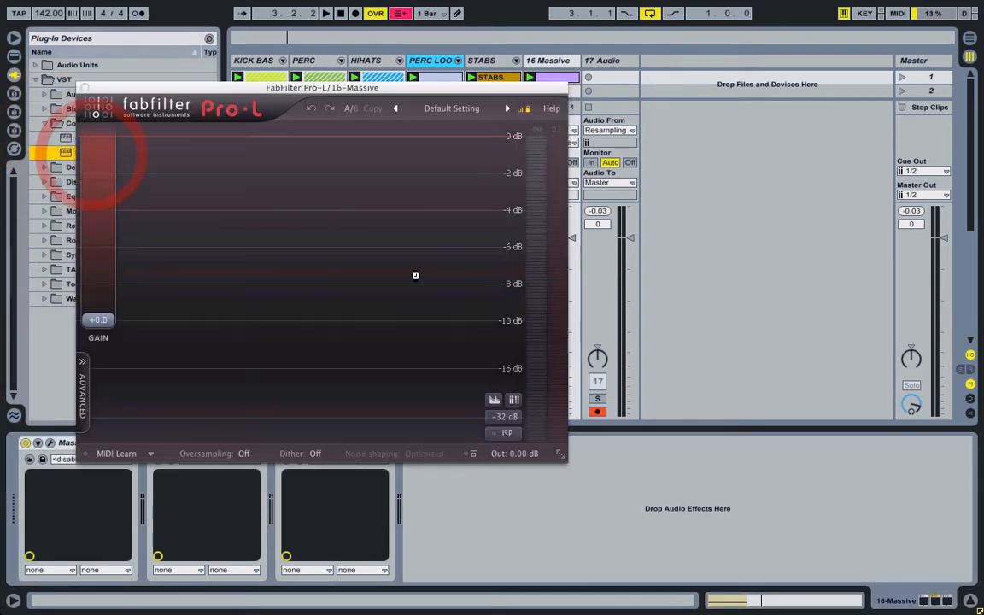
pyautogui.click(87, 88)
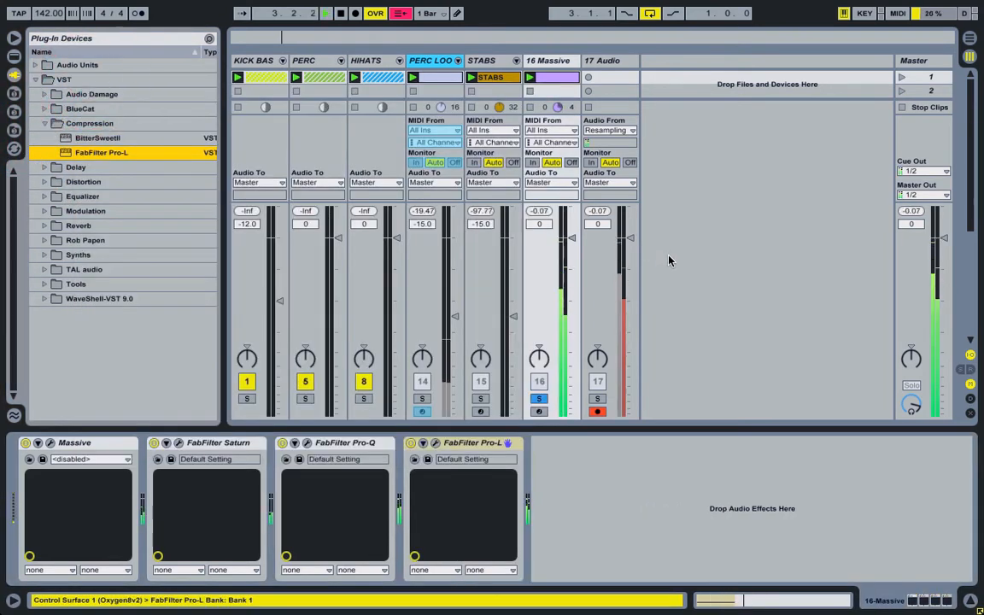
# Step: Lower the Massive track's volume to -0.2 dB and record the resampled output into the new audio track's first clip slot
pyautogui.click(573, 246)
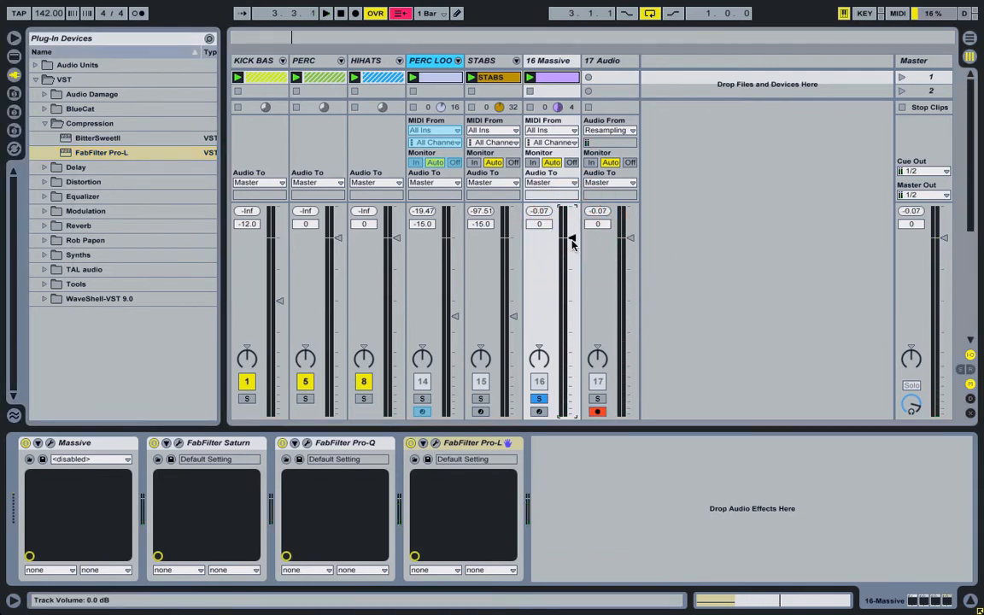
pyautogui.click(588, 77)
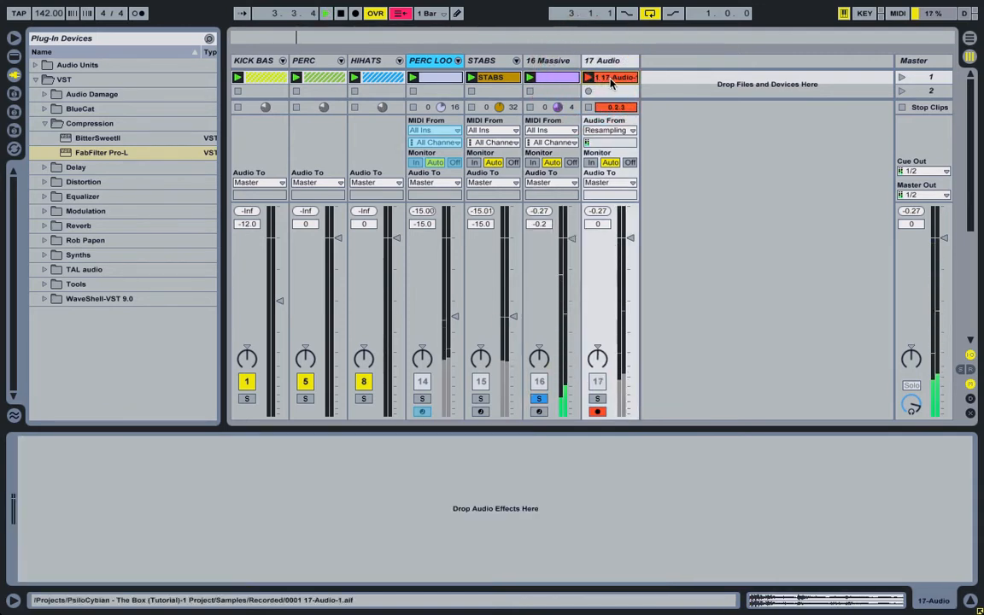
pyautogui.click(610, 80)
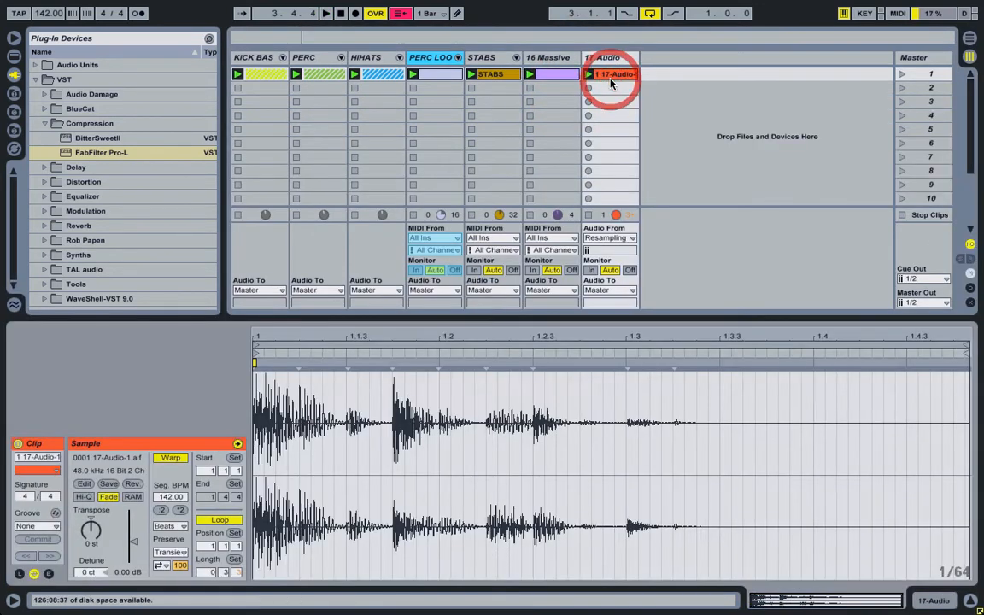
# Step: Open the Massive synth from its track, adjust the Filter 2 cutoff while auditioning, and close the plug-in
pyautogui.click(554, 75)
pyautogui.click(553, 75)
pyautogui.doubleClick(554, 59)
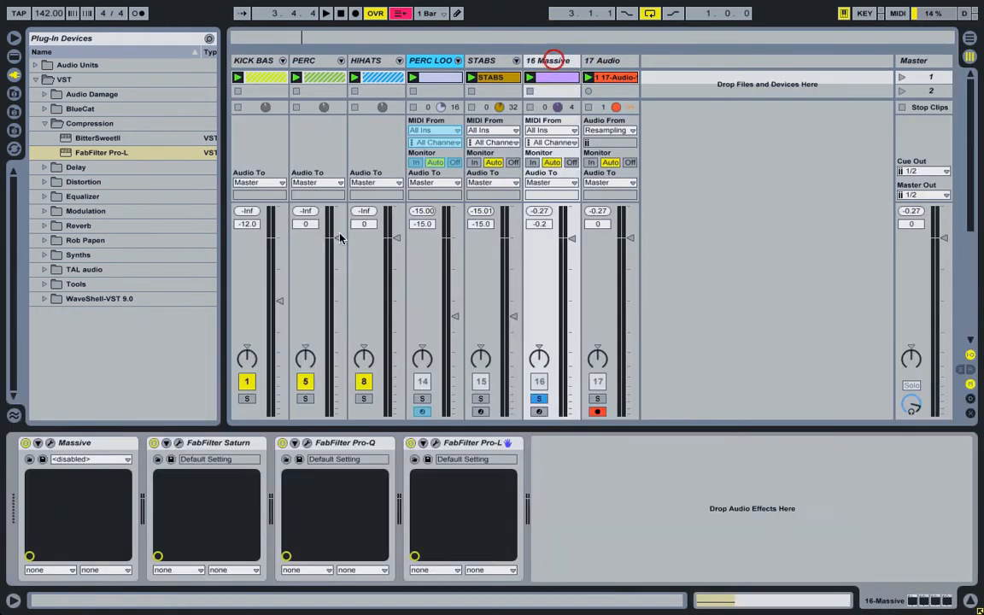
pyautogui.click(50, 443)
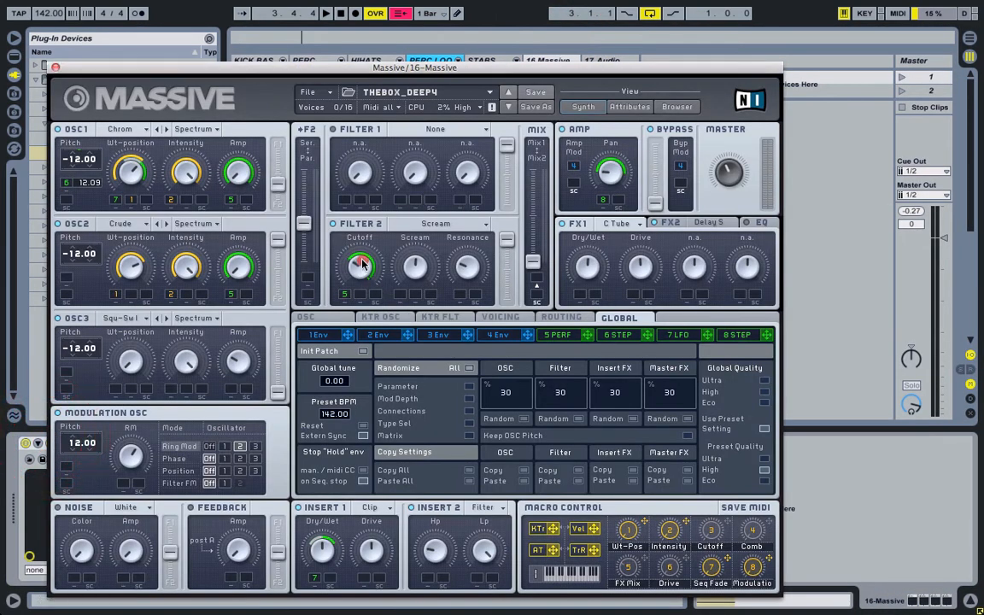
pyautogui.press('space')
pyautogui.click(55, 69)
# Step: Resample the altered sound into the 17 Audio track's second clip slot and delete the 16 Massive track
pyautogui.click(589, 91)
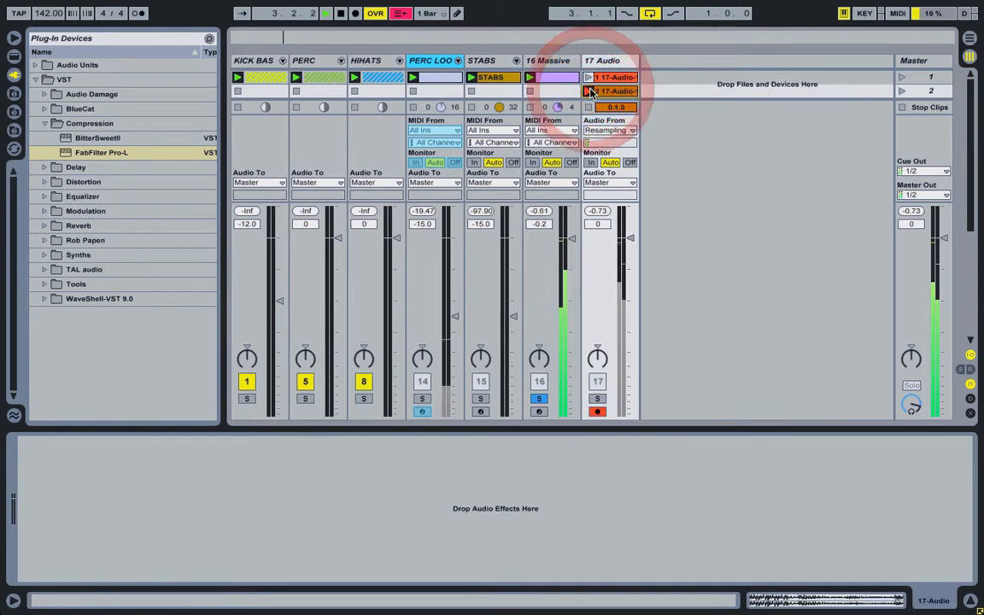
pyautogui.press('space')
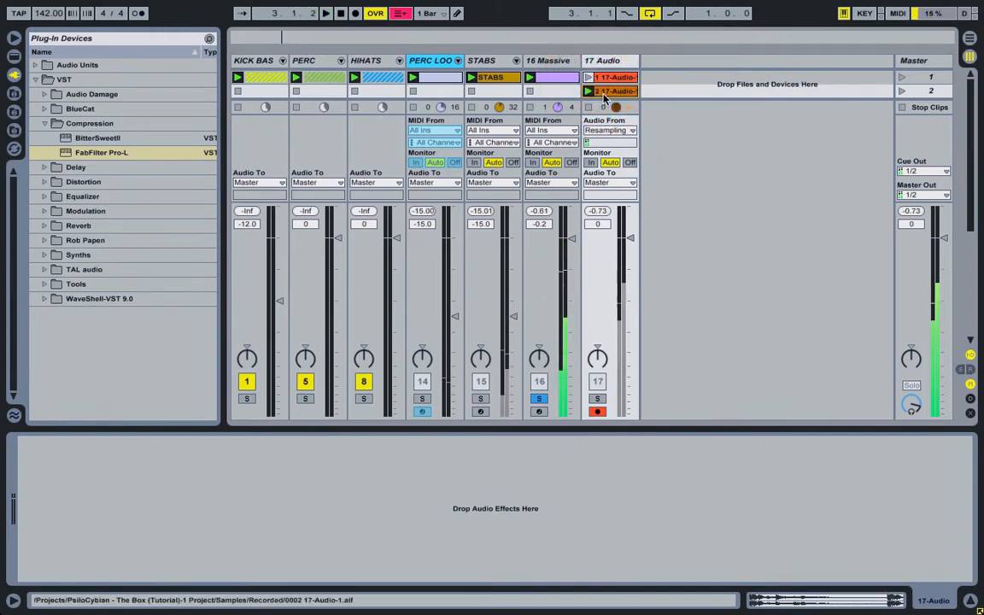
pyautogui.click(548, 61)
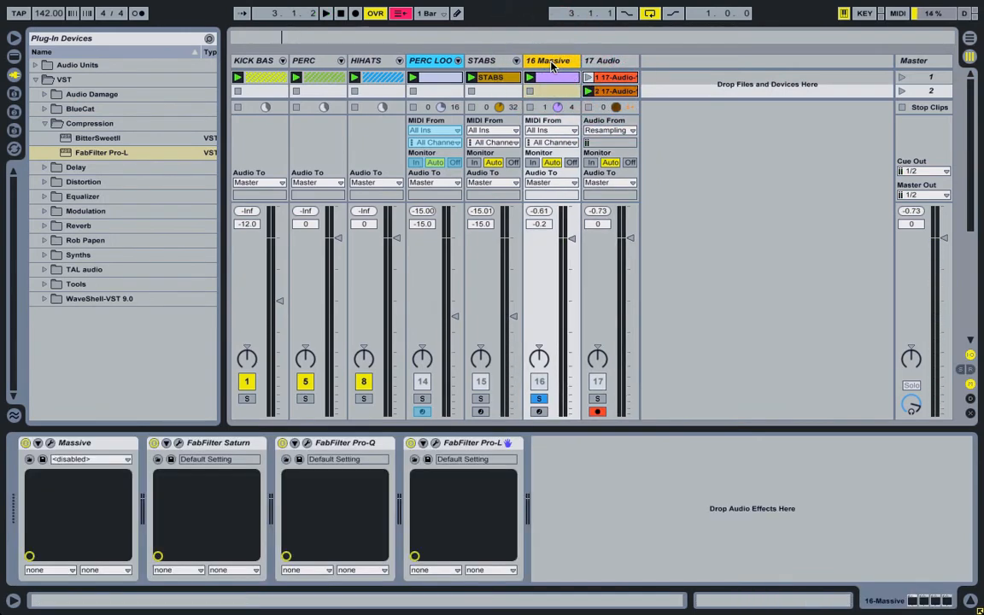
pyautogui.press('Delete')
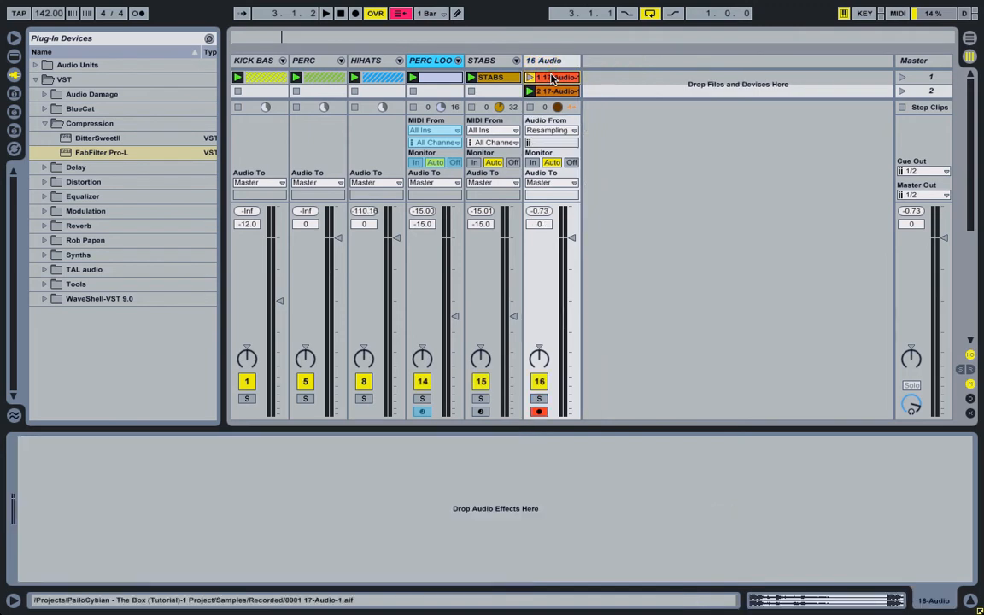
# Step: Set the first resampled clip's fixed grid to 1/4 and loop length to 1 bar, and crop its sample
pyautogui.click(552, 77)
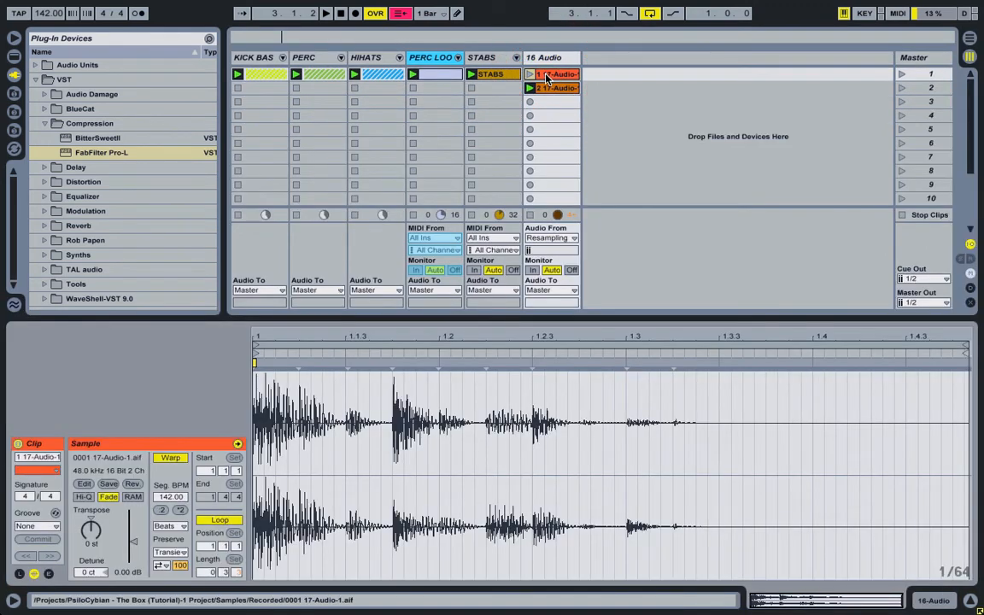
pyautogui.rightClick(668, 427)
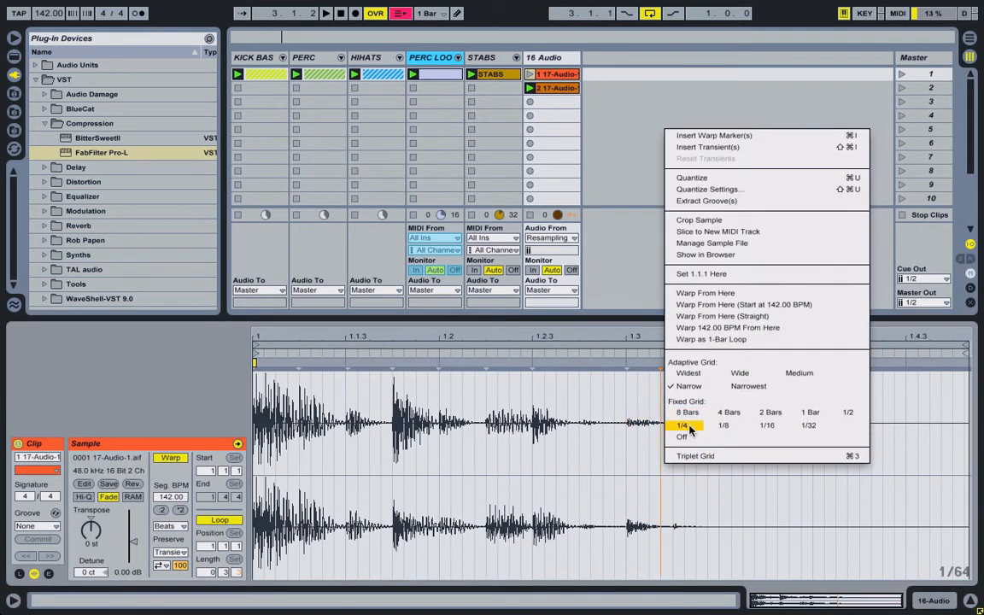
pyautogui.click(689, 426)
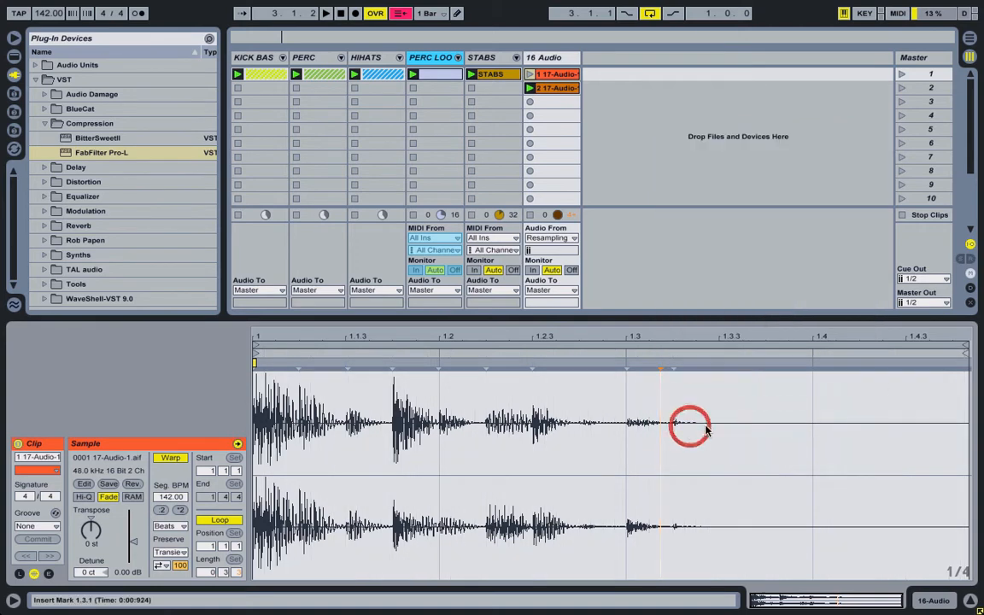
pyautogui.click(902, 362)
pyautogui.write('1')
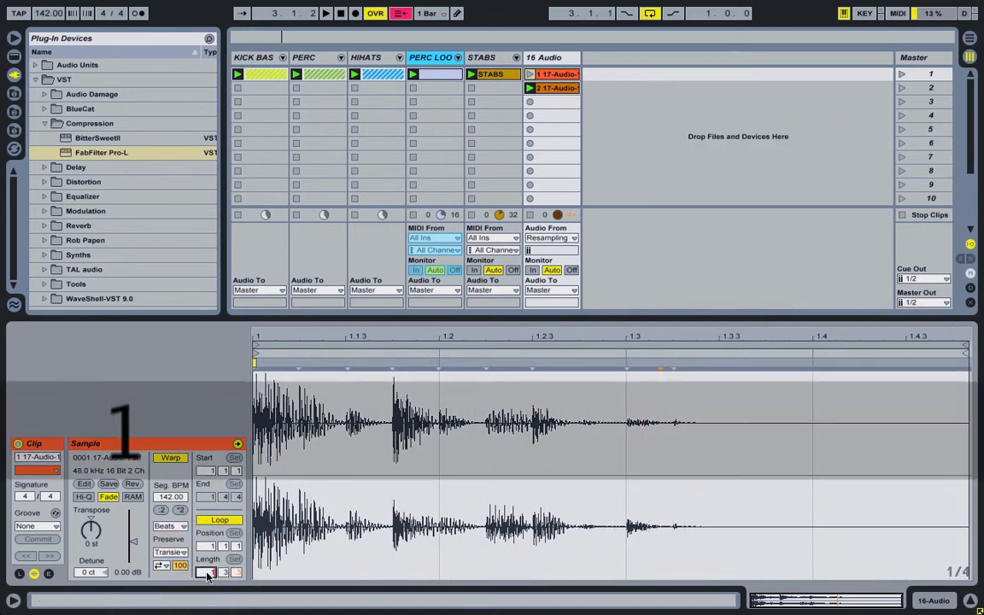
pyautogui.press('Return')
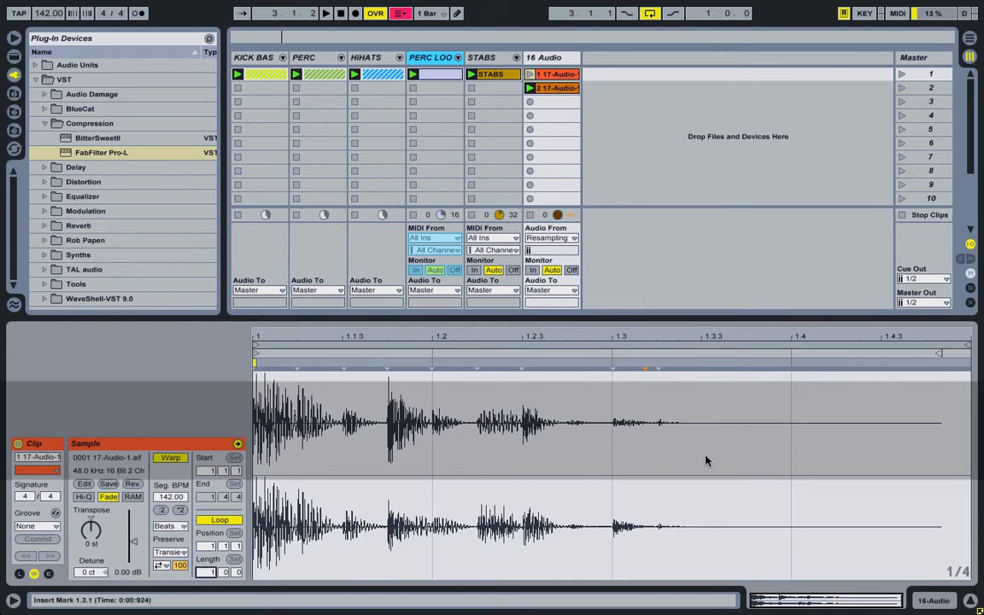
pyautogui.rightClick(460, 450)
pyautogui.click(511, 208)
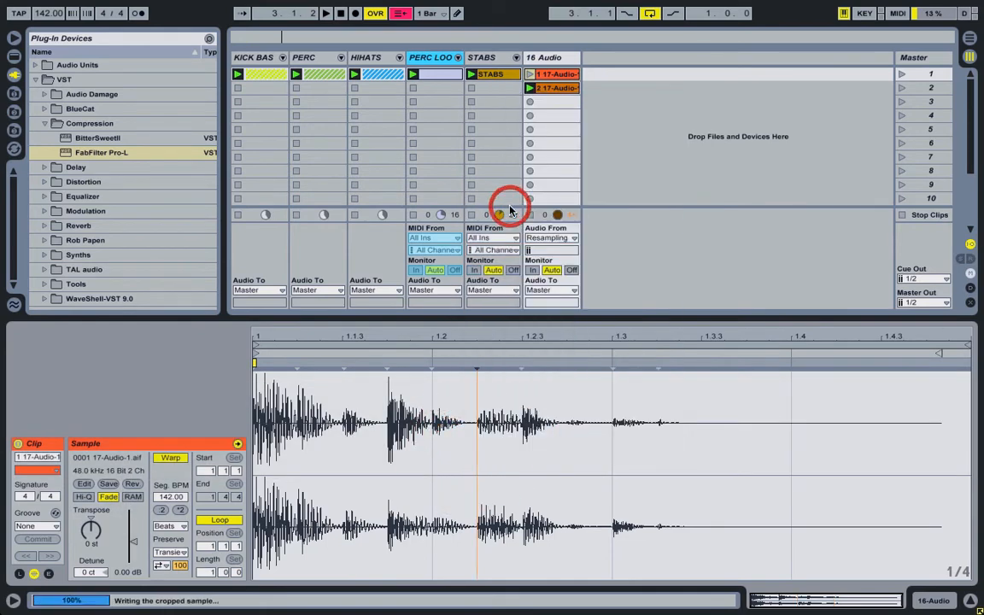
# Step: Set the second resampled clip's loop length to 1 bar and crop its sample
pyautogui.click(553, 88)
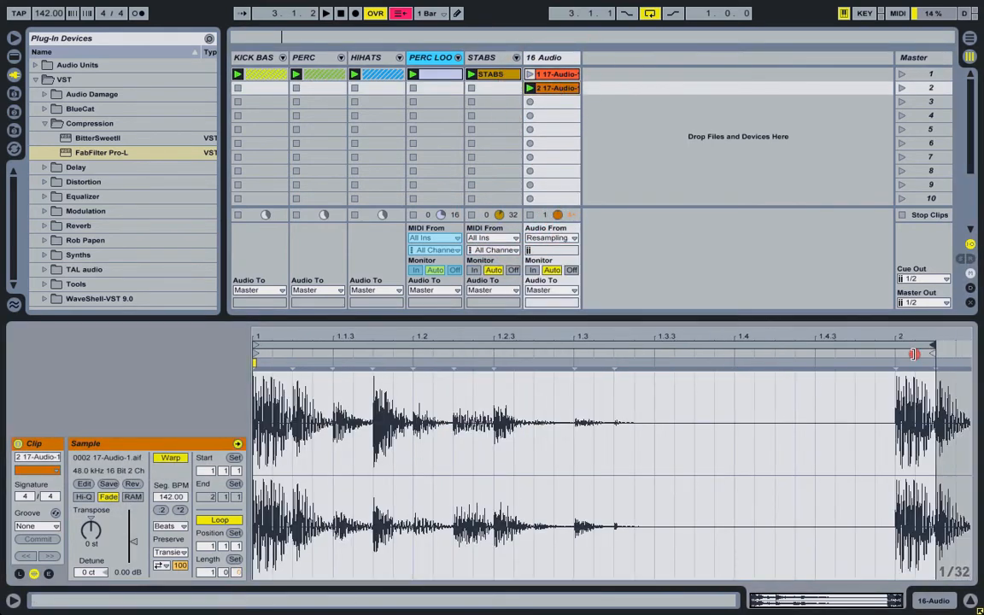
pyautogui.rightClick(454, 461)
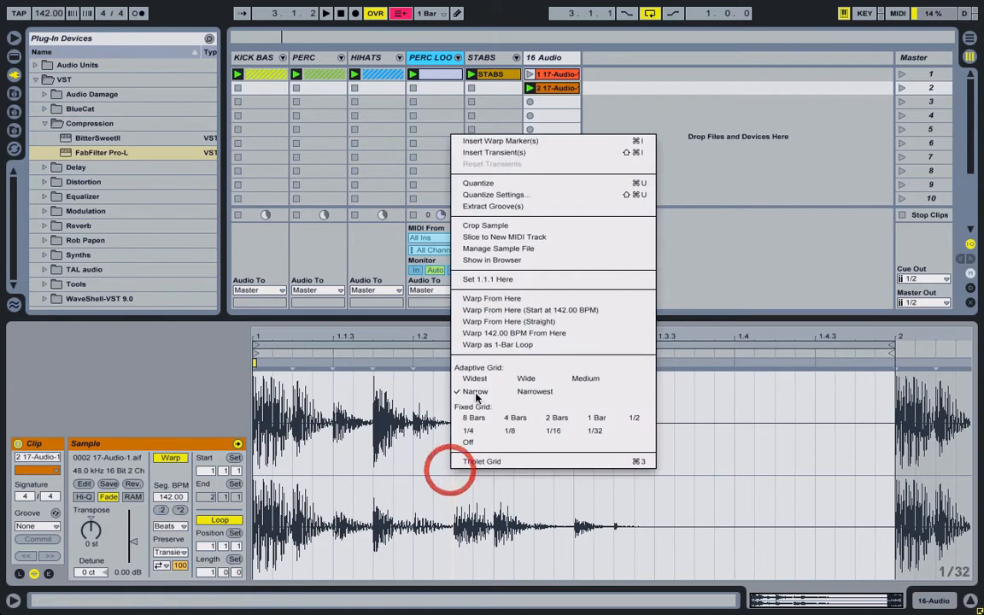
pyautogui.click(503, 227)
# Step: Load the two cropped audio clips onto the empty F#1 and G1 pads of the STABS track's Drum Rack
pyautogui.click(493, 59)
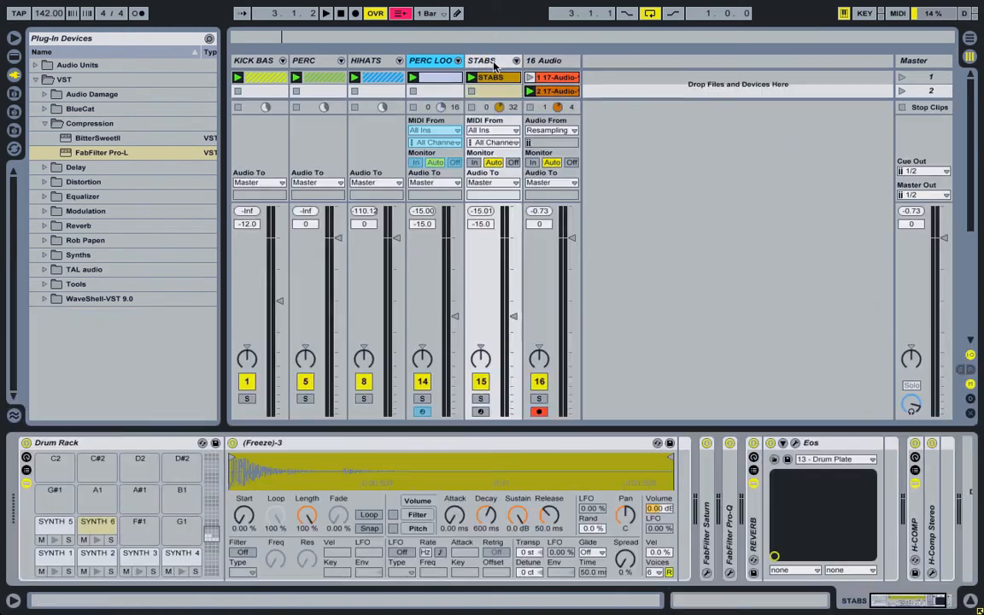
pyautogui.click(548, 88)
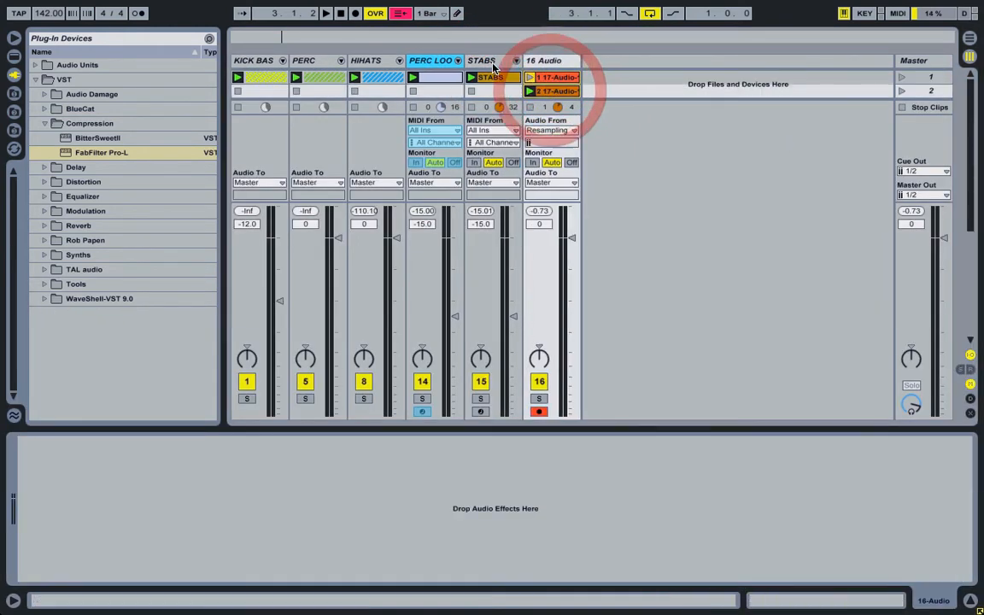
pyautogui.click(493, 64)
pyautogui.click(554, 90)
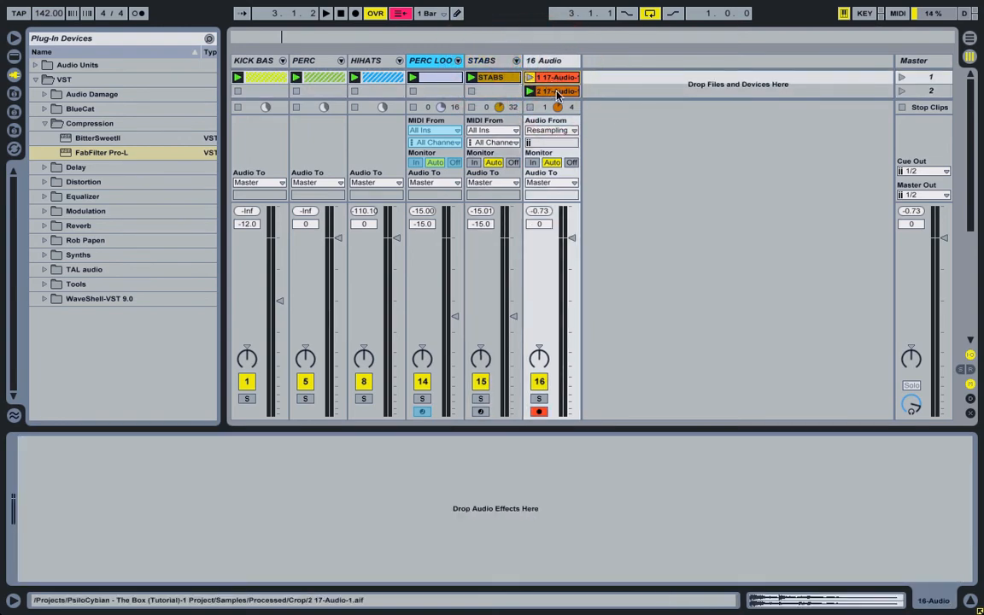
pyautogui.click(490, 58)
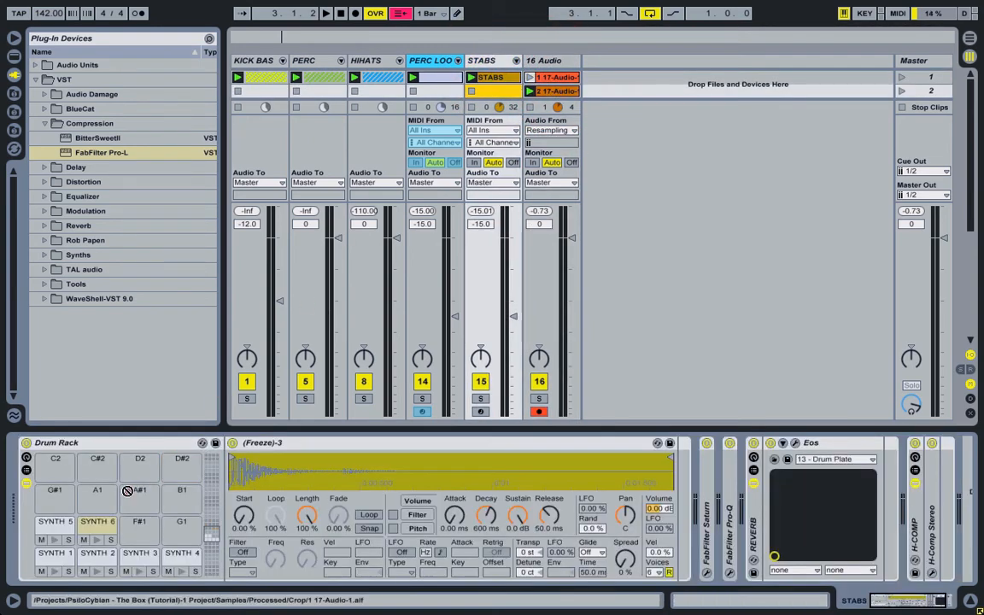
pyautogui.moveTo(132, 531); pyautogui.dragTo(133, 529)
# Step: Rename the Drum Rack's F#1 pad as SYNTH 7 and its G1 pad as SYNTH 8
pyautogui.rightClick(135, 527)
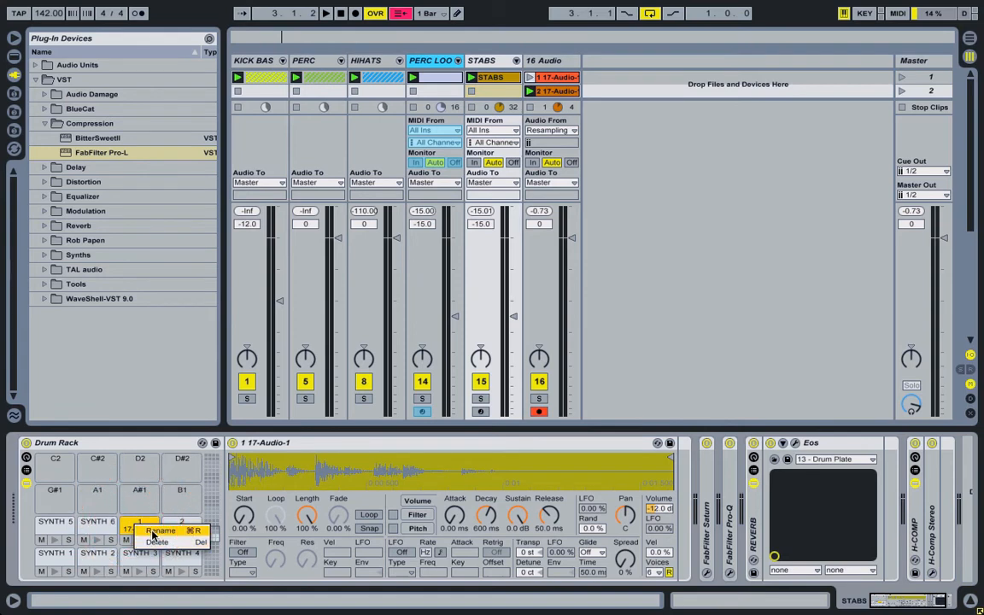
pyautogui.click(153, 532)
pyautogui.write('SYNTH 7')
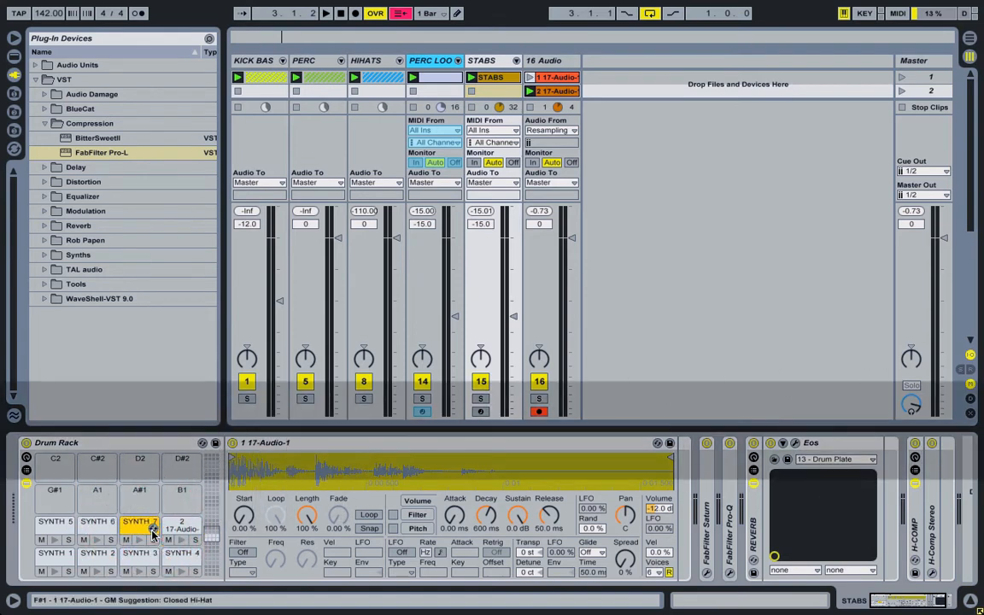
pyautogui.rightClick(181, 523)
pyautogui.click(195, 529)
pyautogui.write('S')
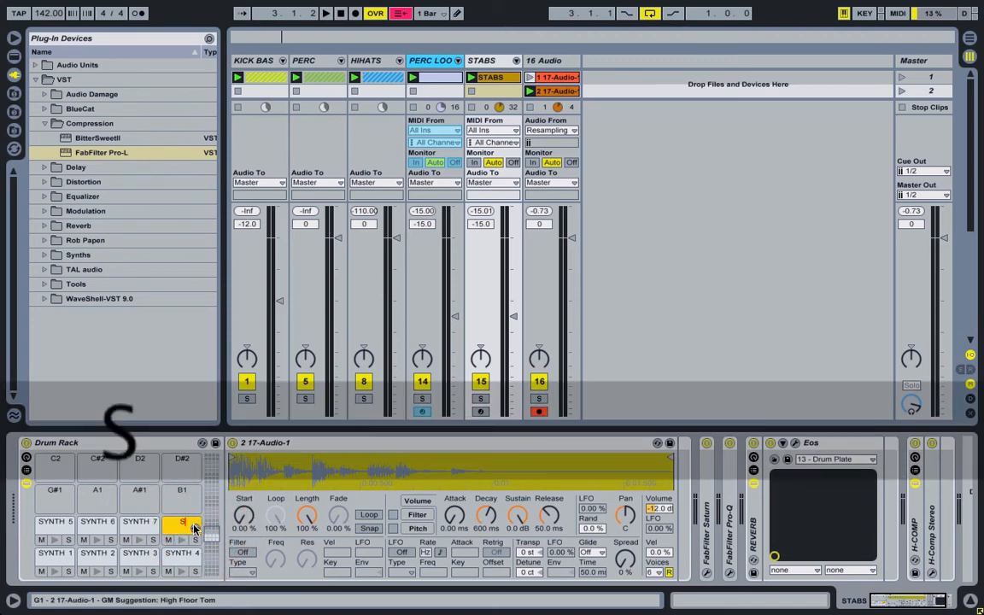
pyautogui.write('YNTH 8')
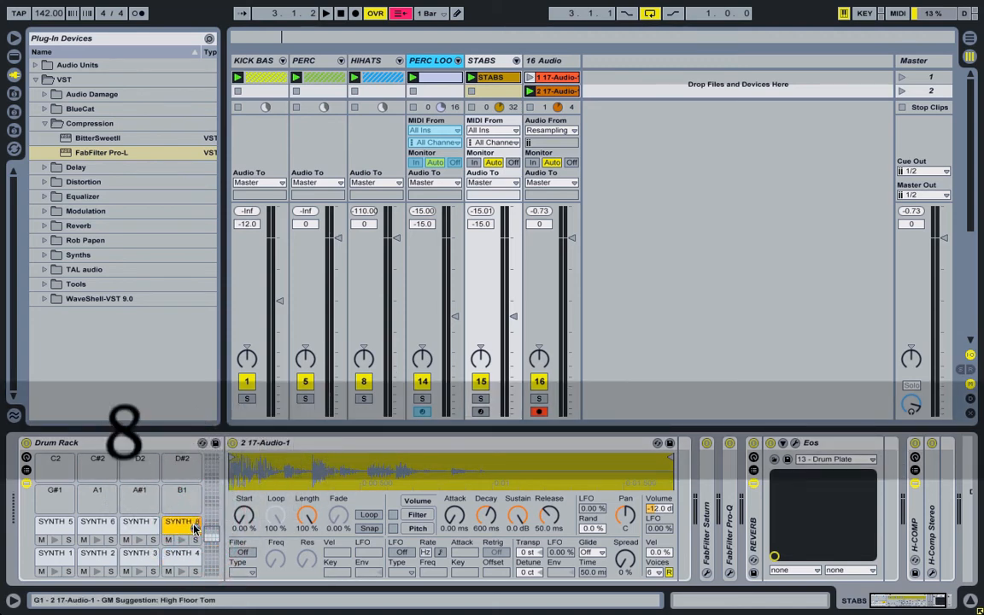
# Step: Delete the 16 Audio resampling track
pyautogui.click(736, 247)
pyautogui.click(553, 63)
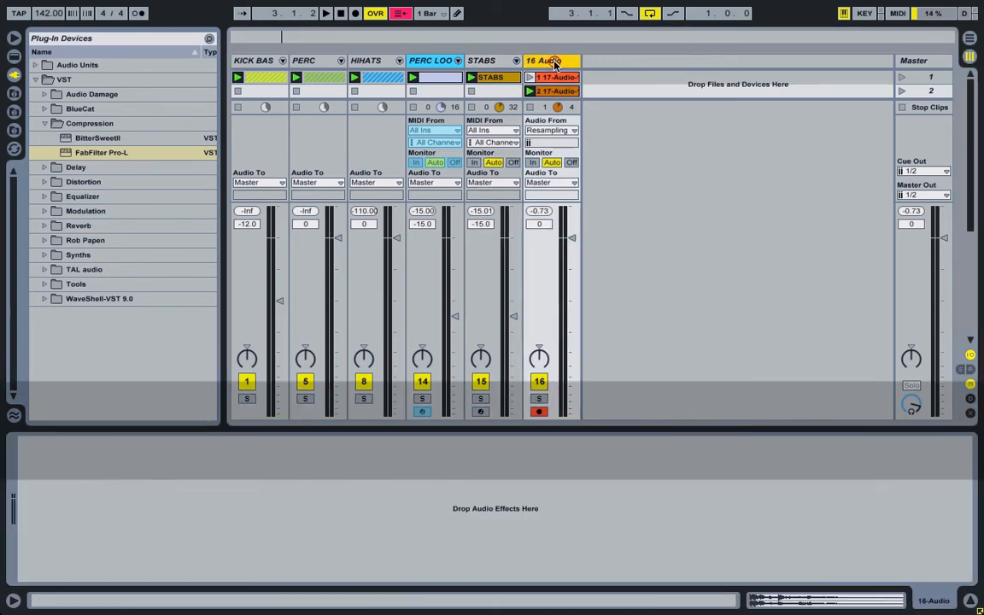
pyautogui.press('Delete')
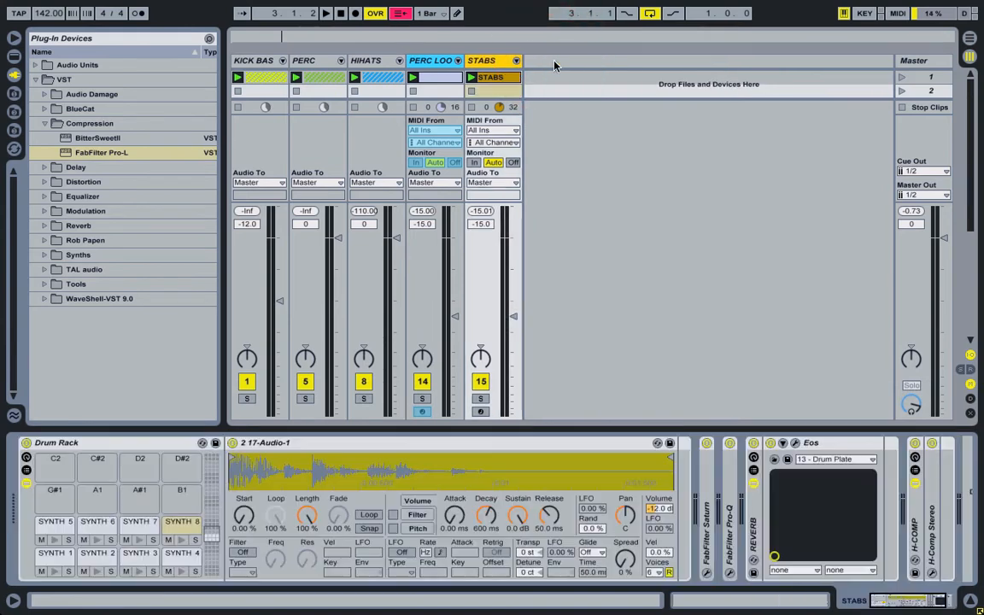
# Step: Set the sampler volume of both the SYNTH 7 and SYNTH 8 pads to 0 dB
pyautogui.click(151, 530)
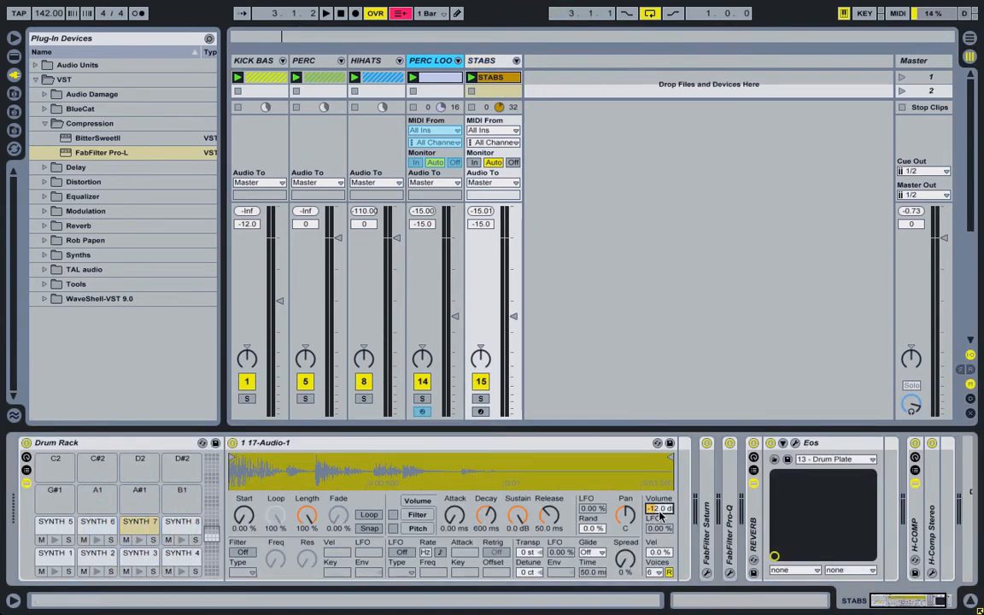
pyautogui.write('0')
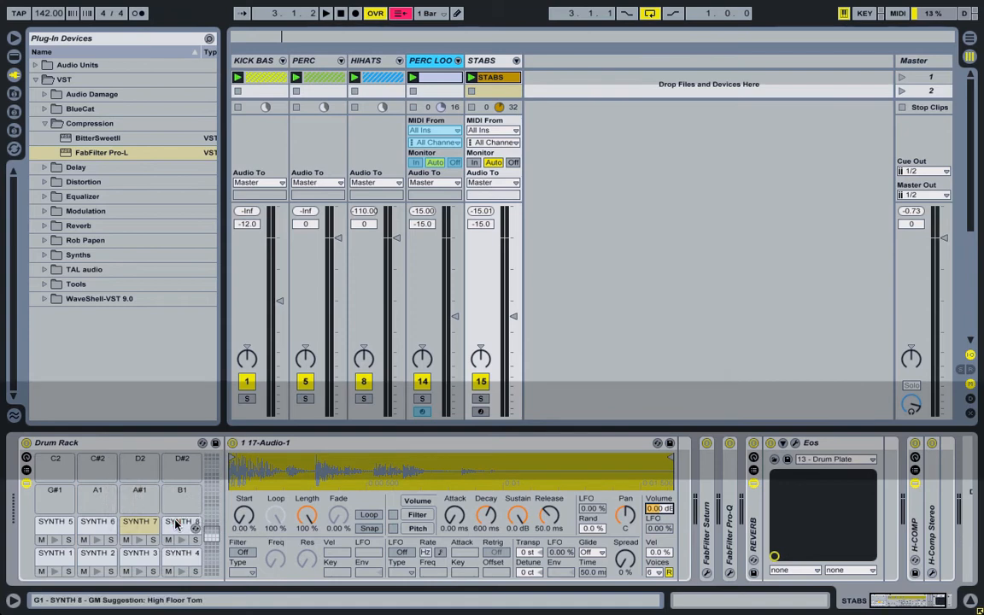
pyautogui.click(177, 523)
pyautogui.click(660, 509)
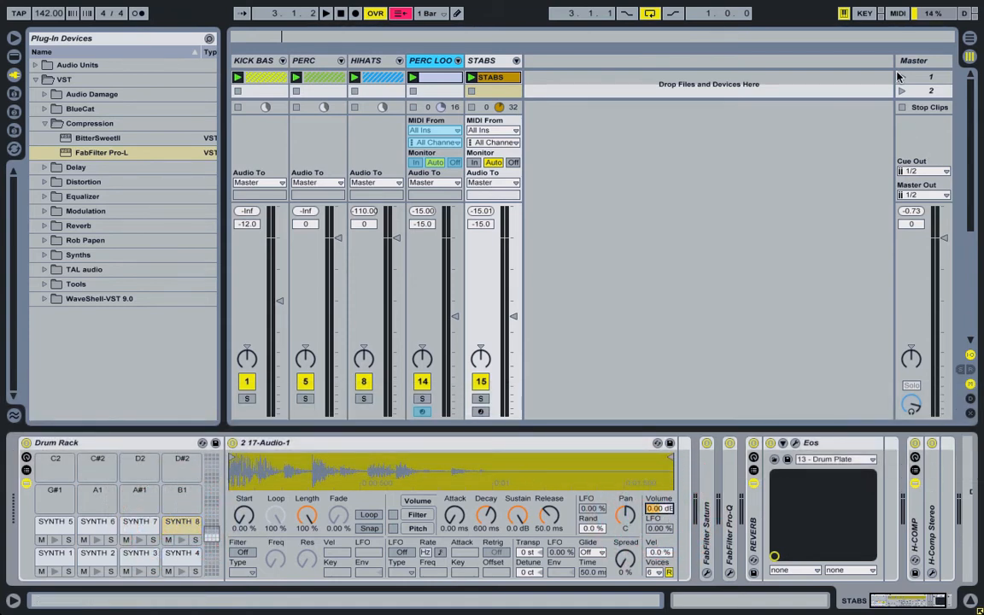
# Step: Play the first scene, mute the HIHATS and PERC tracks, and toggle the STABS track's mute
pyautogui.click(900, 77)
pyautogui.click(363, 381)
pyautogui.click(305, 382)
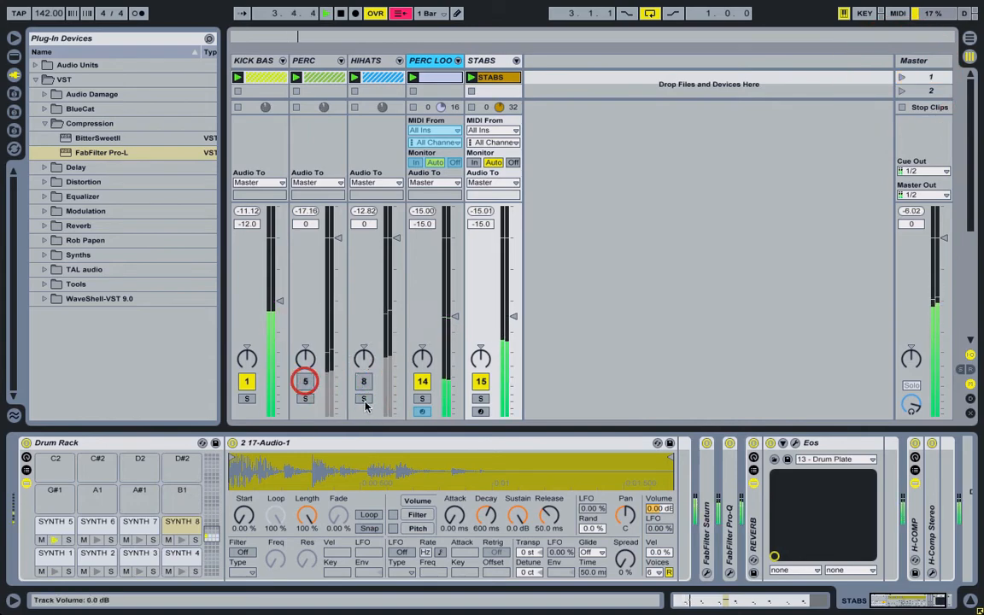
pyautogui.click(480, 381)
# Step: Open the STABS clip in an enlarged note editor with a 1/4 grid and duplicate SYNTH 6's bars 1-4 into bars 5-8
pyautogui.doubleClick(491, 77)
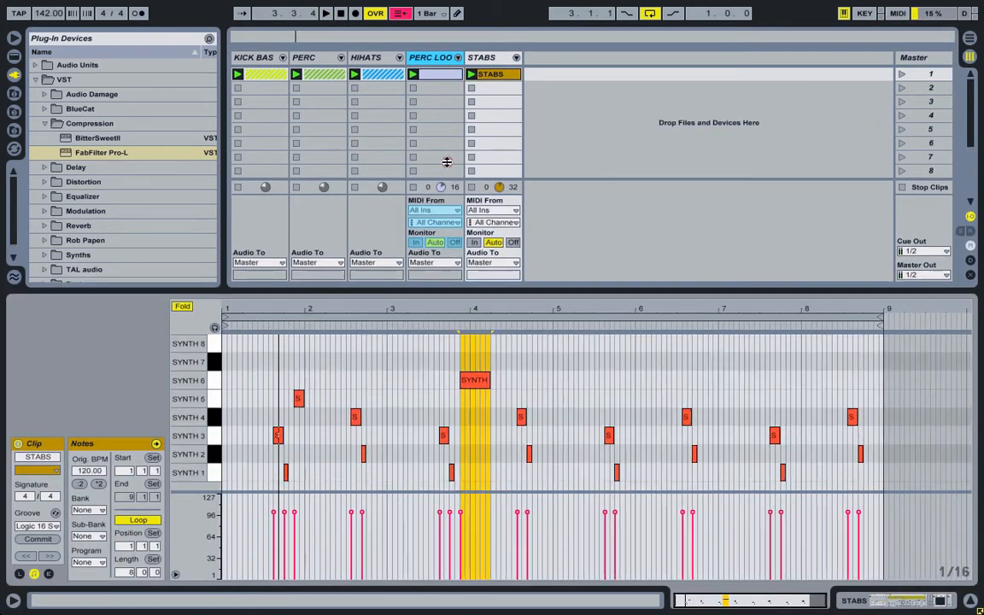
pyautogui.moveTo(472, 318); pyautogui.dragTo(439, 99)
pyautogui.rightClick(407, 155)
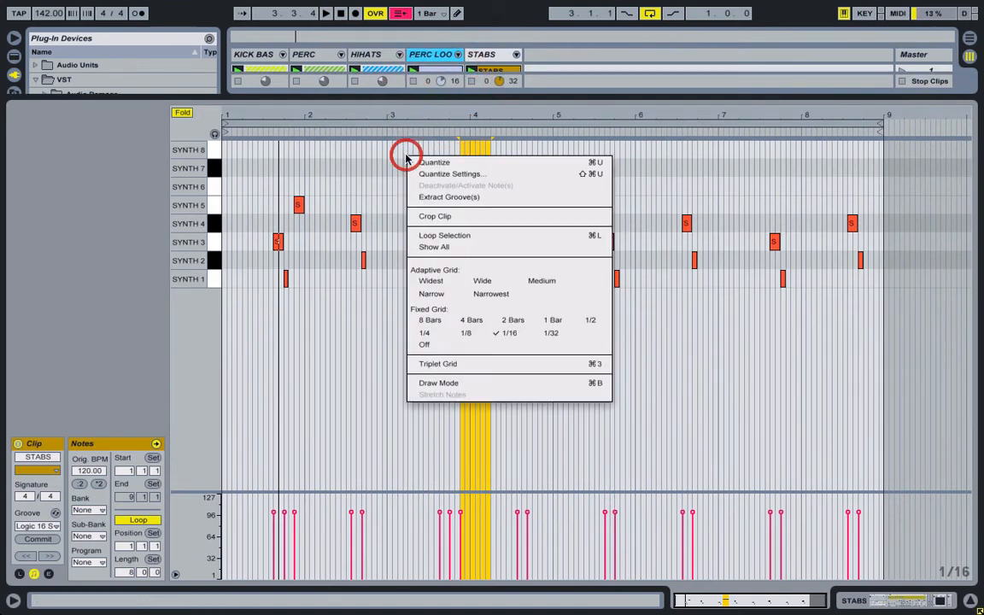
pyautogui.click(425, 335)
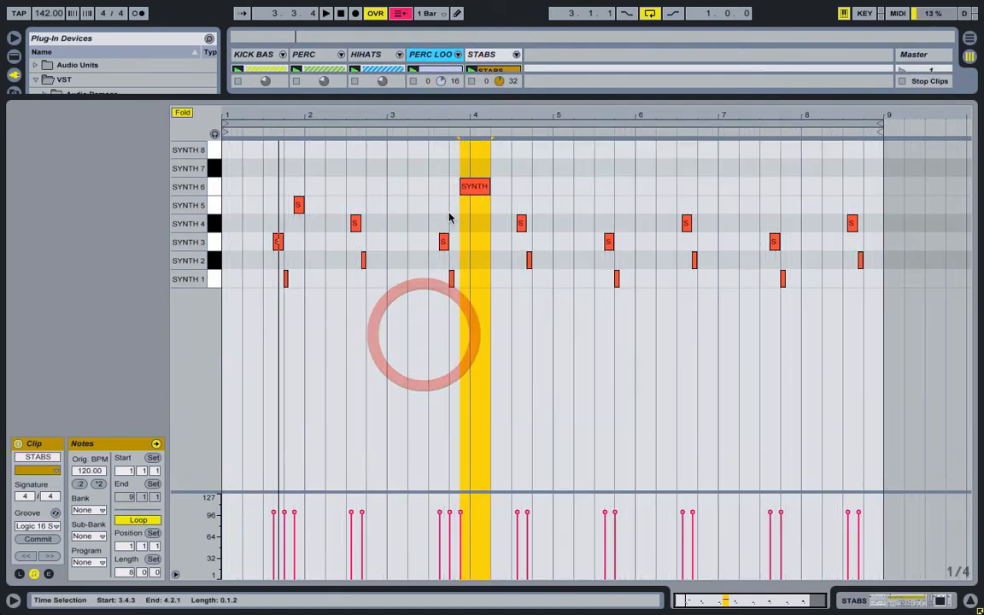
pyautogui.moveTo(227, 186); pyautogui.dragTo(397, 187)
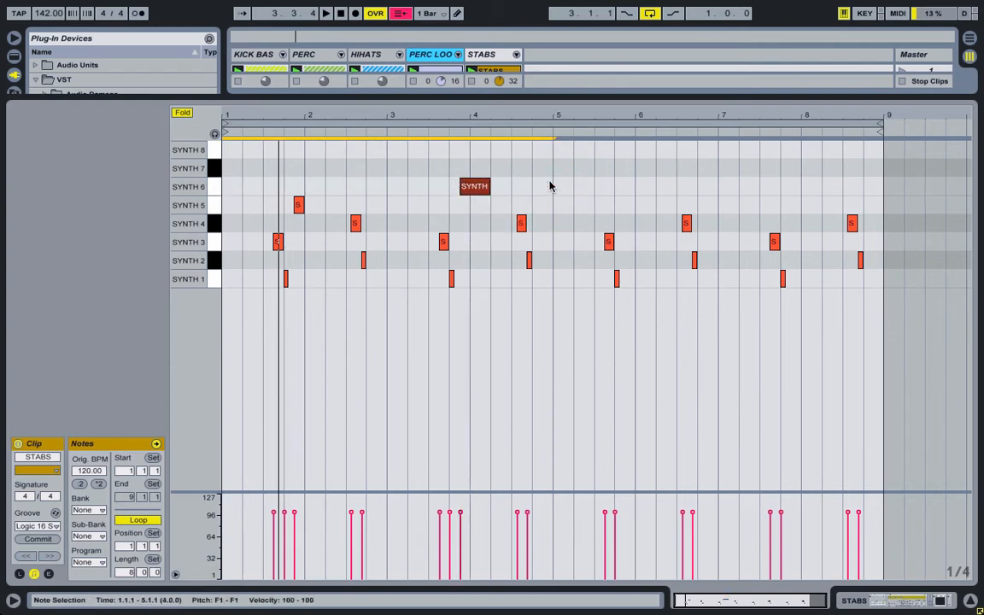
pyautogui.hotkey('ctrl', 'd')
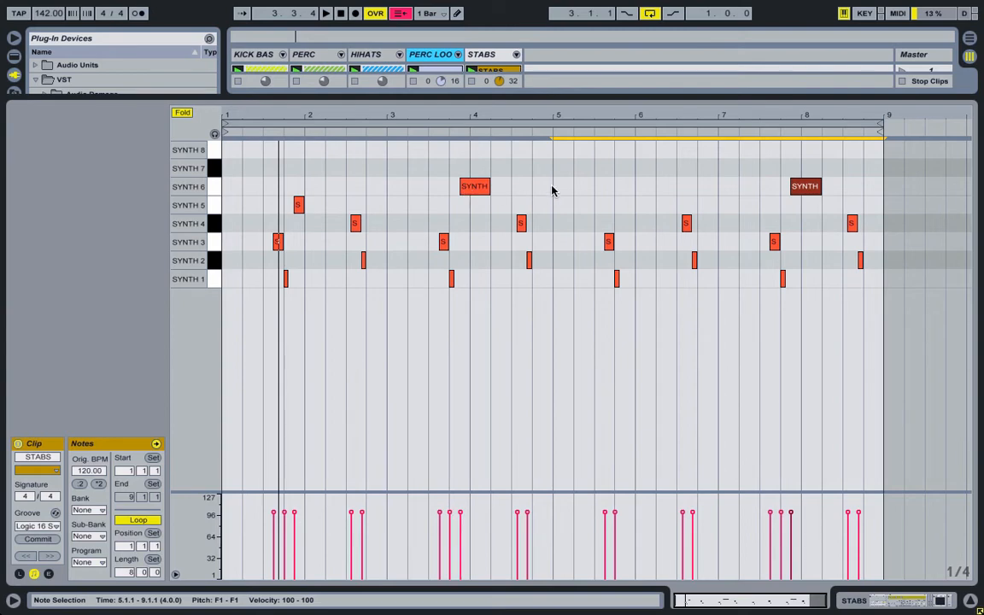
# Step: Set the note grid to 1/8 and move the earlier SYNTH 6 note to 5.3.1
pyautogui.rightClick(552, 189)
pyautogui.click(616, 380)
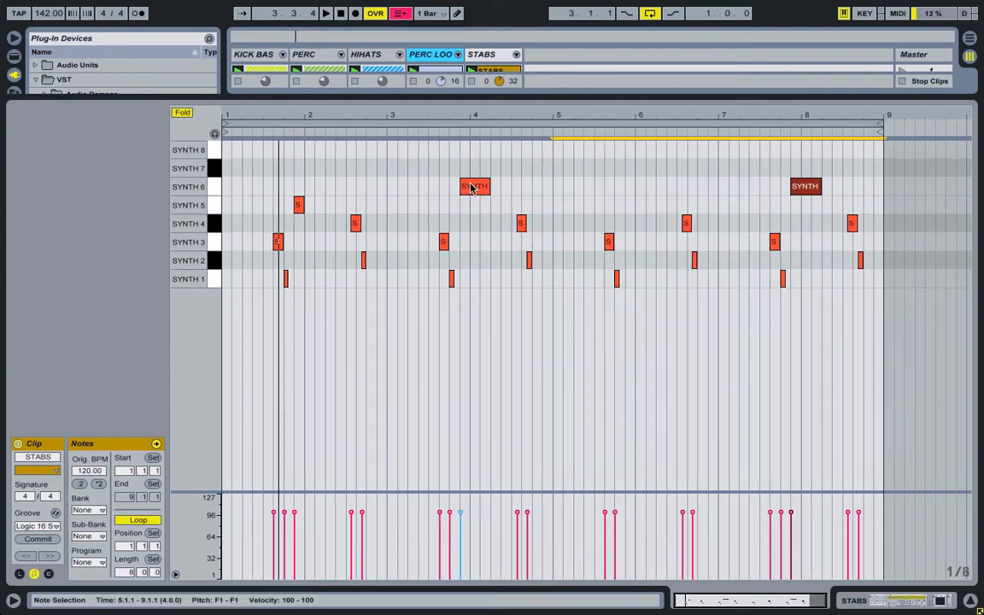
pyautogui.click(470, 188)
pyautogui.moveTo(470, 188); pyautogui.dragTo(607, 190)
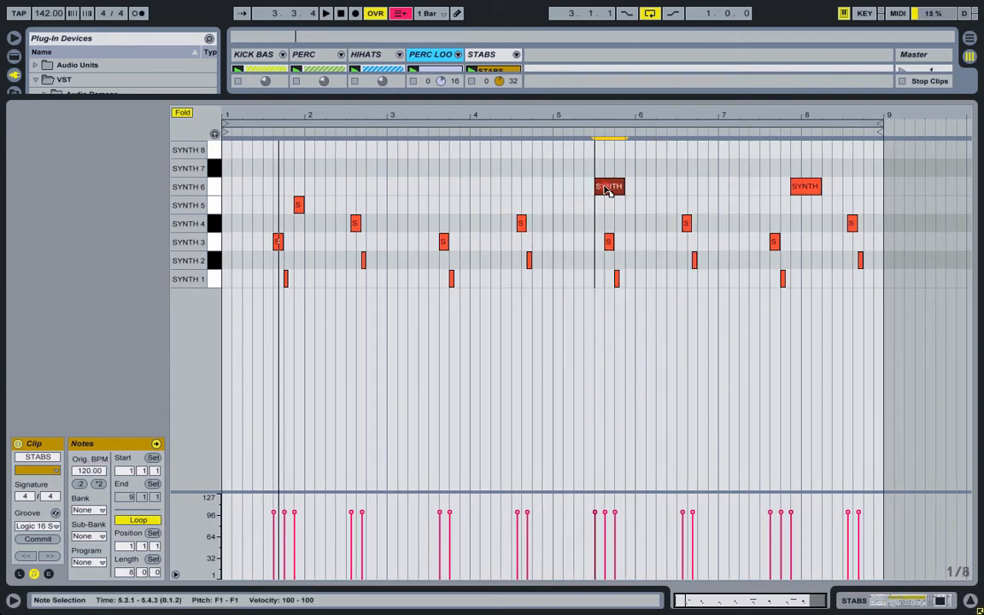
# Step: Move the earlier SYNTH 6 note to 5.4.3 and delete the SYNTH 6 note near the end of bar 7
pyautogui.click(634, 191)
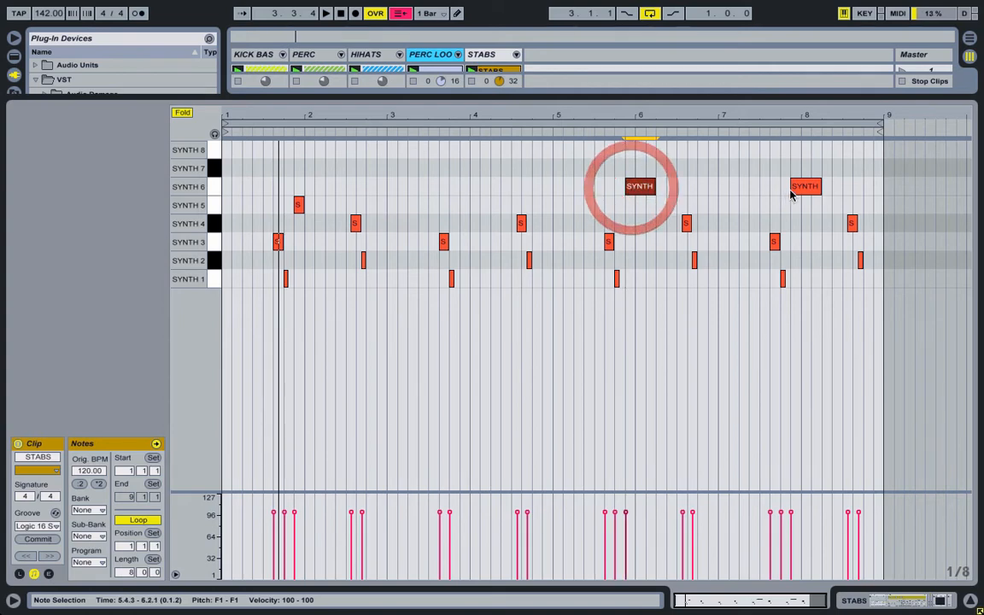
pyautogui.doubleClick(804, 191)
# Step: Set the note grid to 1/4 and add a SYNTH 7 note from 3.4.1 to 4.2.1
pyautogui.rightClick(360, 173)
pyautogui.click(395, 344)
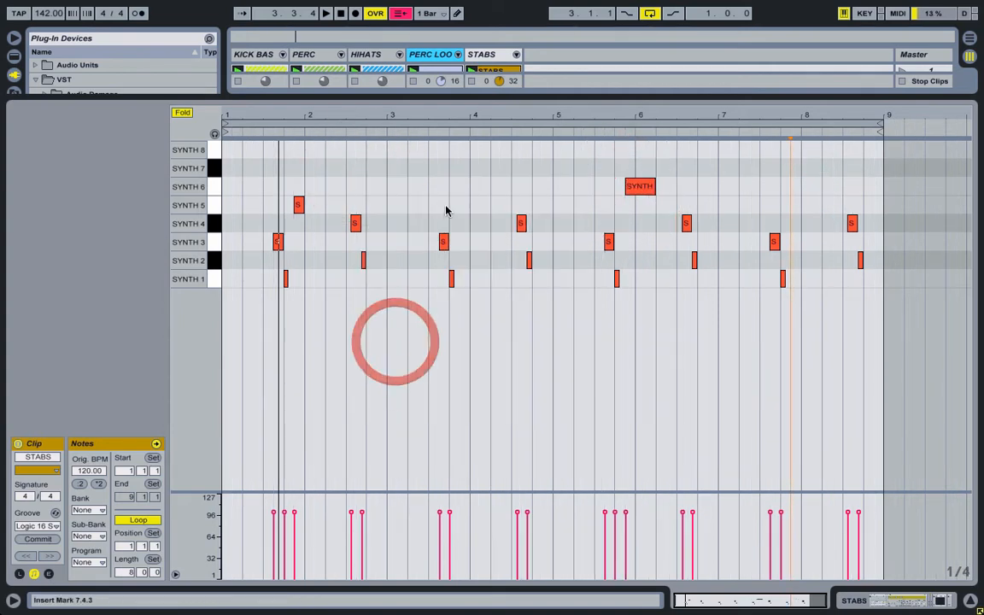
pyautogui.doubleClick(459, 150)
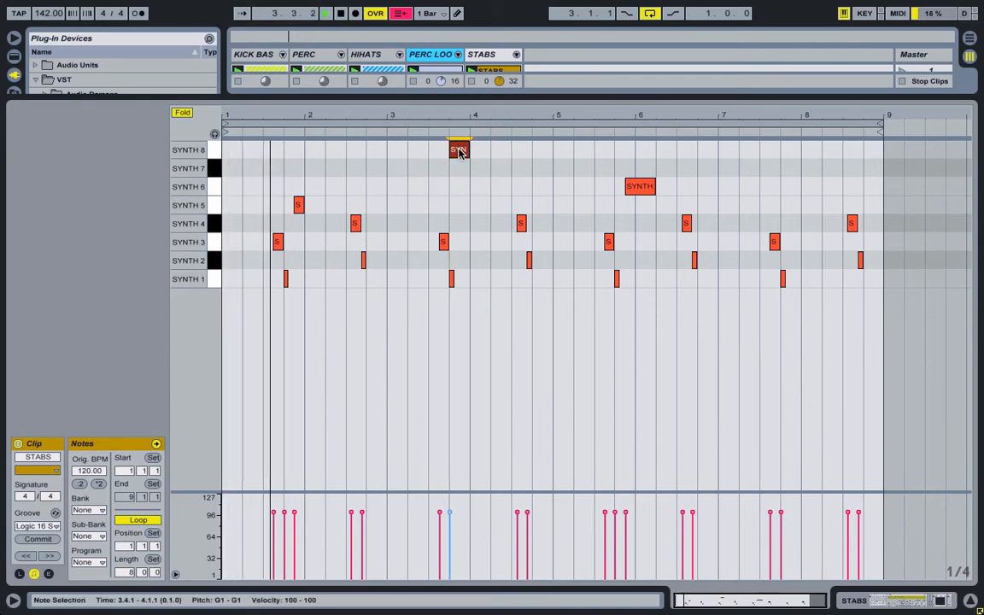
pyautogui.moveTo(458, 151); pyautogui.dragTo(459, 175)
pyautogui.click(461, 174)
pyautogui.click(461, 175)
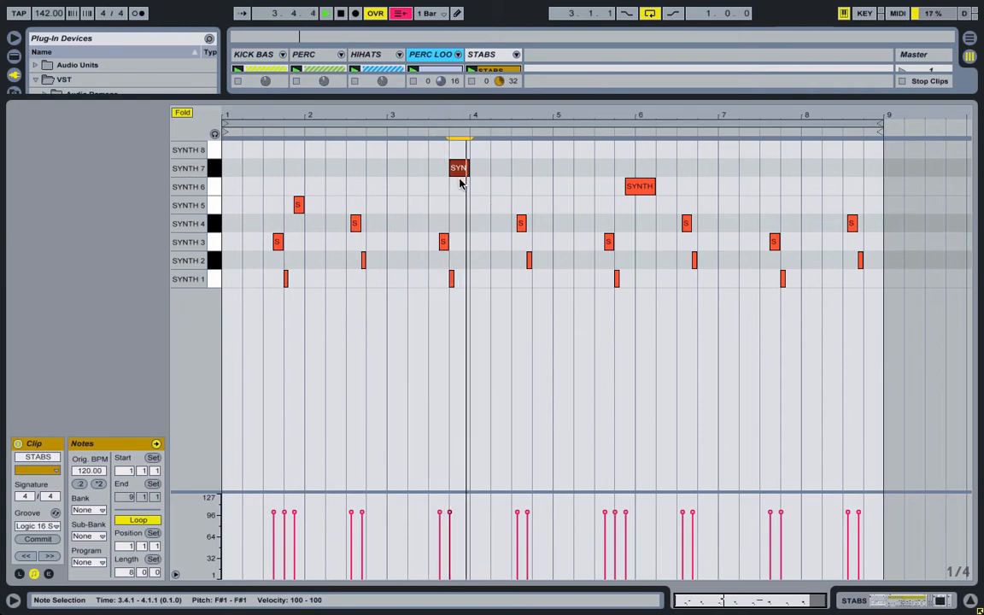
pyautogui.moveTo(469, 168); pyautogui.dragTo(491, 168)
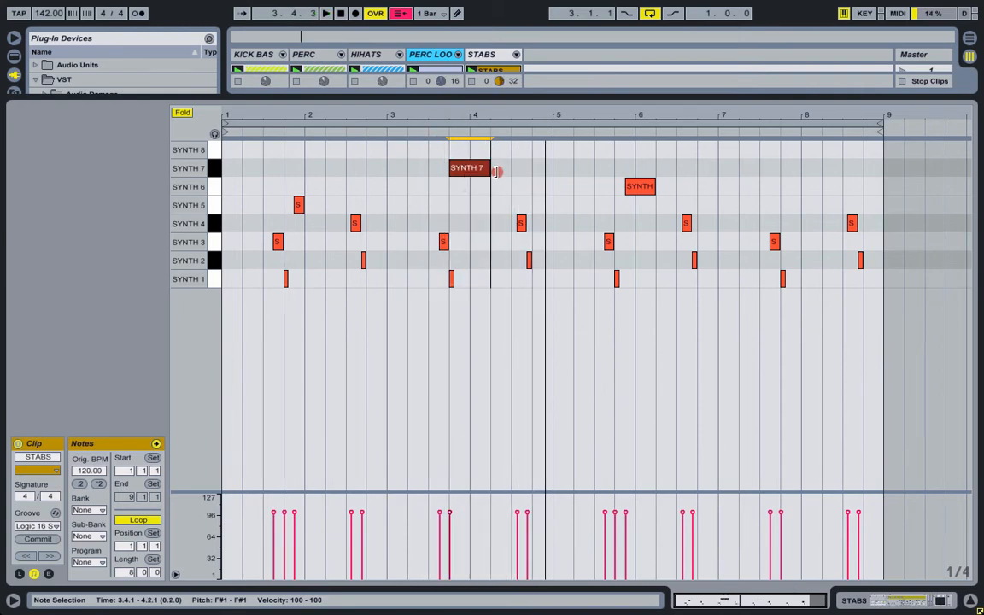
# Step: Add a SYNTH 8 note from 7.4.1 to 8.3.1 and extend the SYNTH 7 note to 4.3.1
pyautogui.doubleClick(792, 150)
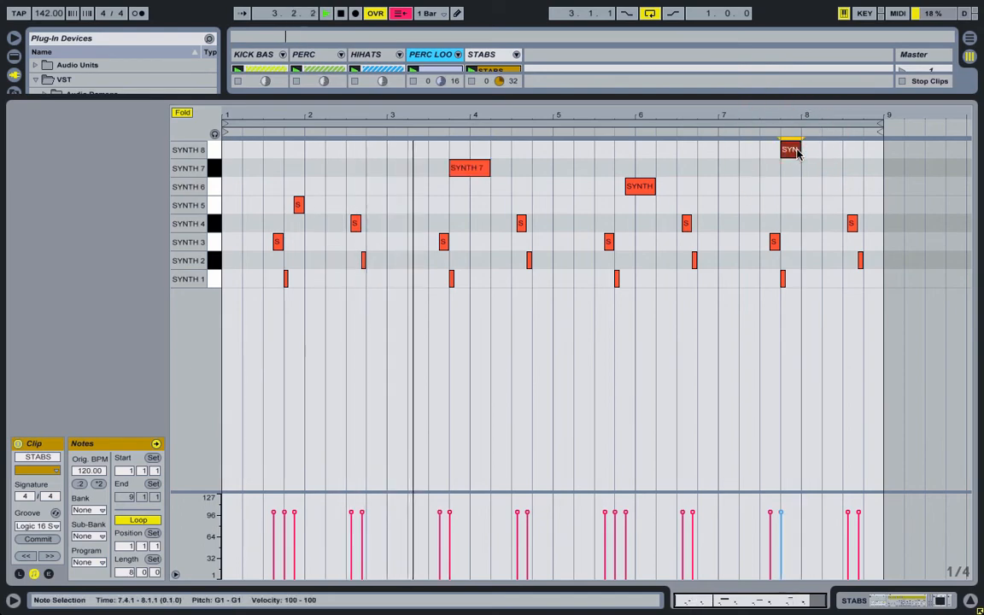
pyautogui.moveTo(799, 149); pyautogui.dragTo(843, 149)
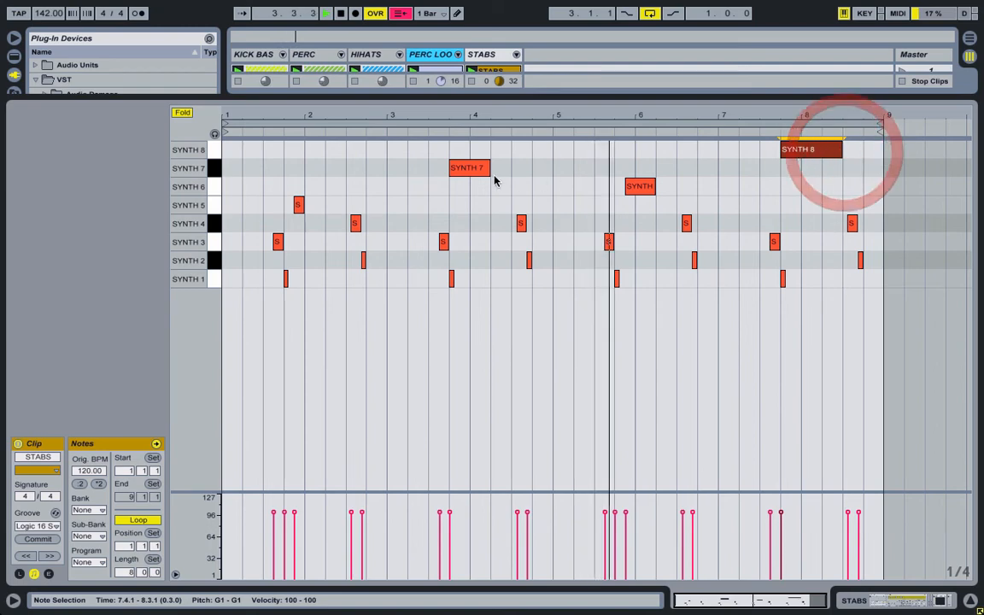
pyautogui.moveTo(487, 168); pyautogui.dragTo(505, 174)
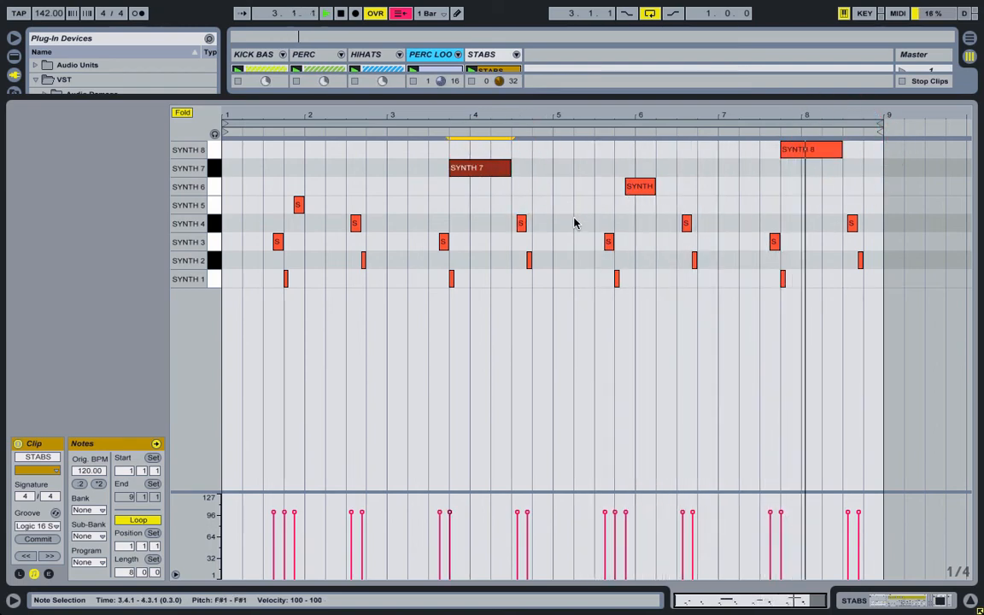
# Step: Review the STABS track's mixer levels and its clip's notes during playback
pyautogui.click(481, 54)
pyautogui.click(481, 55)
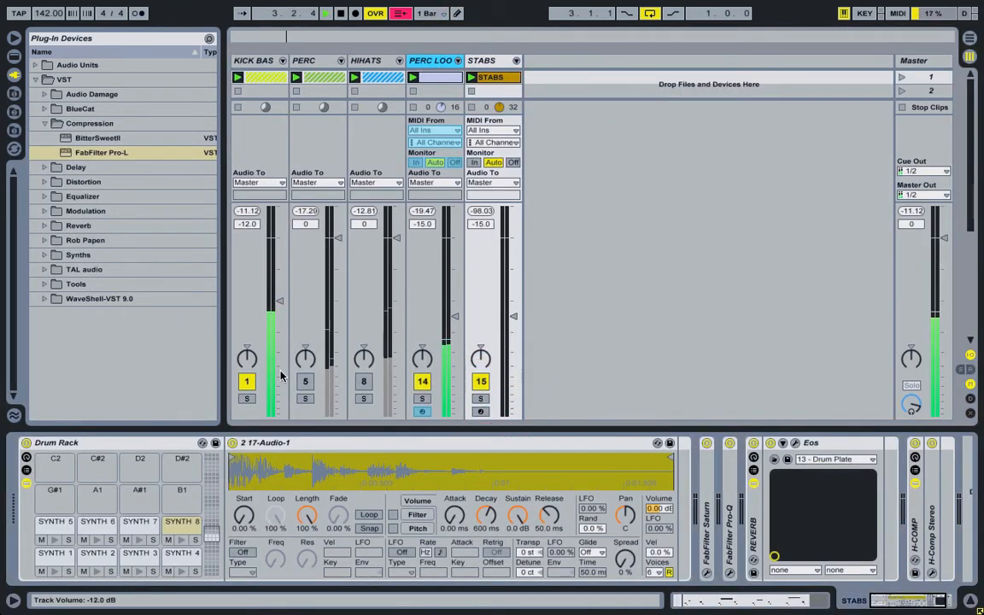
pyautogui.doubleClick(485, 78)
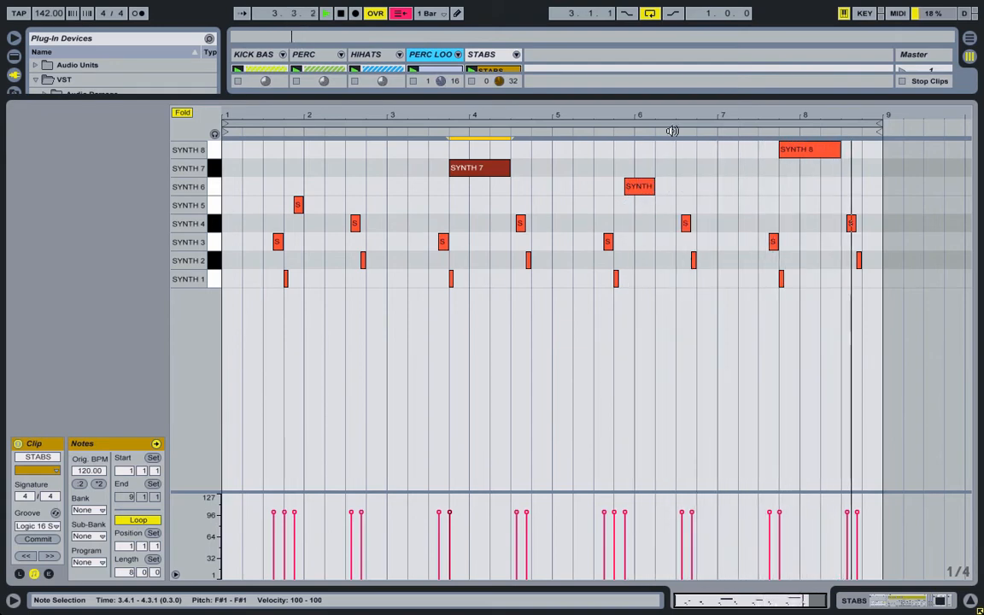
pyautogui.click(488, 54)
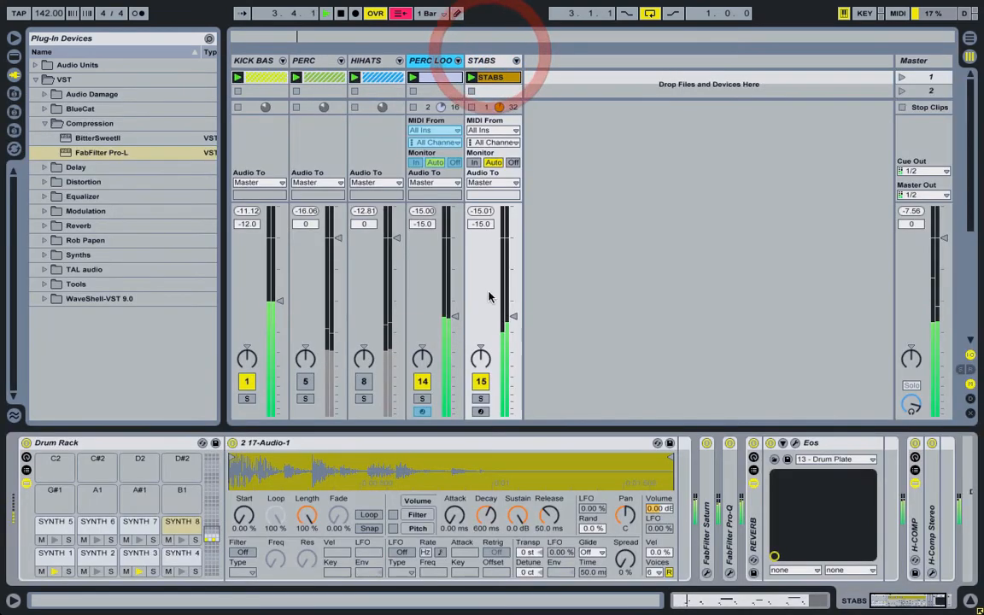
# Step: Solo the STABS track, set its Eos reverb to 10% mix and 0.89 s decay, and fold the device
pyautogui.click(480, 398)
pyautogui.click(798, 444)
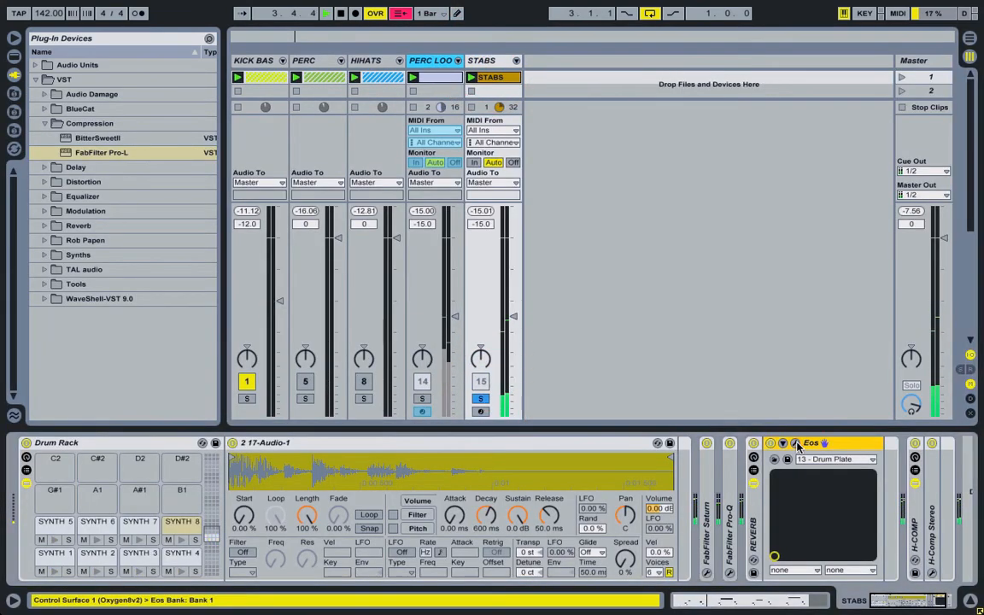
pyautogui.click(406, 461)
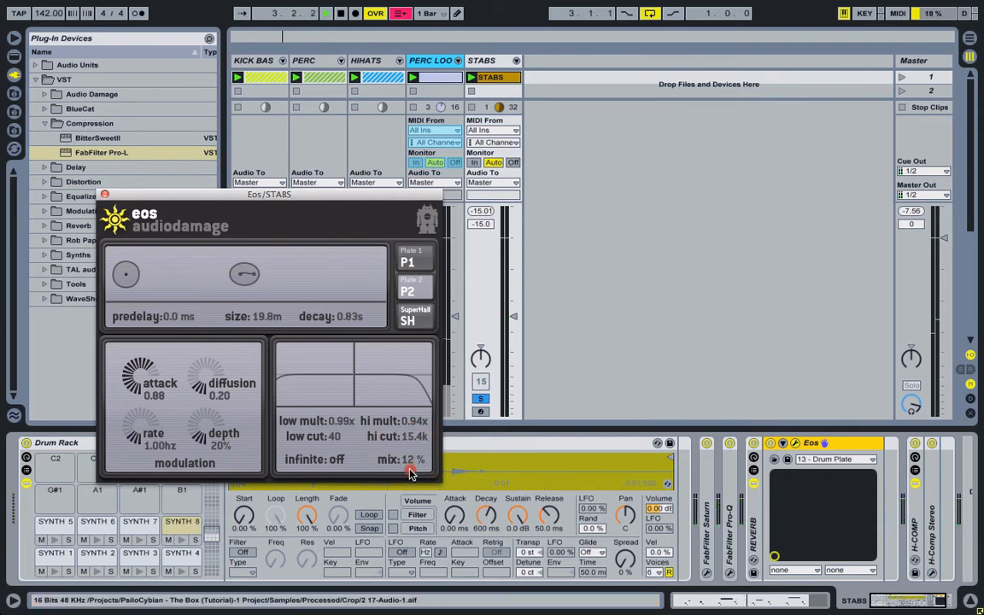
pyautogui.click(355, 317)
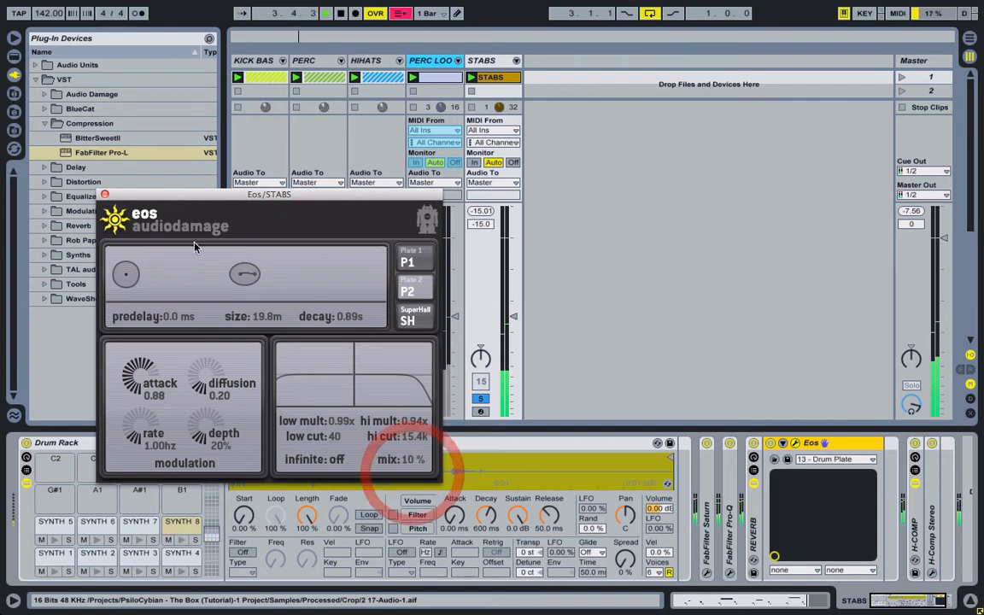
pyautogui.click(104, 194)
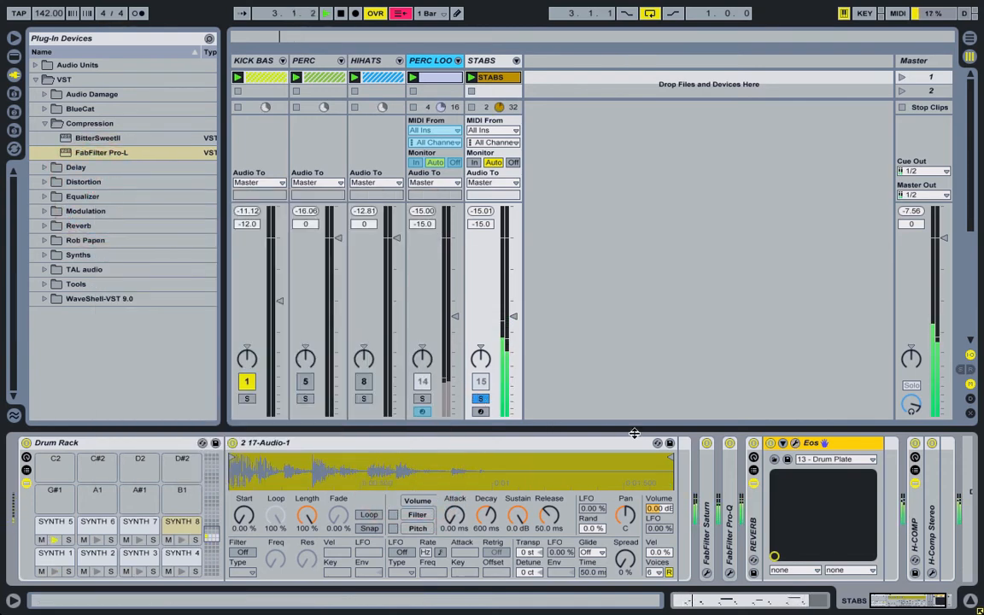
pyautogui.doubleClick(810, 444)
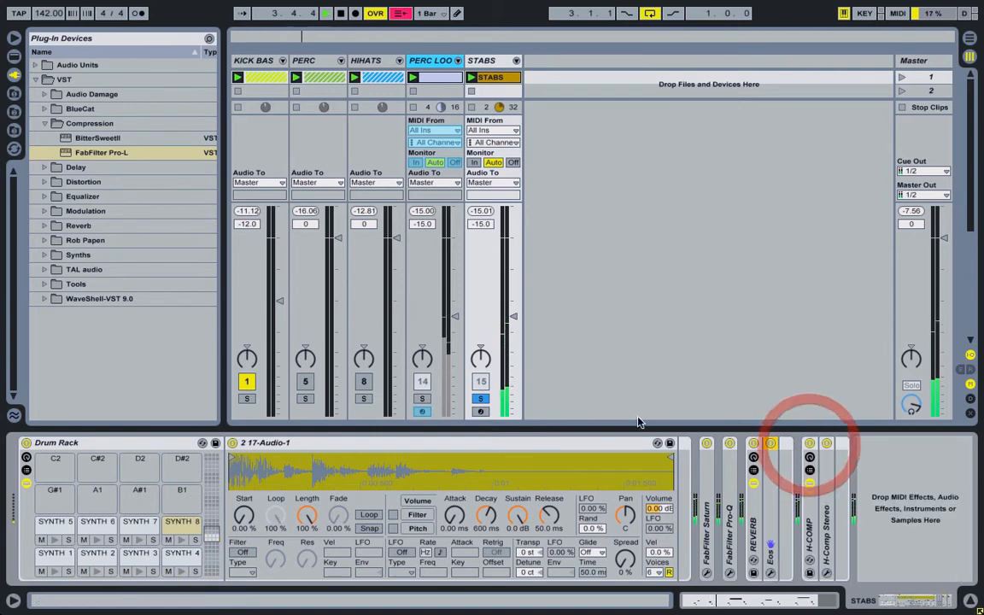
# Step: Take the STABS track out of solo and unmute the HIHATS and PERC tracks
pyautogui.click(480, 398)
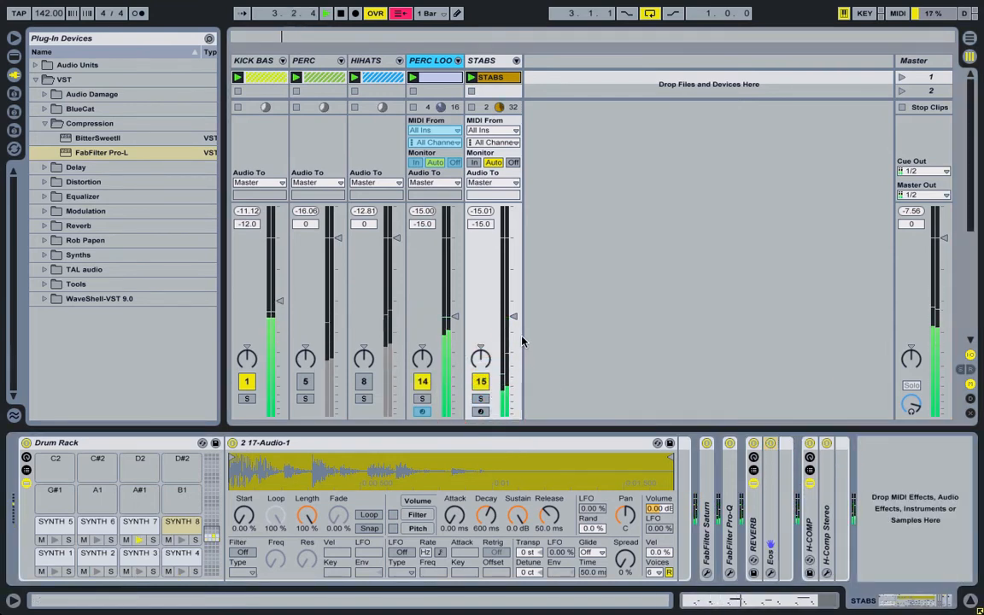
pyautogui.click(363, 381)
pyautogui.click(305, 381)
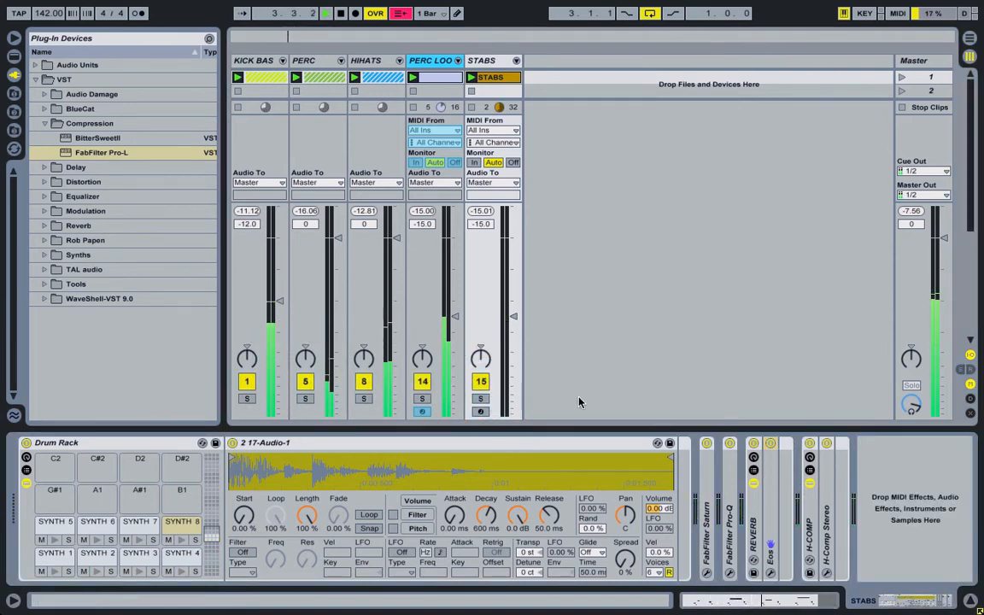
# Step: Enable both FabFilter Pro-L limiters on the Master track
pyautogui.click(913, 60)
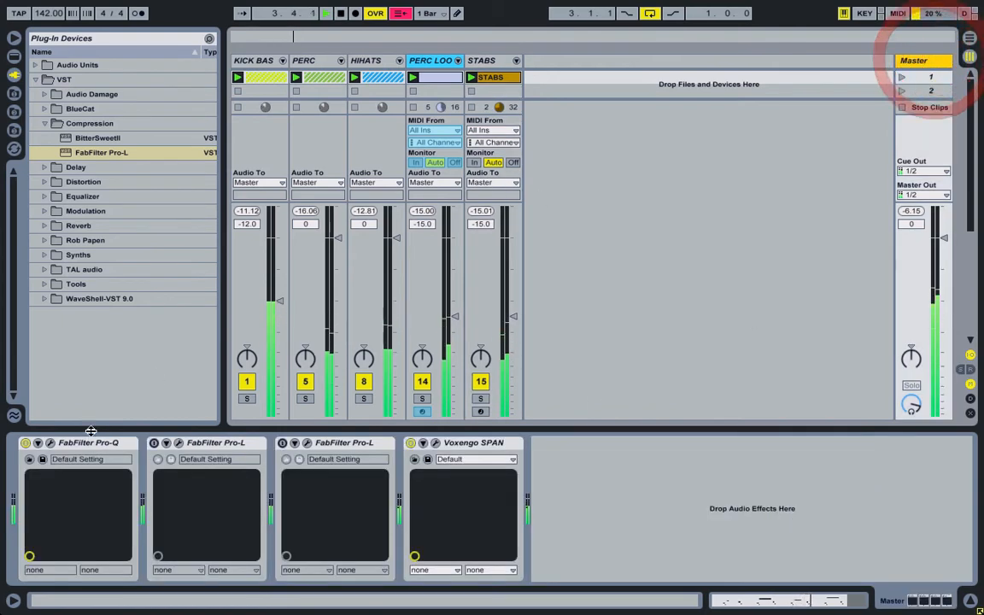
pyautogui.click(152, 443)
pyautogui.click(283, 443)
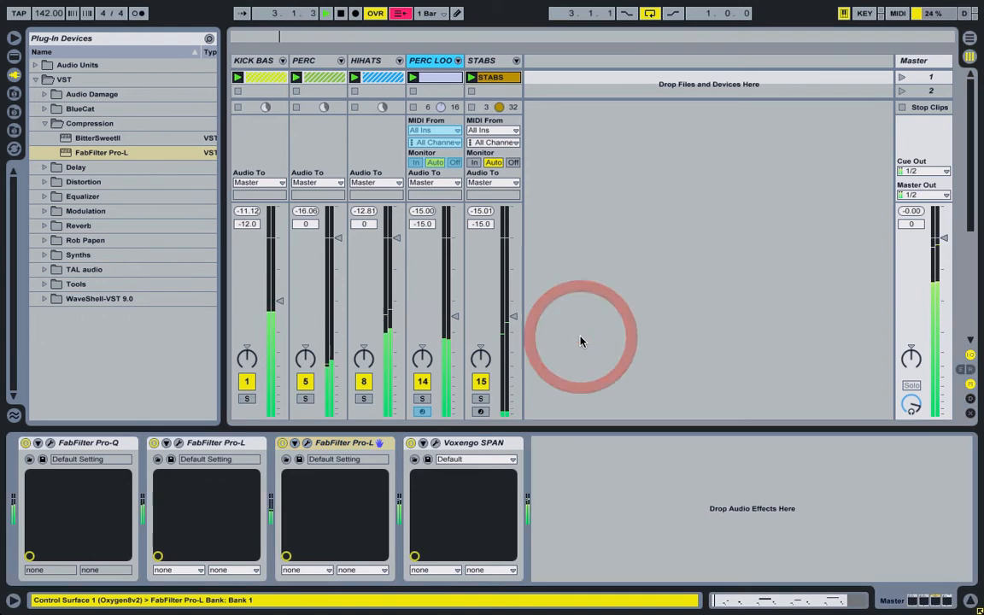
pyautogui.press('Tab')
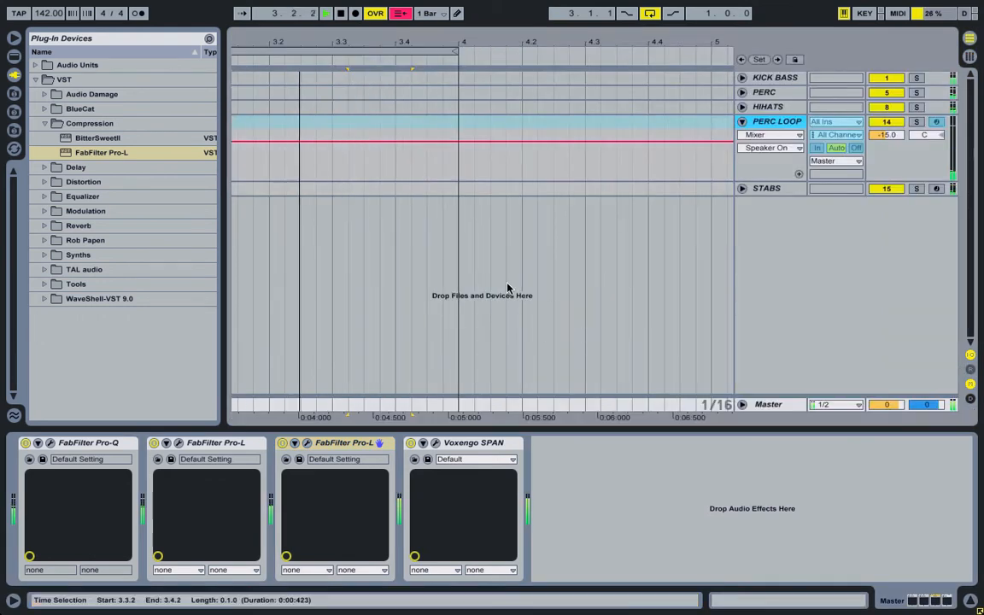
pyautogui.press('Tab')
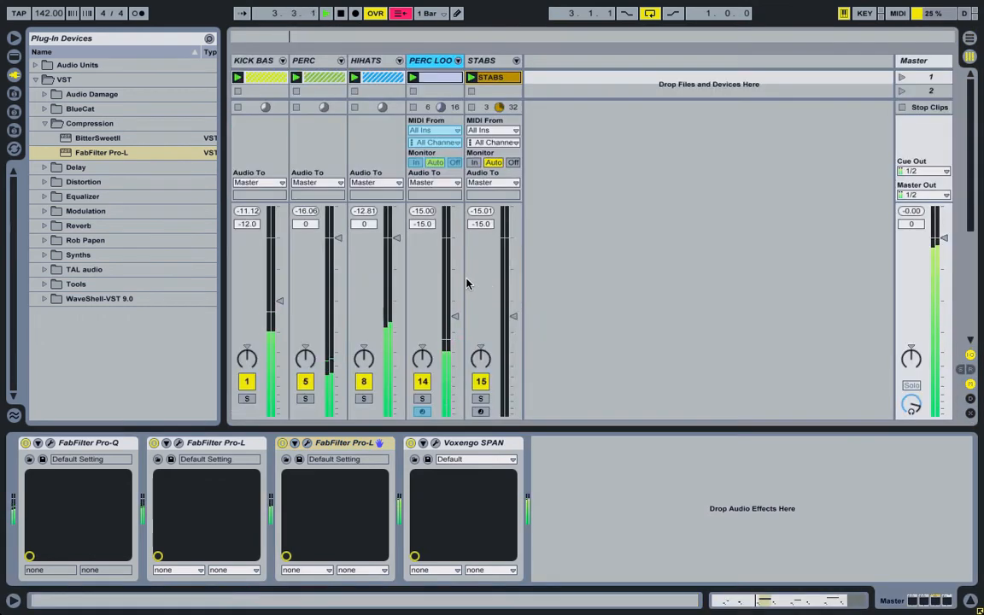
pyautogui.click(12, 56)
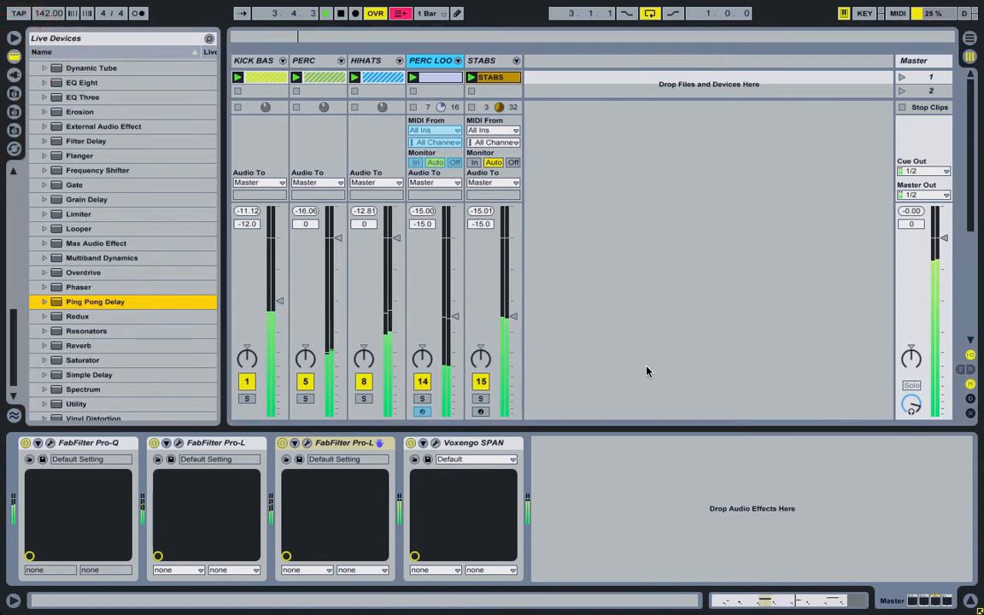
pyautogui.click(598, 362)
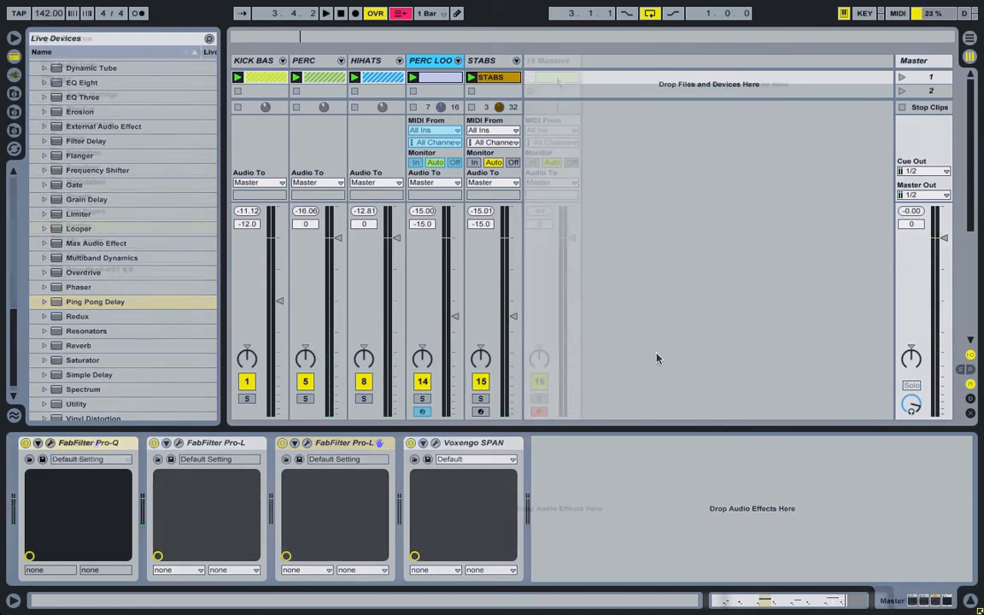
# Step: Open the 16 Massive clip, set its grid to 1/4, and add a one-beat G3 note at the start
pyautogui.click(554, 66)
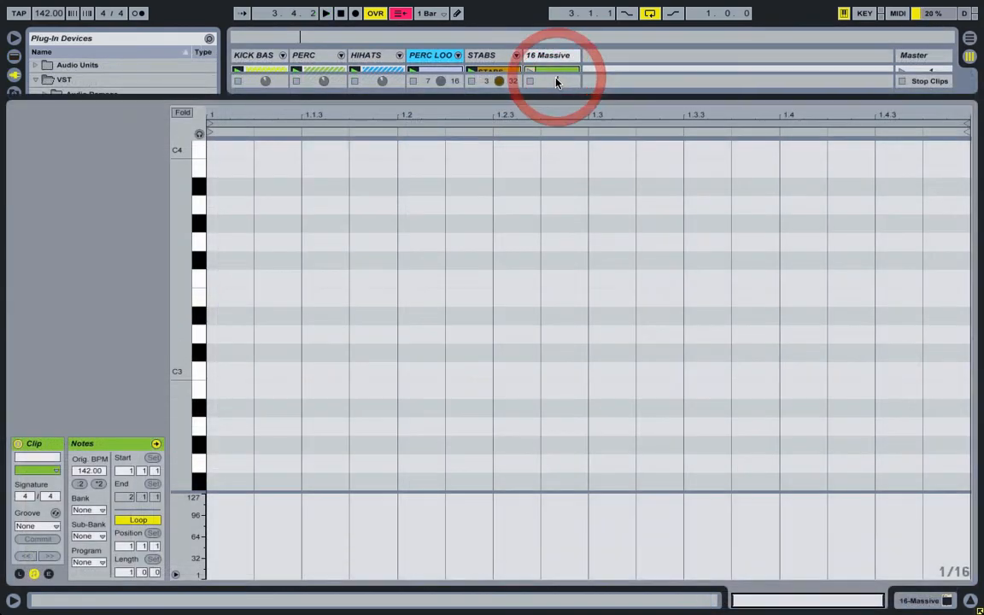
pyautogui.rightClick(451, 241)
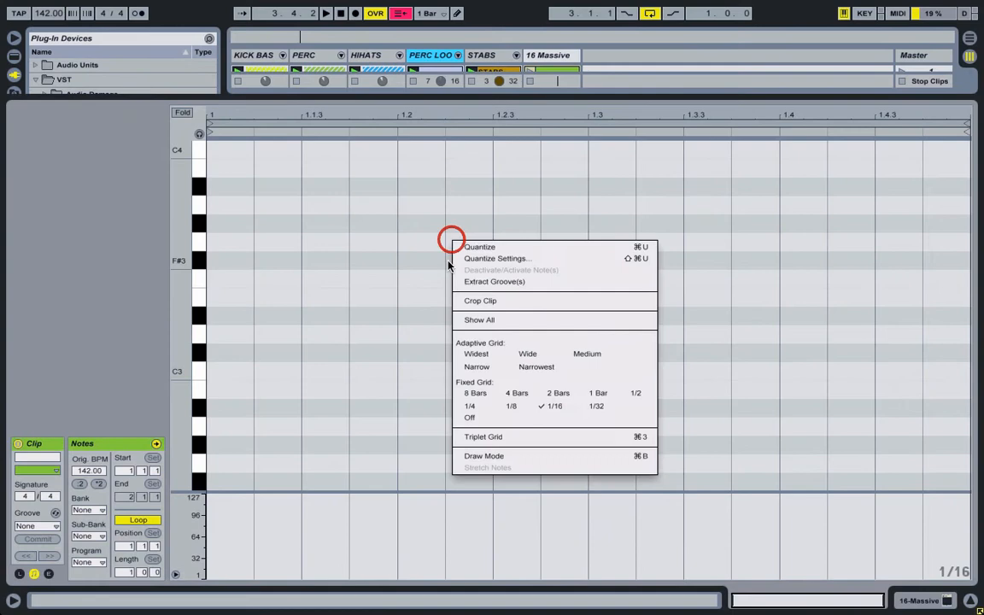
pyautogui.click(470, 407)
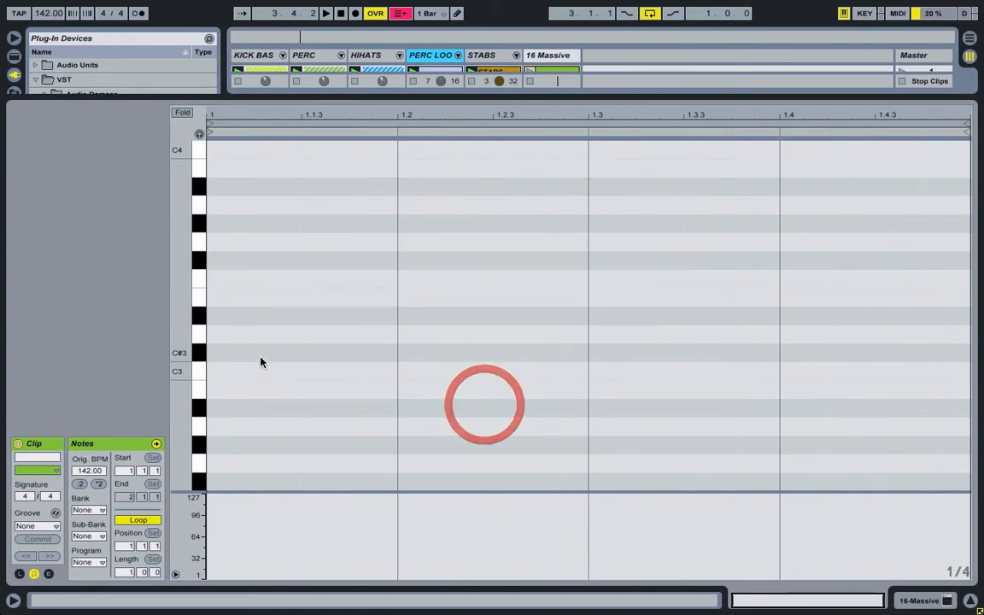
pyautogui.doubleClick(231, 247)
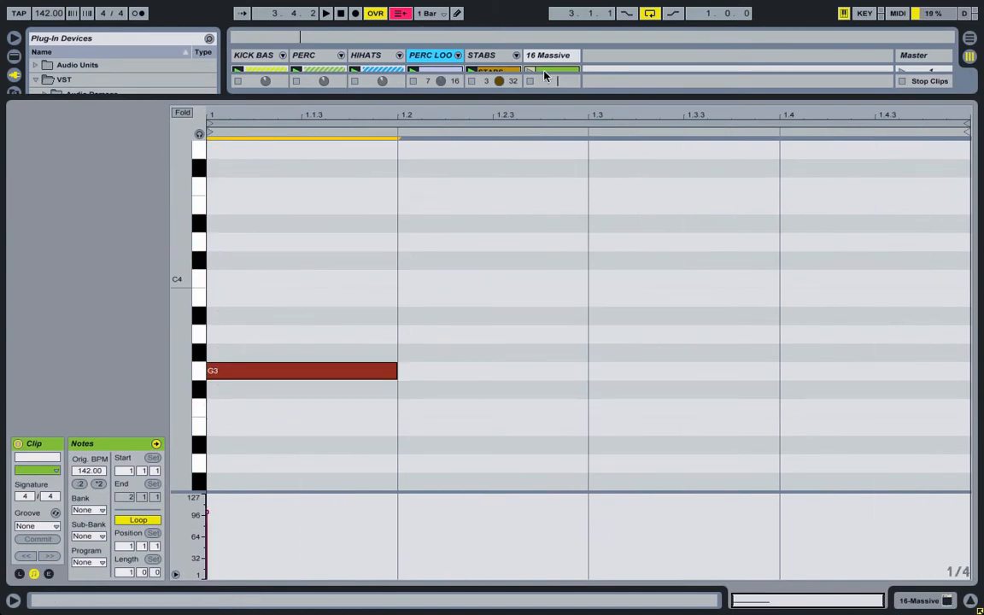
# Step: Show the 16 Massive track's devices, solo the track, and launch its clip
pyautogui.doubleClick(557, 54)
pyautogui.press('space')
pyautogui.press('space')
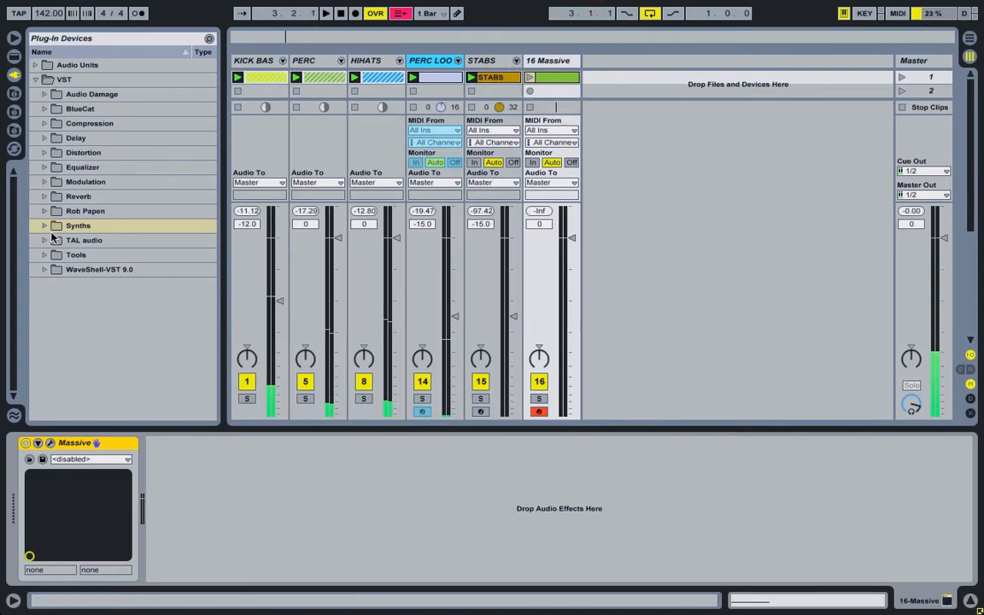
pyautogui.click(539, 399)
pyautogui.press('space')
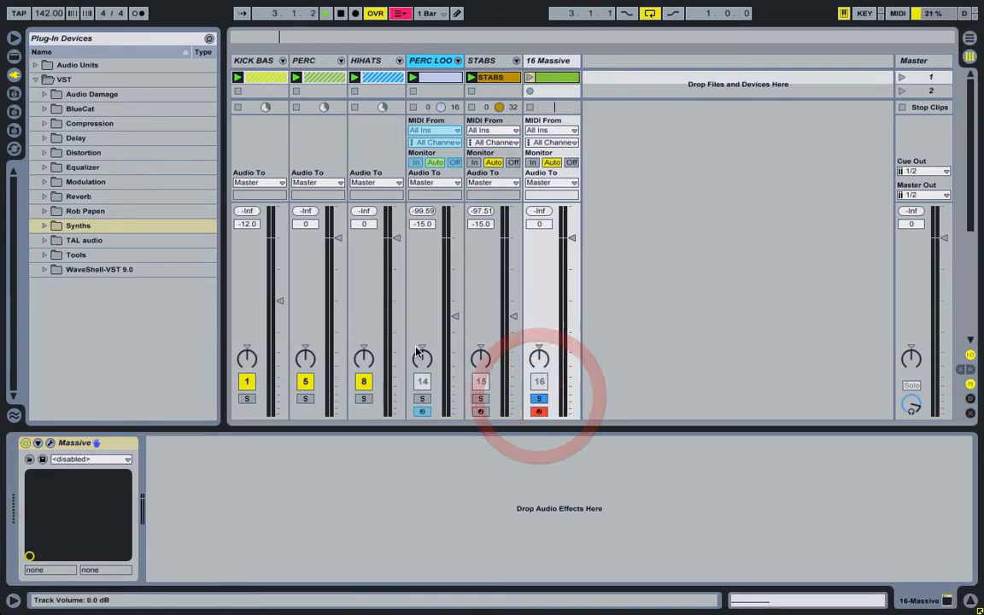
pyautogui.press('space')
pyautogui.click(530, 77)
# Step: Load the sound TheBox_PercSynth.ksd into Massive and close the plug-in window
pyautogui.click(51, 442)
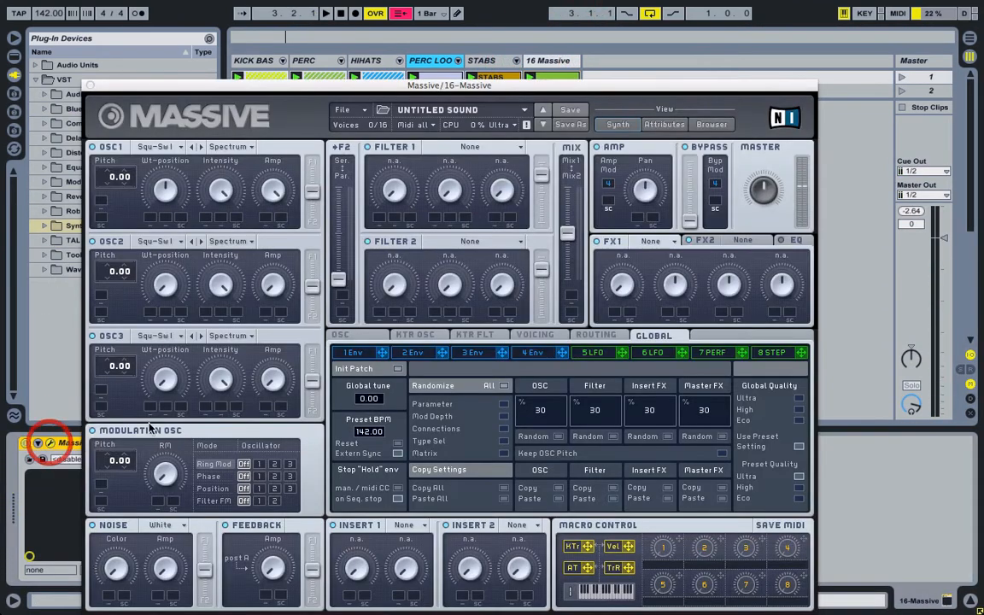
pyautogui.click(356, 109)
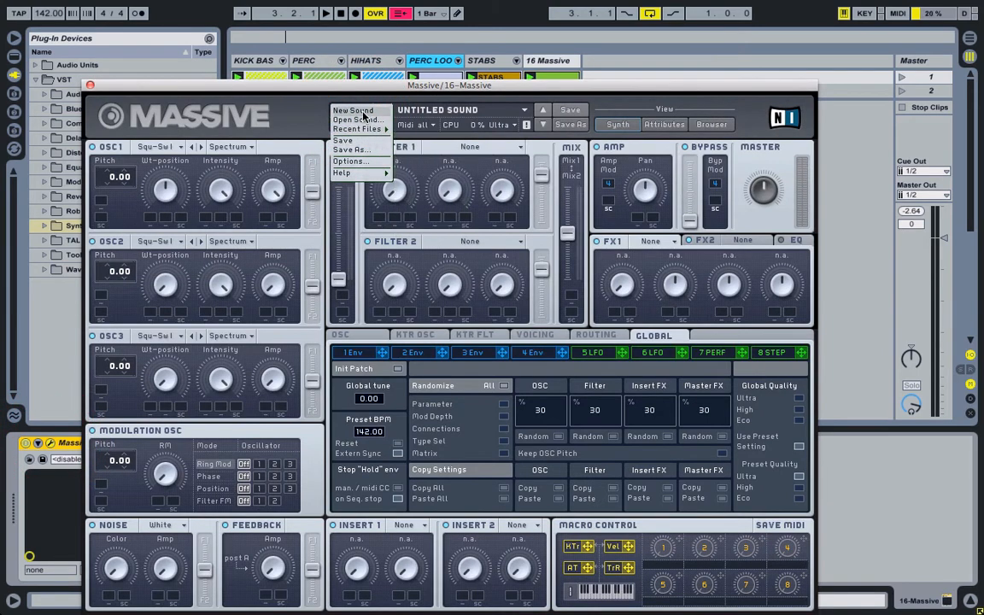
pyautogui.click(357, 120)
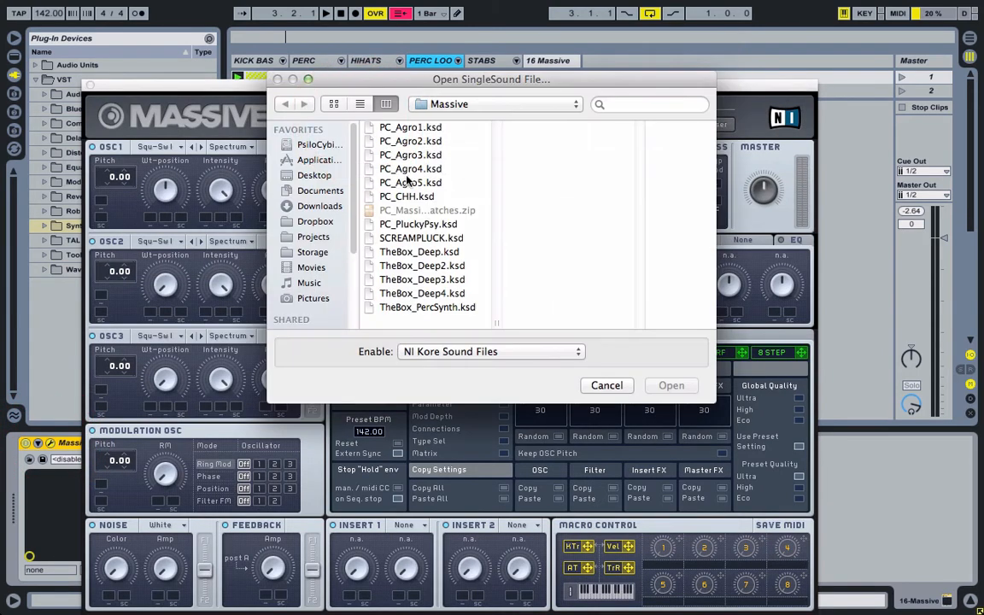
pyautogui.click(437, 307)
pyautogui.click(670, 387)
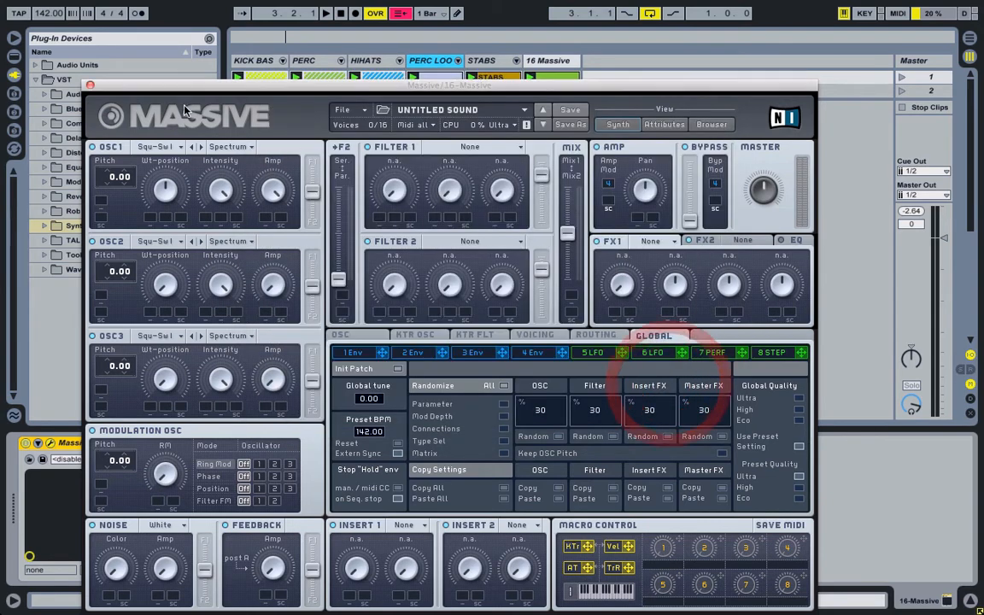
pyautogui.click(91, 86)
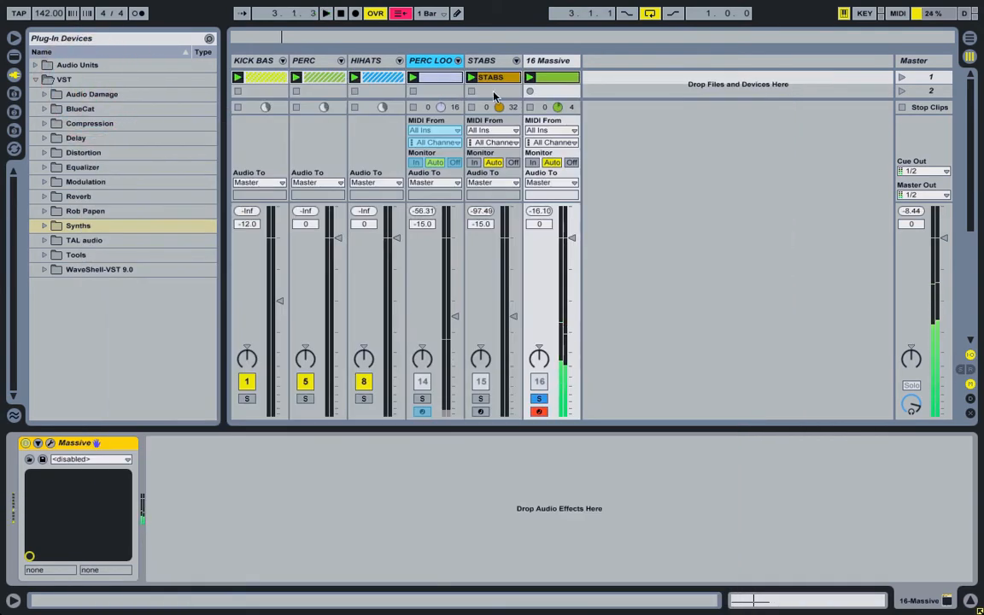
# Step: In the 16 Massive clip, raise the first note to G#3 and add a one-beat G3 note on beat 2
pyautogui.doubleClick(557, 81)
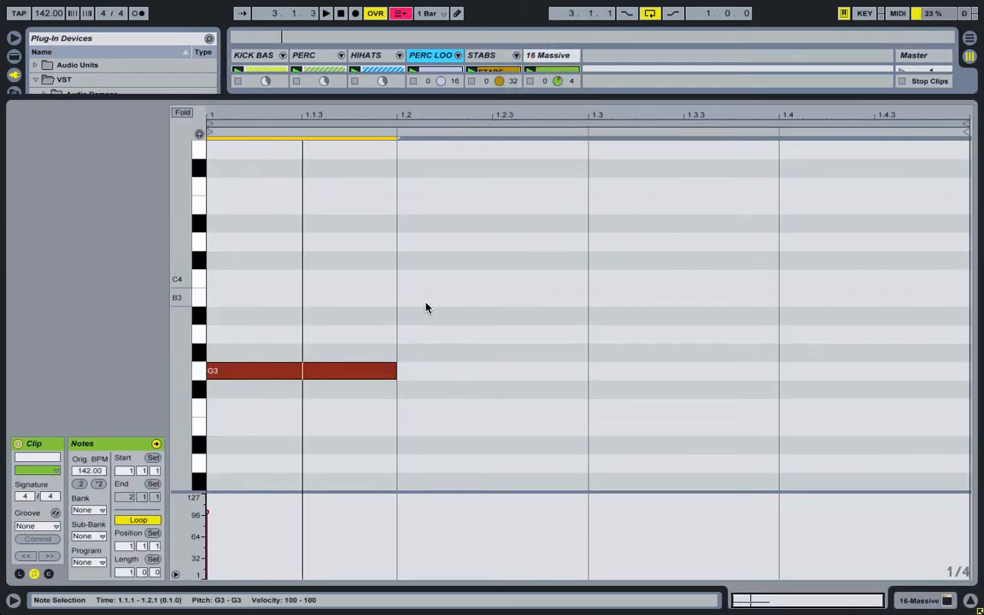
pyautogui.moveTo(437, 114); pyautogui.dragTo(438, 104)
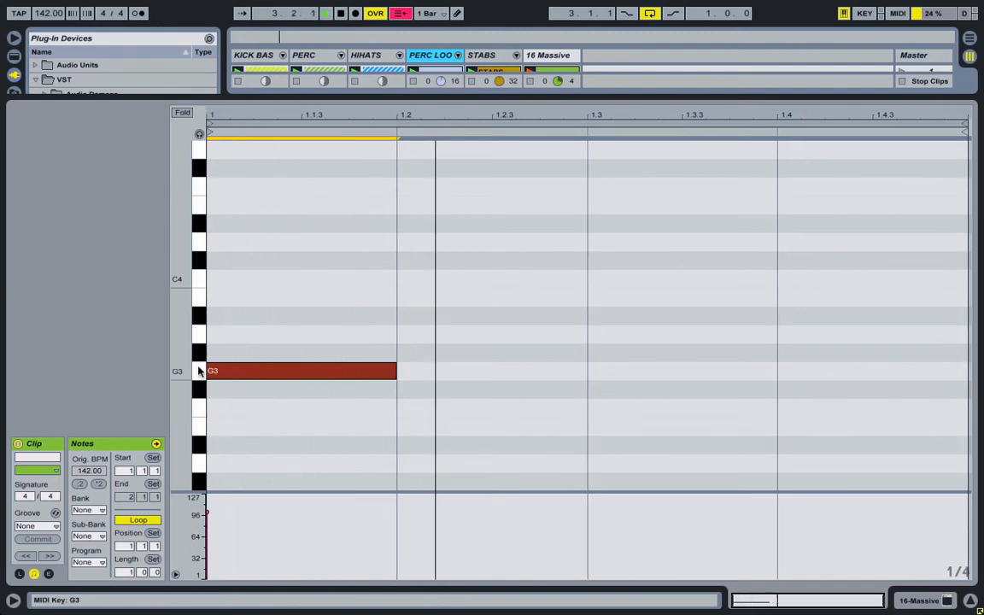
pyautogui.moveTo(314, 374); pyautogui.dragTo(314, 352)
pyautogui.doubleClick(409, 371)
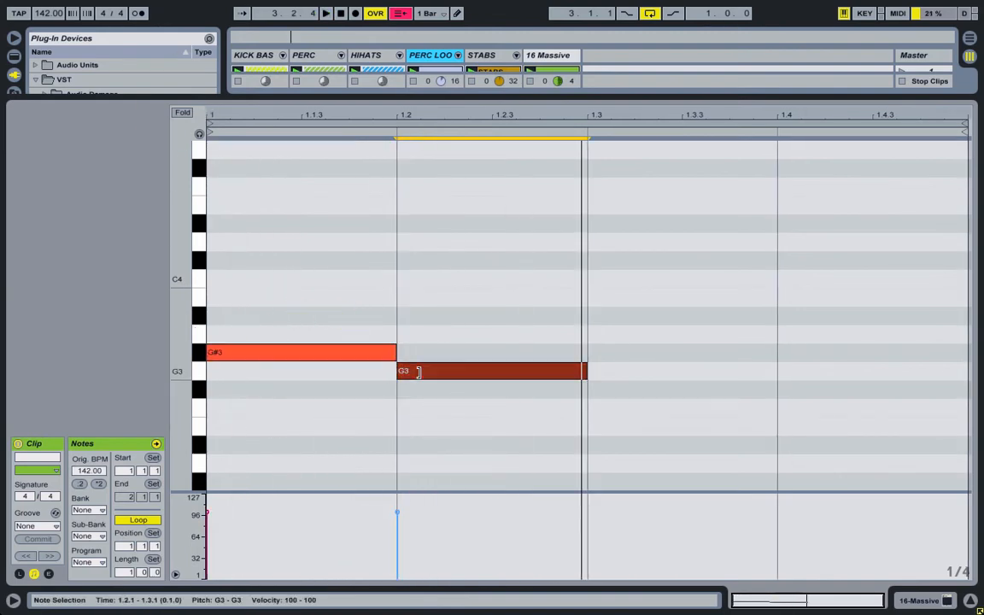
# Step: Change the 16 Massive clip's fixed grid to 1/8
pyautogui.rightClick(501, 299)
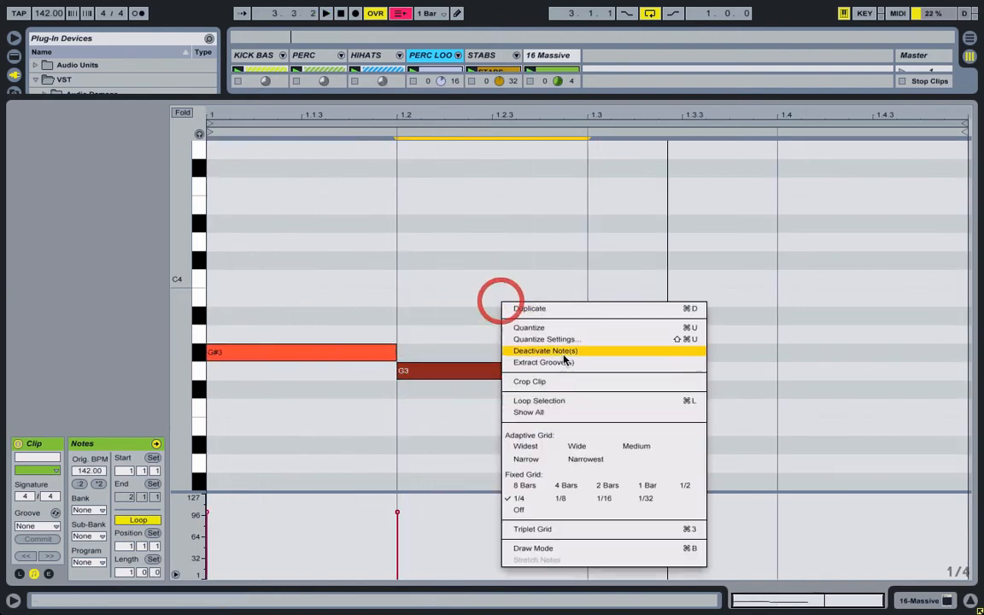
pyautogui.click(566, 496)
pyautogui.moveTo(481, 375)
pyautogui.mouseDown()
pyautogui.moveTo(428, 371)
pyautogui.moveTo(494, 375)
pyautogui.mouseUp()
# Step: Try both notes of the clip an octave lower and an octave higher, and bring them back to G#3 and G3
pyautogui.moveTo(472, 438); pyautogui.dragTo(314, 287)
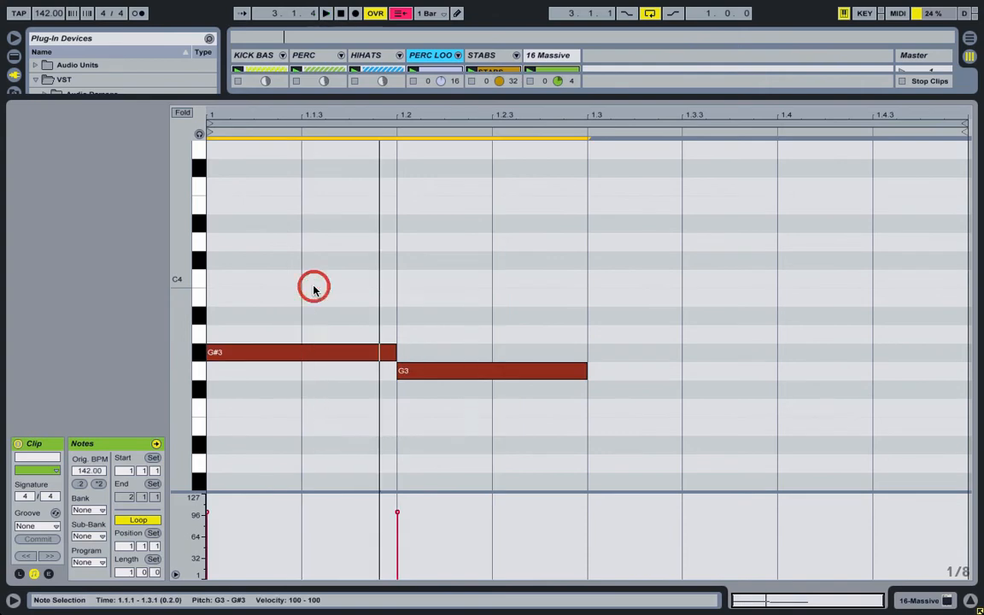
pyautogui.hotkey('shift', 'Down')
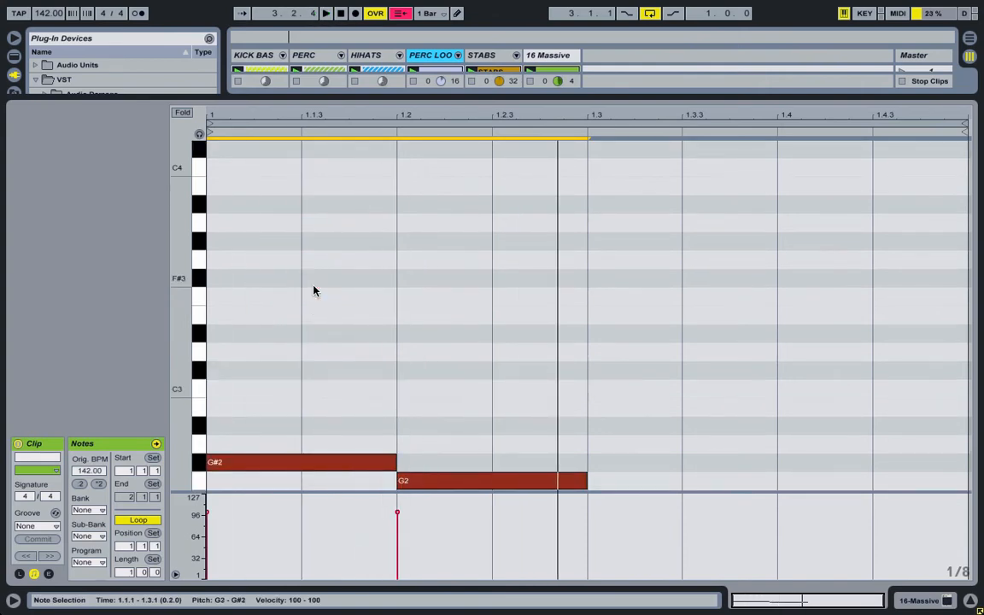
pyautogui.hotkey('shift', 'Up')
pyautogui.hotkey('shift', 'Up')
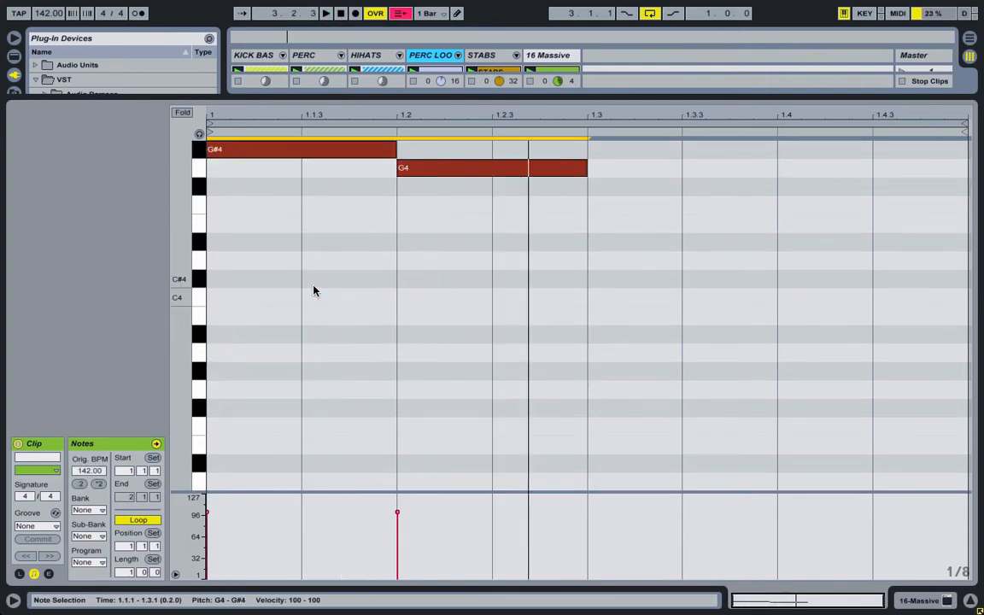
pyautogui.hotkey('shift', 'Down')
# Step: Show the 16 Massive track's devices, listen to the part unsoloed in the full mix, and solo the track again
pyautogui.doubleClick(547, 58)
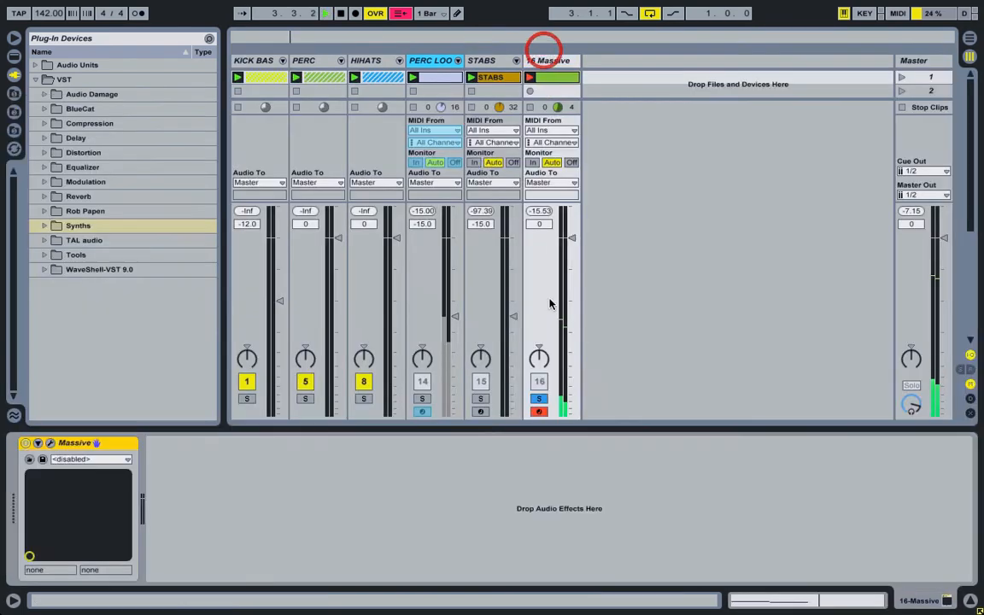
pyautogui.click(540, 411)
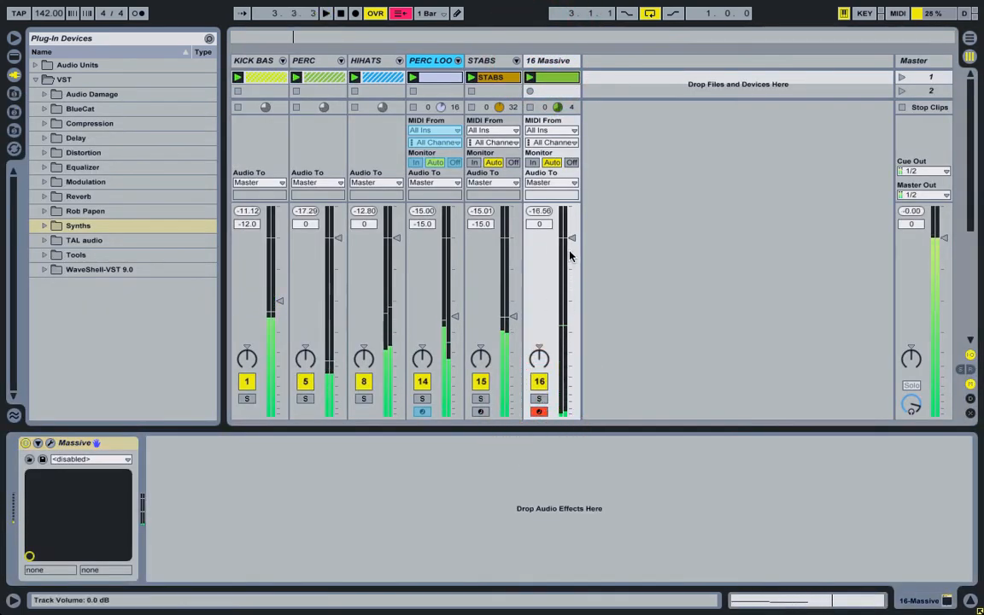
pyautogui.click(541, 400)
# Step: Move the clip's G3 note from beat 2 to beat 3, and try the first note at A3 before returning it to G#3
pyautogui.doubleClick(549, 78)
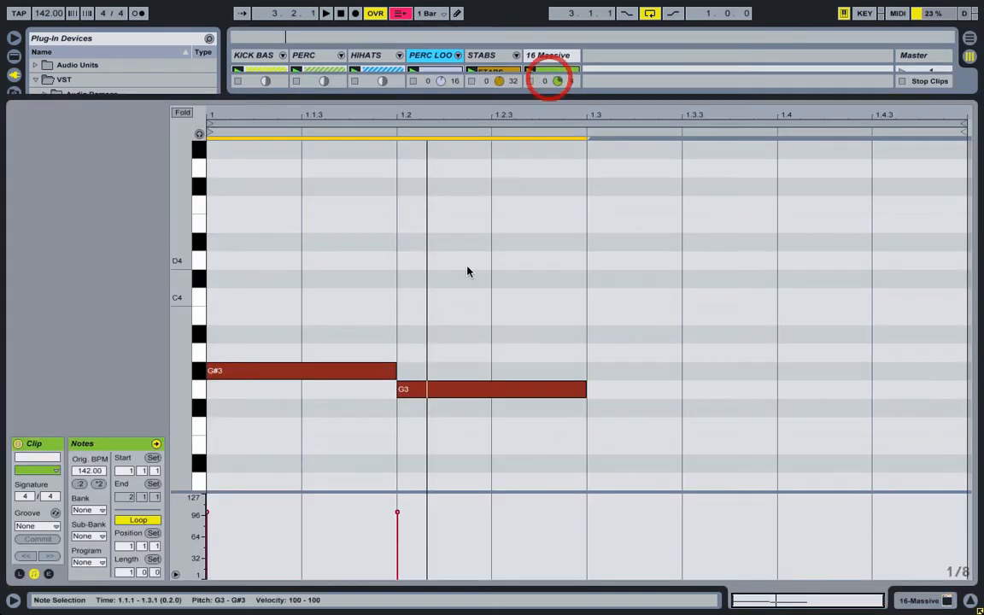
pyautogui.moveTo(466, 391); pyautogui.dragTo(501, 367)
pyautogui.press('space')
pyautogui.click(508, 342)
pyautogui.click(446, 374)
pyautogui.moveTo(617, 385); pyautogui.dragTo(617, 389)
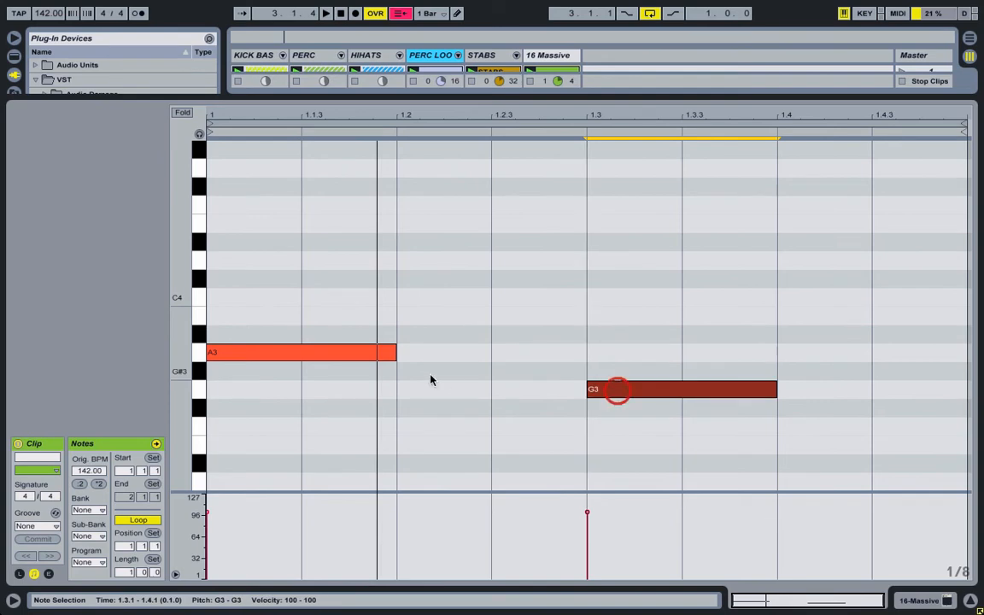
pyautogui.moveTo(384, 351); pyautogui.dragTo(385, 369)
# Step: Stop playback and bypass both FabFilter Pro-L limiters on the Master track
pyautogui.click(551, 55)
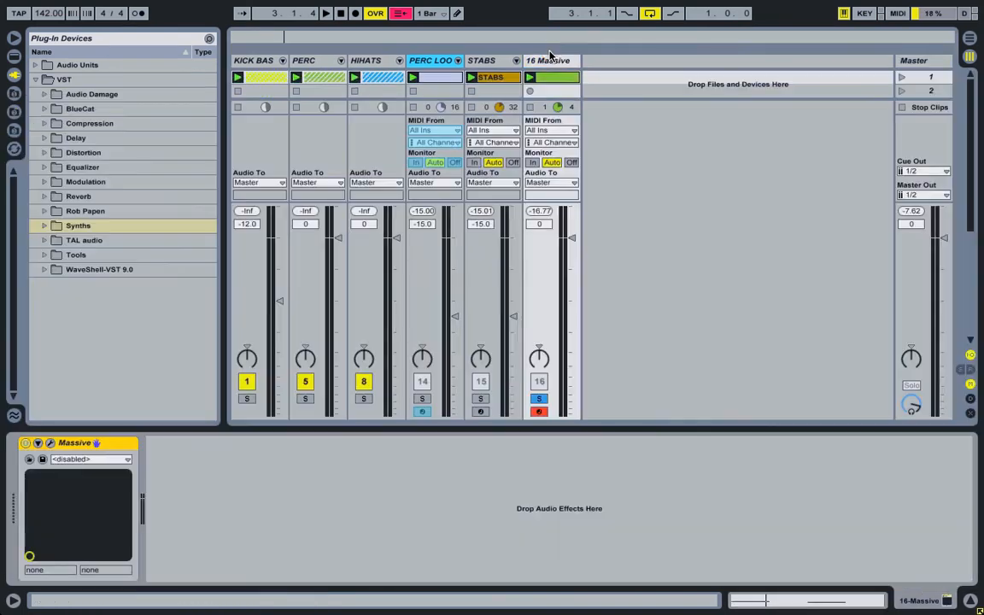
pyautogui.press('space')
pyautogui.click(909, 60)
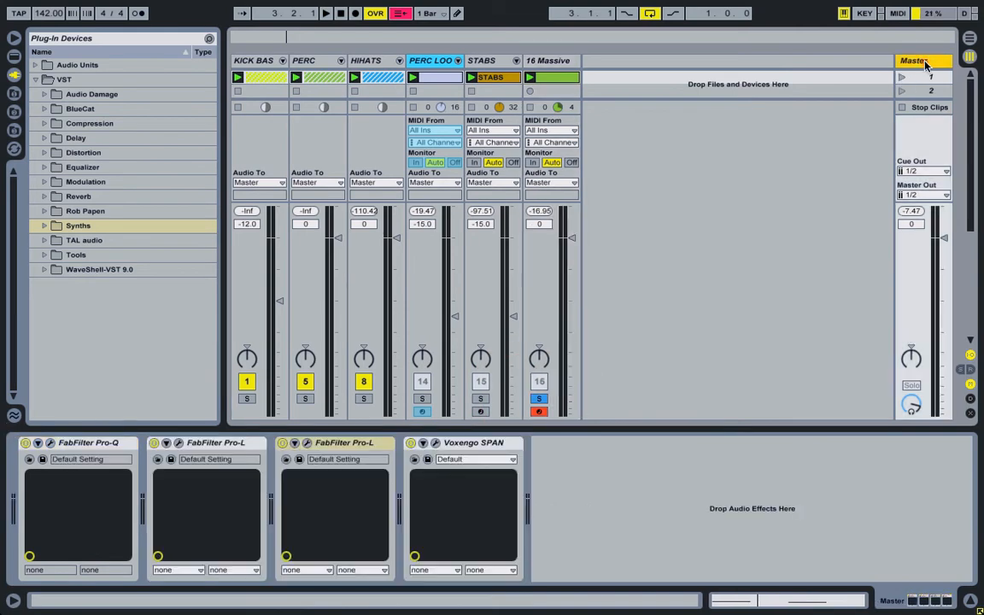
pyautogui.click(282, 442)
pyautogui.click(154, 444)
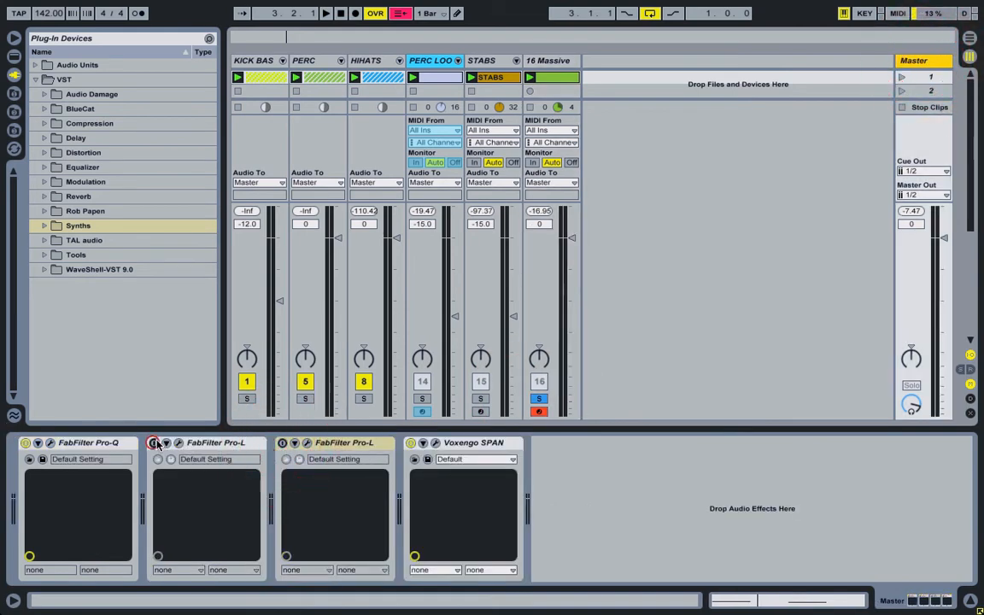
pyautogui.press('Tab')
pyautogui.press('Tab')
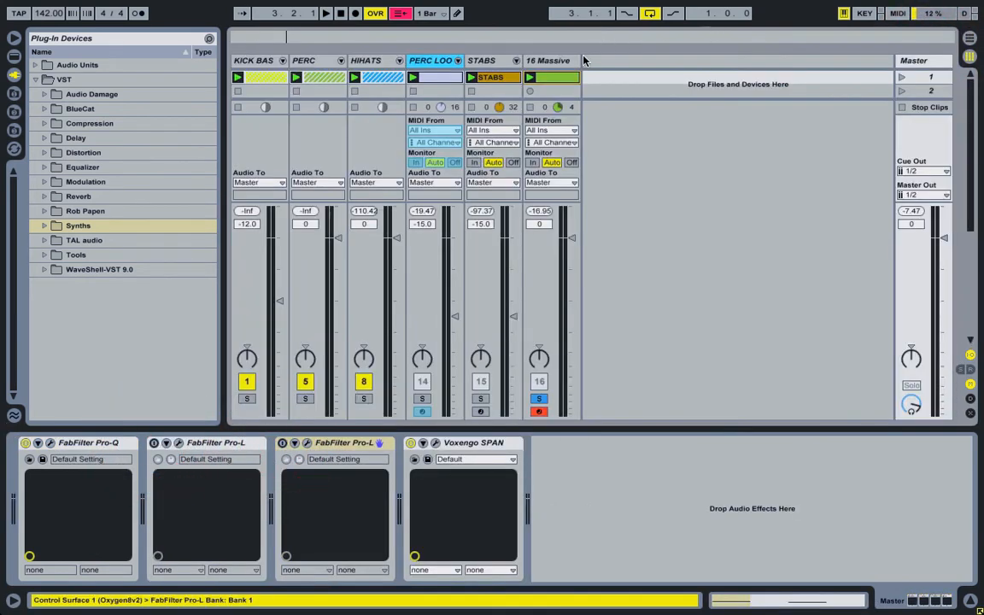
# Step: Raise the Master level inside Massive on the 16 Massive track and close the plug-in window
pyautogui.click(554, 61)
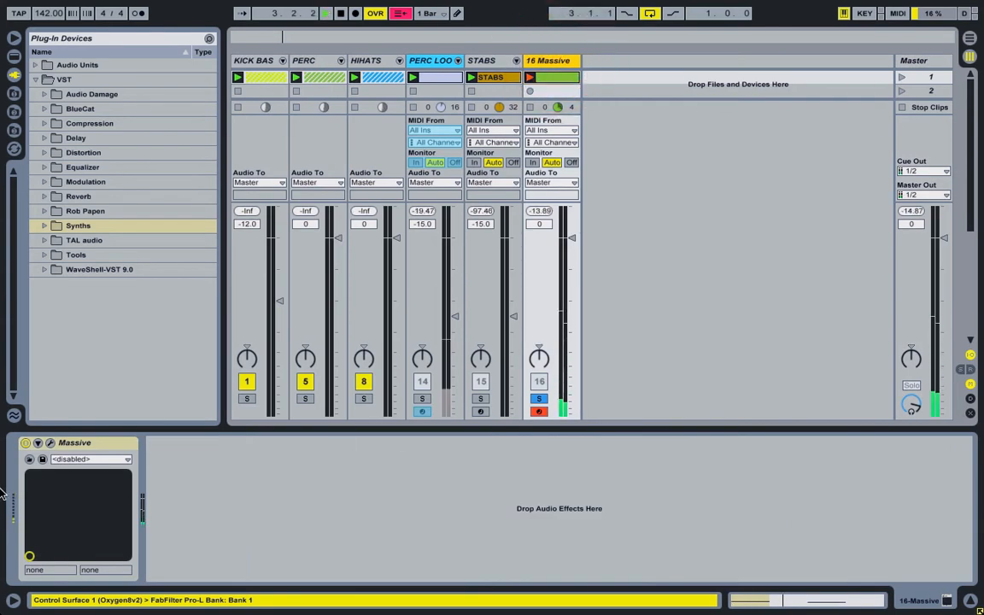
pyautogui.click(51, 443)
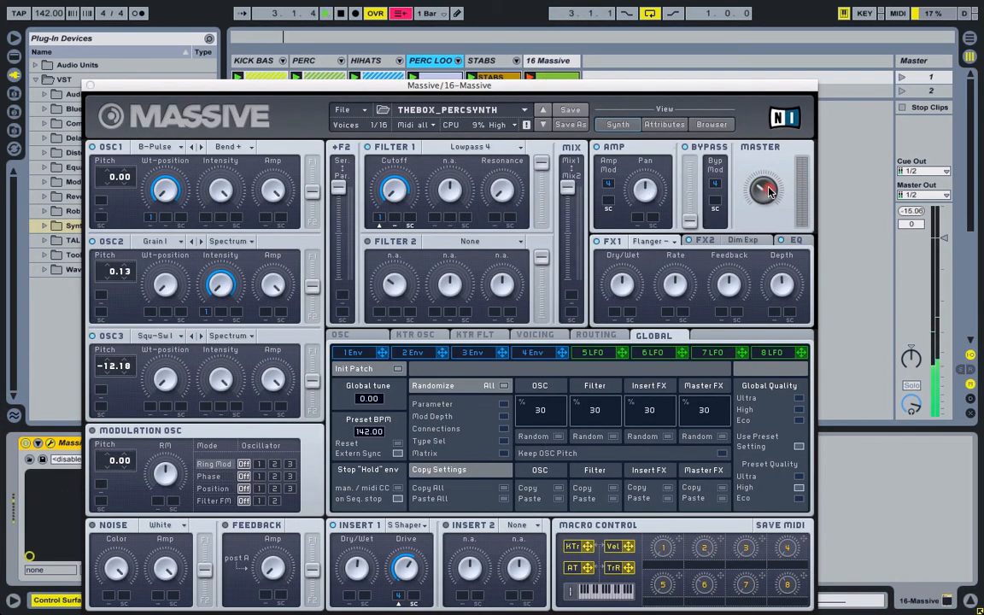
pyautogui.moveTo(769, 191); pyautogui.dragTo(775, 149)
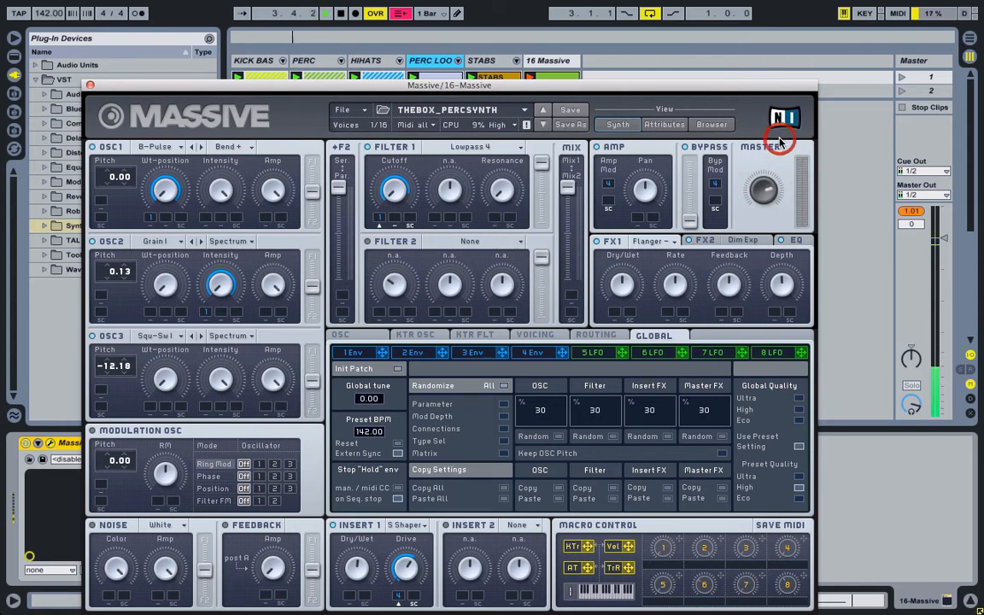
pyautogui.click(88, 85)
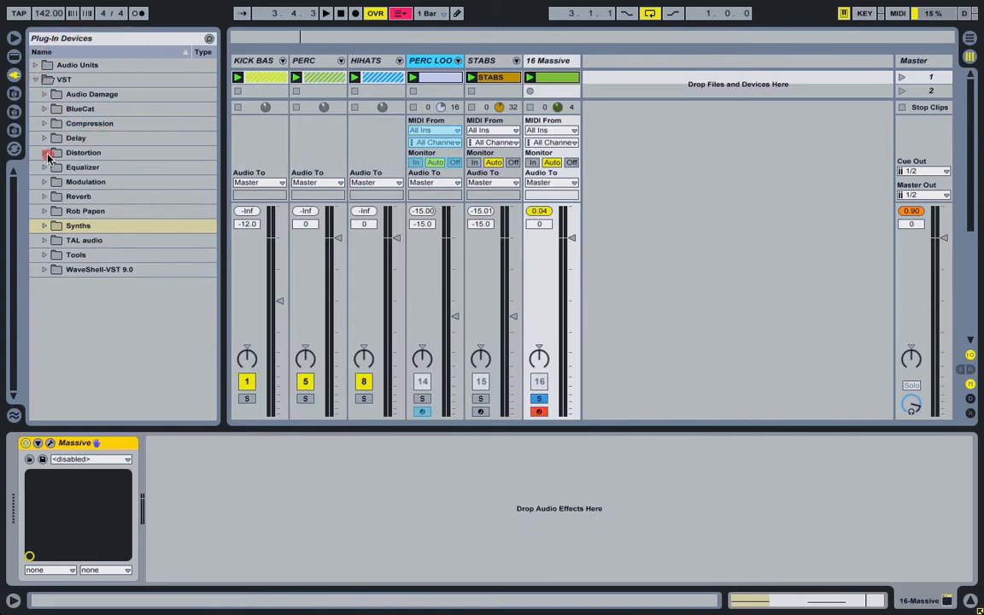
# Step: Add FabFilter Saturn after Massive, choose the Gentle Saturation style, raise its drive, and close its window
pyautogui.click(49, 157)
pyautogui.doubleClick(103, 167)
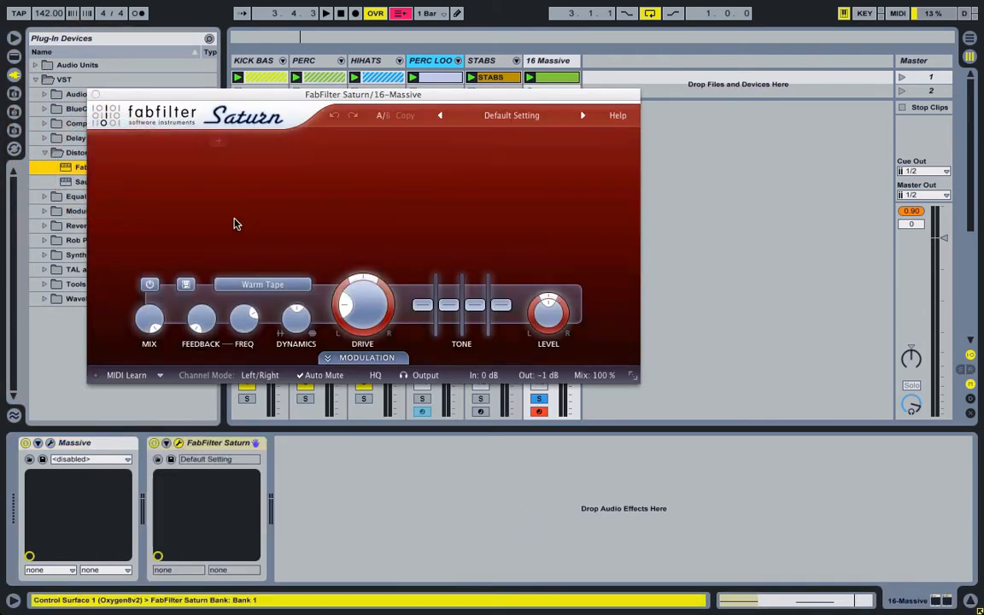
pyautogui.click(282, 284)
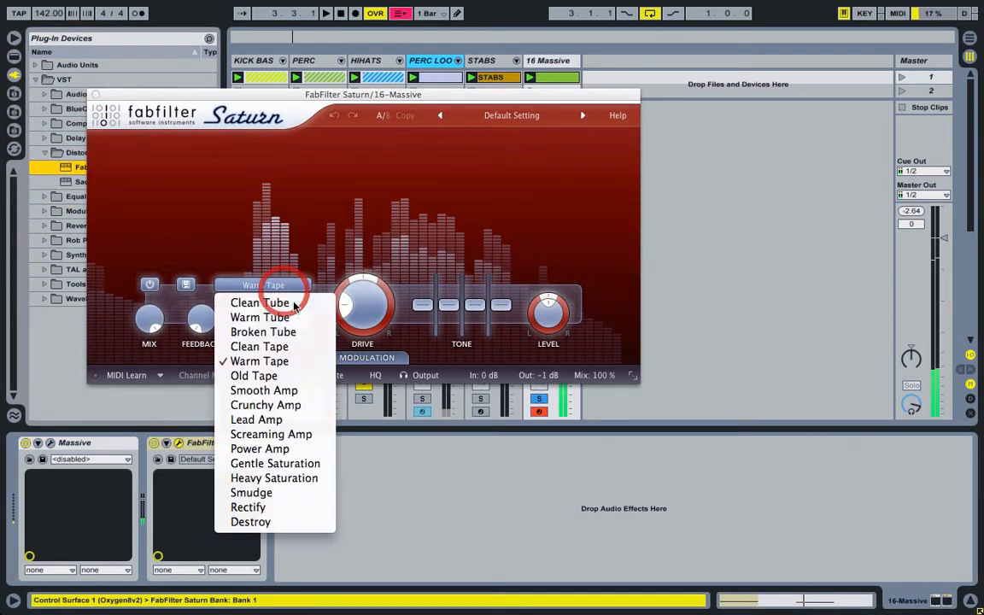
pyautogui.click(303, 463)
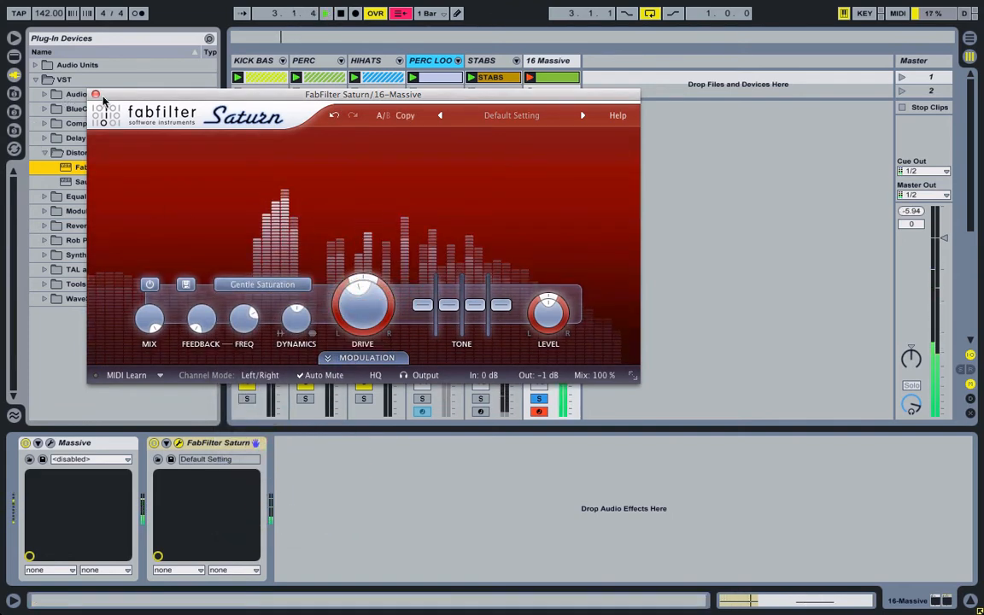
pyautogui.click(96, 94)
# Step: Add FabFilter Pro-Q after Saturn and set its low cut to about 170 Hz
pyautogui.click(46, 154)
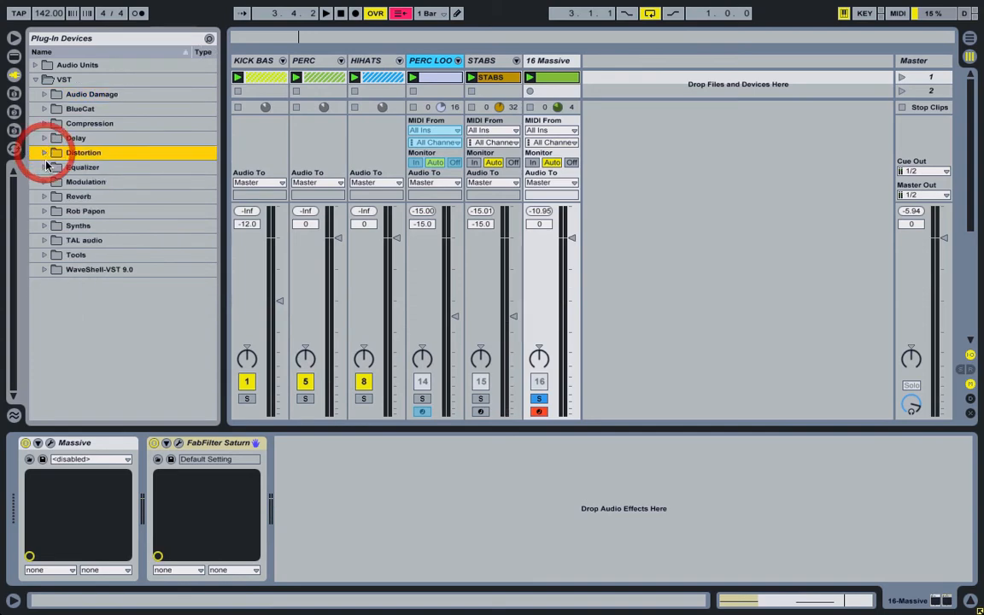
pyautogui.click(45, 167)
pyautogui.doubleClick(93, 196)
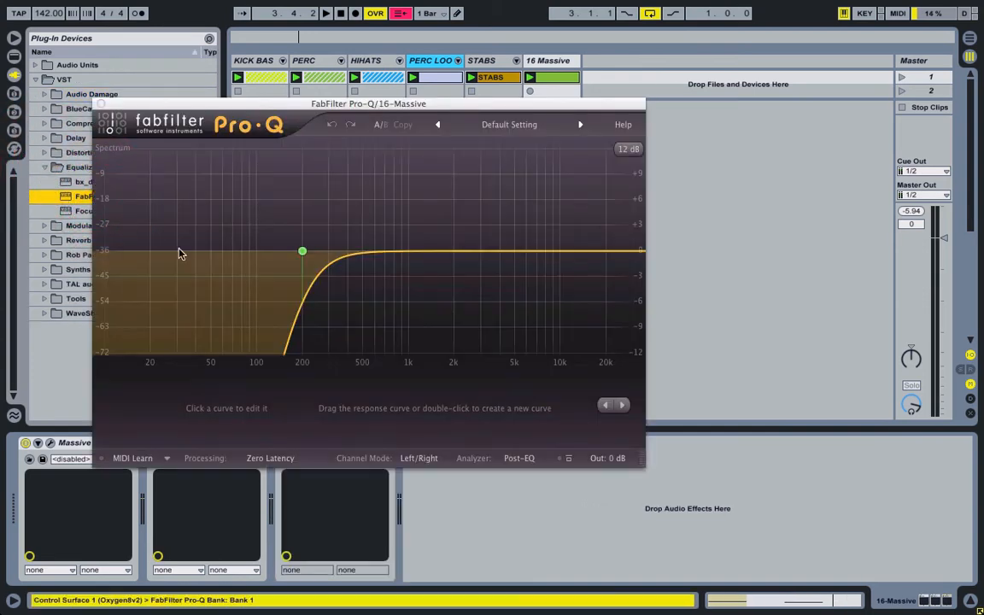
pyautogui.moveTo(302, 252)
pyautogui.mouseDown()
pyautogui.moveTo(276, 257)
pyautogui.moveTo(290, 256)
pyautogui.mouseUp()
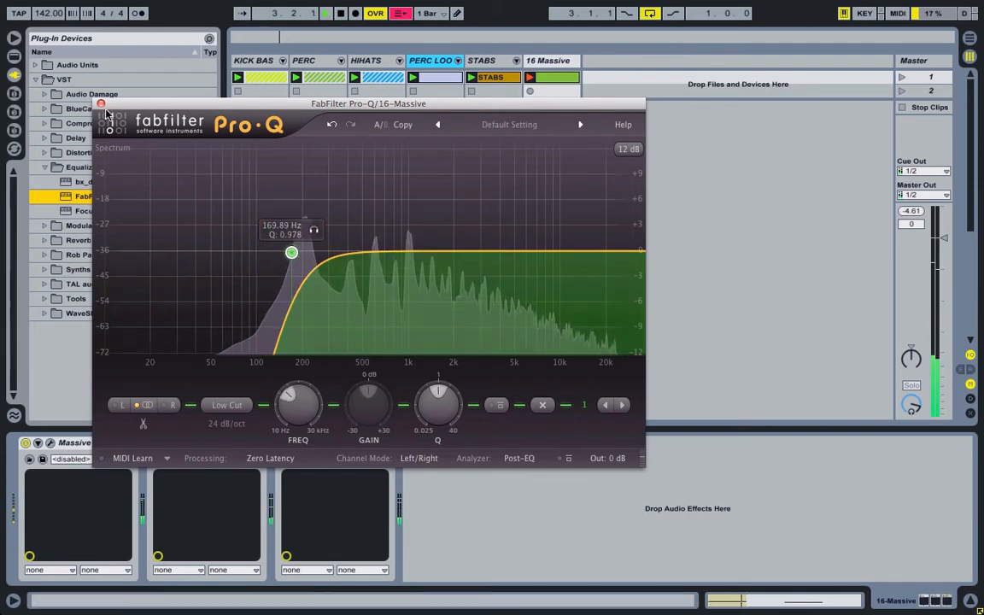
pyautogui.click(99, 103)
# Step: Add the H-COMP effect rack from the Live Devices after Pro-Q on the 16 Massive track
pyautogui.click(44, 167)
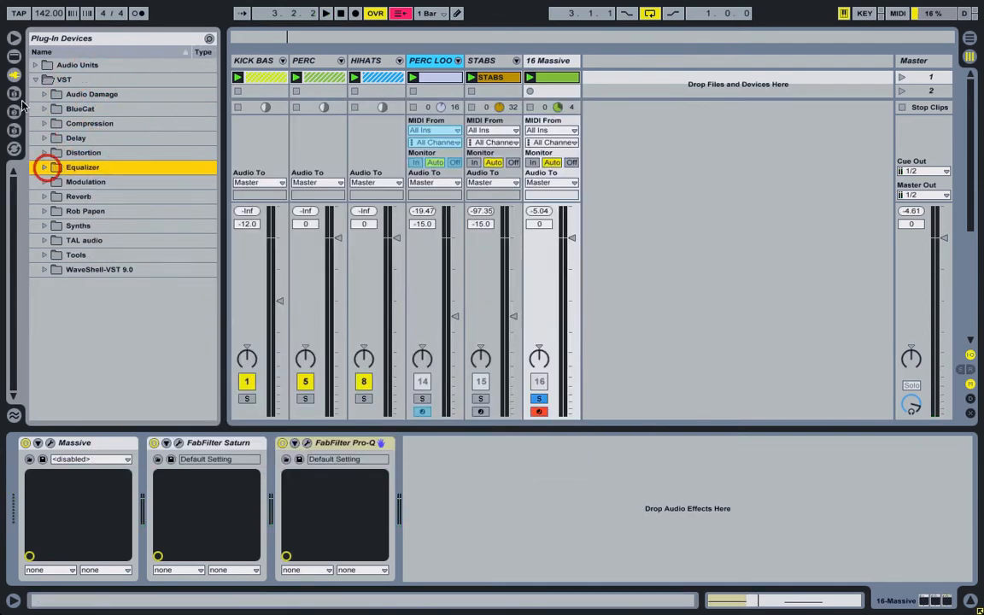
pyautogui.click(14, 57)
pyautogui.scroll(10, 73, 216)
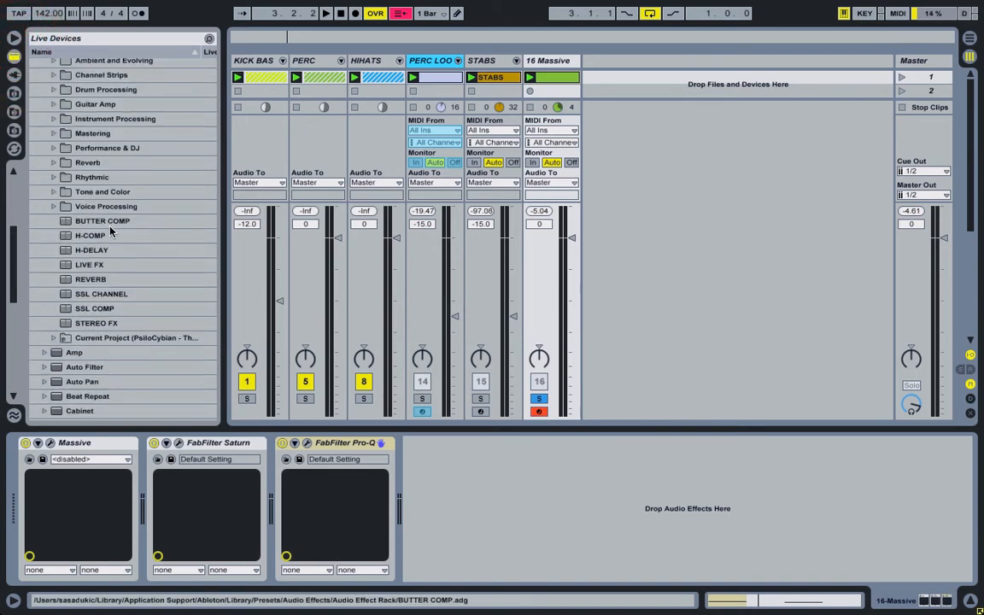
pyautogui.click(97, 239)
pyautogui.doubleClick(112, 242)
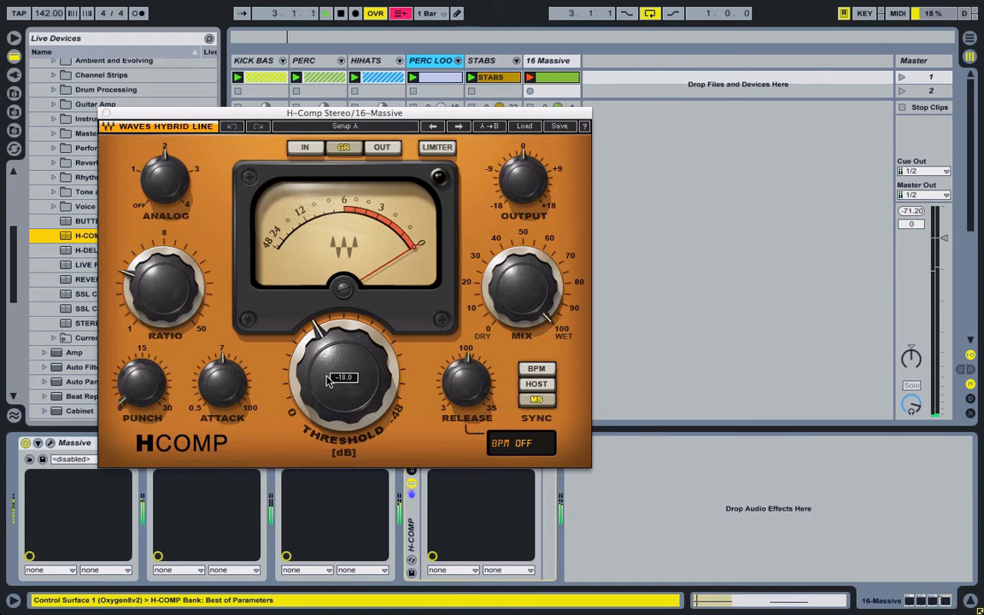
# Step: Set H-Comp to about -31.8 dB threshold, a higher ratio and attack, analog off, Host sync, and a mix of about 50.8
pyautogui.moveTo(330, 378); pyautogui.dragTo(330, 427)
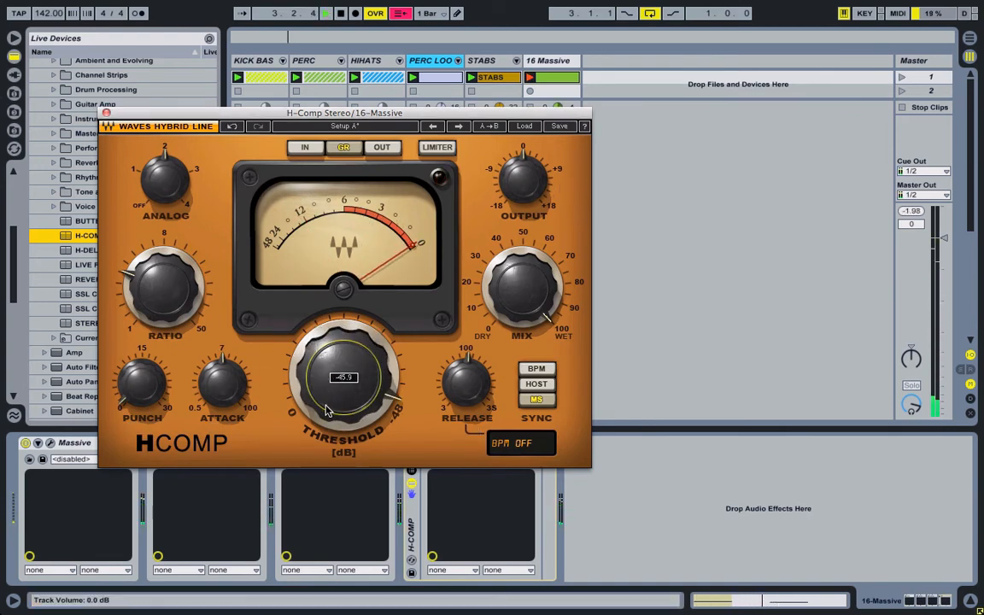
pyautogui.moveTo(134, 291); pyautogui.dragTo(134, 269)
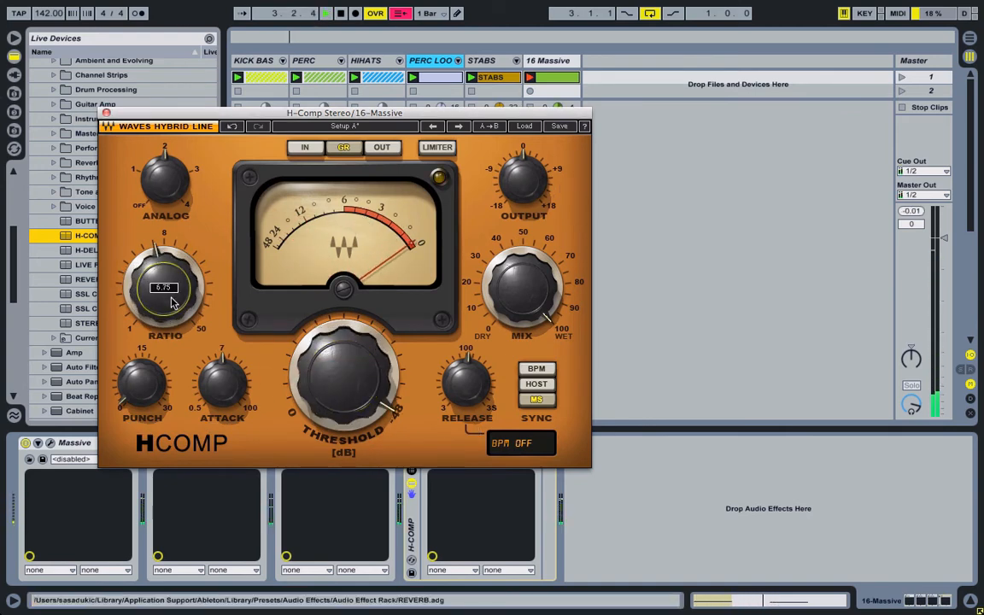
pyautogui.moveTo(174, 304); pyautogui.dragTo(176, 278)
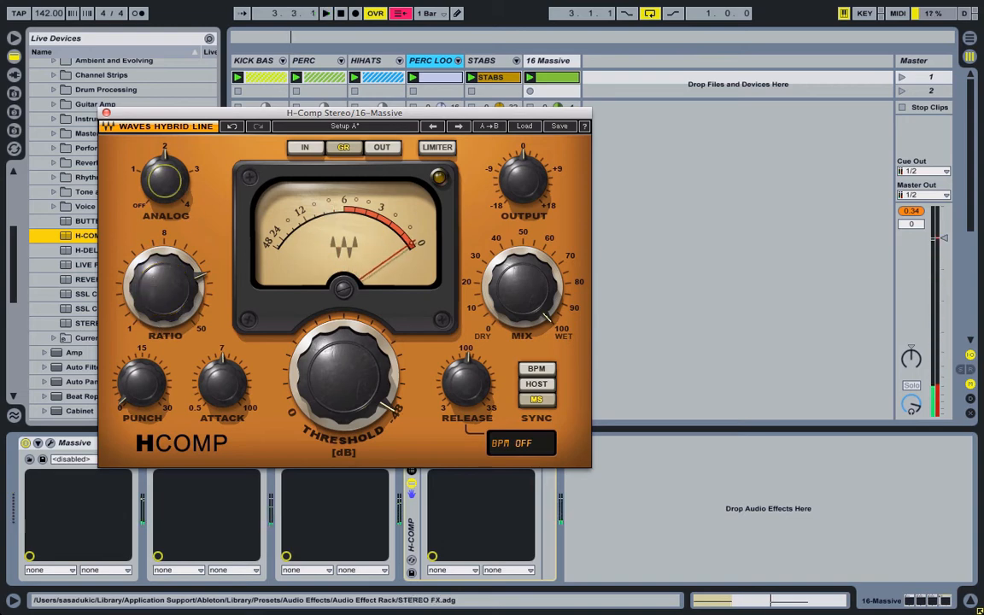
pyautogui.click(537, 384)
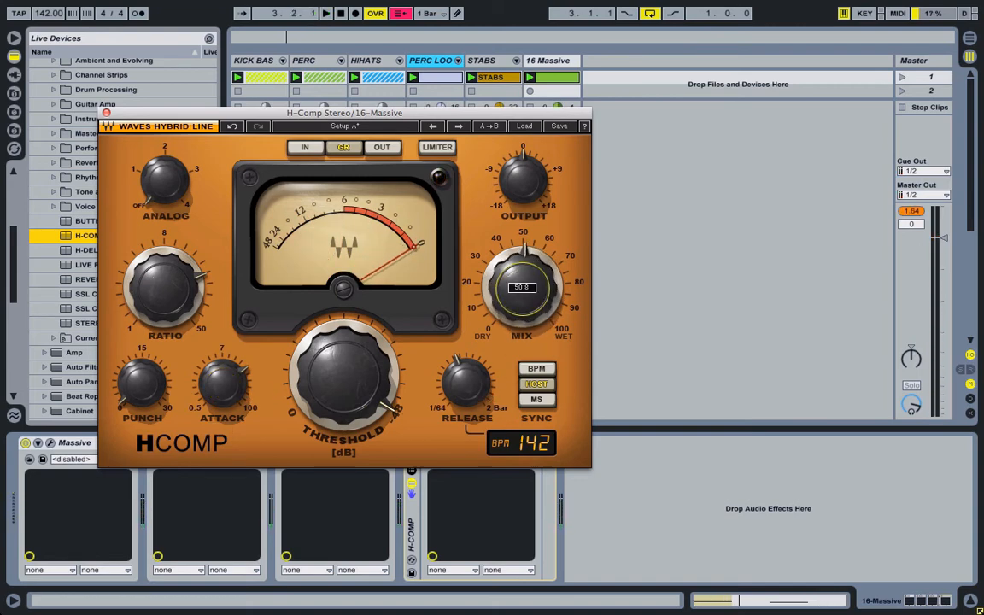
pyautogui.moveTo(347, 368); pyautogui.dragTo(348, 340)
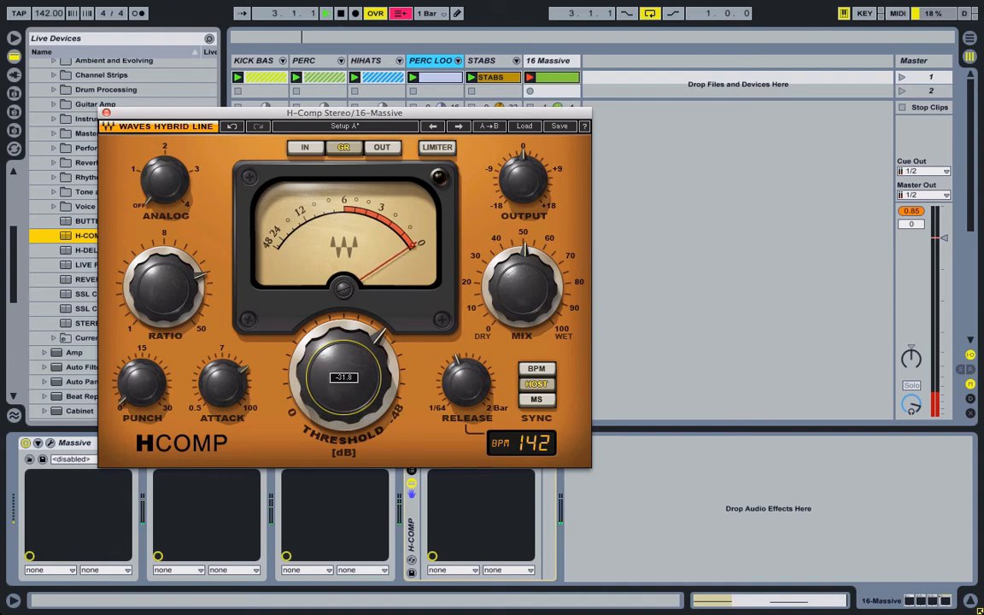
# Step: Enable the limiter in H-Comp, raise its output to 1.5, and close the plug-in window
pyautogui.click(106, 113)
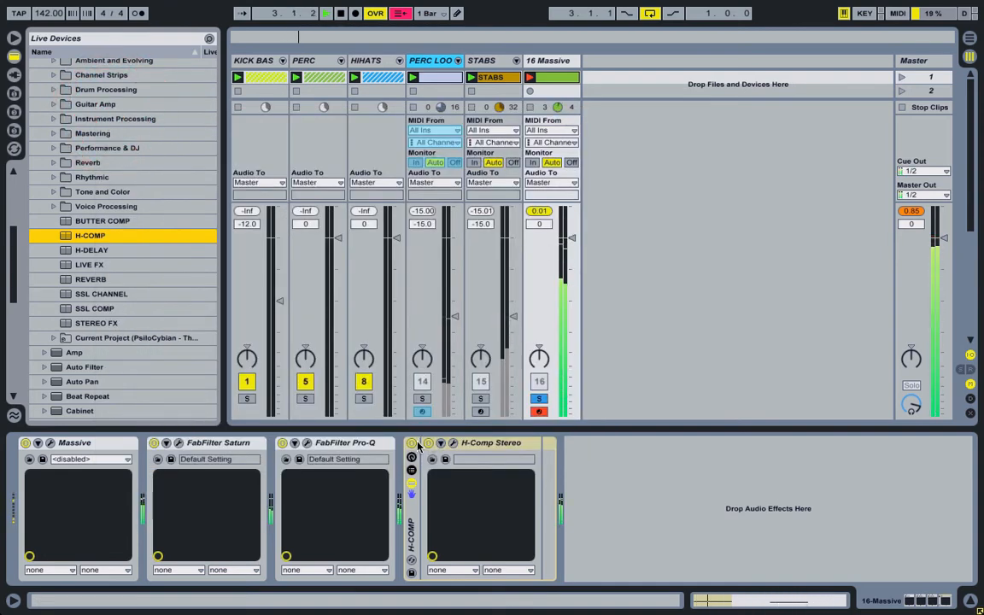
pyautogui.click(429, 443)
pyautogui.click(453, 442)
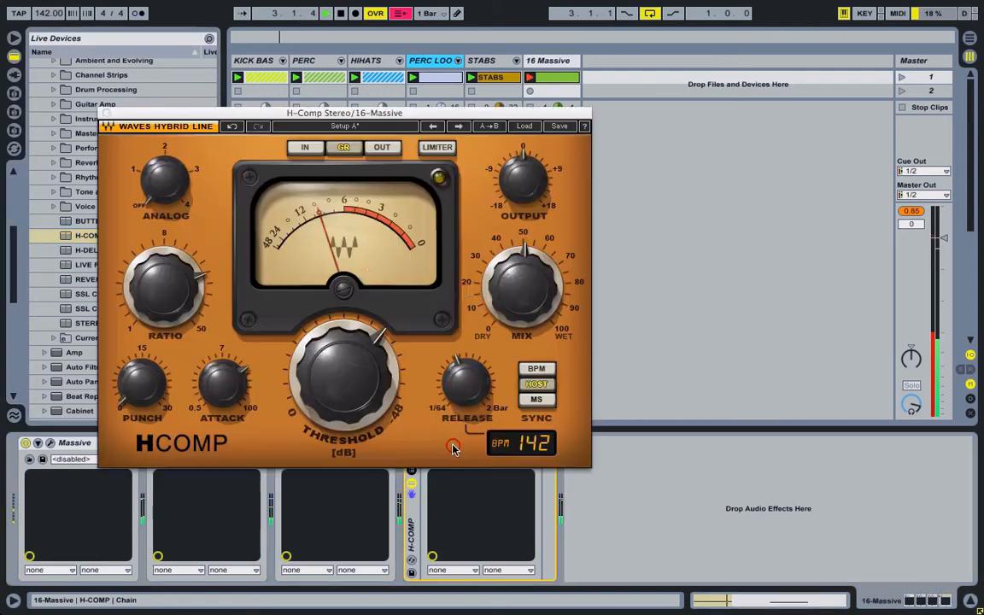
pyautogui.click(438, 147)
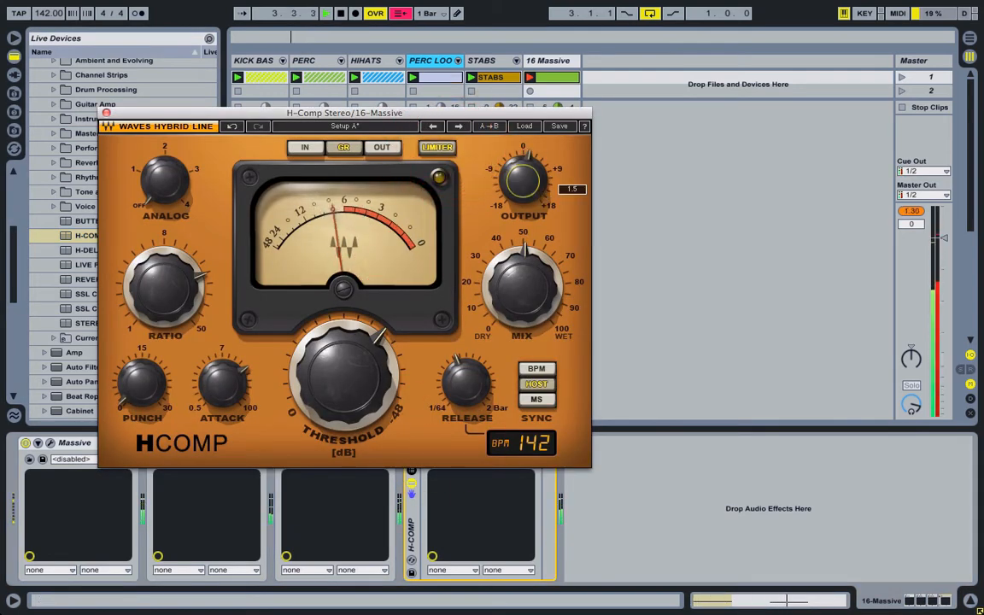
pyautogui.click(105, 113)
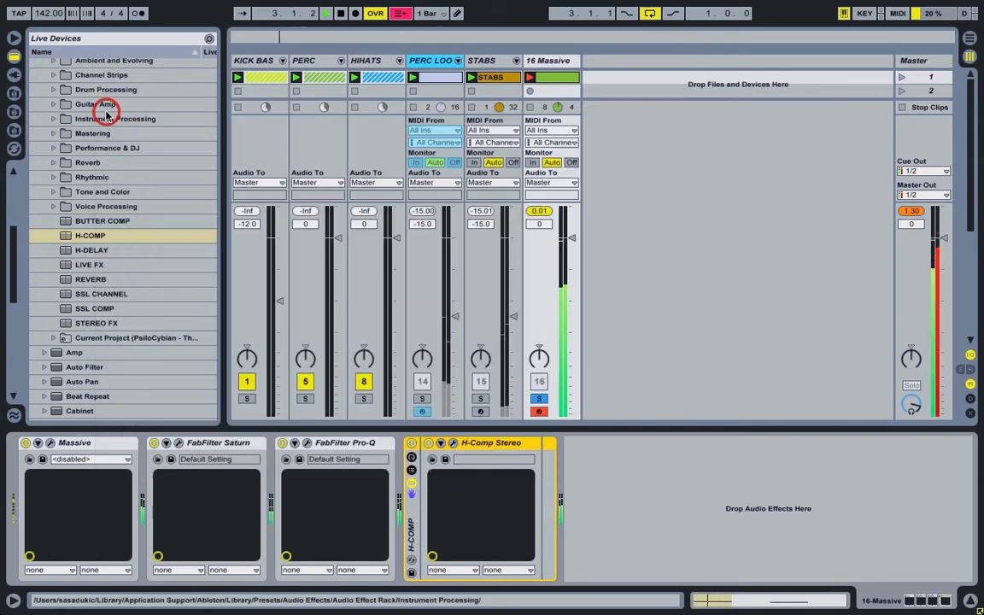
# Step: Stop playback, freeze the 16 Massive track, and flatten it to audio
pyautogui.rightClick(553, 59)
pyautogui.click(523, 145)
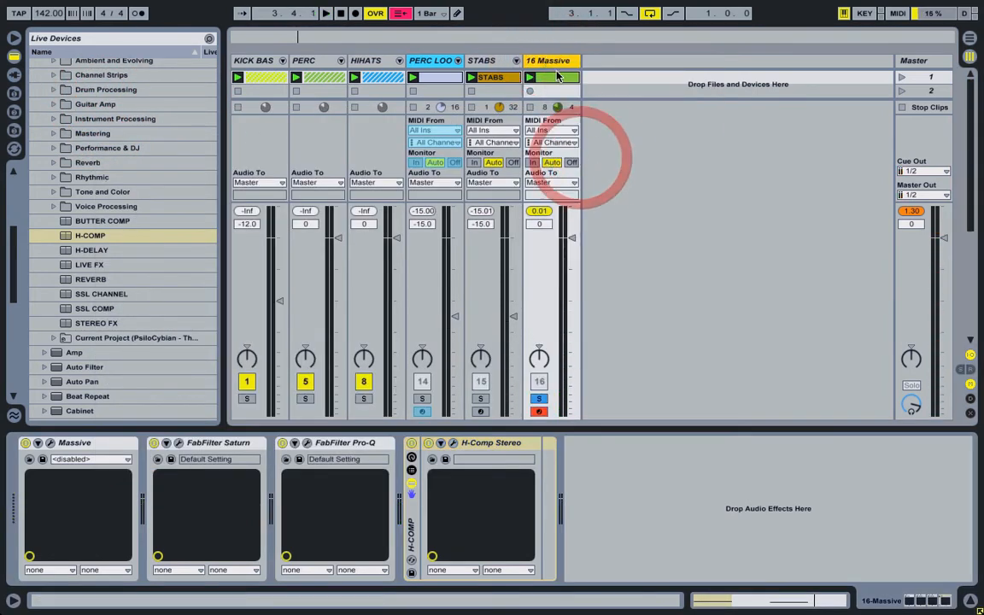
pyautogui.rightClick(552, 60)
pyautogui.click(593, 155)
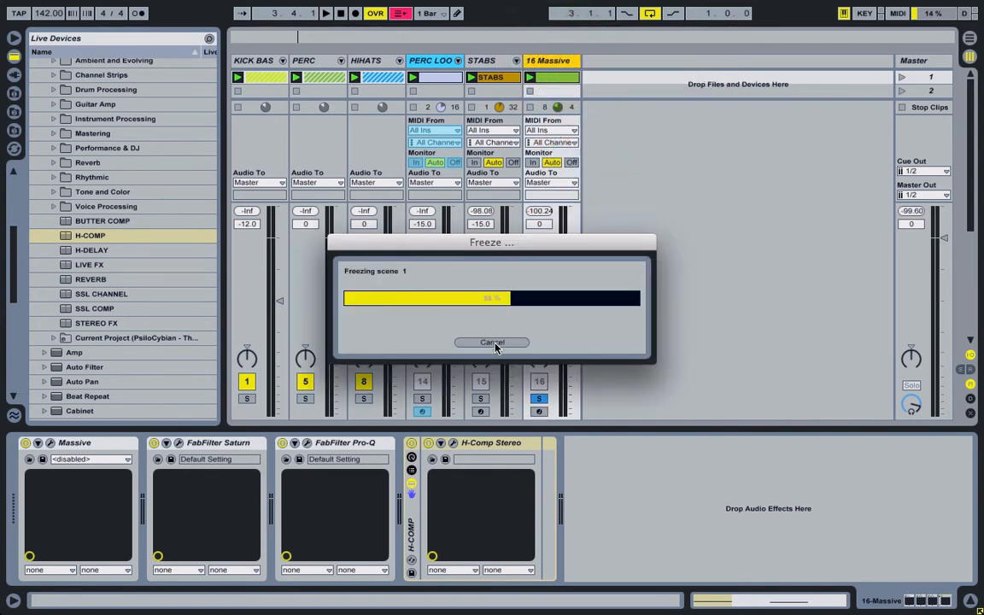
pyautogui.rightClick(556, 63)
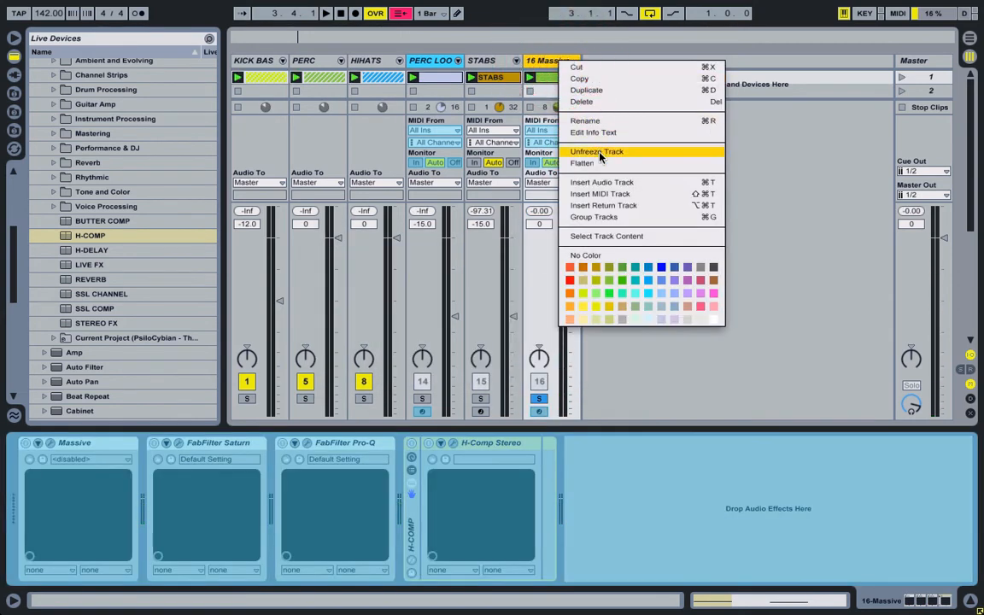
pyautogui.click(594, 154)
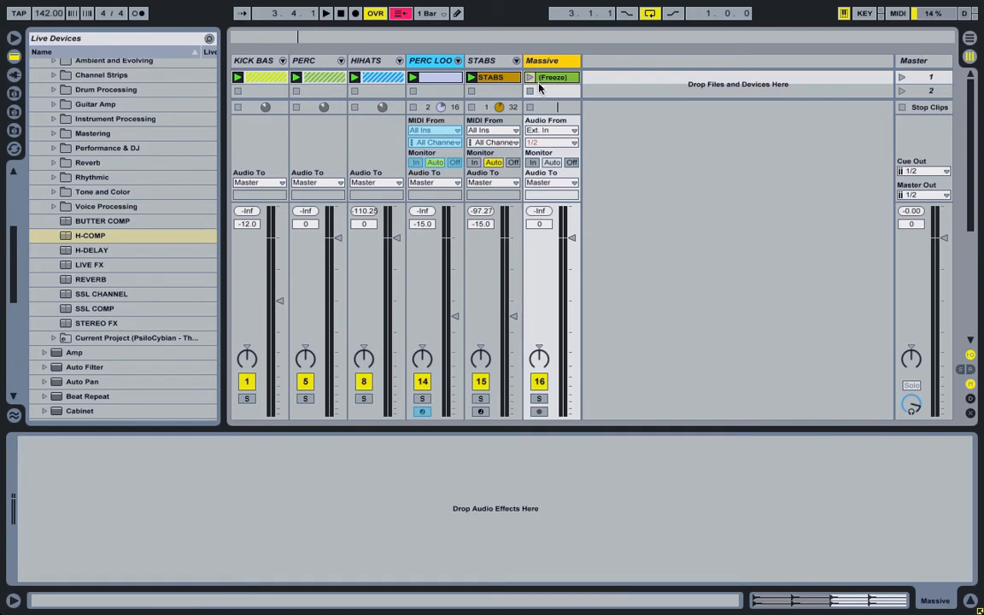
# Step: Set the frozen Massive clip's loop to one beat, from 1 to 1.2, and crop the sample to the first hit
pyautogui.doubleClick(553, 78)
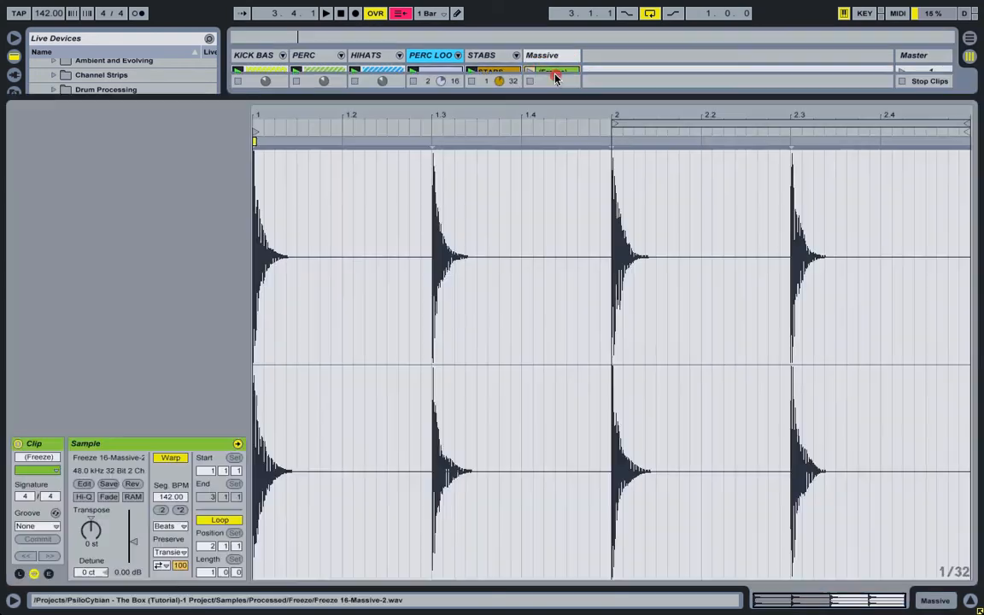
pyautogui.moveTo(650, 124); pyautogui.dragTo(295, 125)
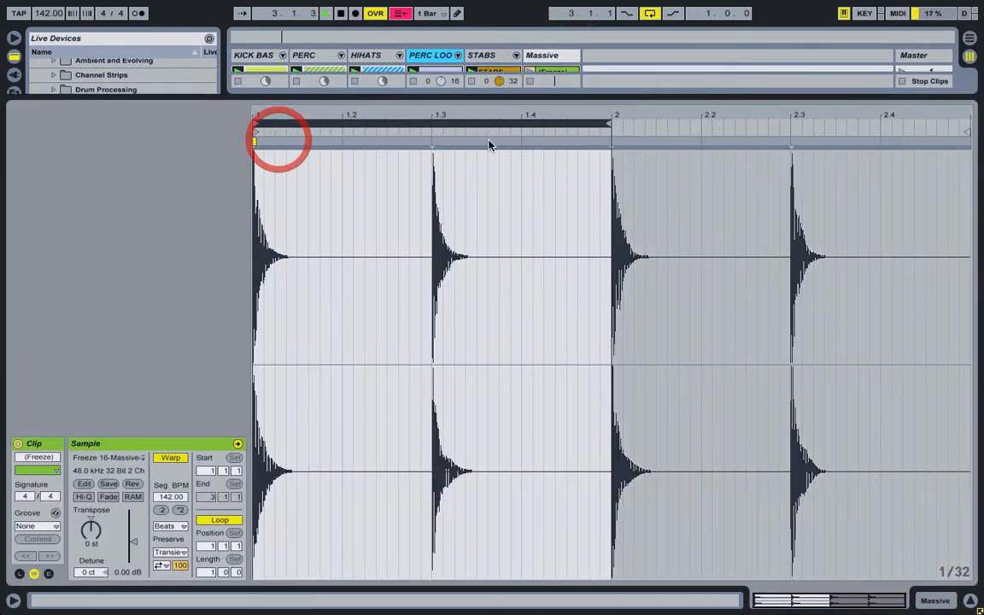
pyautogui.moveTo(609, 121); pyautogui.dragTo(344, 158)
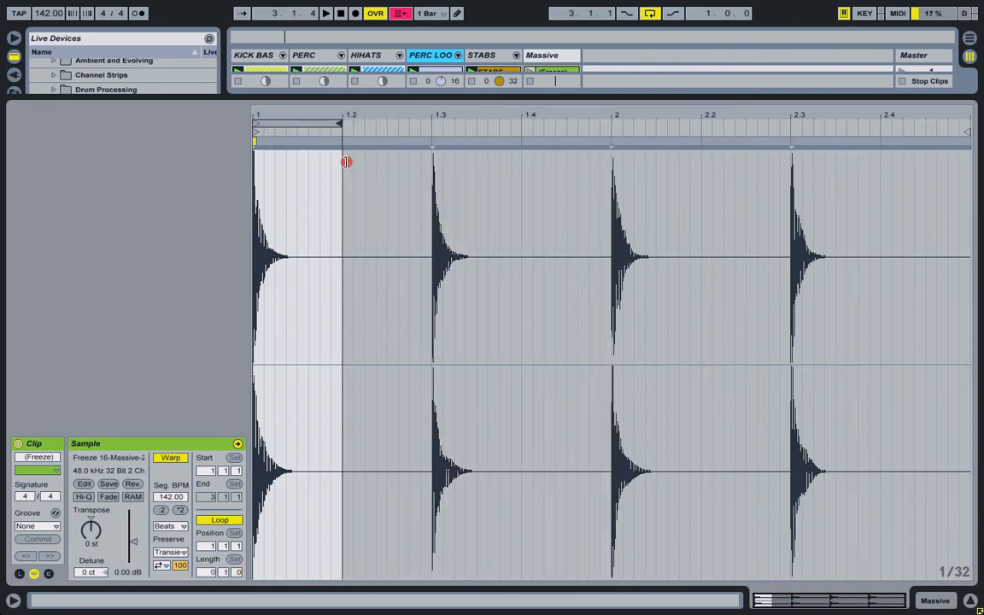
pyautogui.rightClick(270, 198)
pyautogui.click(301, 293)
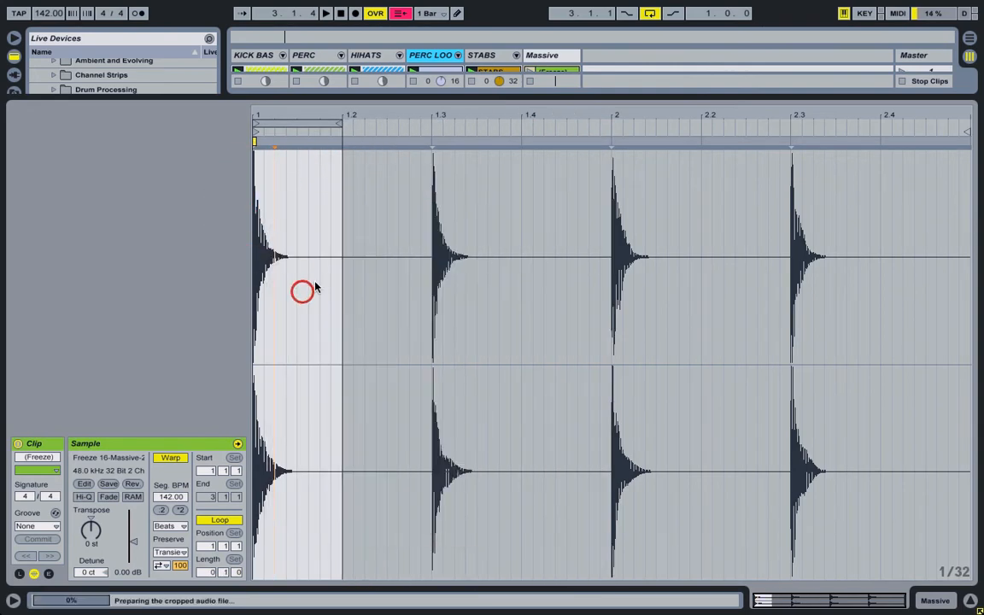
# Step: Set the second Freeze clip's loop and start to the hit from 1.3 to 1.4 and crop its sample
pyautogui.doubleClick(556, 56)
pyautogui.doubleClick(549, 93)
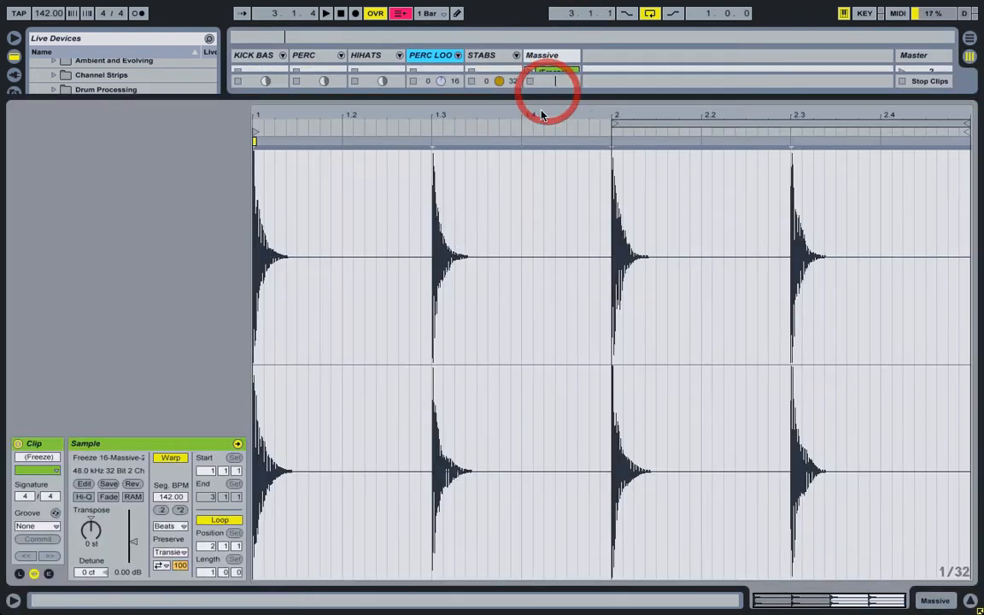
pyautogui.moveTo(734, 125); pyautogui.dragTo(551, 143)
pyautogui.moveTo(783, 125); pyautogui.dragTo(523, 162)
pyautogui.moveTo(254, 133); pyautogui.dragTo(430, 135)
pyautogui.rightClick(450, 167)
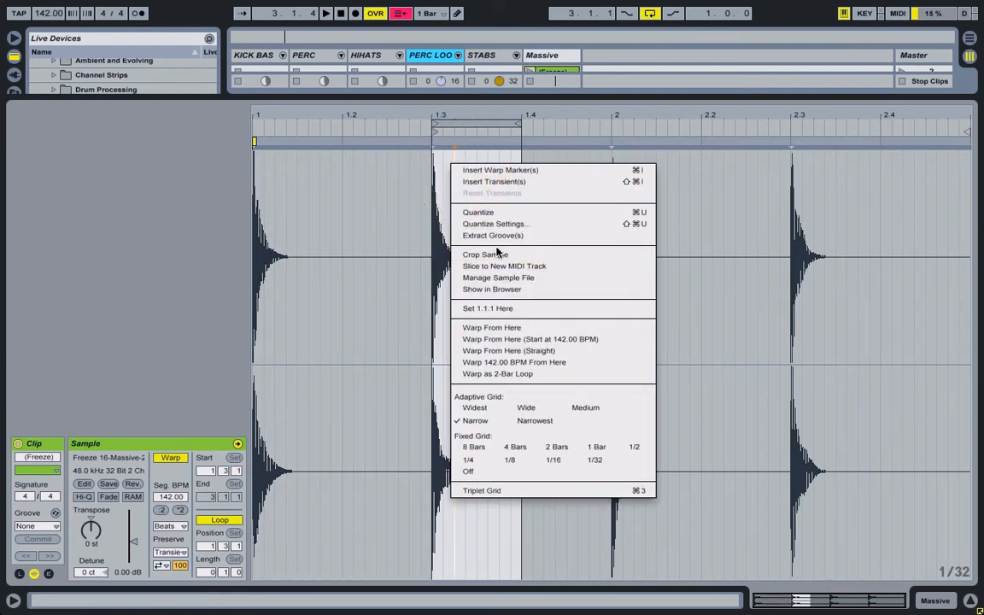
pyautogui.click(495, 253)
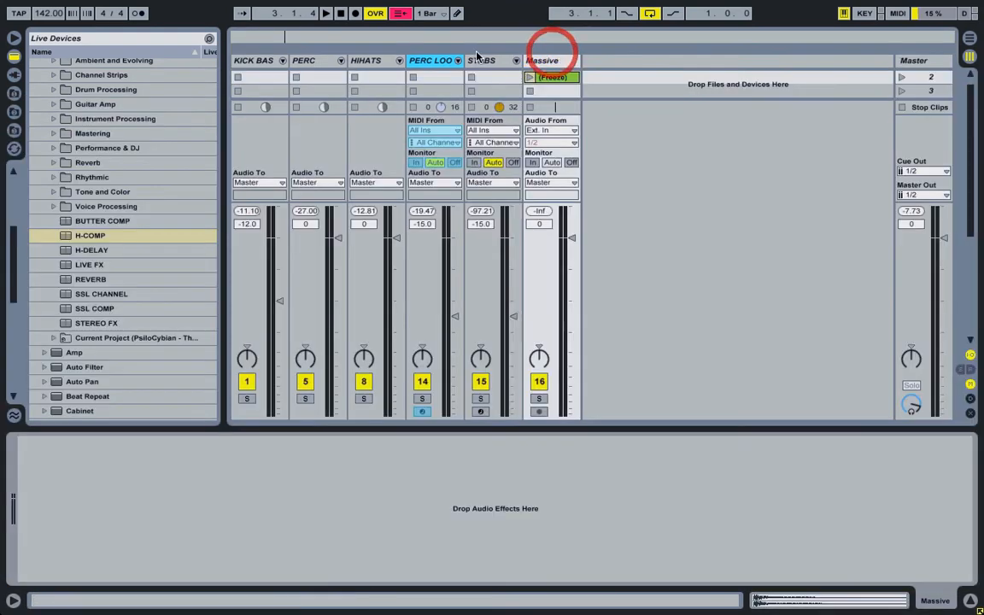
# Step: Load the two cropped Freeze clips onto the G#1 and A1 pads of the STABS track's Drum Rack
pyautogui.click(483, 61)
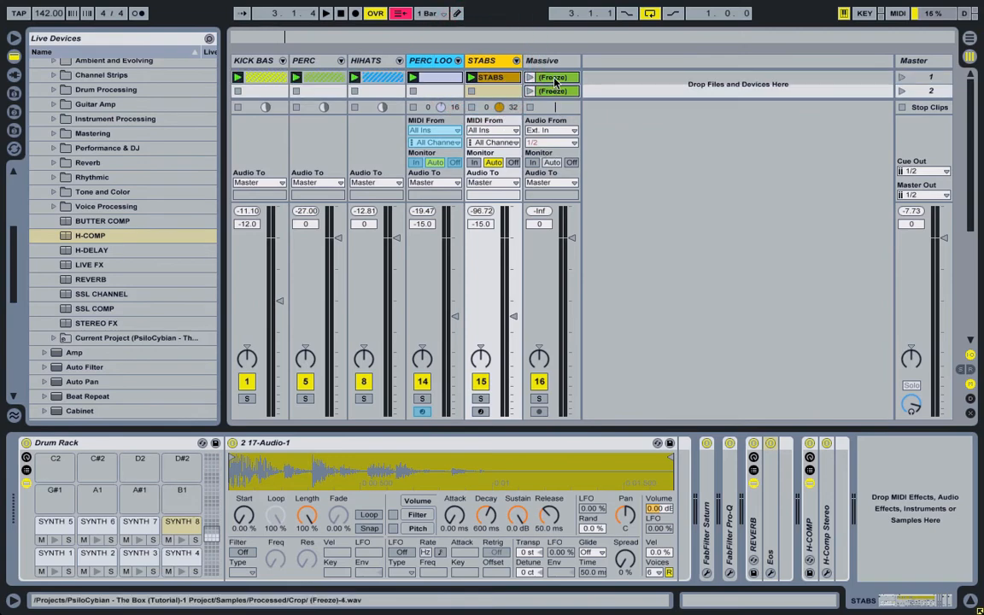
pyautogui.click(554, 79)
pyautogui.click(494, 62)
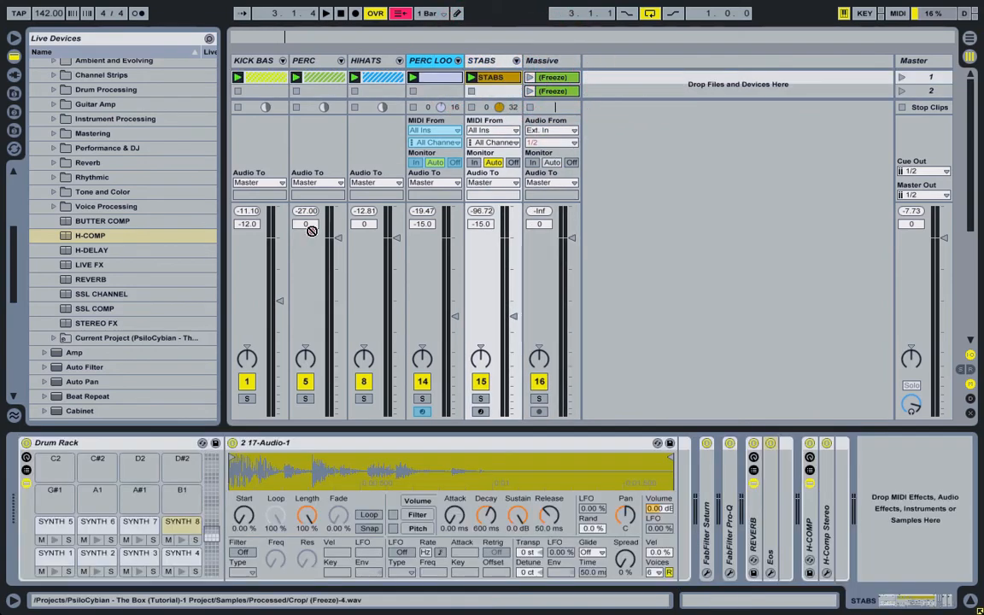
pyautogui.moveTo(56, 502); pyautogui.dragTo(55, 502)
# Step: Rename the G#1 pad as SYNTH 9 and the A1 pad as SYNTH 10
pyautogui.rightClick(45, 495)
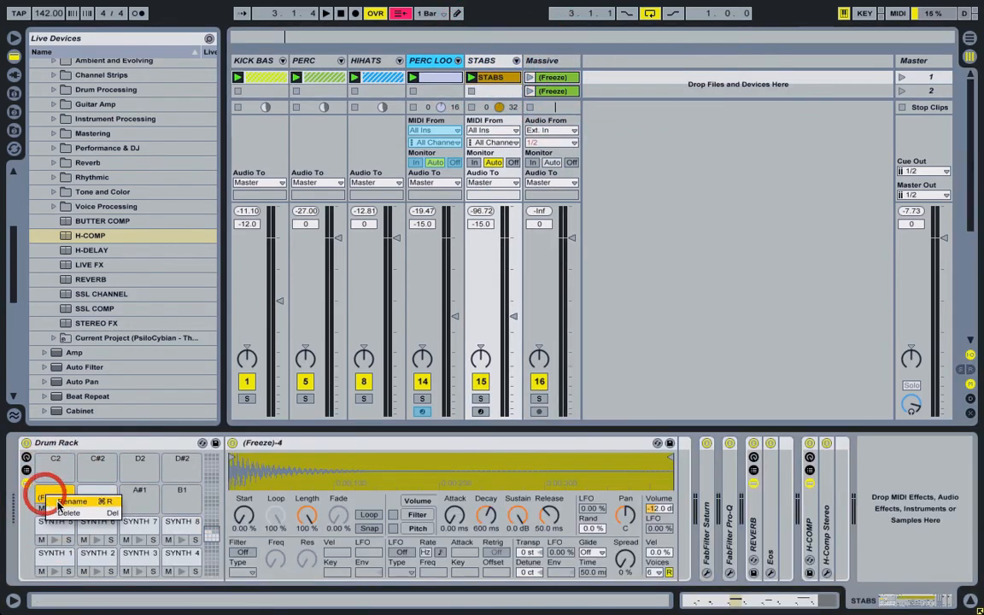
pyautogui.click(60, 504)
pyautogui.write('S')
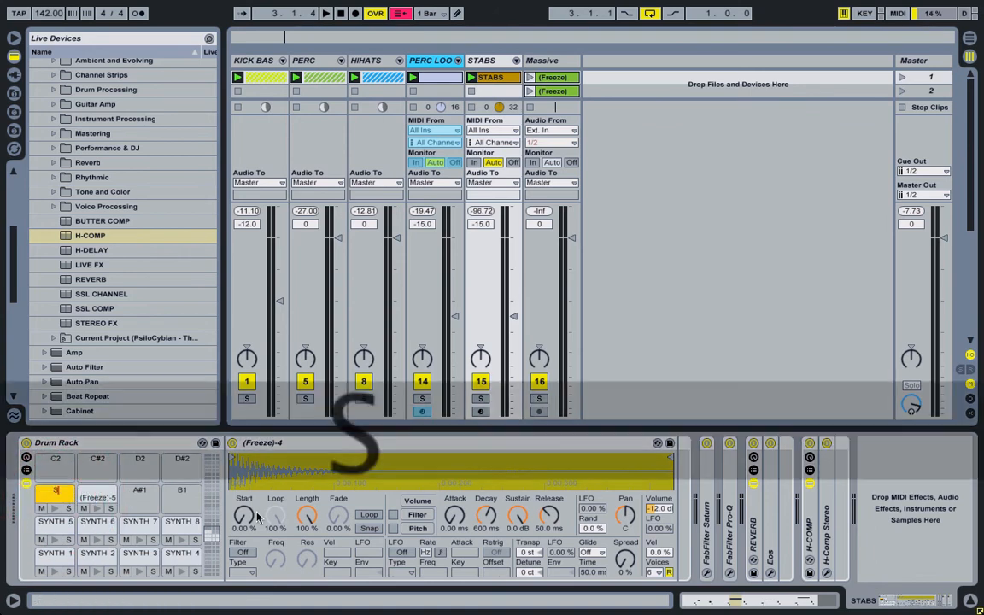
pyautogui.write('YNTH')
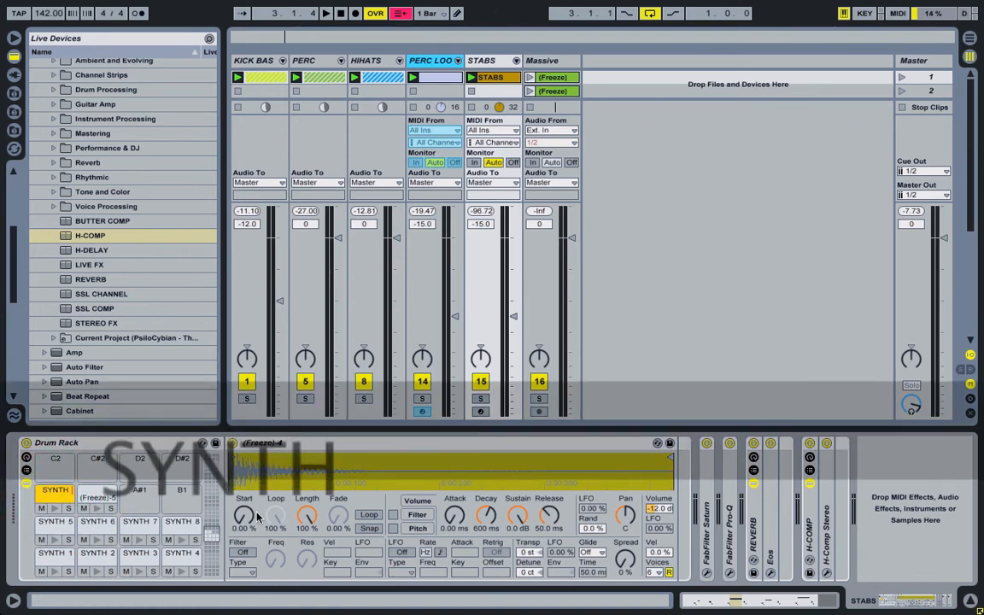
pyautogui.write(' 9')
pyautogui.rightClick(88, 496)
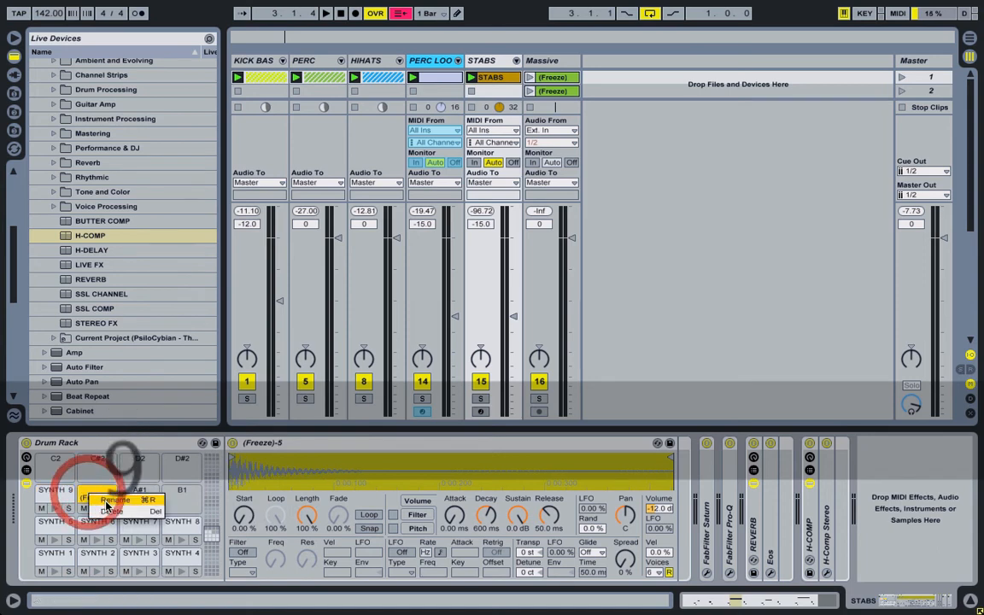
pyautogui.click(103, 506)
pyautogui.write('SYNTH 10')
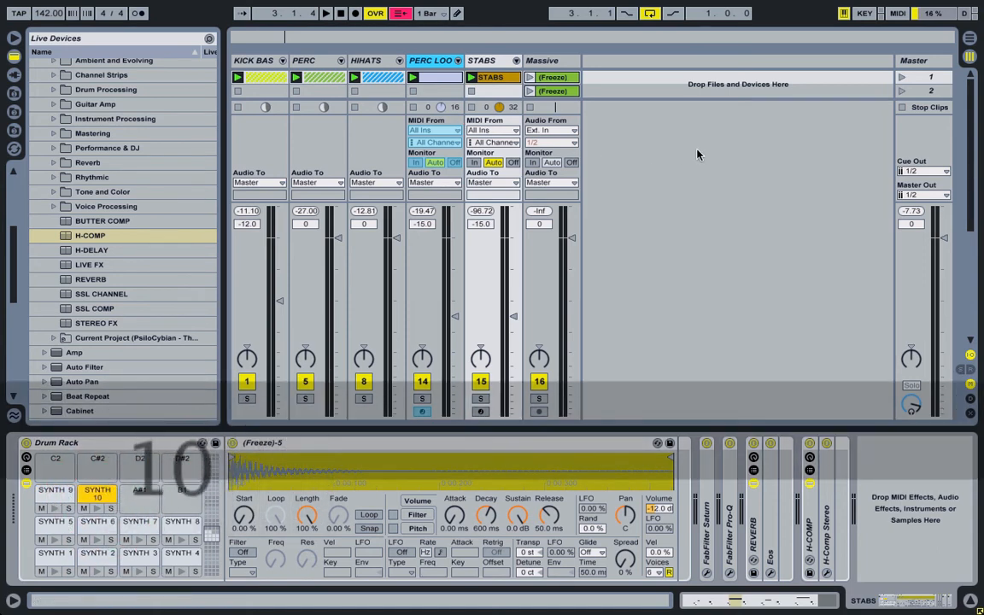
# Step: Delete the flattened Massive track and solo STABS while playing the first scene
pyautogui.click(544, 60)
pyautogui.press('Delete')
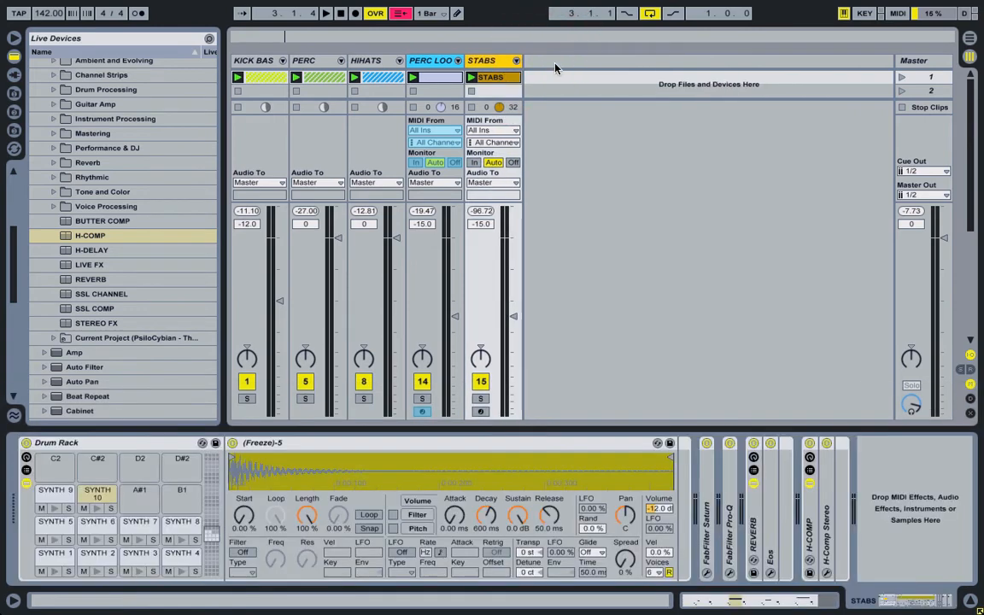
pyautogui.click(902, 77)
pyautogui.click(480, 399)
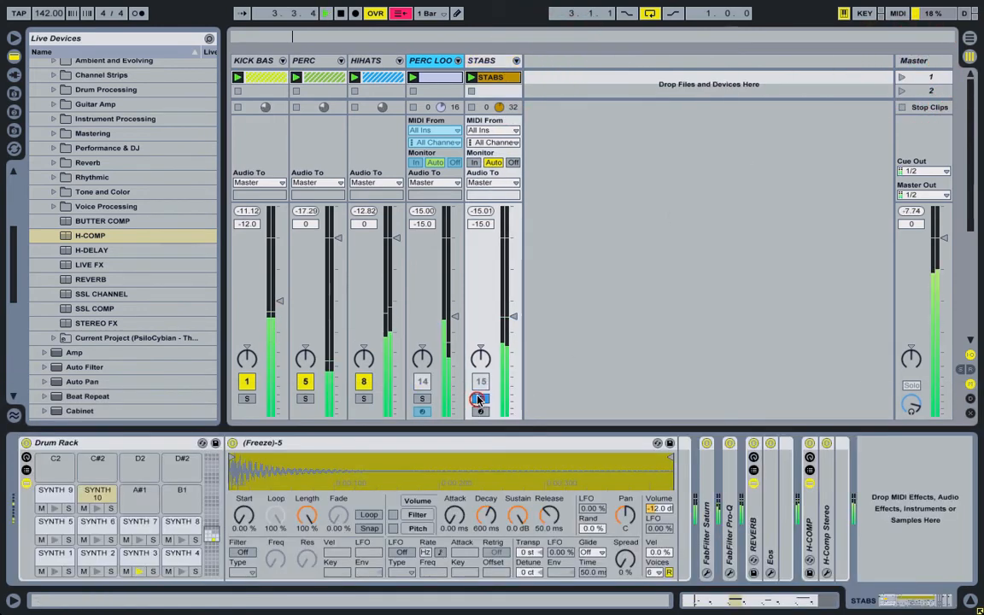
# Step: Set the STABS clip's loop to the last two beats, from 8.3.1 to 9.1.1
pyautogui.doubleClick(493, 79)
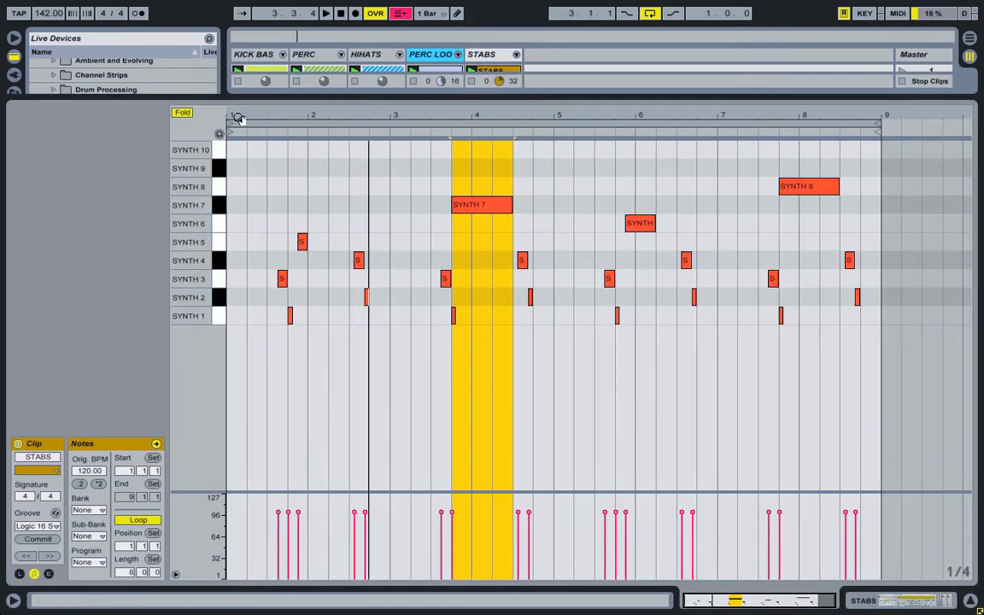
pyautogui.moveTo(230, 123); pyautogui.dragTo(835, 178)
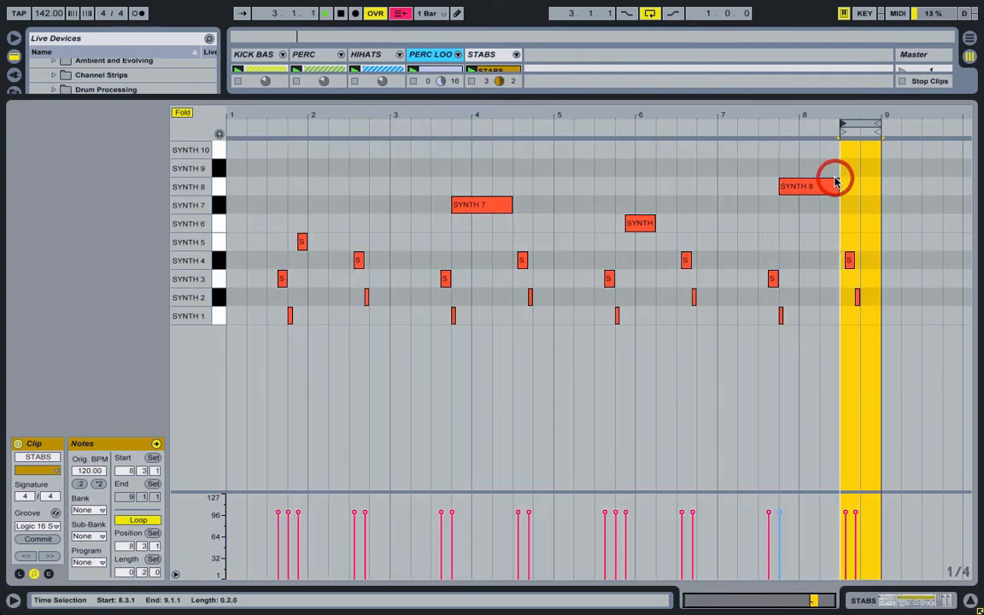
pyautogui.rightClick(865, 187)
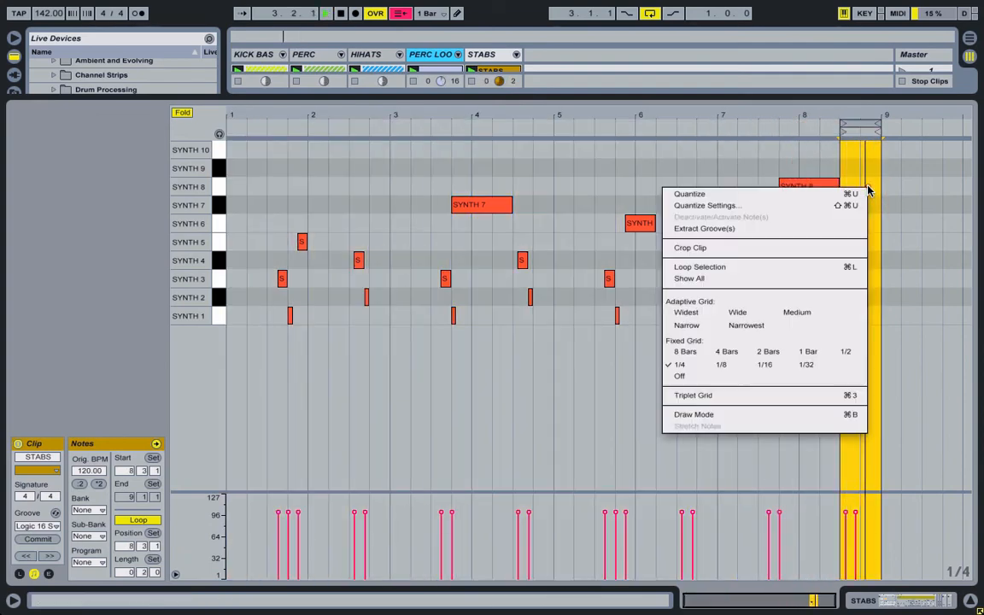
# Step: Unsolo the STABS track and mute the PERC and HIHATS tracks for playback
pyautogui.click(487, 55)
pyautogui.doubleClick(487, 54)
pyautogui.click(481, 411)
pyautogui.click(482, 401)
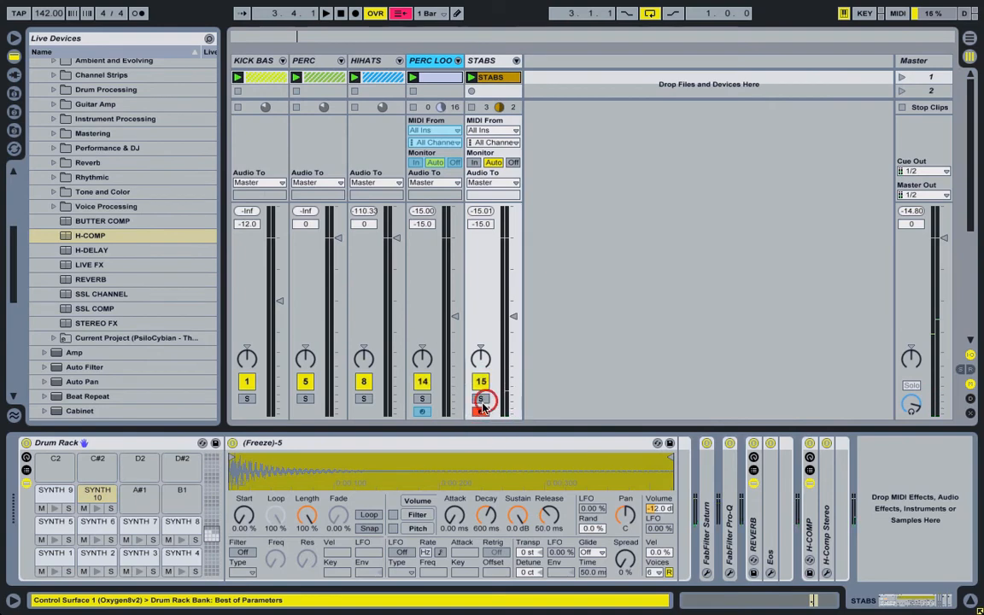
pyautogui.click(305, 382)
pyautogui.click(363, 381)
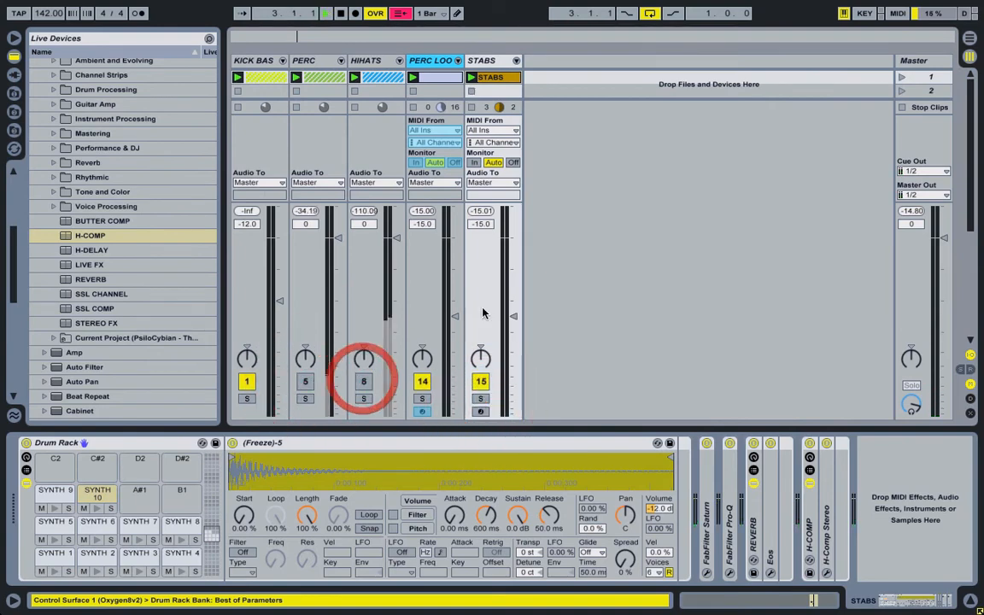
pyautogui.press('space')
# Step: Set the STABS clip's grid to 1/8 and add a SYNTH 9 note at 8.4.1 followed by a SYNTH 10 note at 8.4.3
pyautogui.doubleClick(493, 78)
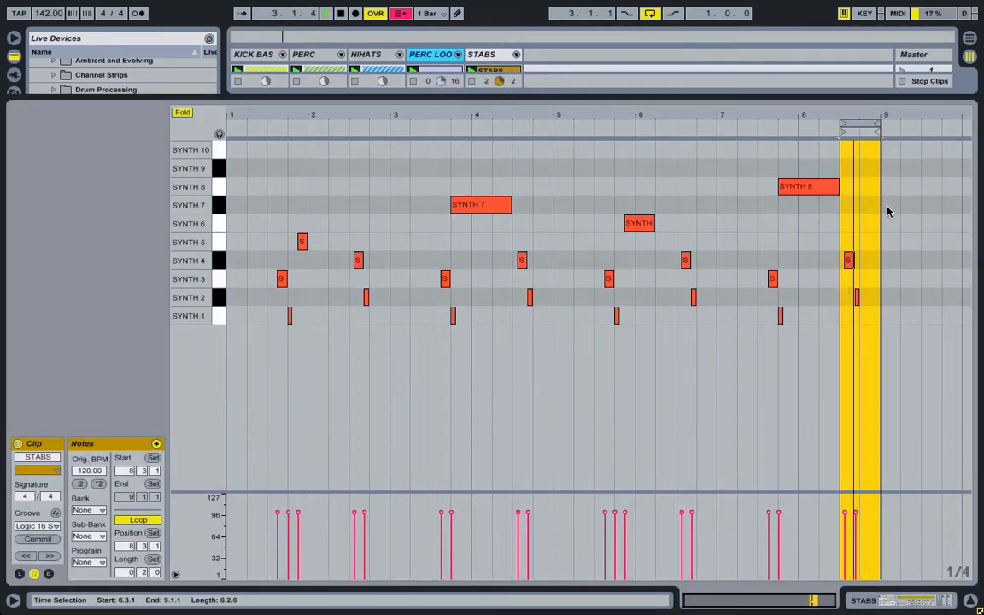
pyautogui.rightClick(856, 178)
pyautogui.click(709, 351)
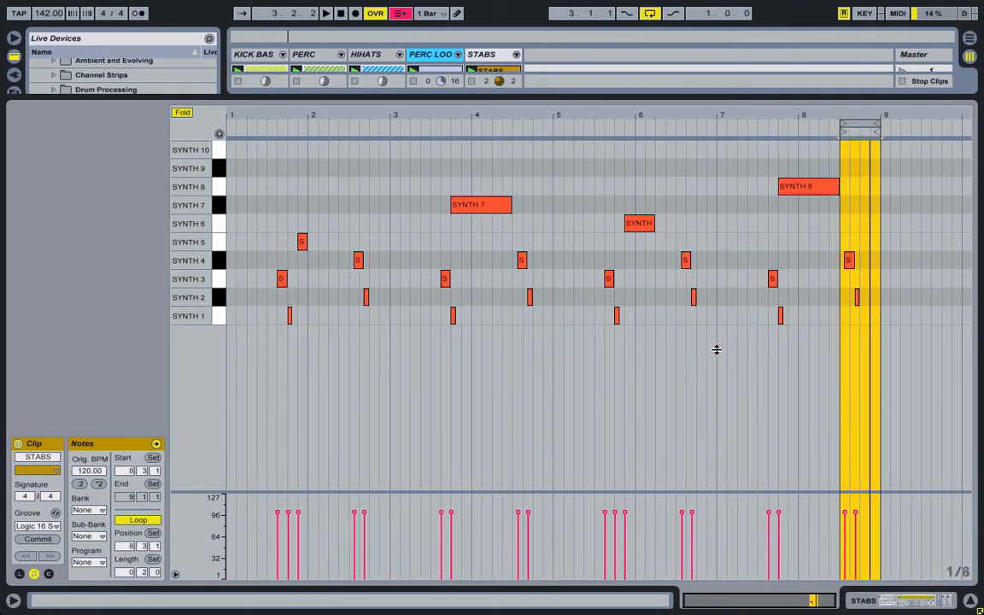
pyautogui.doubleClick(863, 168)
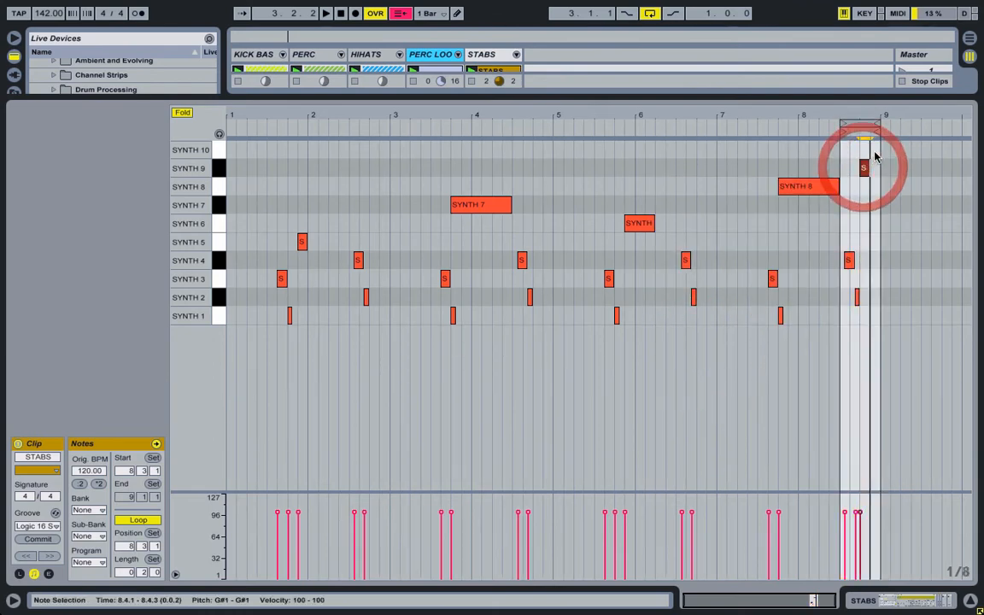
pyautogui.doubleClick(874, 149)
pyautogui.moveTo(864, 113); pyautogui.dragTo(749, 111)
# Step: Set the sample volumes of the SYNTH 9 and SYNTH 10 pads to 0 dB and reopen the STABS clip
pyautogui.doubleClick(493, 54)
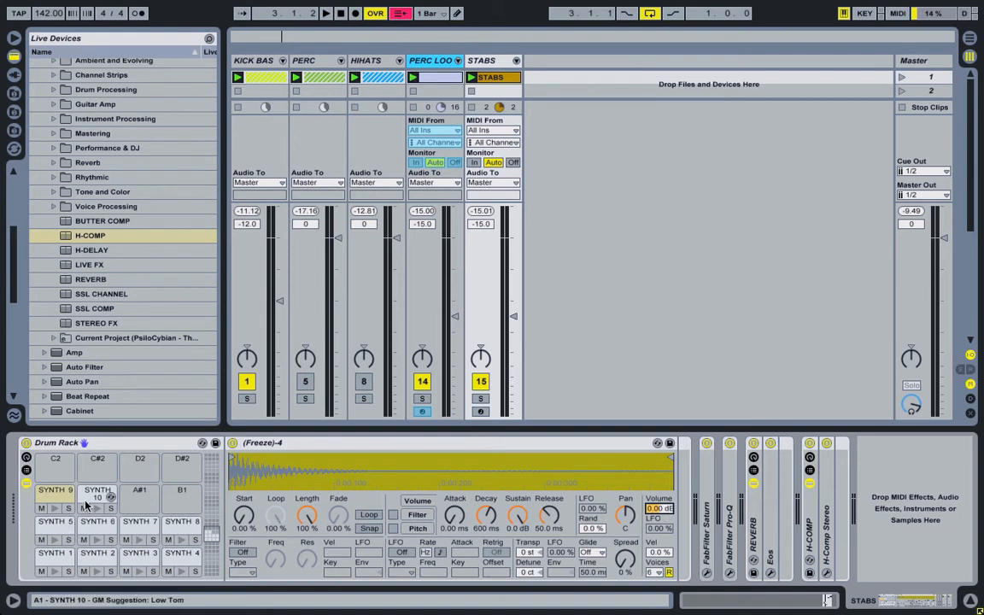
pyautogui.write('0')
pyautogui.press('Return')
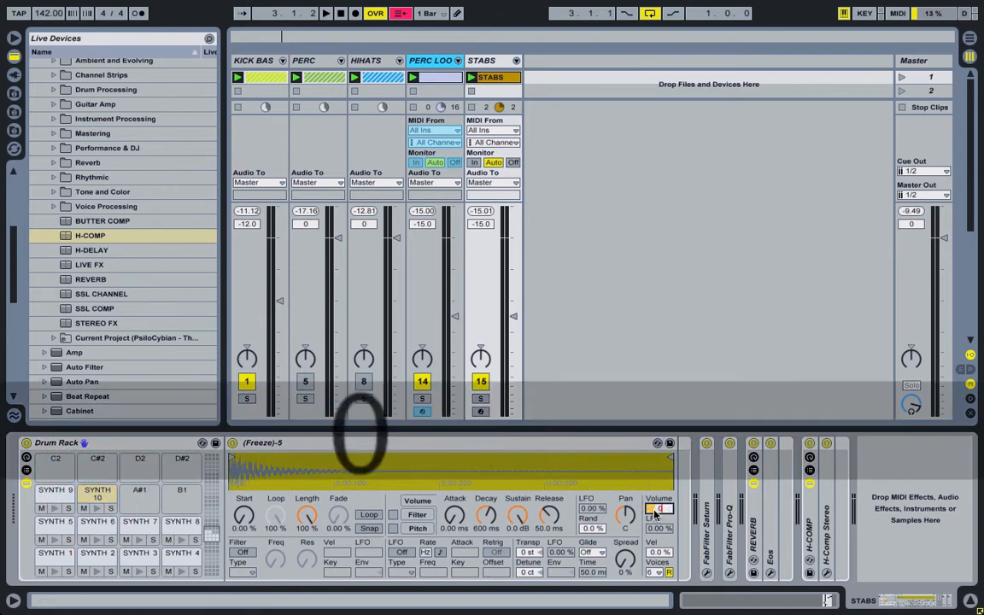
pyautogui.doubleClick(493, 81)
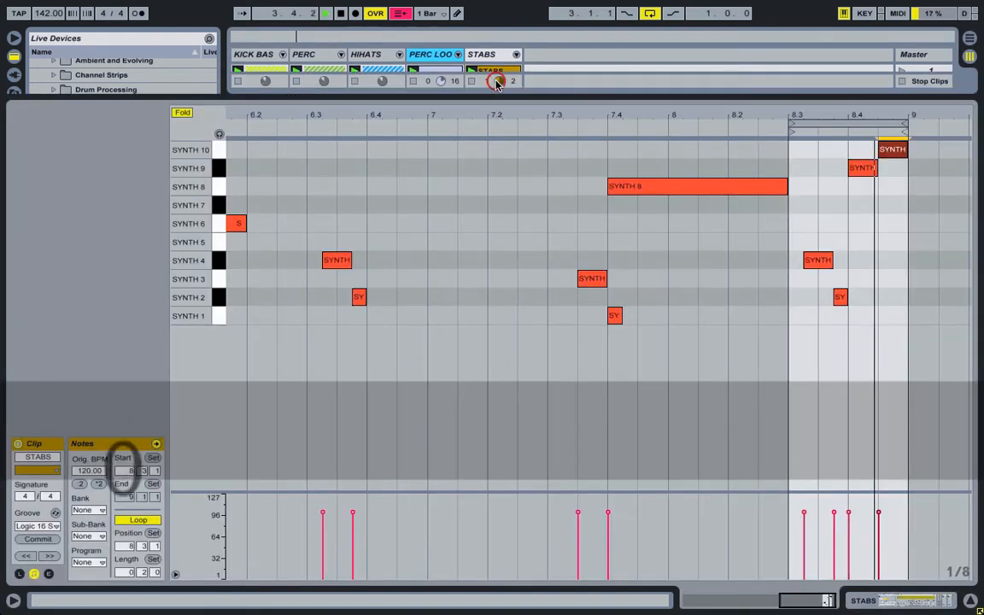
# Step: Set the STABS clip's grid to 1/16 and select the SYNTH 10 note at 8.4.3
pyautogui.rightClick(828, 191)
pyautogui.click(735, 389)
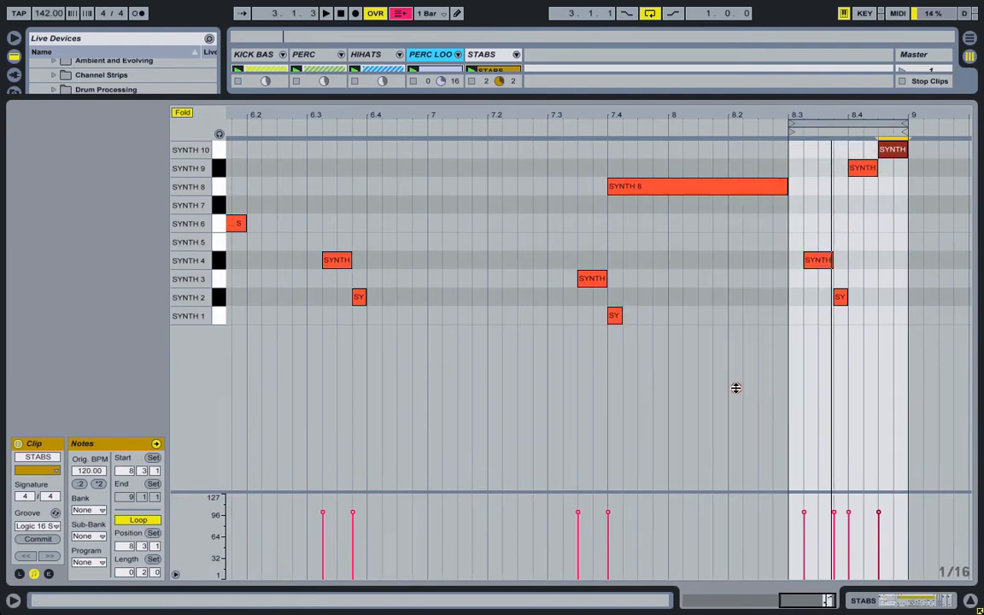
pyautogui.moveTo(899, 153)
pyautogui.mouseDown()
pyautogui.moveTo(911, 153)
pyautogui.moveTo(899, 152)
pyautogui.mouseUp()
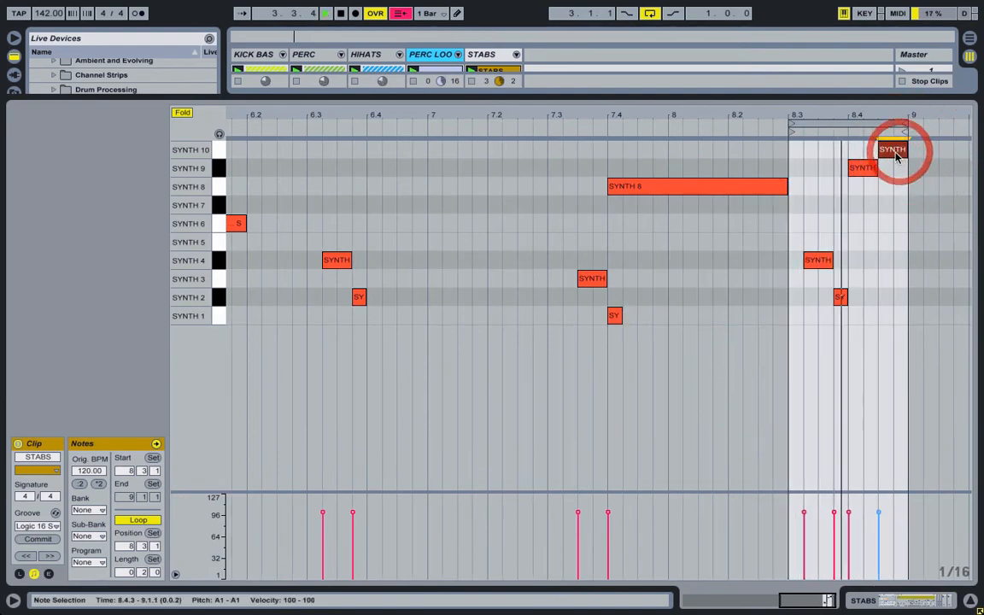
pyautogui.moveTo(886, 114); pyautogui.dragTo(885, 64)
# Step: Duplicate all STABS notes into bars 9 to 16 using an 8-bar grid, and set the loop to 16 bars from 1.1.1
pyautogui.rightClick(947, 293)
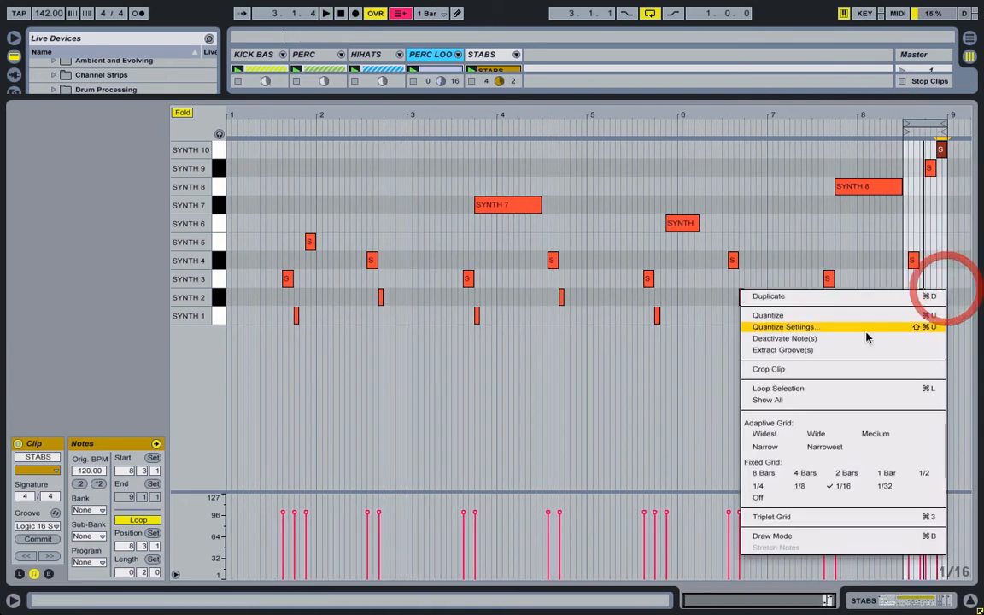
pyautogui.click(763, 468)
pyautogui.moveTo(947, 318); pyautogui.dragTo(2, 5)
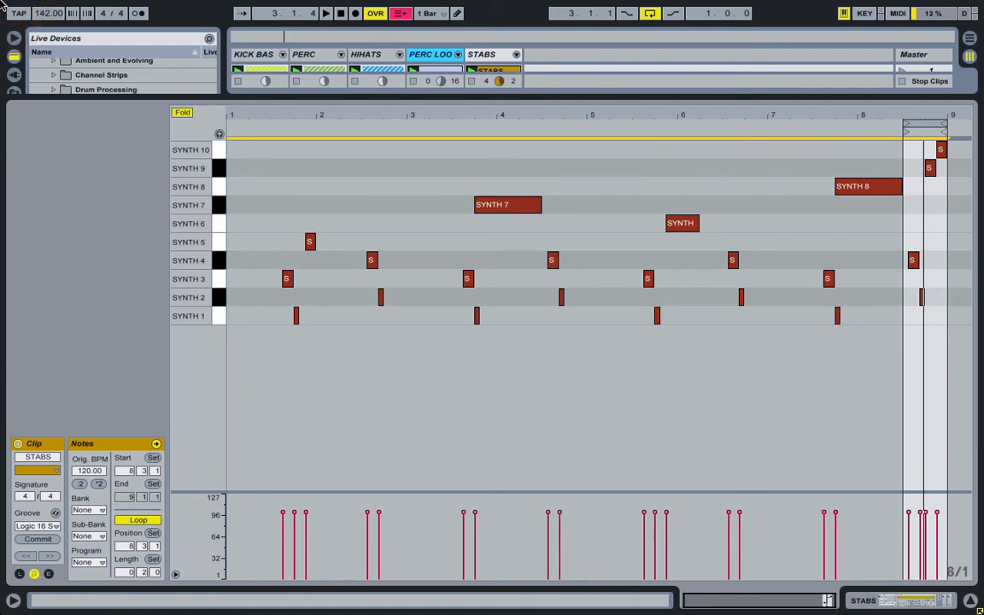
pyautogui.hotkey('ctrl', 'd')
pyautogui.moveTo(286, 113); pyautogui.dragTo(255, 150)
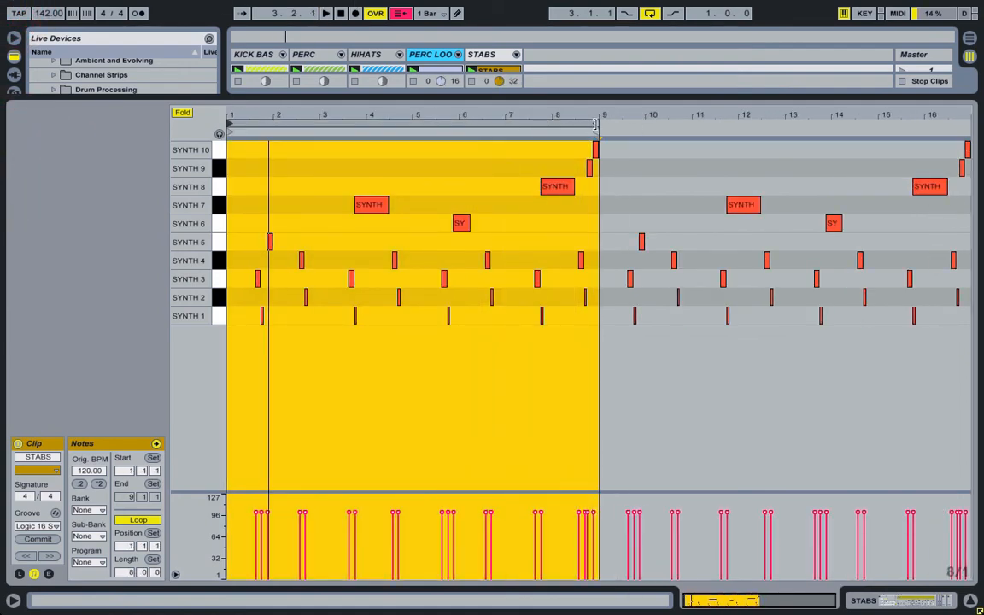
pyautogui.moveTo(595, 125); pyautogui.dragTo(879, 186)
# Step: On a 1/16 grid, lengthen the last SYNTH 9 note to end at 16.4.4 and make the last SYNTH 10 note start there
pyautogui.moveTo(854, 112); pyautogui.dragTo(946, 170)
pyautogui.rightClick(852, 168)
pyautogui.click(740, 341)
pyautogui.click(950, 151)
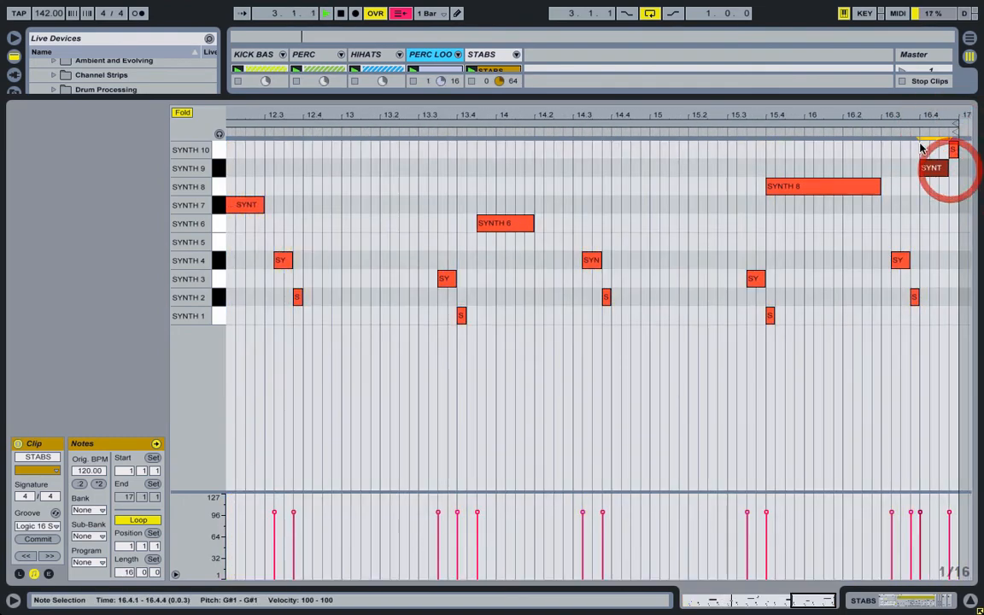
pyautogui.moveTo(928, 118); pyautogui.dragTo(959, 114)
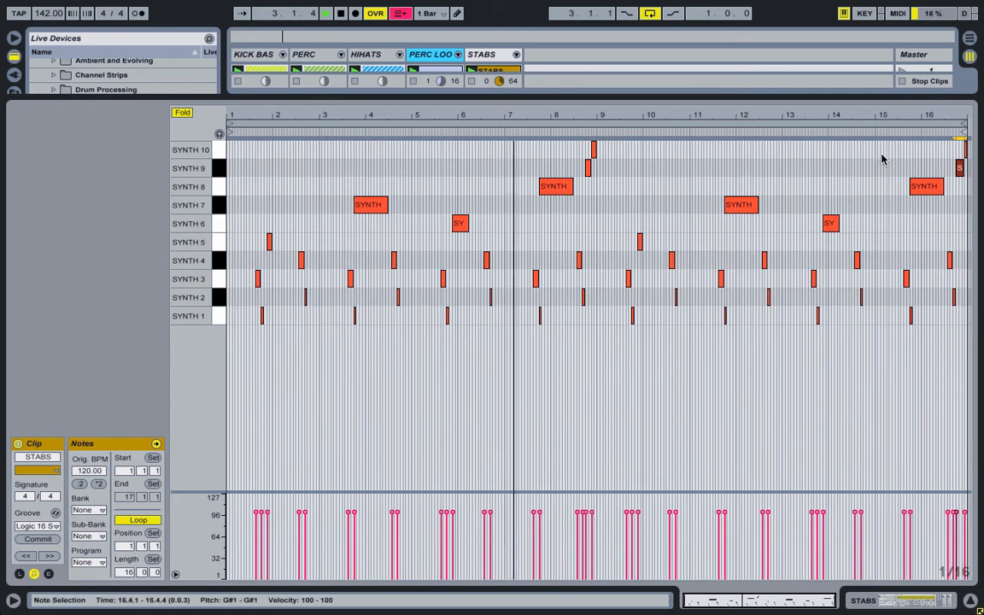
# Step: Set the STABS clip's grid to 8 bars and reactivate the PERC and HIHATS tracks
pyautogui.rightClick(595, 211)
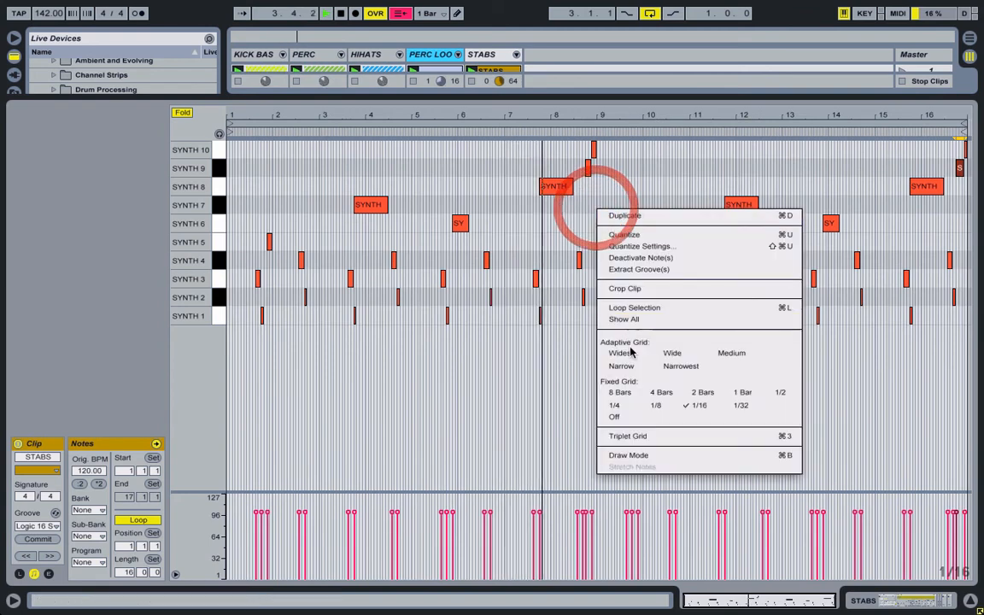
pyautogui.click(626, 393)
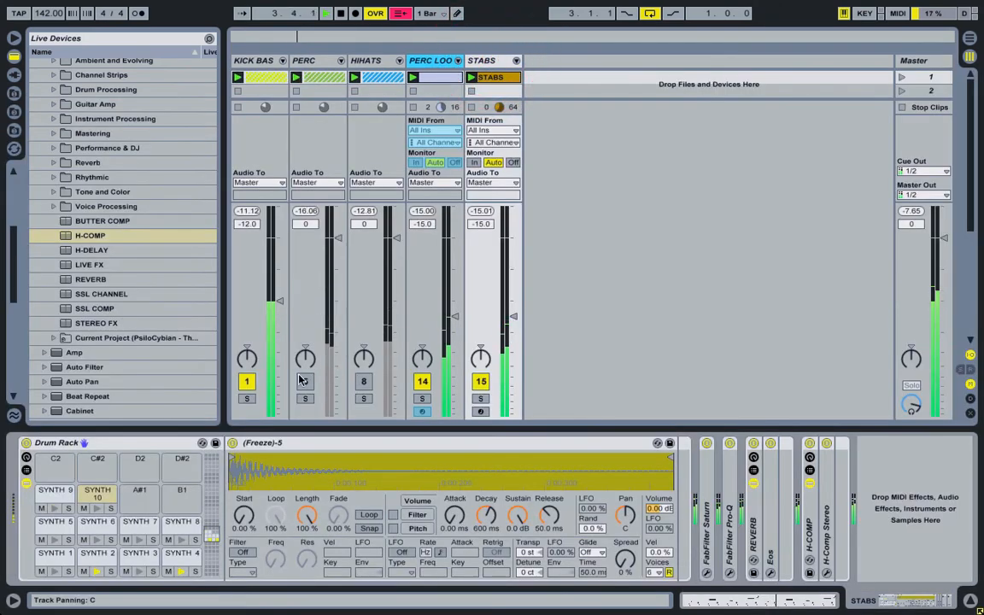
pyautogui.click(490, 80)
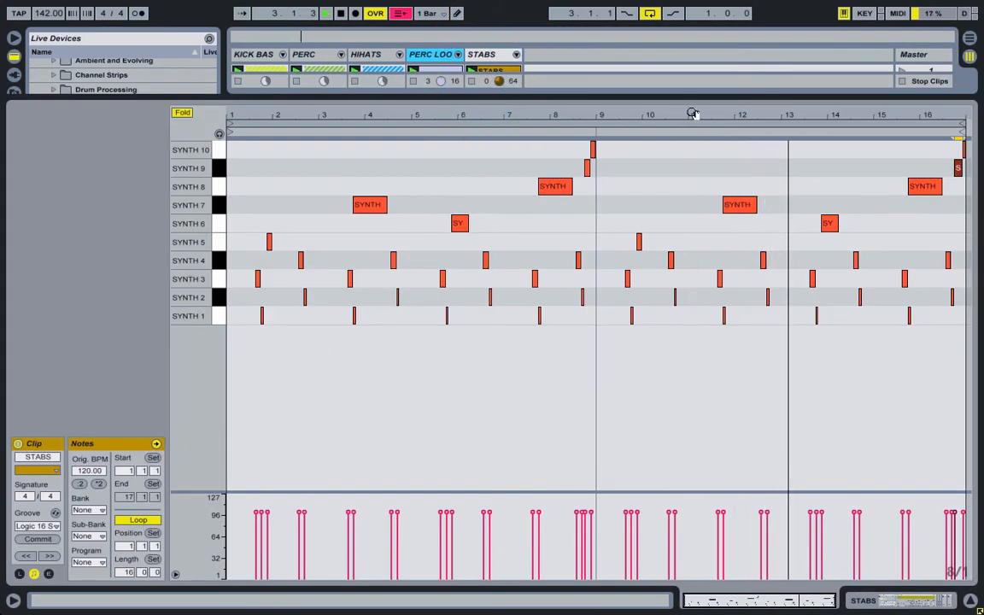
# Step: Listen to the 16-bar STABS clip with all tracks playing, checking its notes and the track's device chain
pyautogui.press('XF86AudioRaiseVolume')
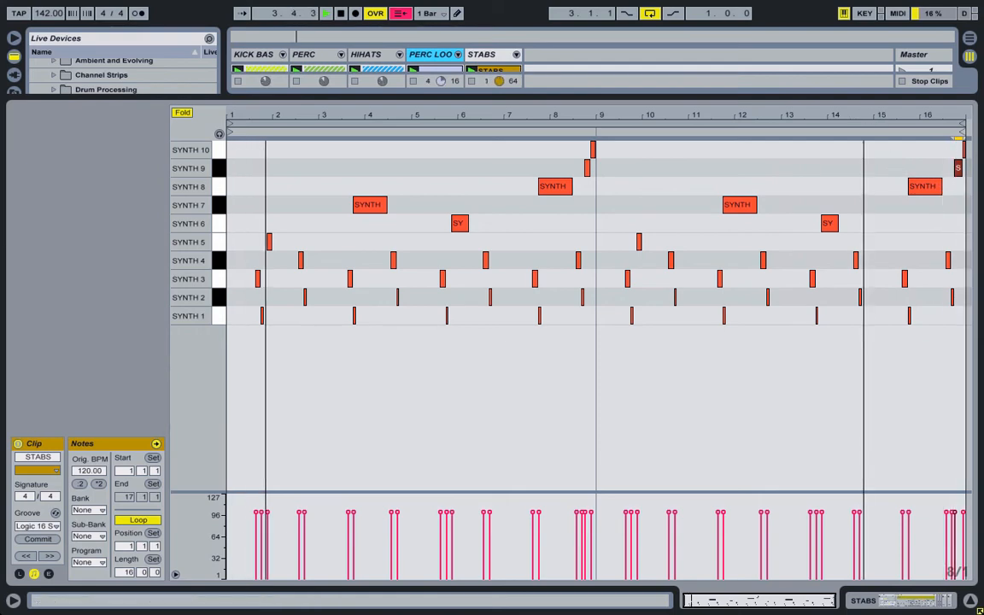
pyautogui.click(481, 54)
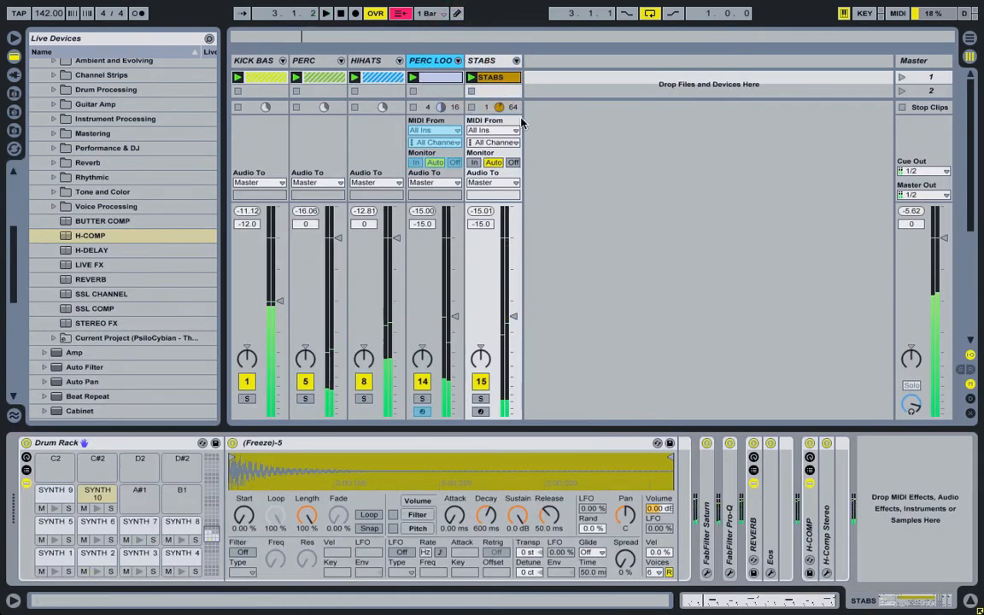
pyautogui.click(492, 77)
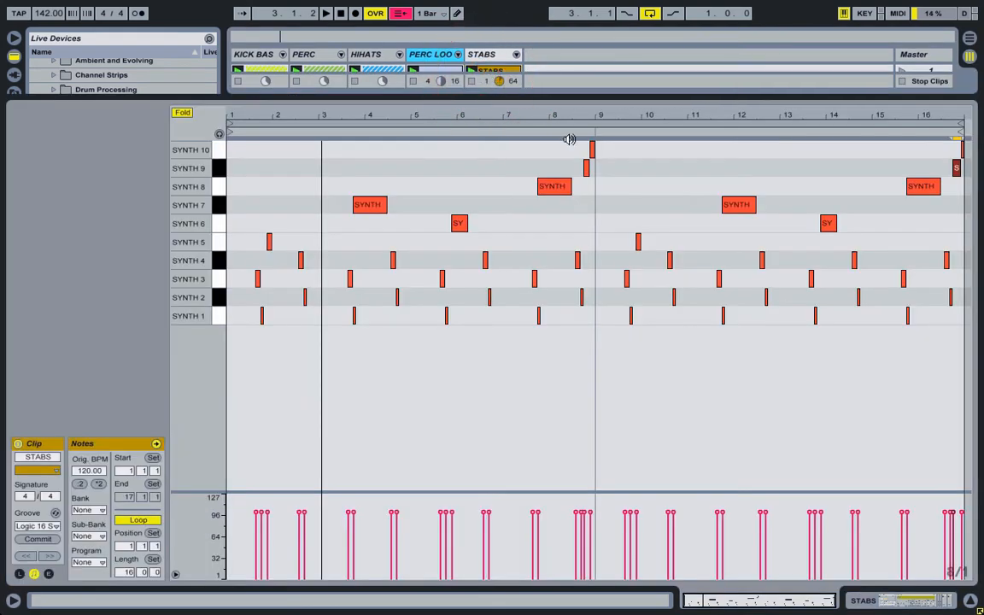
pyautogui.click(483, 55)
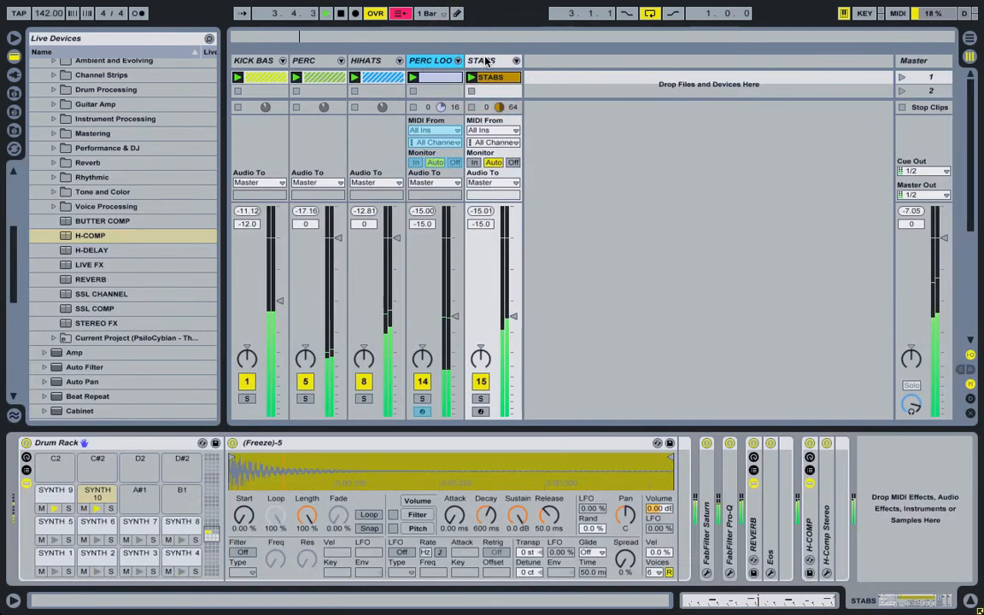
pyautogui.click(491, 77)
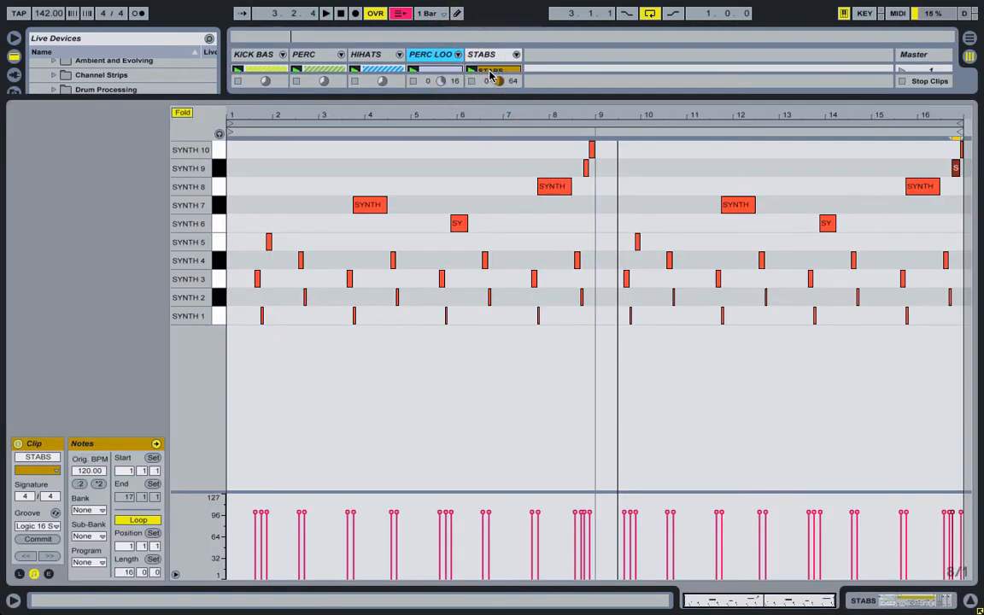
# Step: Unfold the STABS Drum Rack in the mixer, examine the levels of its SYNTH pad channels and fold it again
pyautogui.click(485, 59)
pyautogui.click(517, 57)
pyautogui.moveTo(519, 97); pyautogui.dragTo(483, 467)
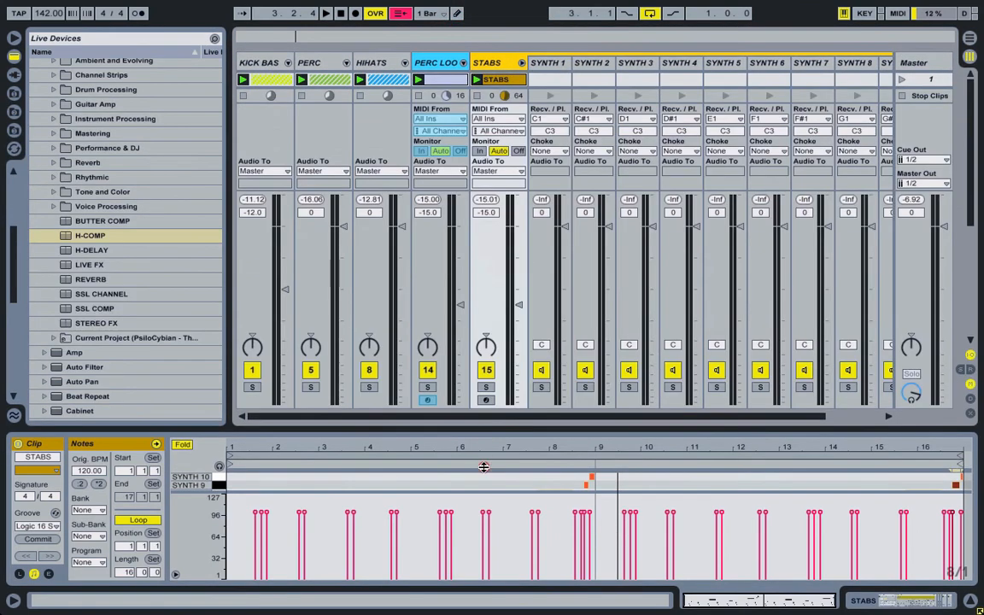
pyautogui.click(529, 462)
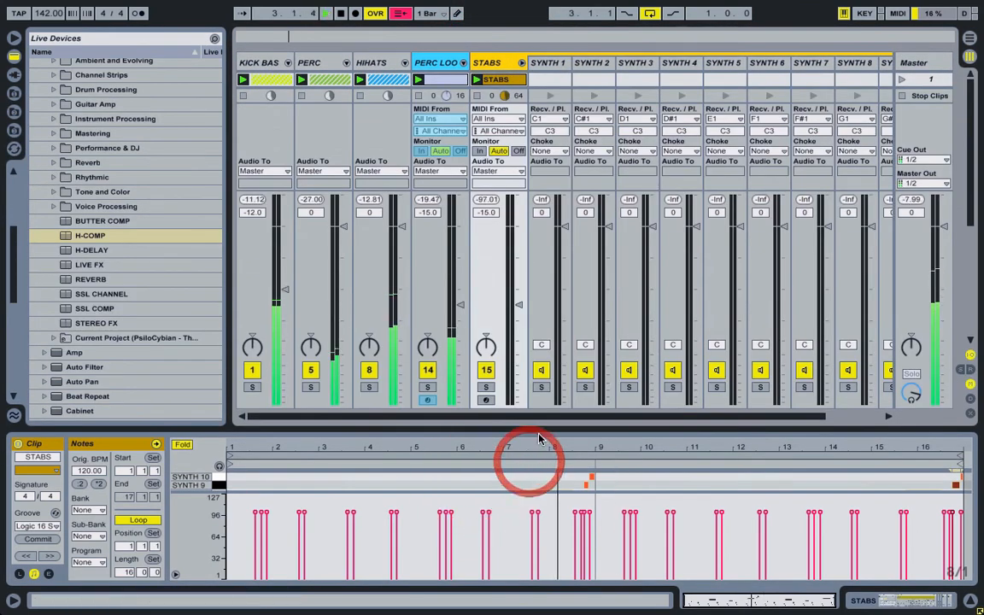
pyautogui.moveTo(553, 417); pyautogui.dragTo(643, 424)
pyautogui.press('Tab')
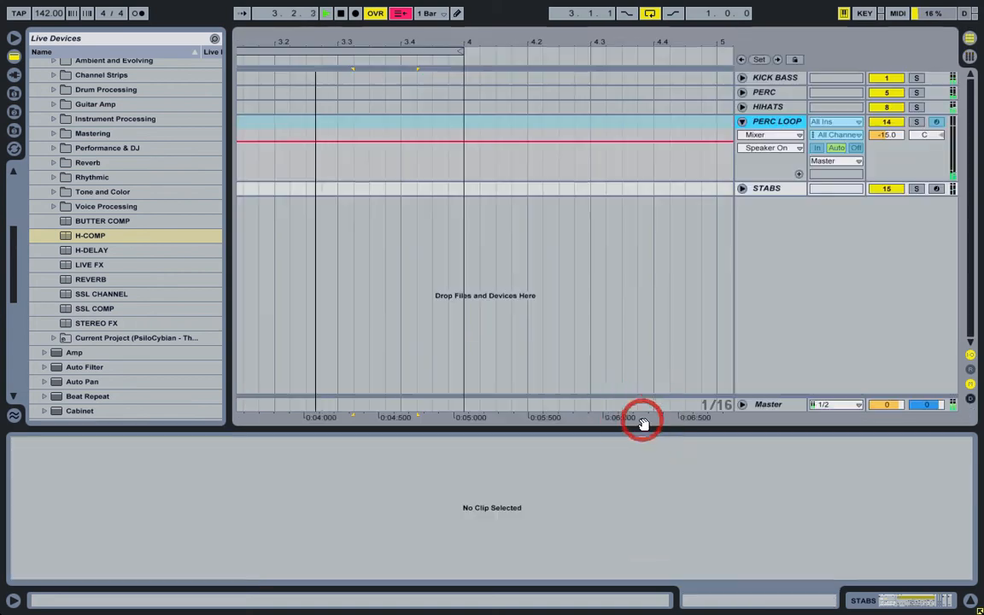
pyautogui.press('Tab')
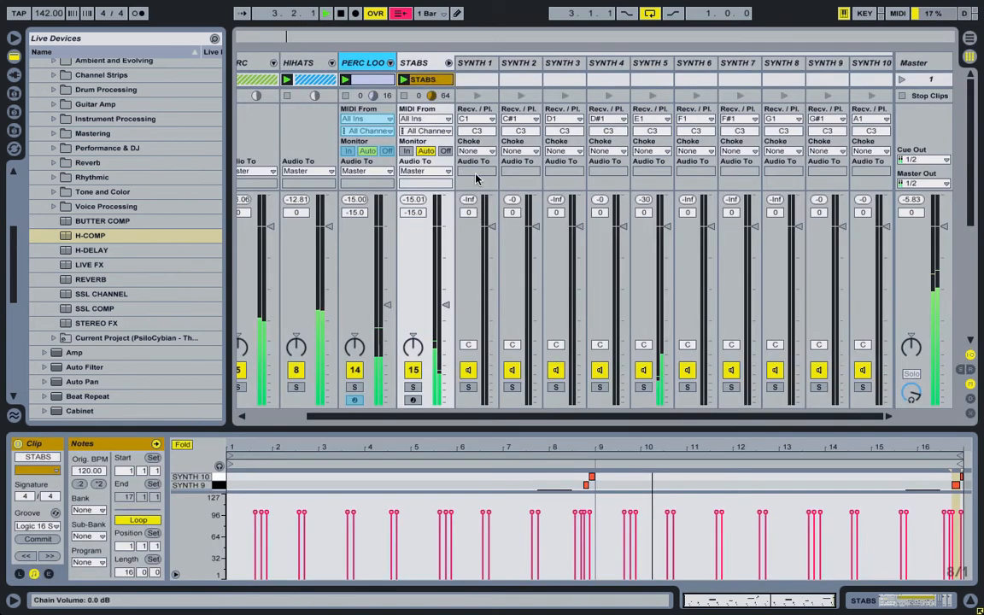
pyautogui.click(449, 62)
pyautogui.click(494, 62)
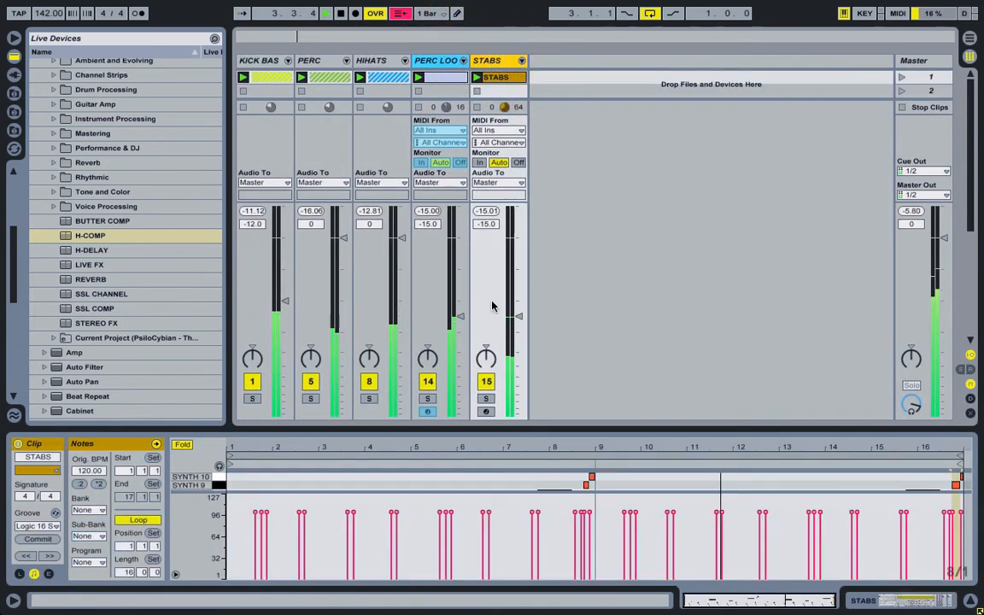
# Step: Solo the STABS track and raise the output of its H-Comp compressor to 5.9
pyautogui.click(485, 398)
pyautogui.click(495, 62)
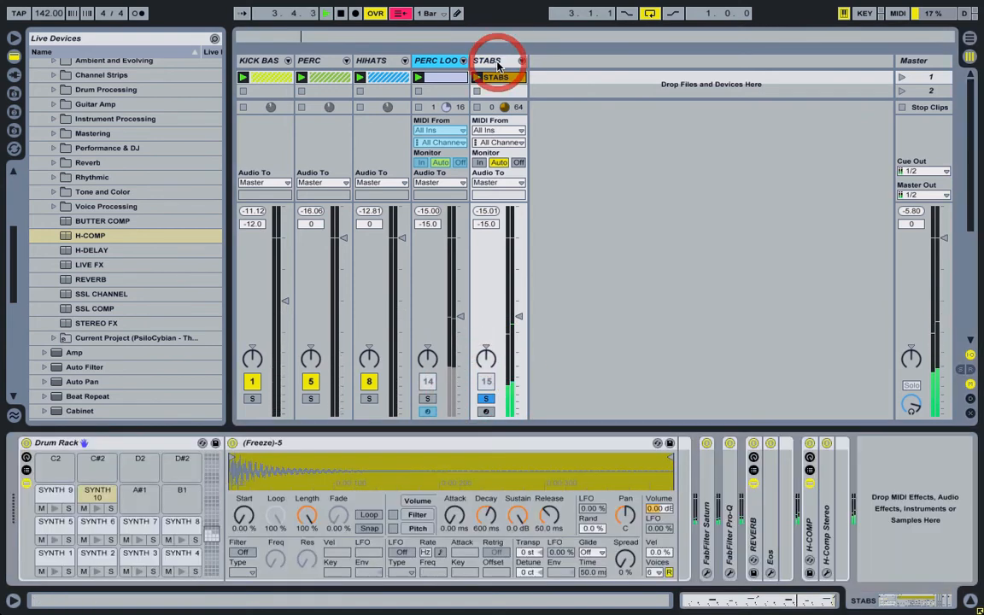
pyautogui.click(825, 477)
pyautogui.click(831, 459)
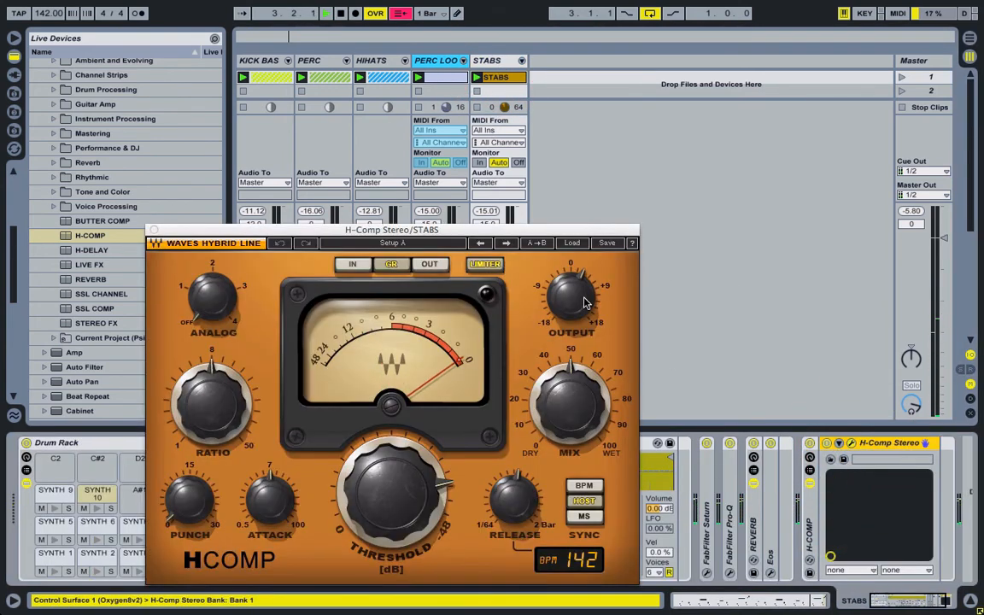
pyautogui.moveTo(585, 303); pyautogui.dragTo(585, 293)
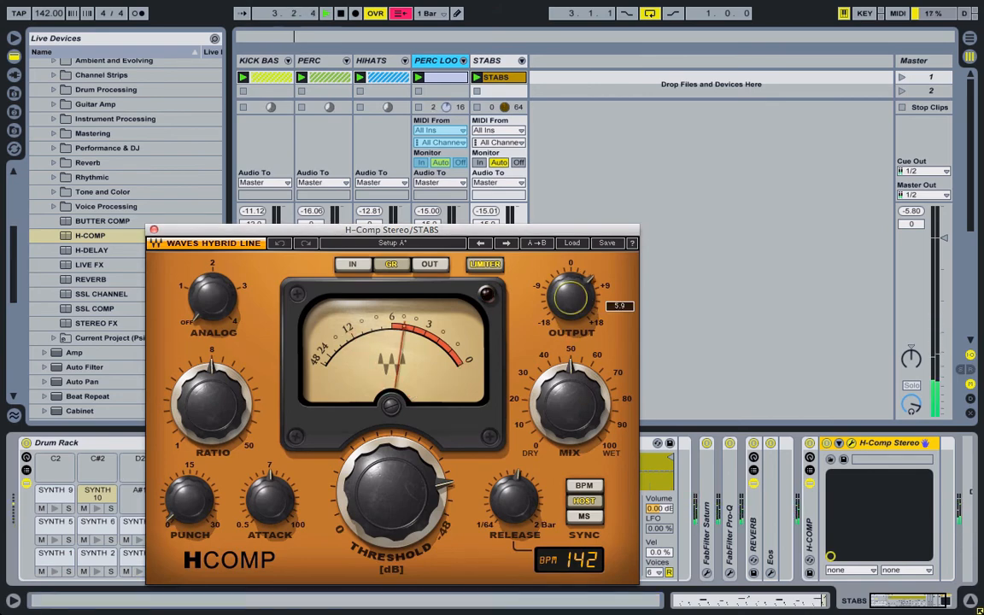
# Step: Fine-tune the H-Comp mix to about 50, close the plug-in and unsolo the STABS track
pyautogui.moveTo(537, 234); pyautogui.dragTo(583, 138)
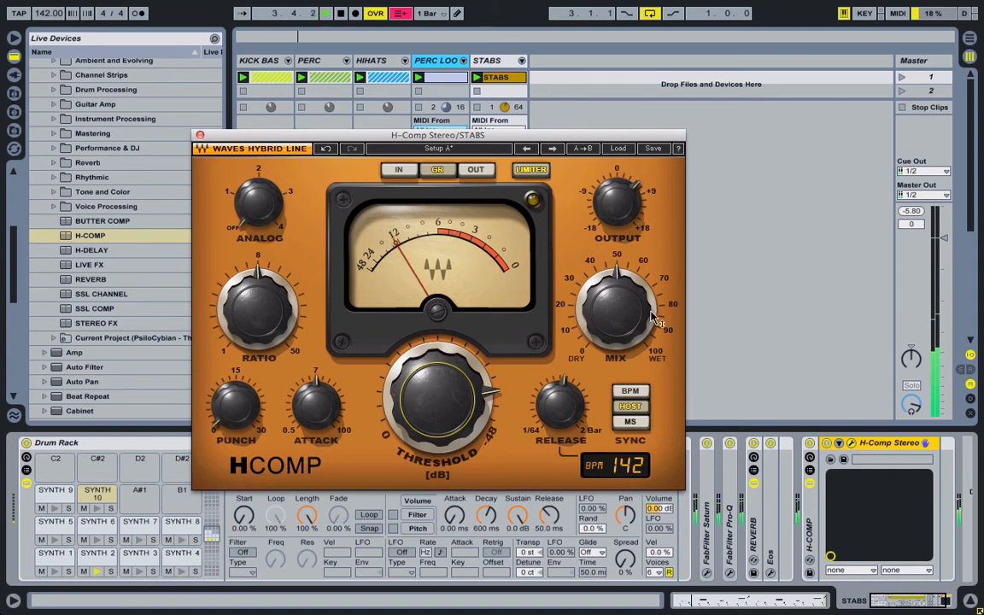
pyautogui.moveTo(658, 320); pyautogui.dragTo(615, 317)
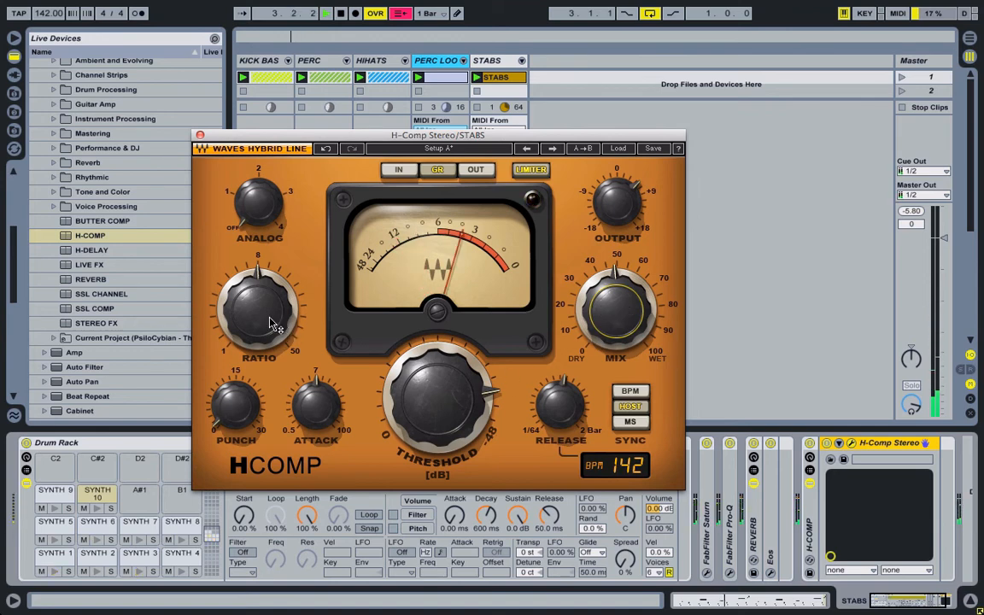
pyautogui.click(200, 136)
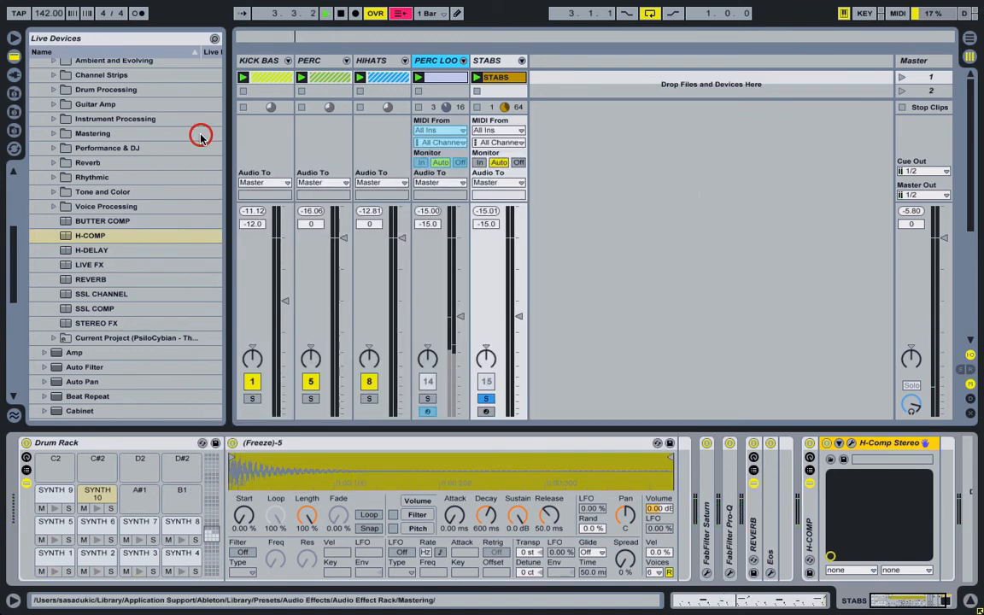
pyautogui.click(487, 399)
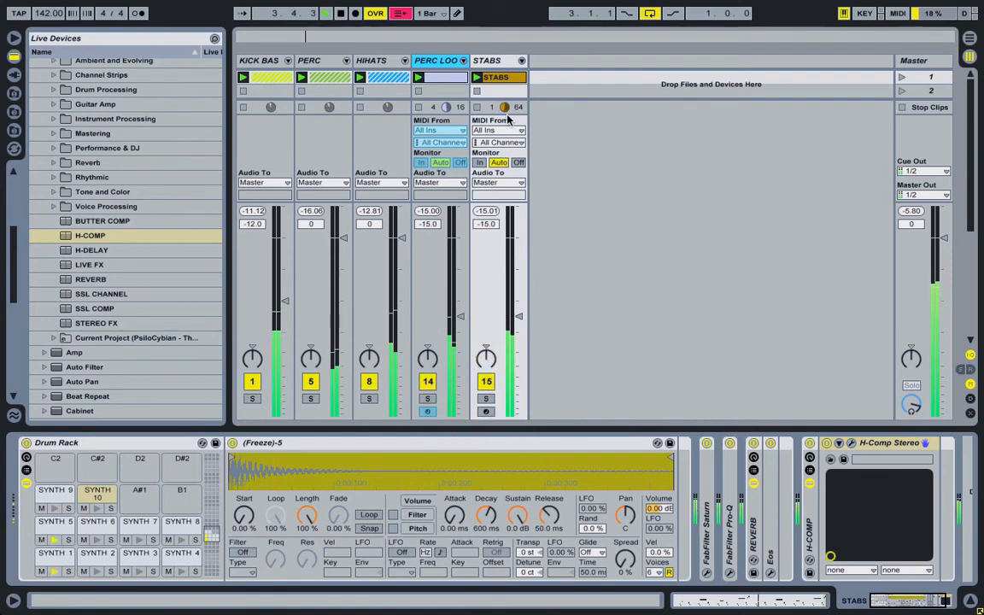
# Step: Freeze the STABS track, allowing playback to stop
pyautogui.rightClick(488, 59)
pyautogui.click(535, 149)
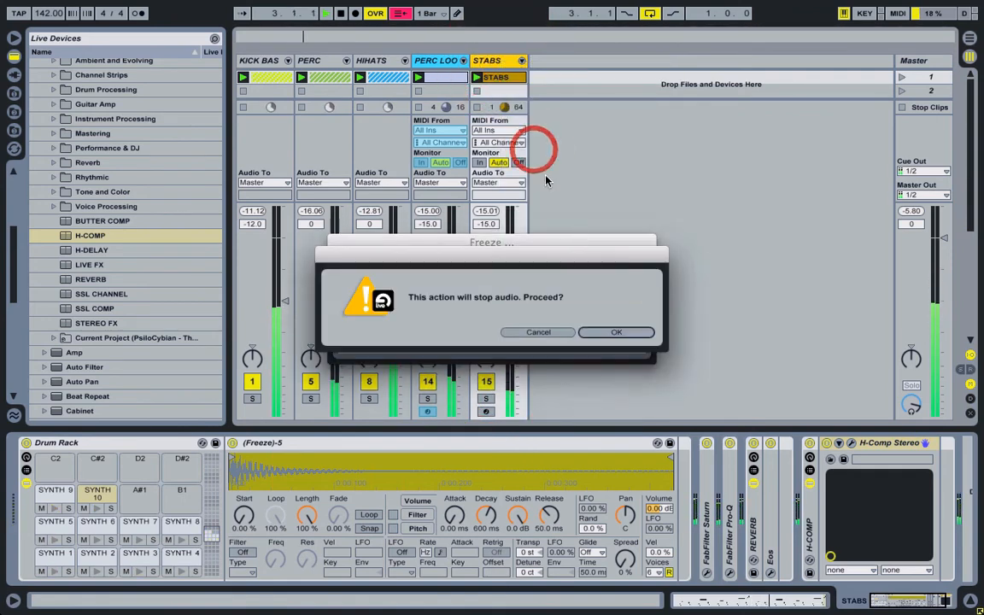
pyautogui.click(616, 332)
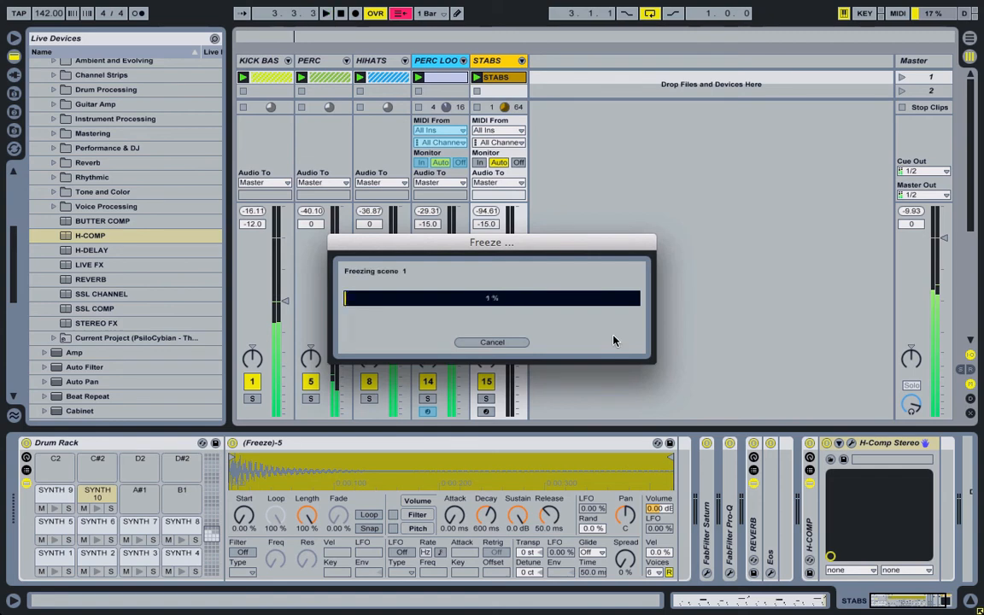
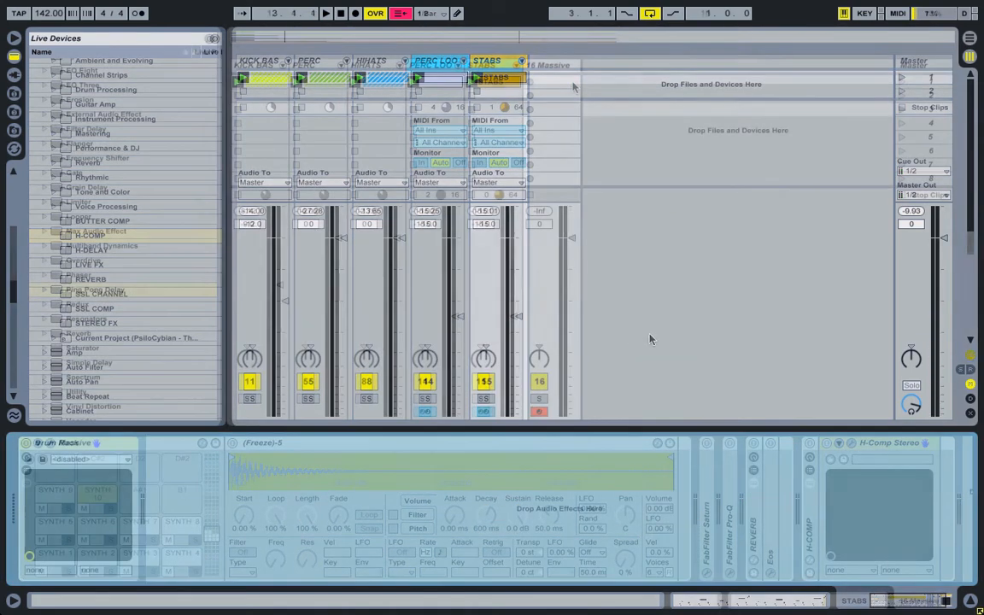
# Step: Create an empty one-bar MIDI clip in scene 1 of the 16 Massive track and disarm the track
pyautogui.click(565, 81)
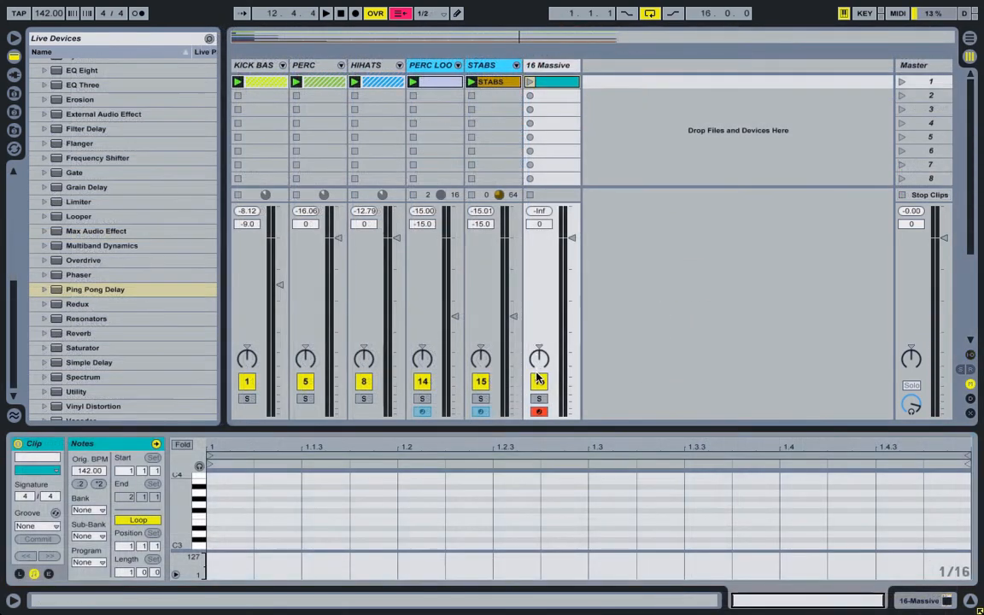
pyautogui.click(538, 411)
# Step: Solo the 16 Massive and KICK BASS tracks and launch scene 1
pyautogui.click(539, 398)
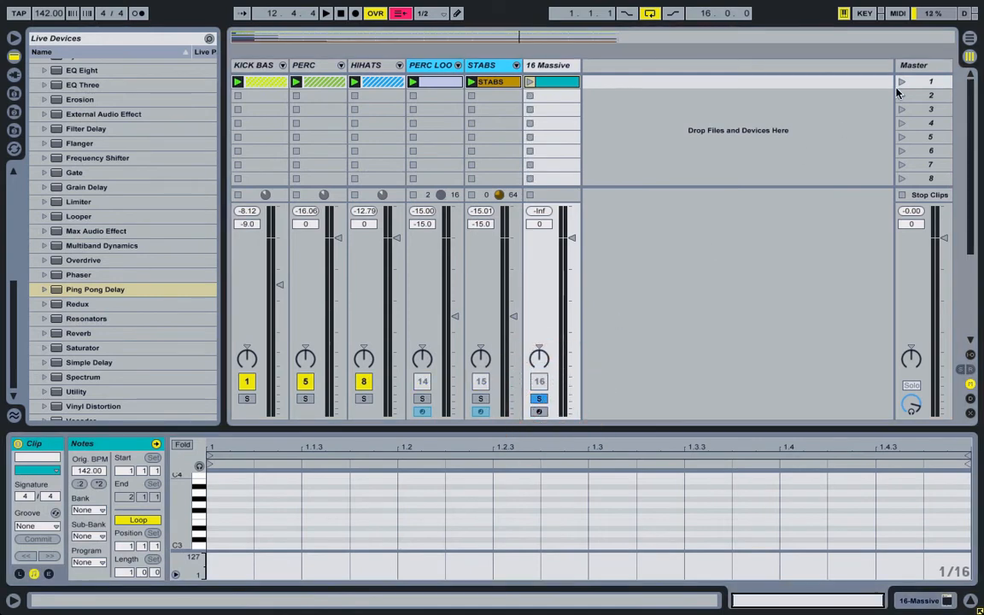
pyautogui.click(901, 82)
pyautogui.click(246, 398)
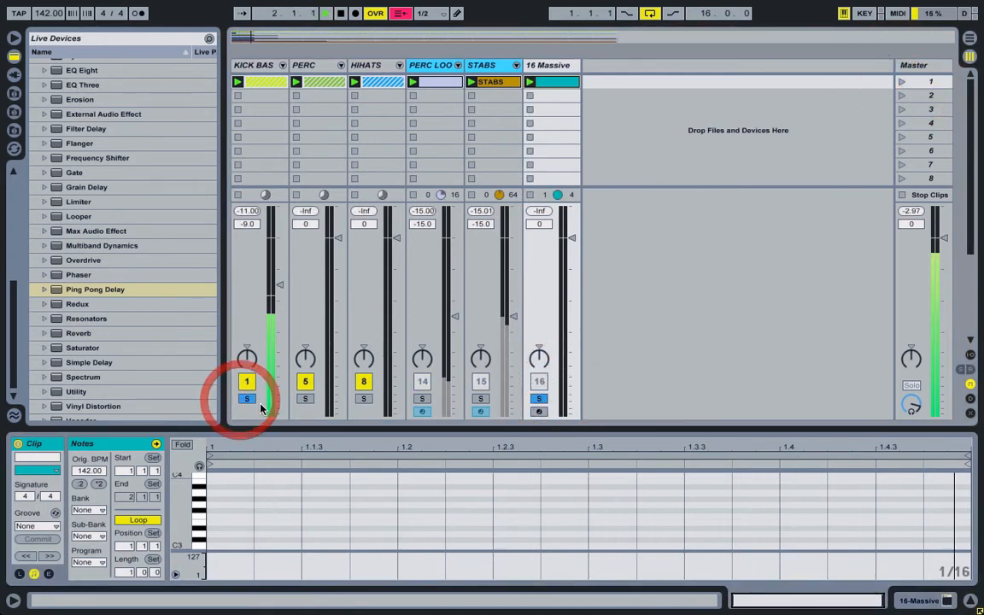
# Step: Load the TheBox_FM.ksd patch into Massive on the 16 Massive track and close the synth window
pyautogui.click(542, 66)
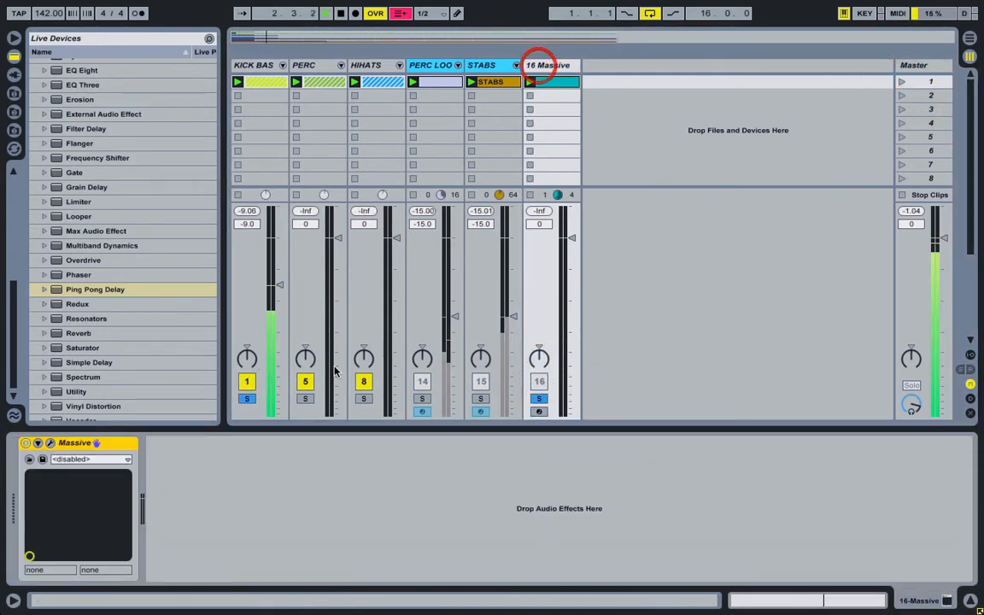
pyautogui.click(50, 444)
pyautogui.click(296, 79)
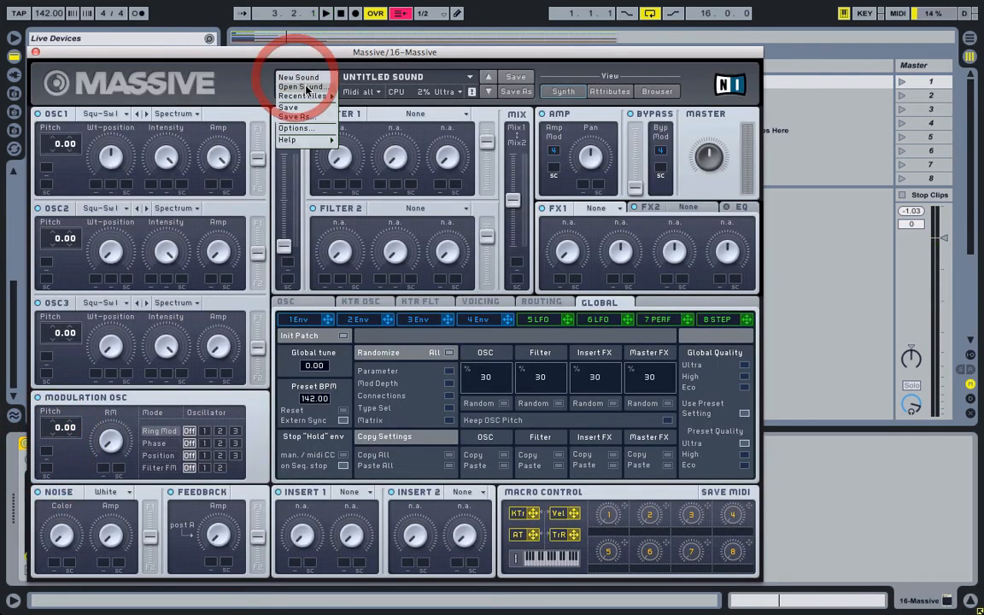
pyautogui.click(301, 87)
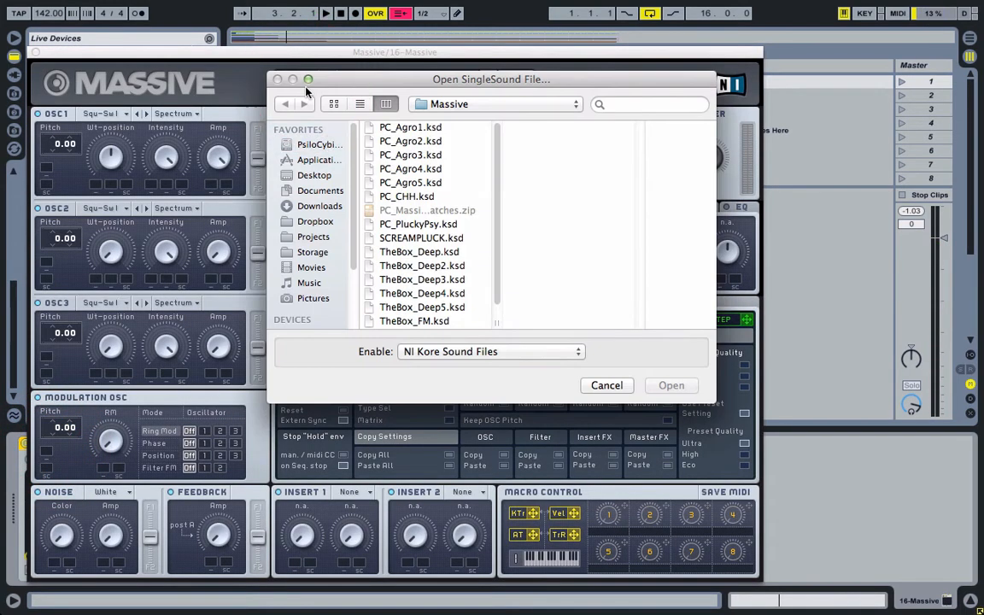
pyautogui.scroll(-1, 444, 272)
pyautogui.click(413, 308)
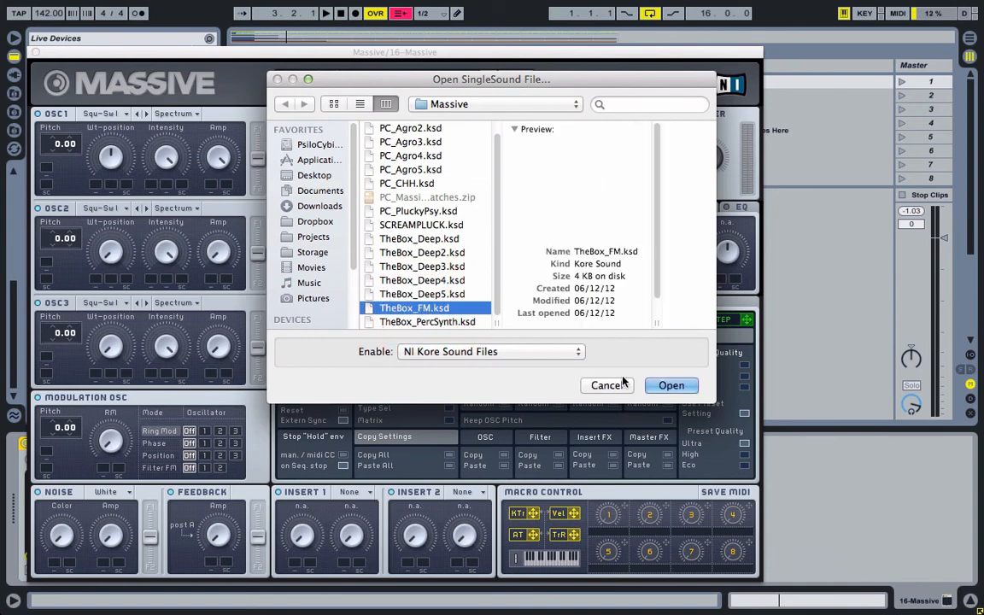
pyautogui.click(671, 386)
pyautogui.click(36, 53)
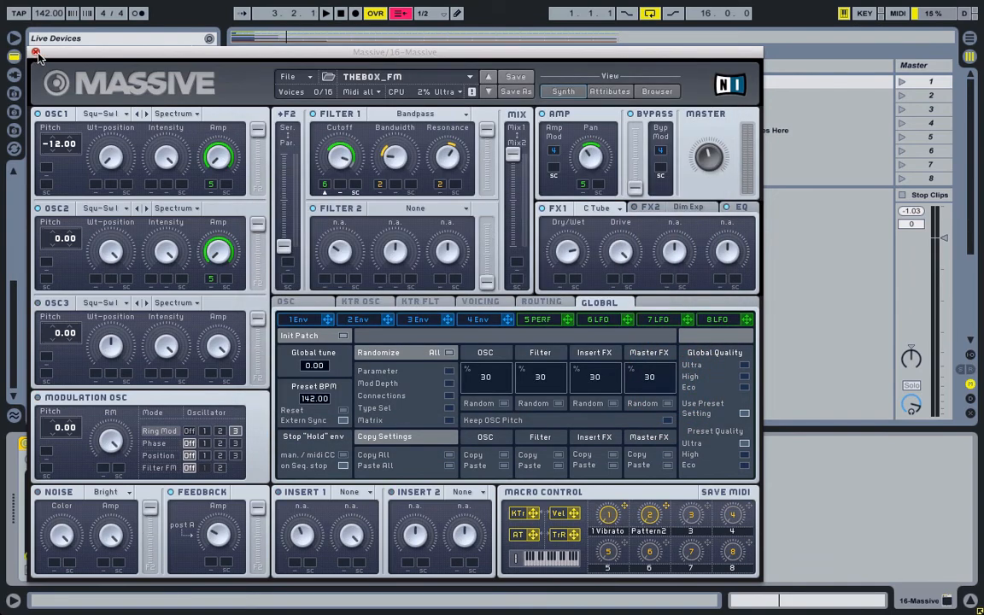
# Step: Enlarge the 16 Massive clip's note editor, set a fixed 1/8 grid and add an eighth-note G2 at 1.4
pyautogui.click(564, 81)
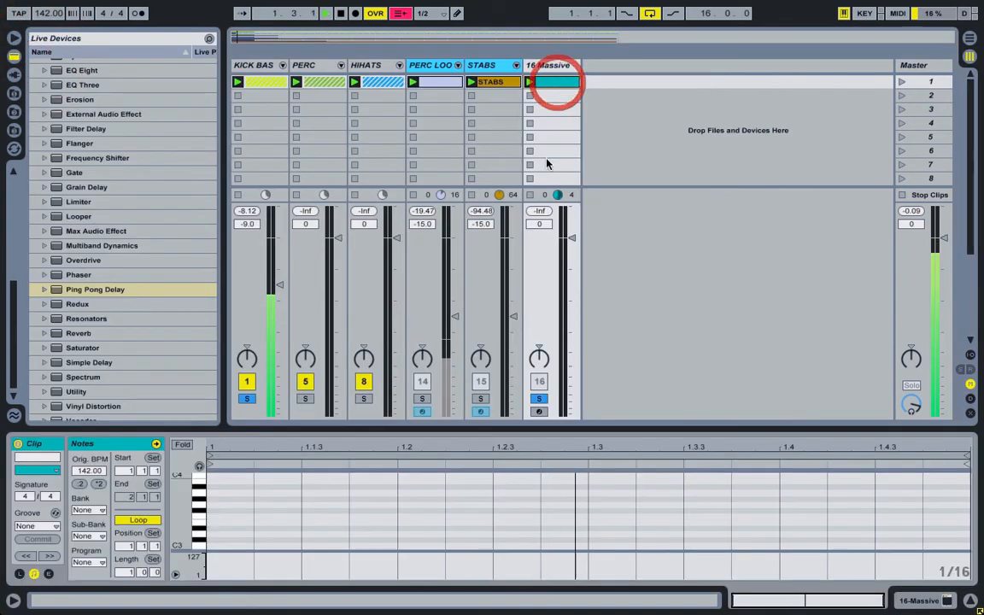
pyautogui.moveTo(562, 402); pyautogui.dragTo(562, 181)
pyautogui.rightClick(489, 310)
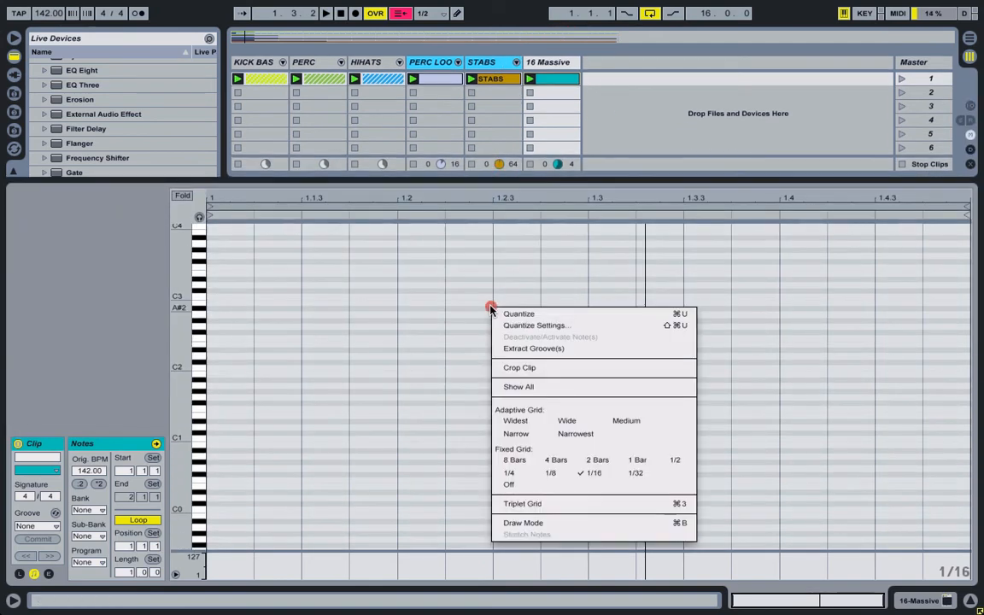
pyautogui.click(556, 474)
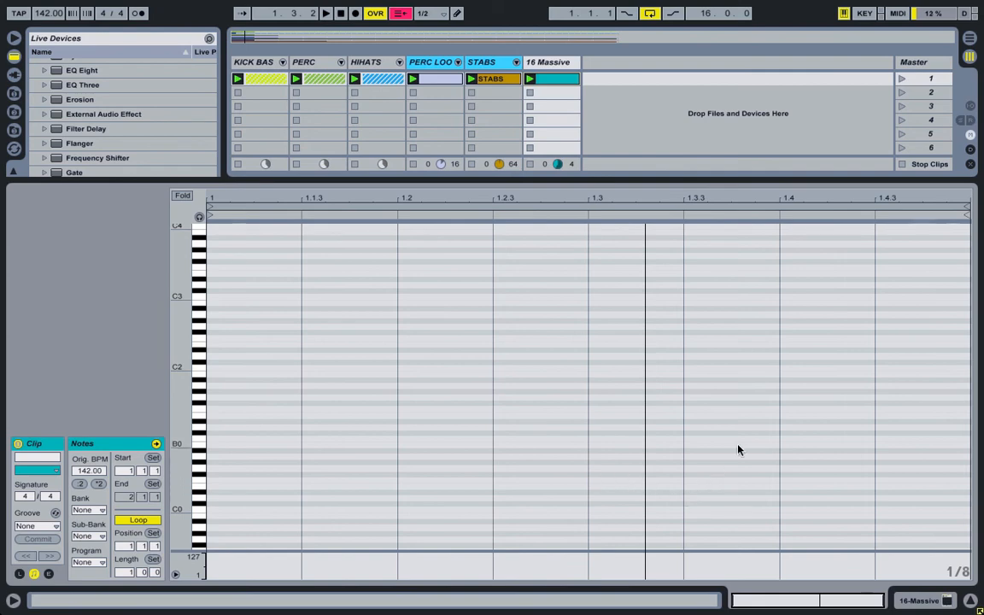
pyautogui.doubleClick(812, 337)
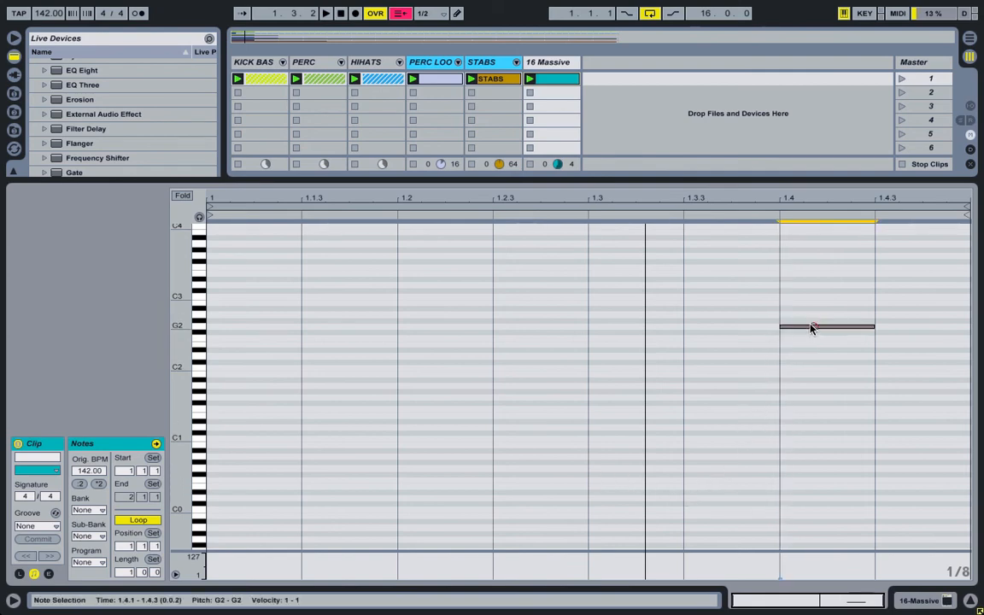
# Step: Fold the note editor, enlarge its velocity lane and set the G2 note's velocity to 100
pyautogui.click(183, 195)
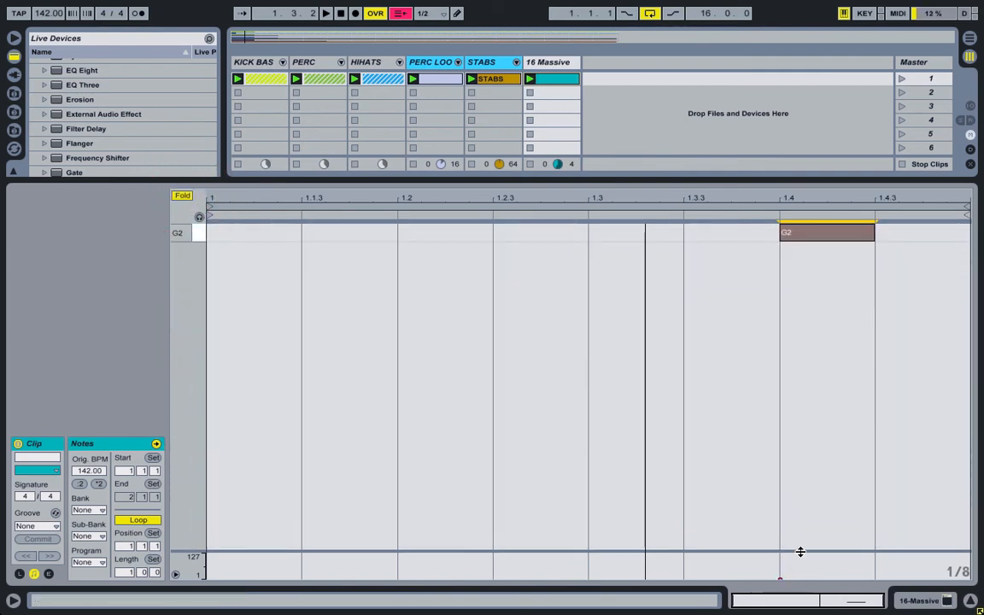
pyautogui.moveTo(801, 552); pyautogui.dragTo(793, 459)
pyautogui.click(779, 581)
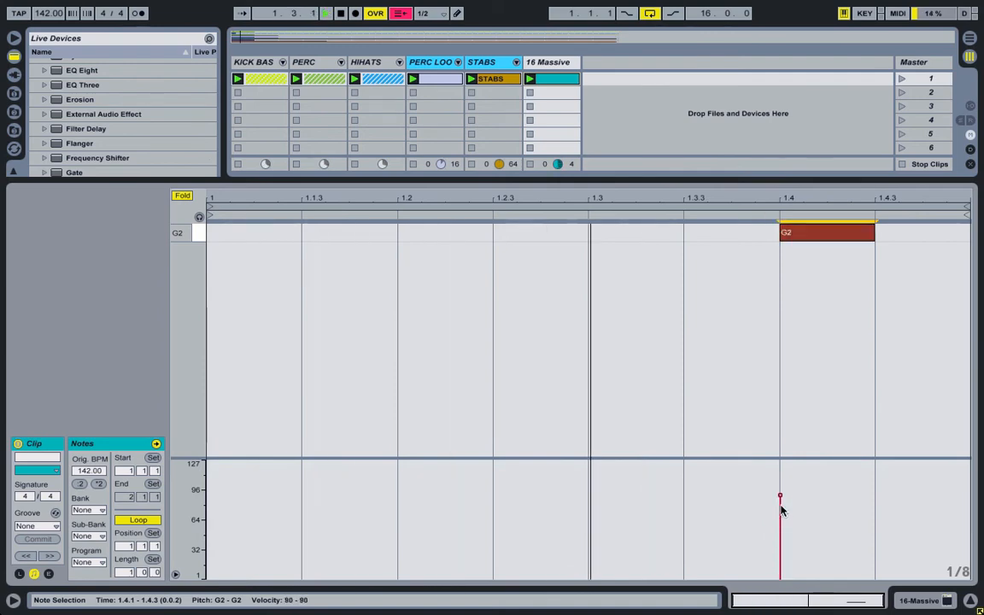
pyautogui.moveTo(780, 497); pyautogui.dragTo(780, 490)
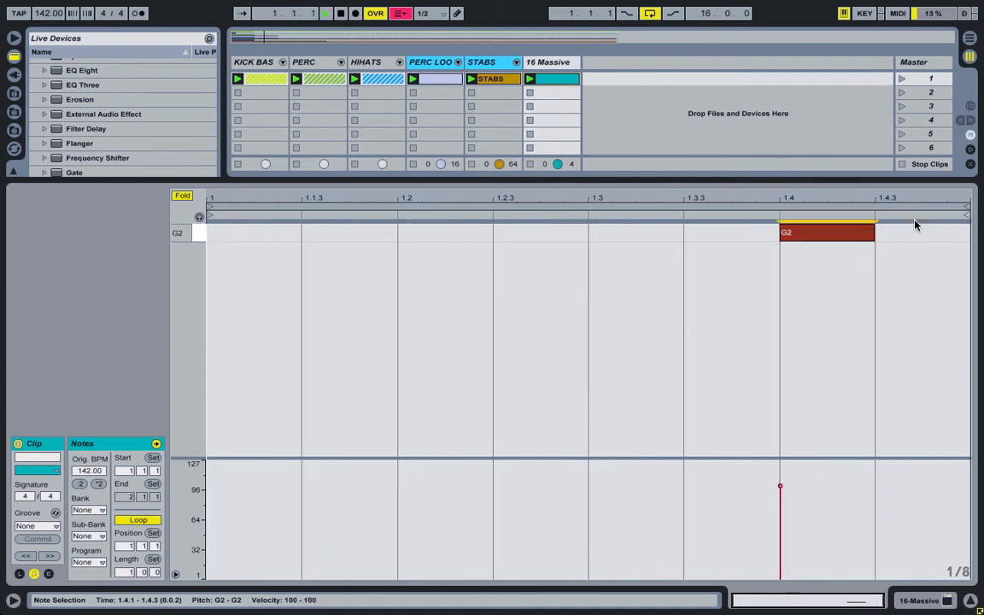
# Step: Shorten the note at 1.4 to a sixteenth on a 1/16 grid, unfold the editor and transpose it down an octave to G1
pyautogui.rightClick(659, 237)
pyautogui.click(758, 436)
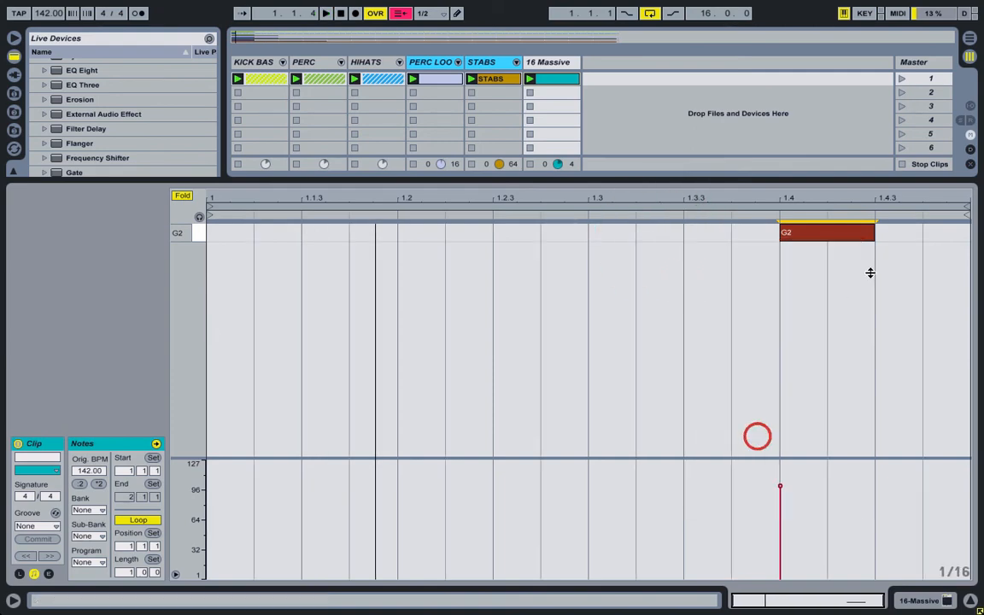
pyautogui.click(872, 234)
pyautogui.click(827, 234)
pyautogui.click(182, 196)
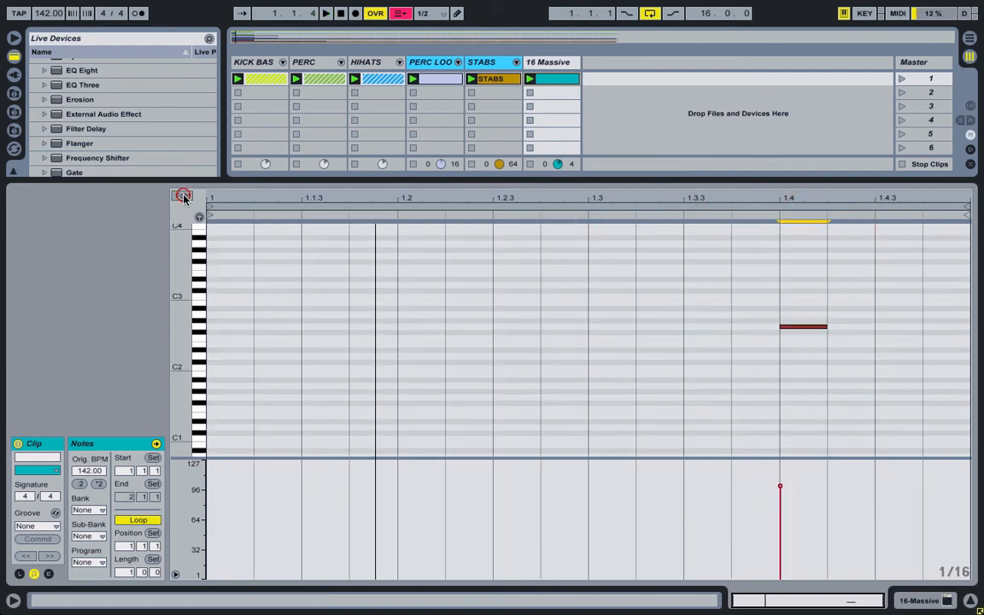
pyautogui.moveTo(795, 366); pyautogui.dragTo(793, 370)
pyautogui.hotkey('shift', 'Down')
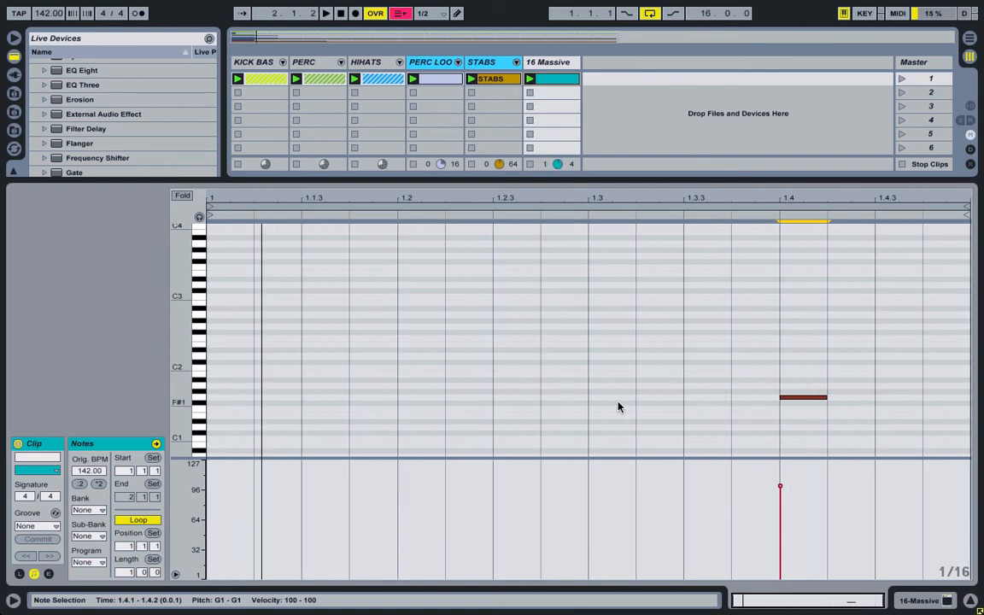
# Step: Add a second sixteenth-note G1 at 1.2.4 with velocity 100 and play the clip
pyautogui.doubleClick(578, 399)
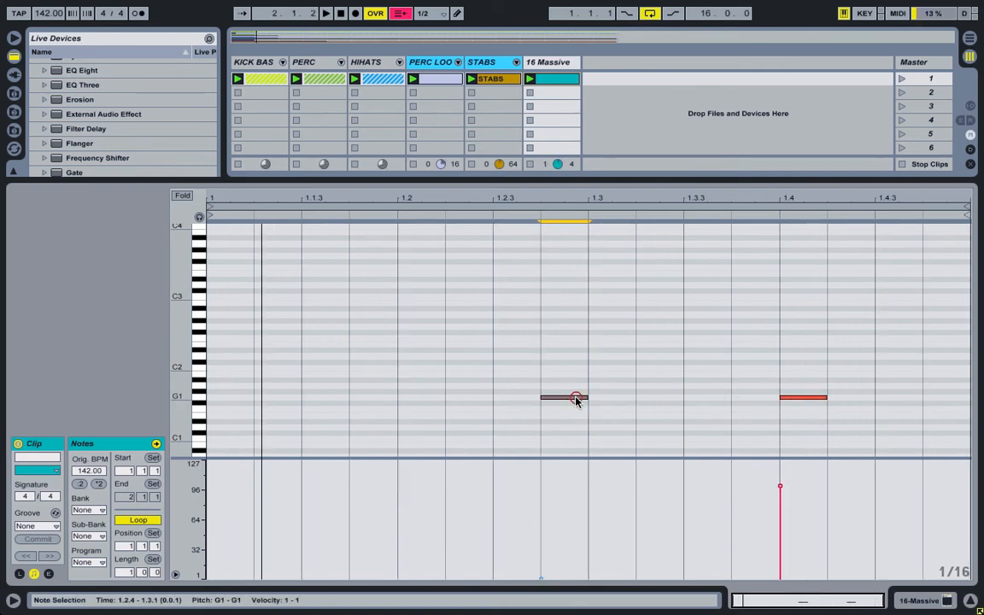
pyautogui.moveTo(781, 346)
pyautogui.mouseDown()
pyautogui.moveTo(805, 437)
pyautogui.moveTo(780, 353)
pyautogui.mouseUp()
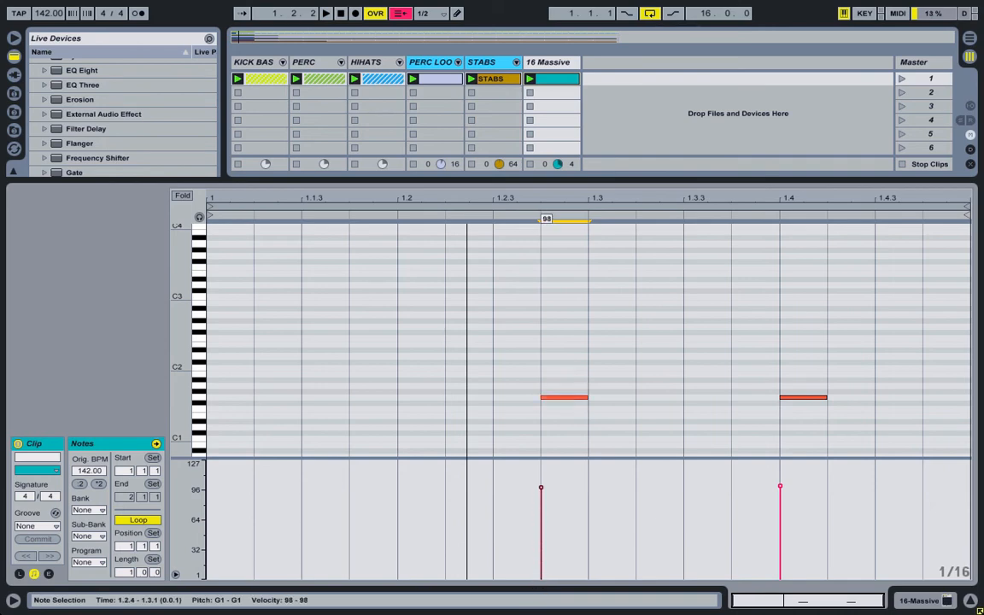
pyautogui.press('space')
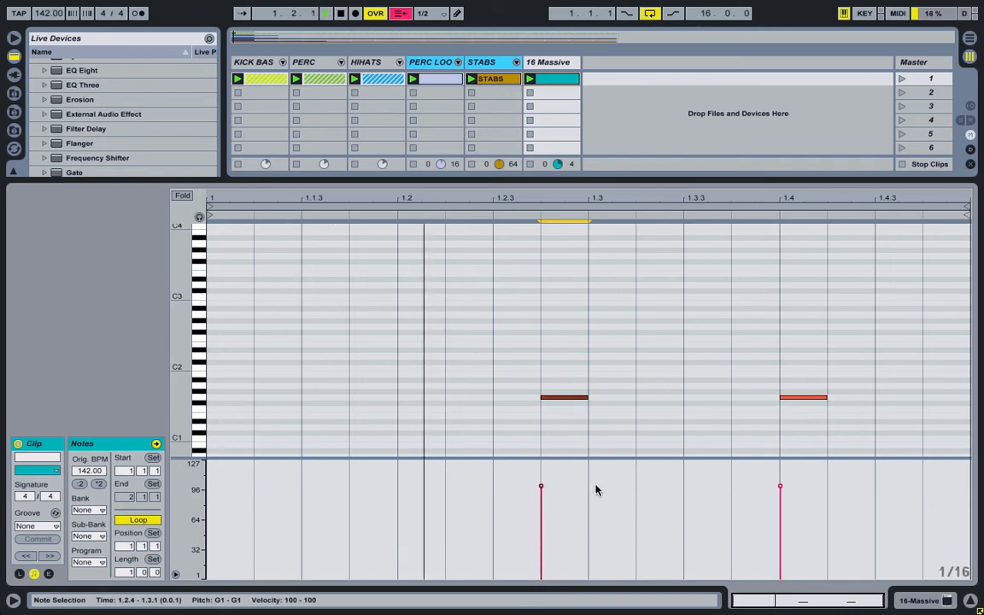
# Step: Set the clip grid back to 1/8 and move the note at 1.4 to F#1 at 1.3.3
pyautogui.rightClick(777, 404)
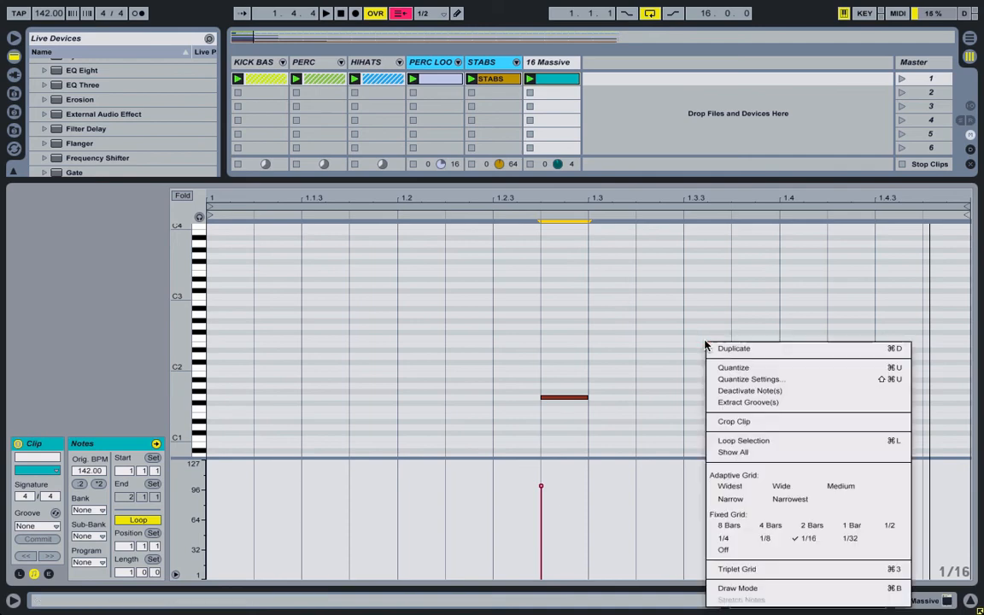
pyautogui.click(735, 542)
pyautogui.rightClick(708, 374)
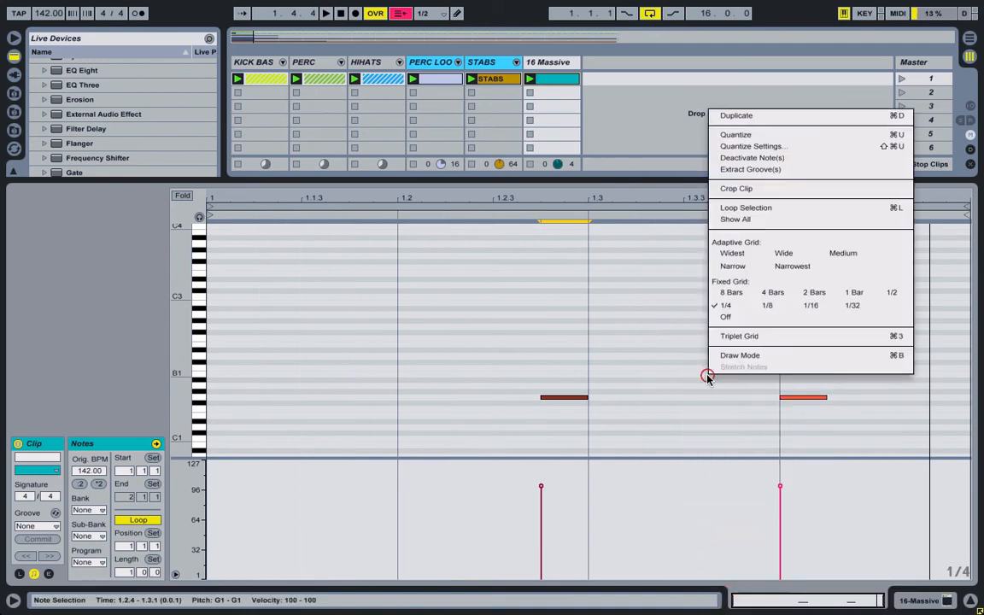
pyautogui.click(769, 317)
pyautogui.click(804, 398)
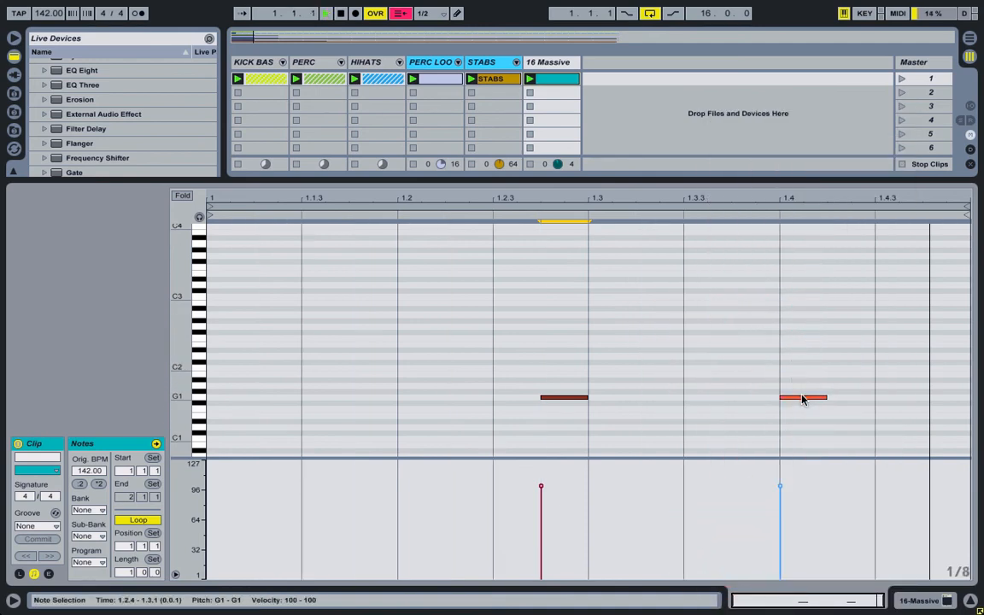
pyautogui.moveTo(803, 403); pyautogui.dragTo(730, 405)
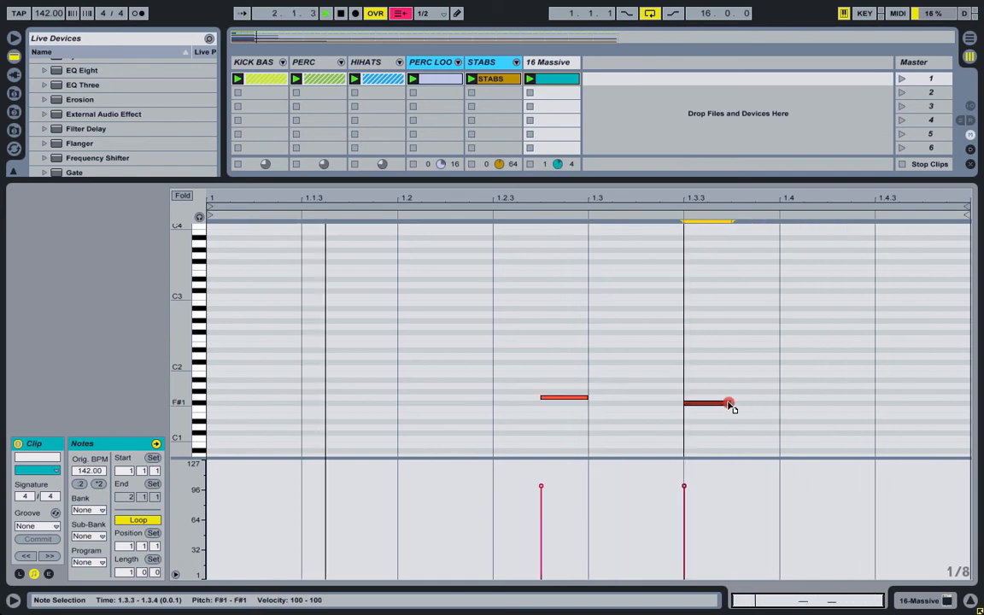
# Step: Unsolo the tracks to hear the full mix and lower the 16 Massive track volume to -5.9 dB
pyautogui.click(543, 65)
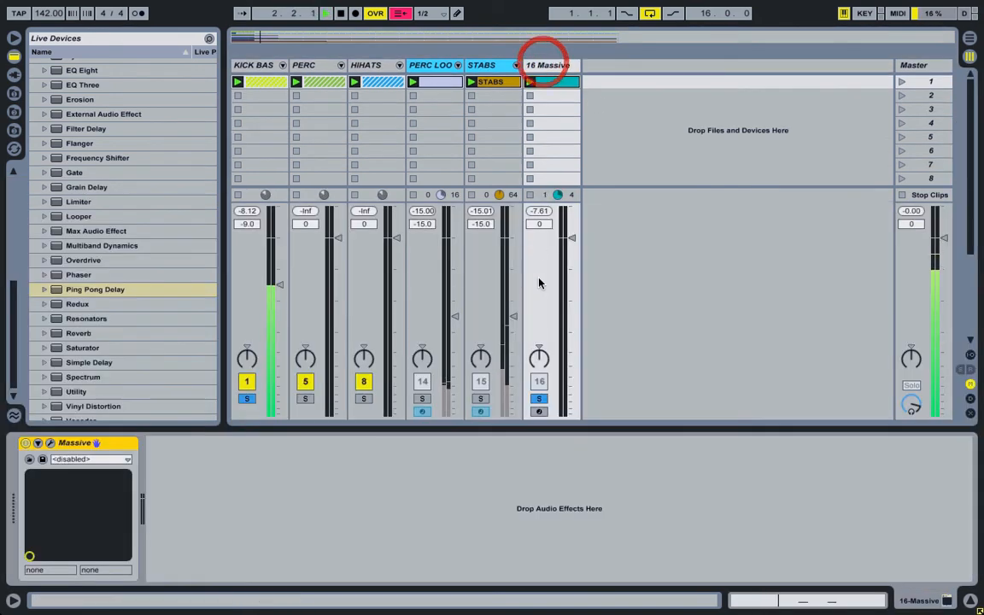
pyautogui.click(539, 398)
pyautogui.moveTo(572, 239); pyautogui.dragTo(571, 262)
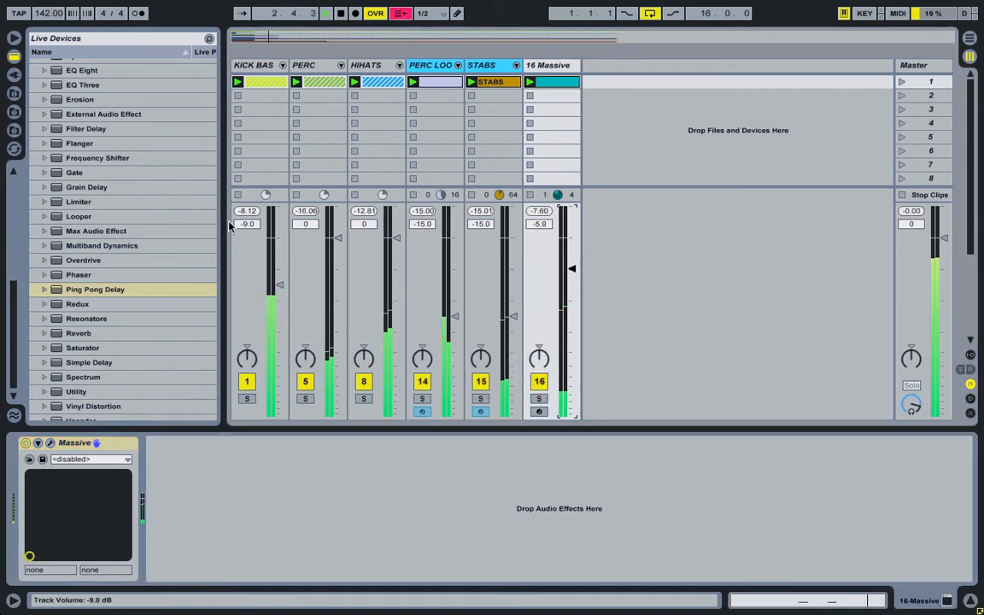
# Step: Solo the 16 Massive track and add the FabFilter Pro-Q equalizer after Massive
pyautogui.click(539, 398)
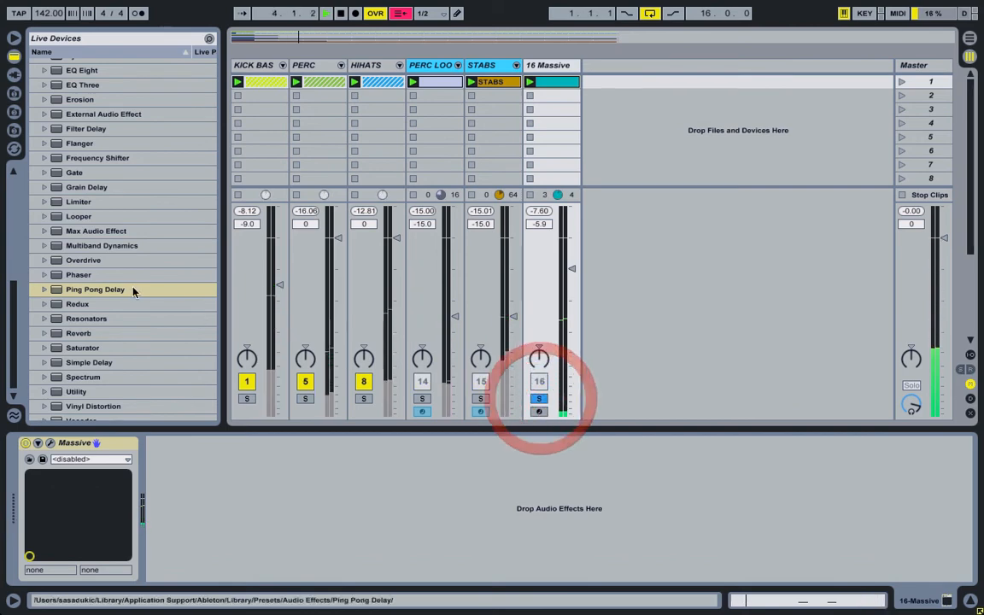
pyautogui.click(14, 74)
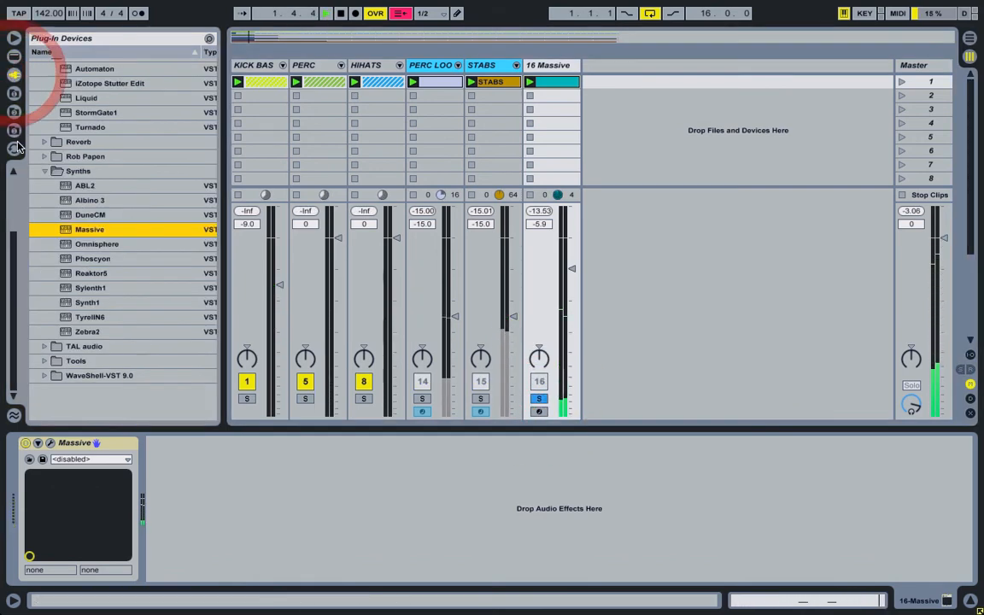
pyautogui.click(43, 171)
pyautogui.scroll(4, 47, 175)
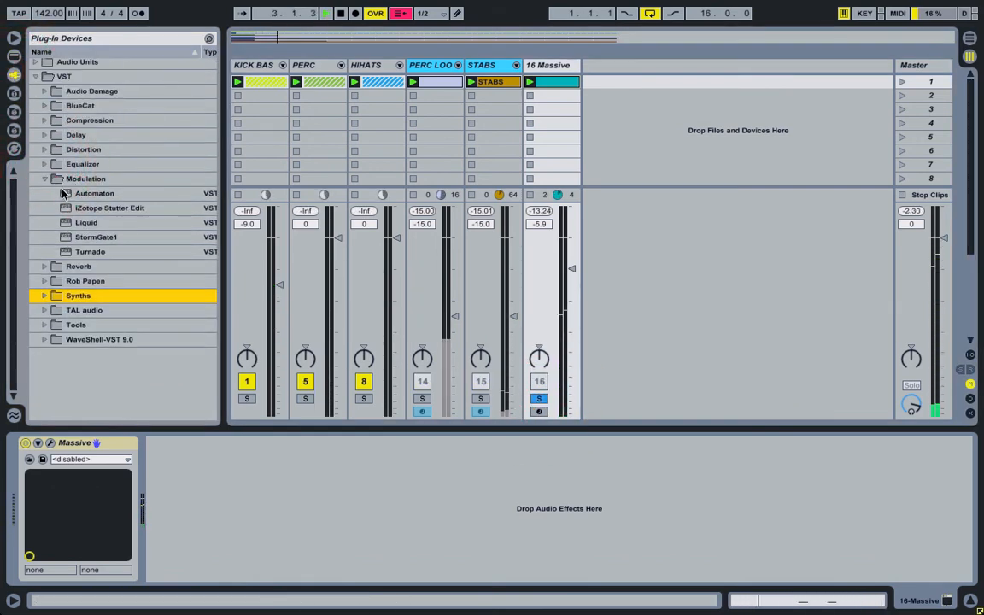
pyautogui.click(46, 179)
pyautogui.click(45, 164)
pyautogui.doubleClick(86, 192)
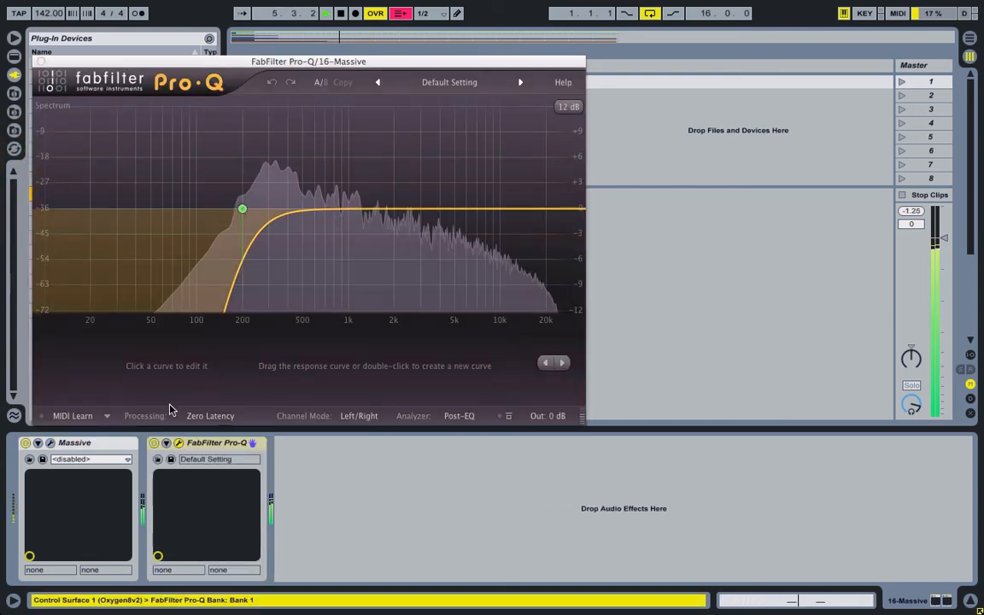
# Step: Set Pro-Q's low cut to 48 dB/oct just below 100 Hz and close the plug-in window
pyautogui.moveTo(243, 209); pyautogui.dragTo(177, 210)
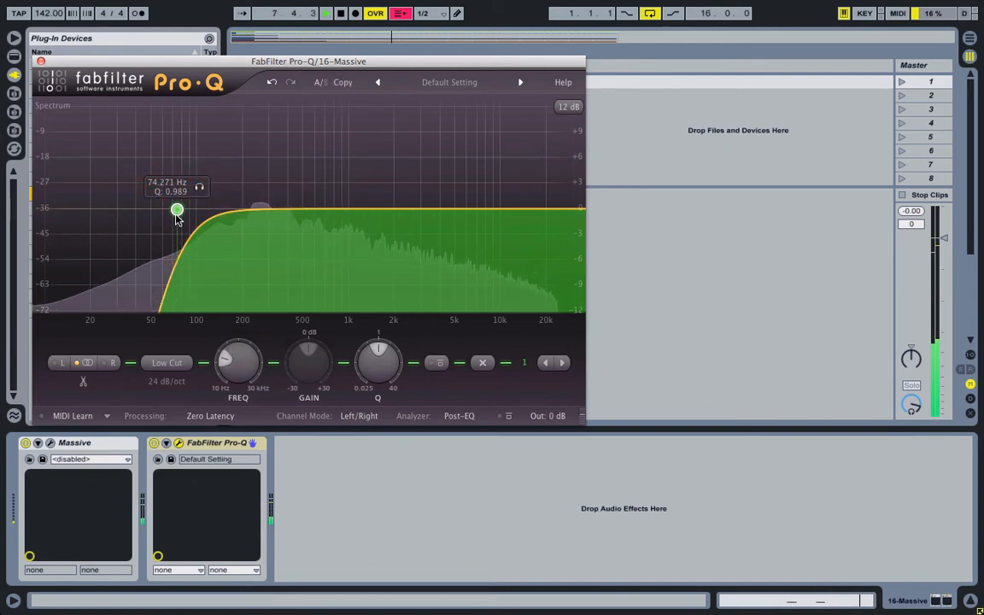
pyautogui.click(168, 377)
pyautogui.click(176, 441)
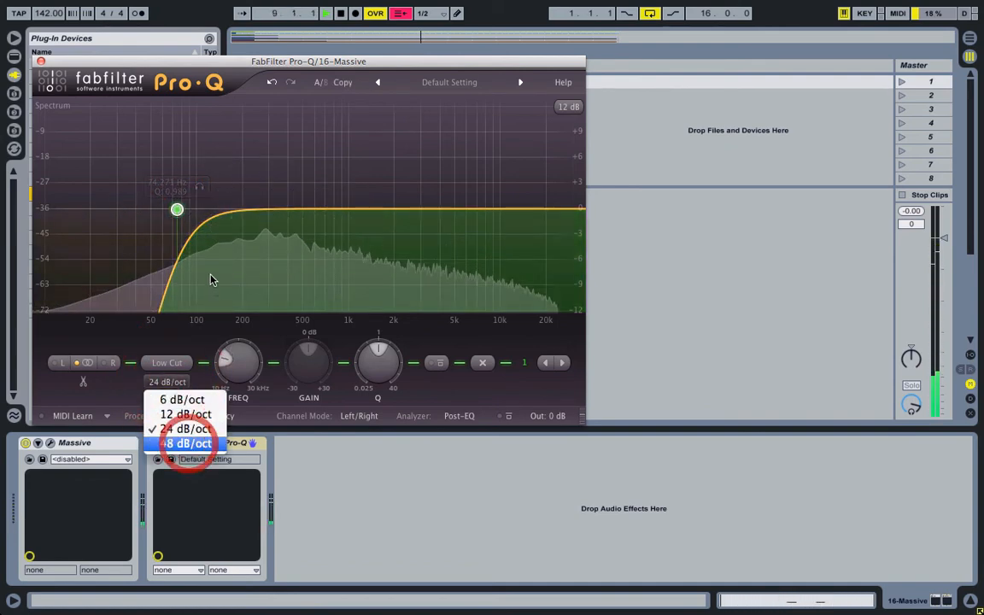
pyautogui.moveTo(177, 209); pyautogui.dragTo(189, 212)
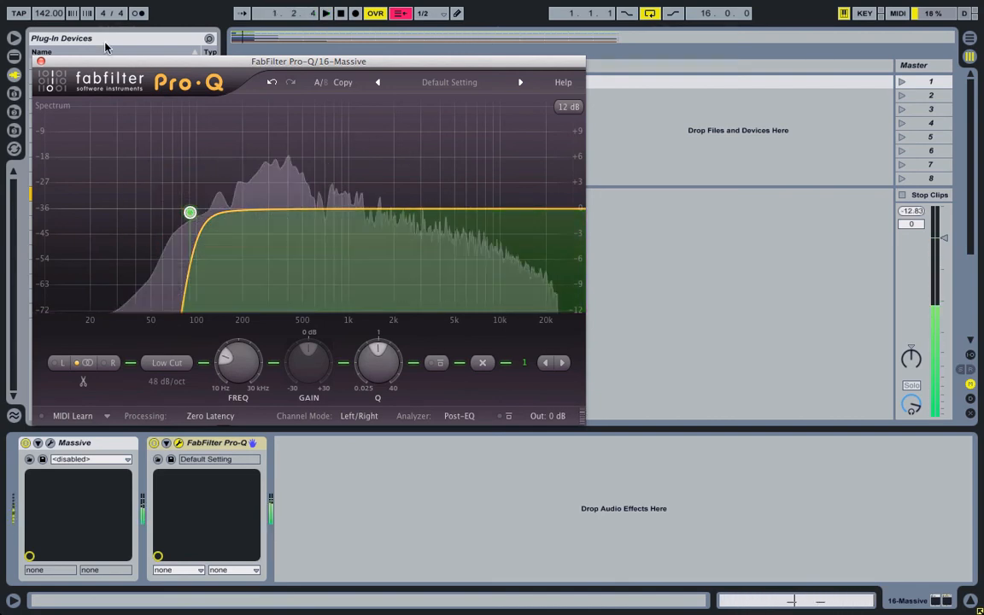
pyautogui.click(40, 62)
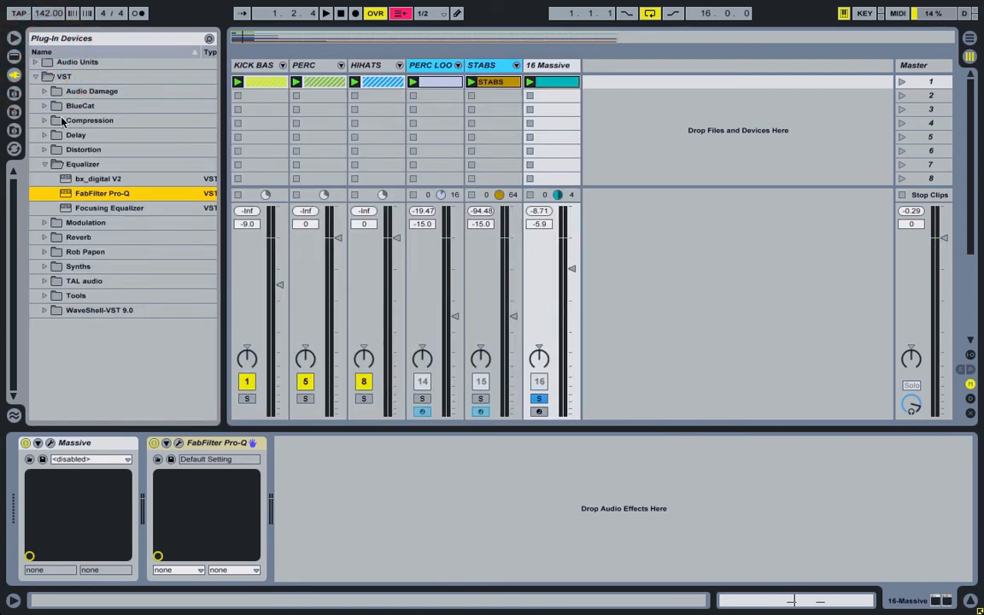
# Step: Add the FabFilter Saturn distortion after Pro-Q on the 16 Massive track and start playback
pyautogui.click(45, 165)
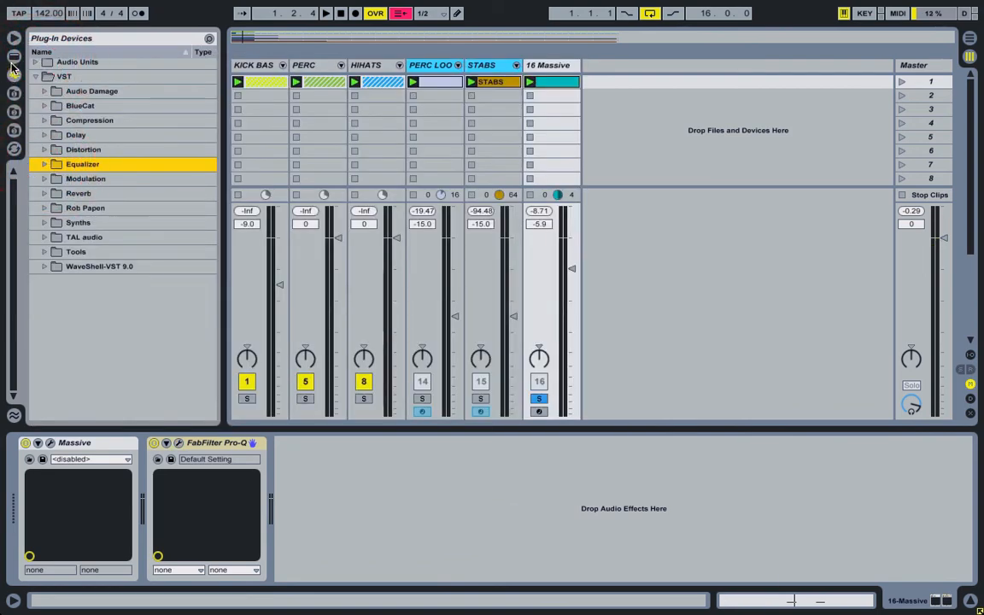
pyautogui.click(14, 56)
pyautogui.click(14, 74)
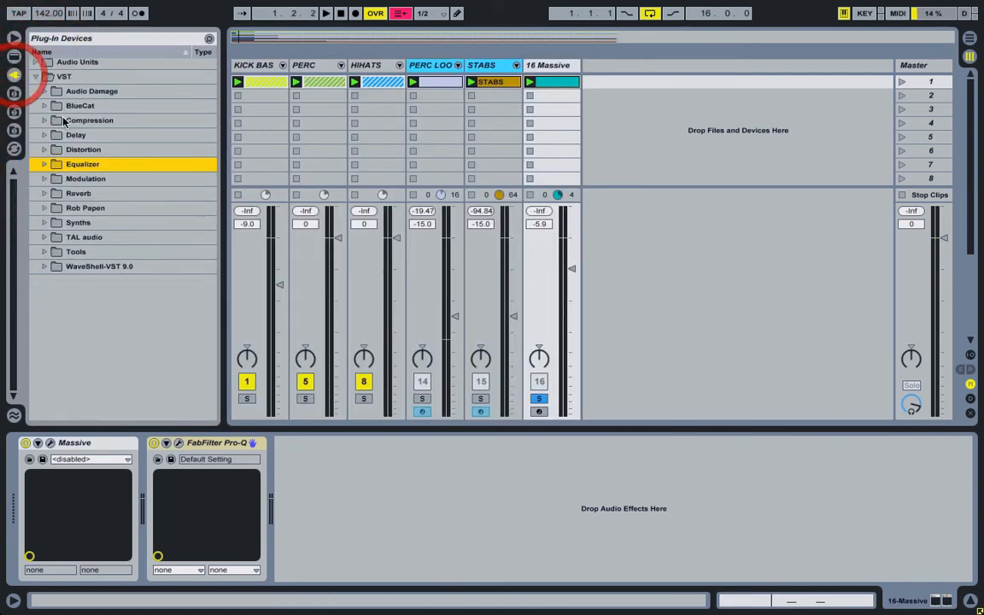
pyautogui.click(44, 150)
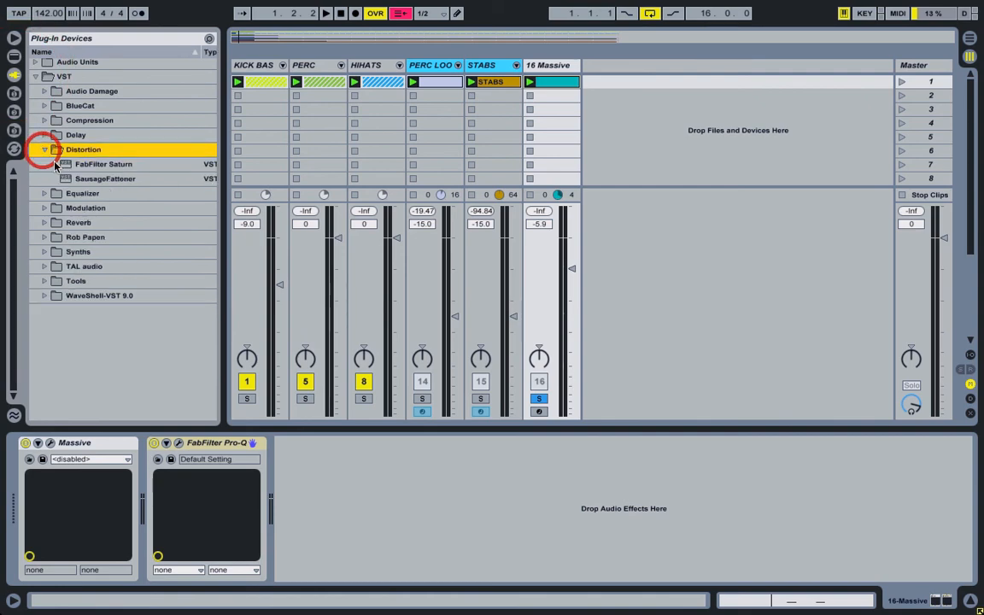
pyautogui.doubleClick(106, 164)
pyautogui.press('space')
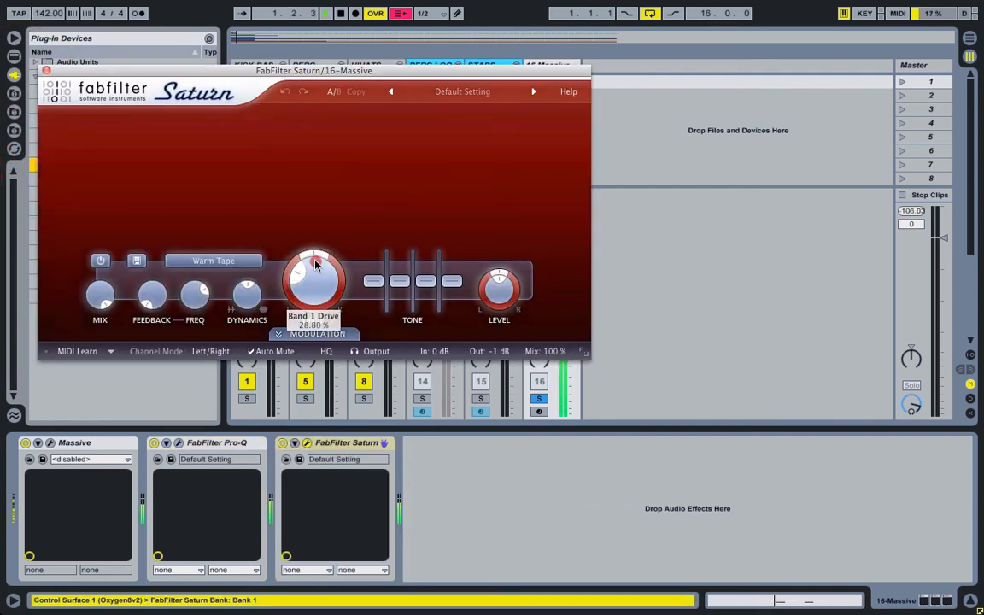
# Step: Keep Saturn on the Warm Tape style, lower the band drive slightly and close the plug-in window
pyautogui.click(214, 260)
pyautogui.click(225, 440)
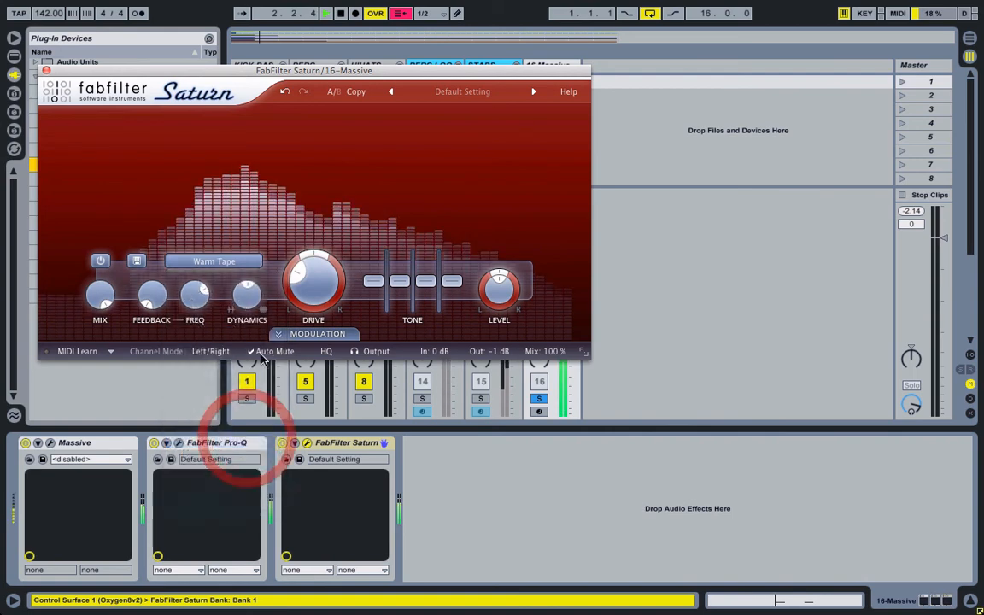
pyautogui.moveTo(305, 283); pyautogui.dragTo(303, 295)
pyautogui.click(46, 72)
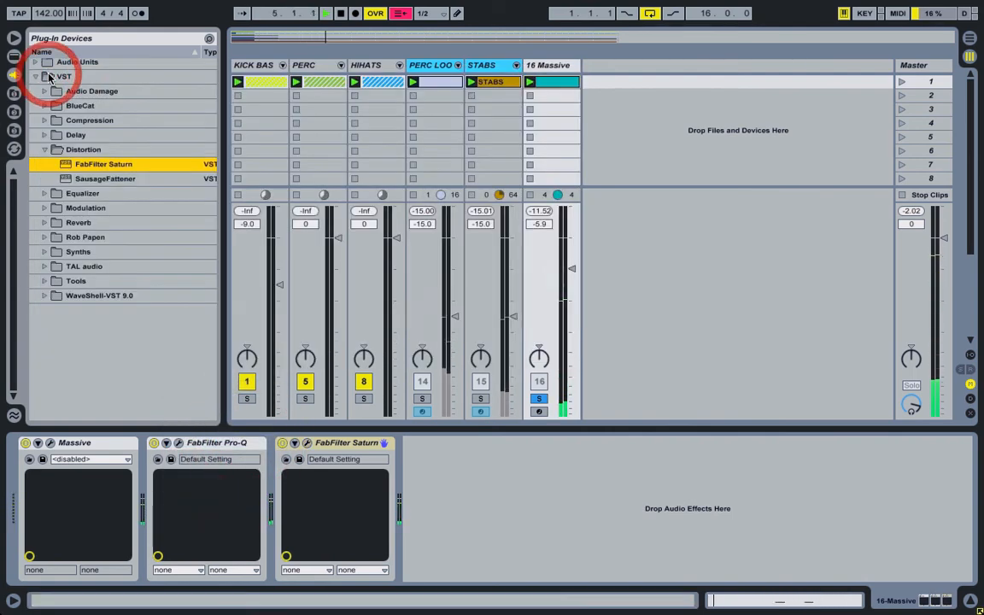
# Step: Add the saved REVERB audio effect rack containing Eos after Saturn on the 16 Massive track
pyautogui.click(14, 57)
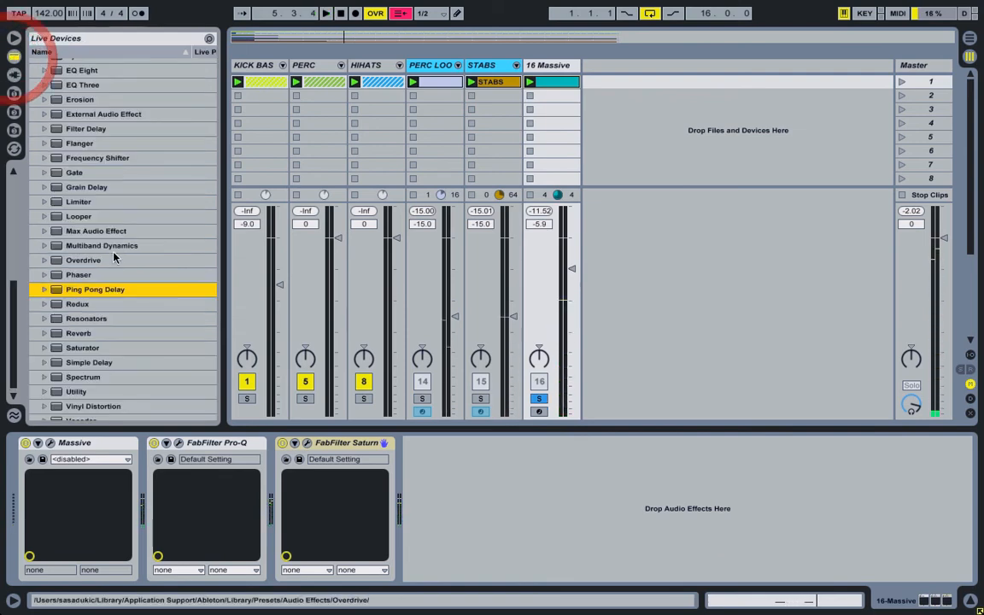
pyautogui.scroll(10, 94, 202)
pyautogui.click(97, 283)
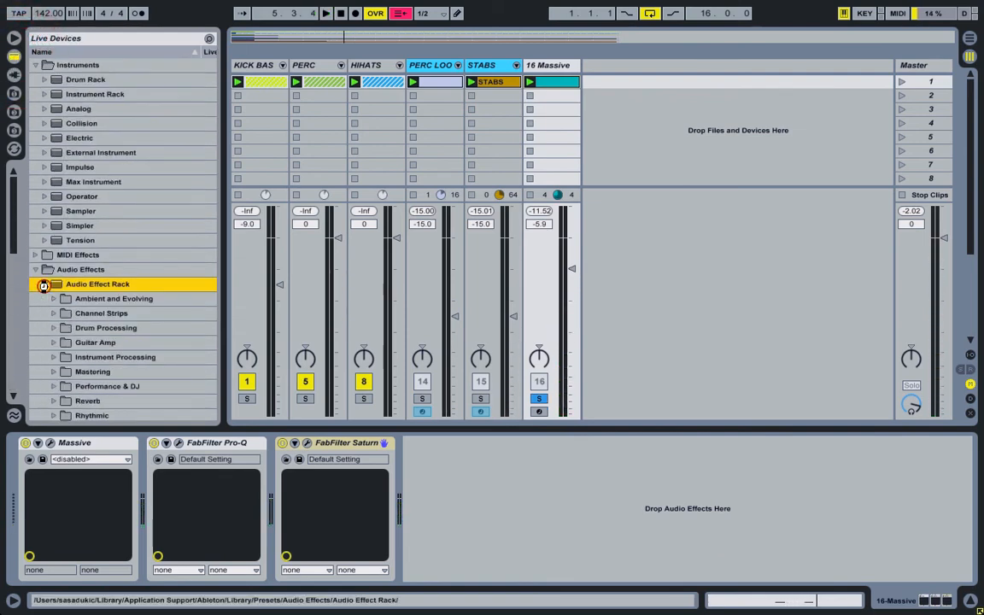
pyautogui.scroll(-4, 103, 323)
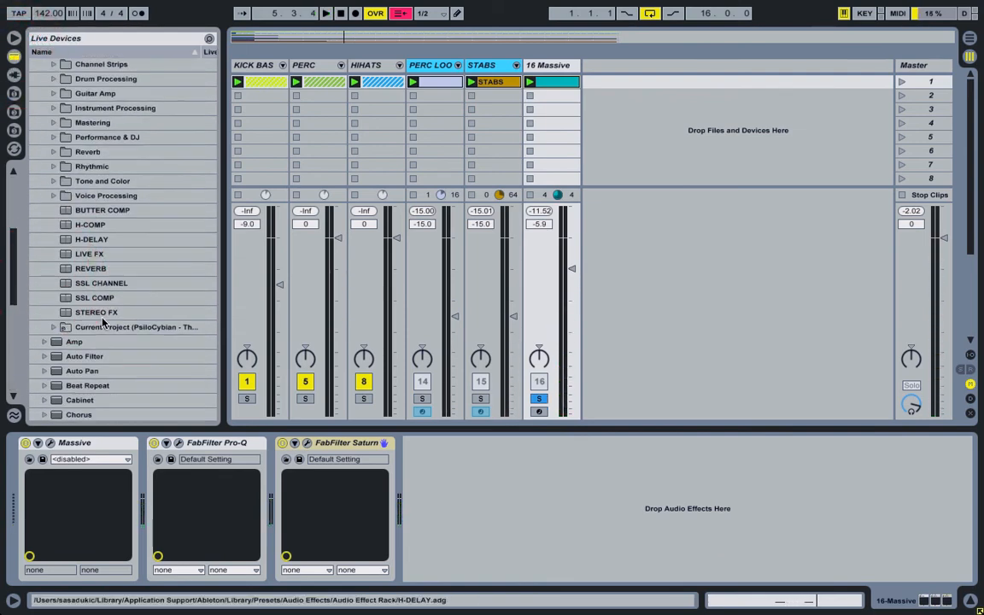
pyautogui.click(98, 267)
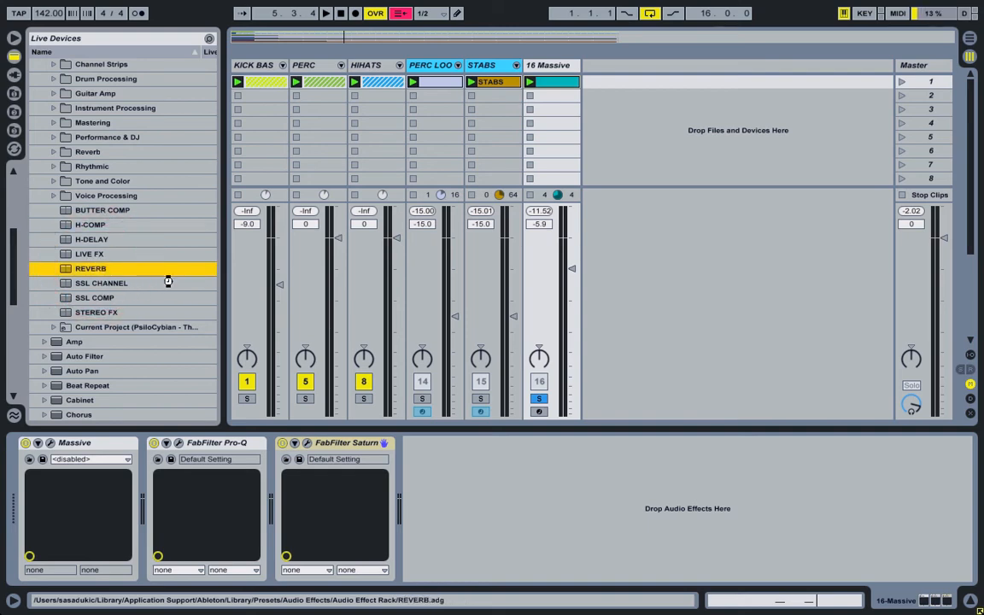
pyautogui.press('Return')
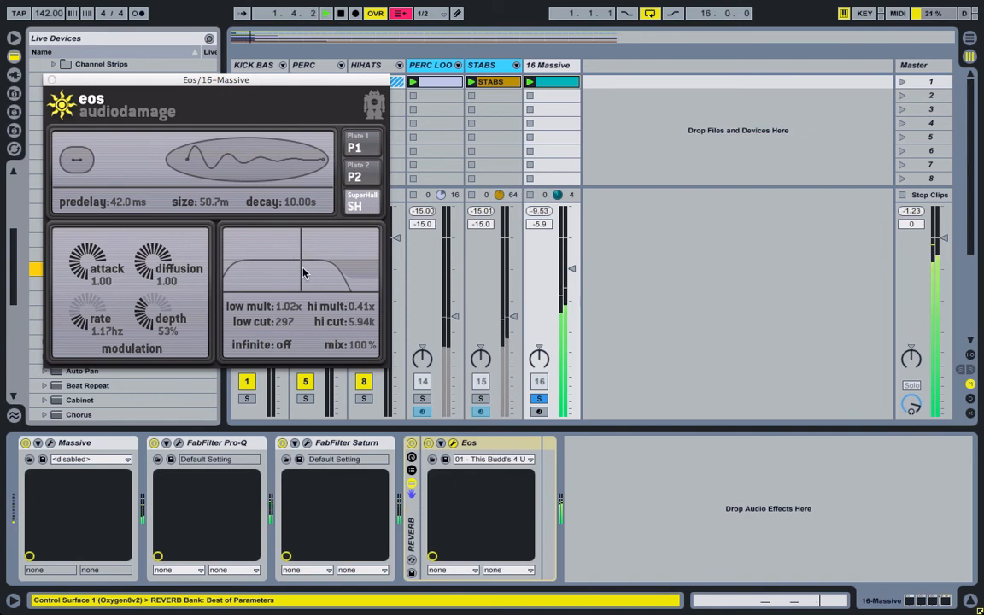
# Step: Load Eos's 09 - Lil' Room preset and set mix to 2%, predelay to 0.0 ms, size to 20.1 m and decay to 0.26 s
pyautogui.click(503, 460)
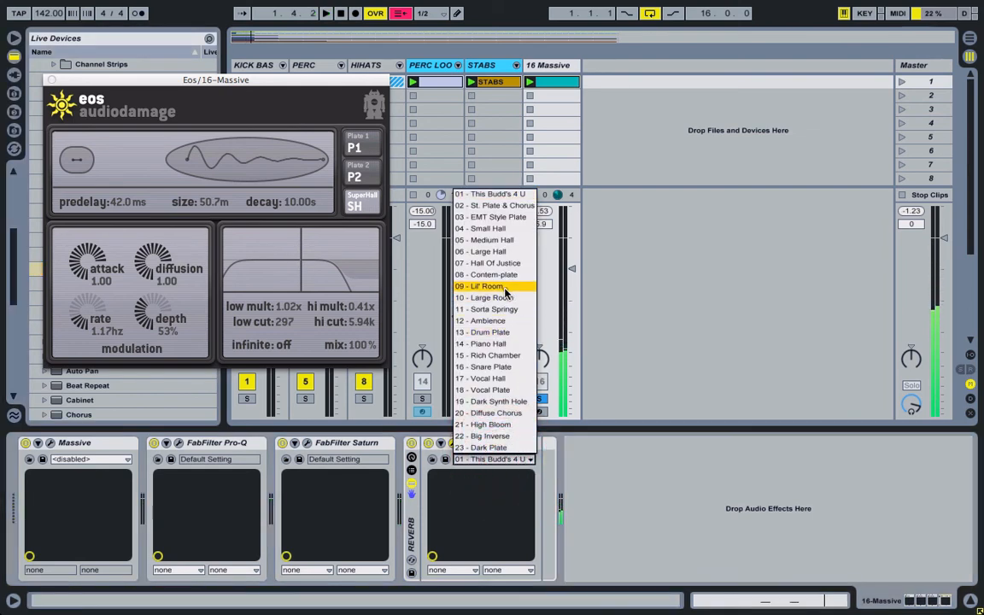
pyautogui.click(496, 285)
pyautogui.moveTo(359, 345); pyautogui.dragTo(356, 601)
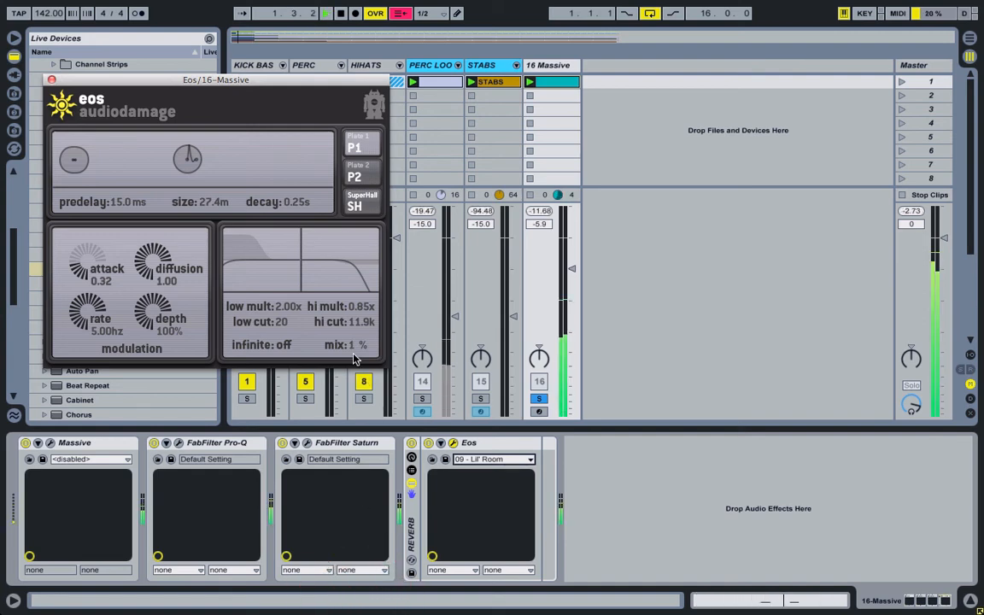
pyautogui.moveTo(355, 348); pyautogui.dragTo(361, 344)
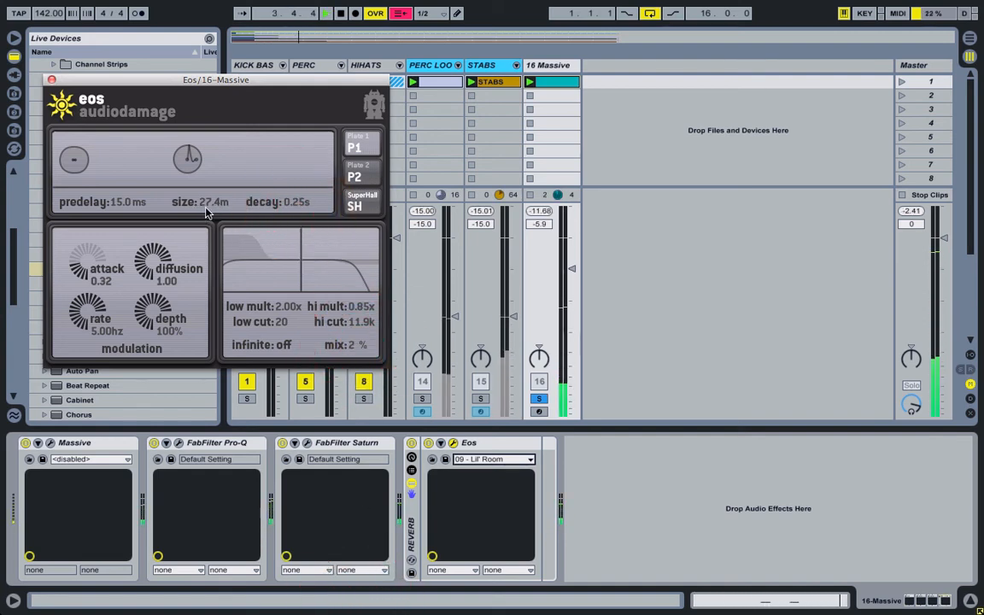
pyautogui.moveTo(213, 219); pyautogui.dragTo(89, 187)
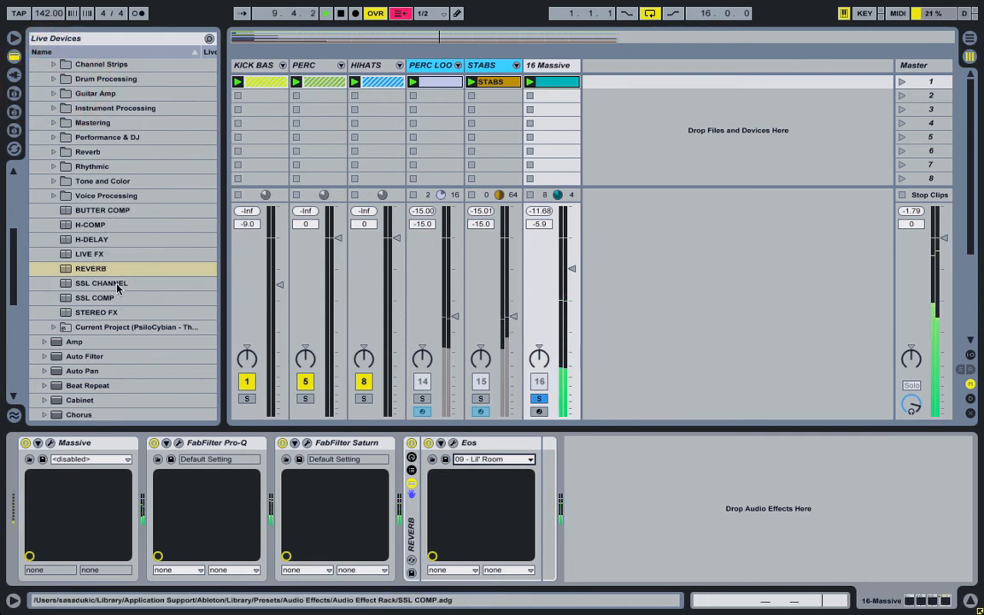
# Step: Add the STEREO FX rack after the reverb, set Stereo Wide to about 0.43 and close its window
pyautogui.doubleClick(99, 313)
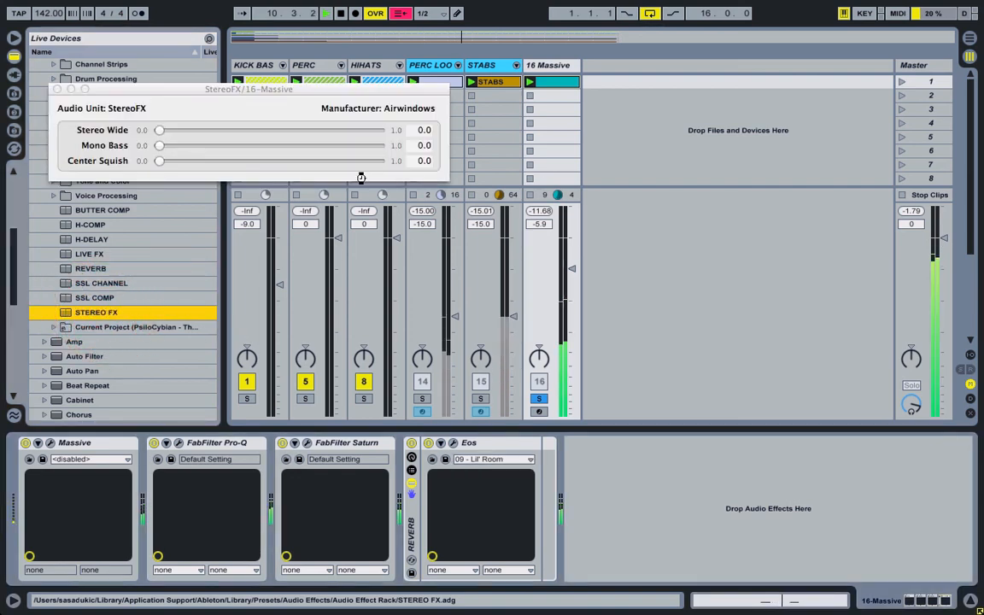
pyautogui.moveTo(161, 130); pyautogui.dragTo(255, 130)
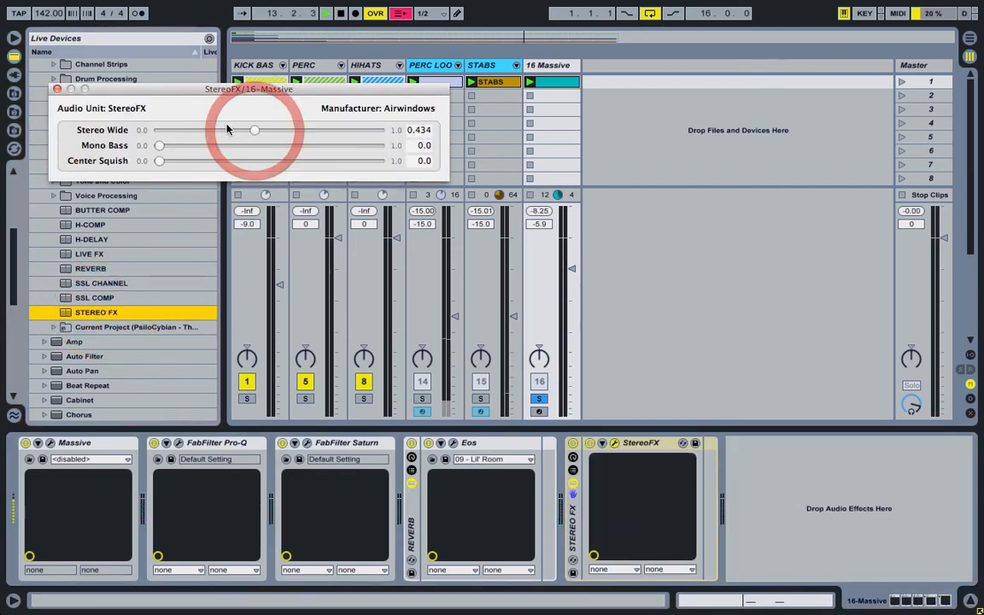
pyautogui.click(57, 89)
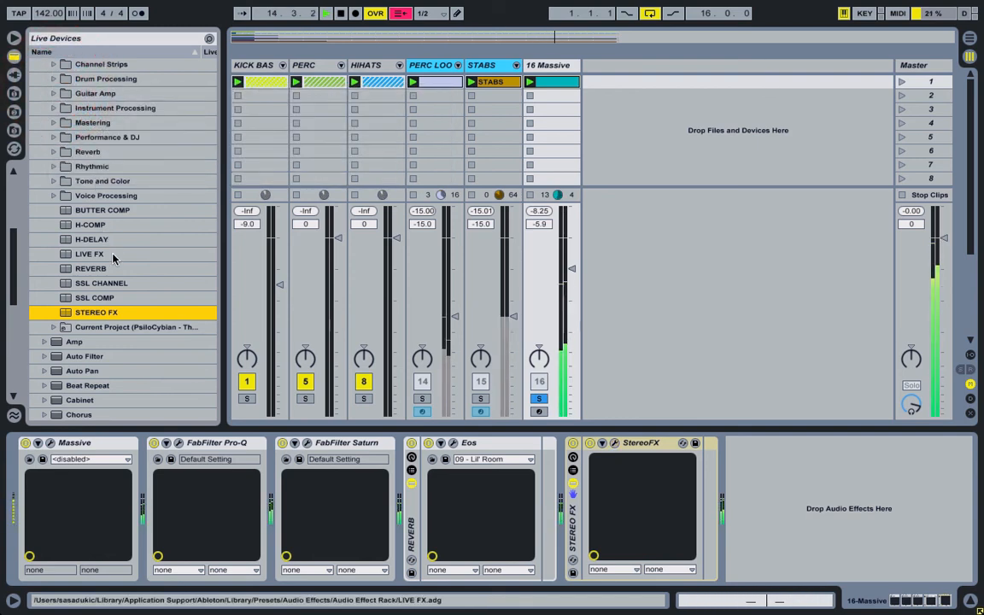
# Step: Add the H-COMP rack at the end of the chain, lowering the threshold to about -46.8 dB and the release to 54.2 ms
pyautogui.doubleClick(102, 227)
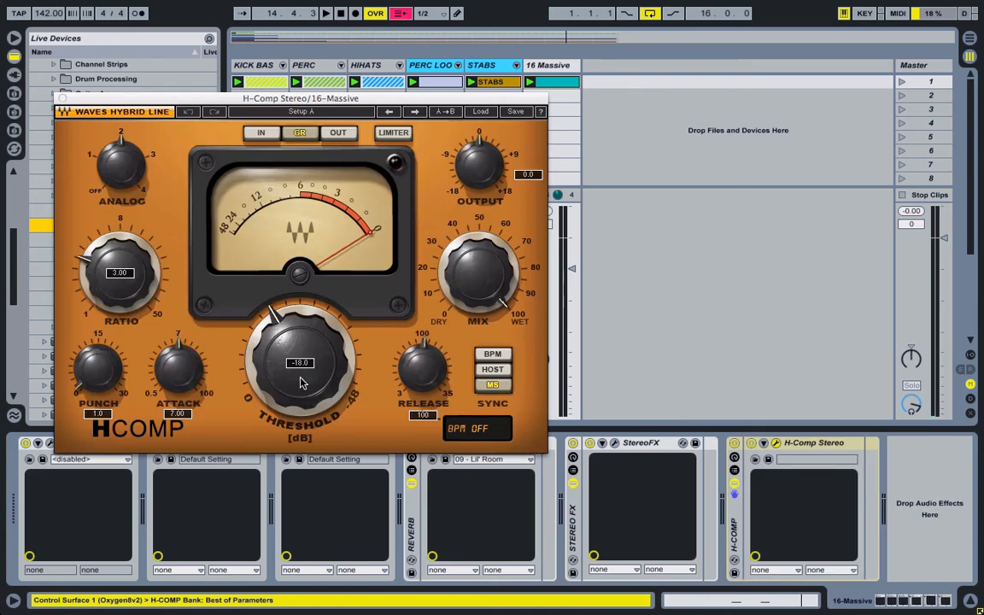
pyautogui.moveTo(310, 382); pyautogui.dragTo(305, 390)
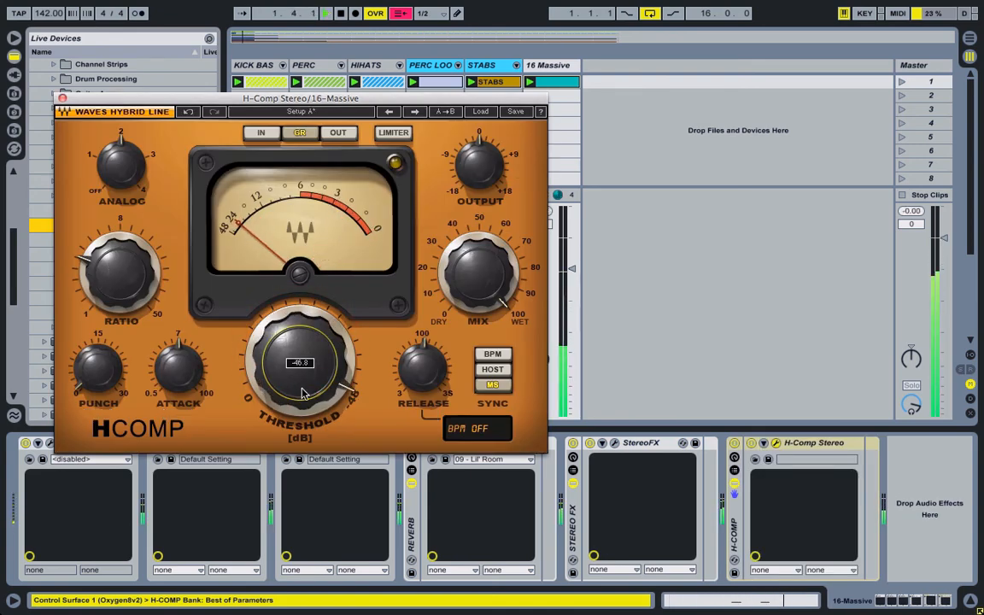
pyautogui.moveTo(420, 370); pyautogui.dragTo(415, 370)
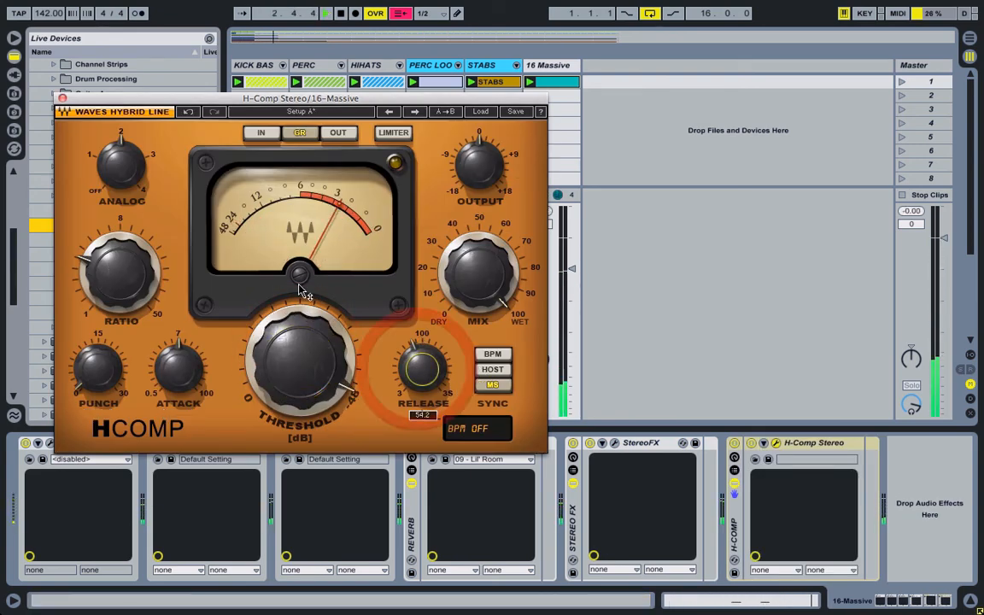
# Step: Turn off H-Comp's analog modelling, lengthen the attack and sync the release to the host at 1/16
pyautogui.moveTo(123, 163); pyautogui.dragTo(142, 268)
pyautogui.moveTo(180, 377); pyautogui.dragTo(181, 389)
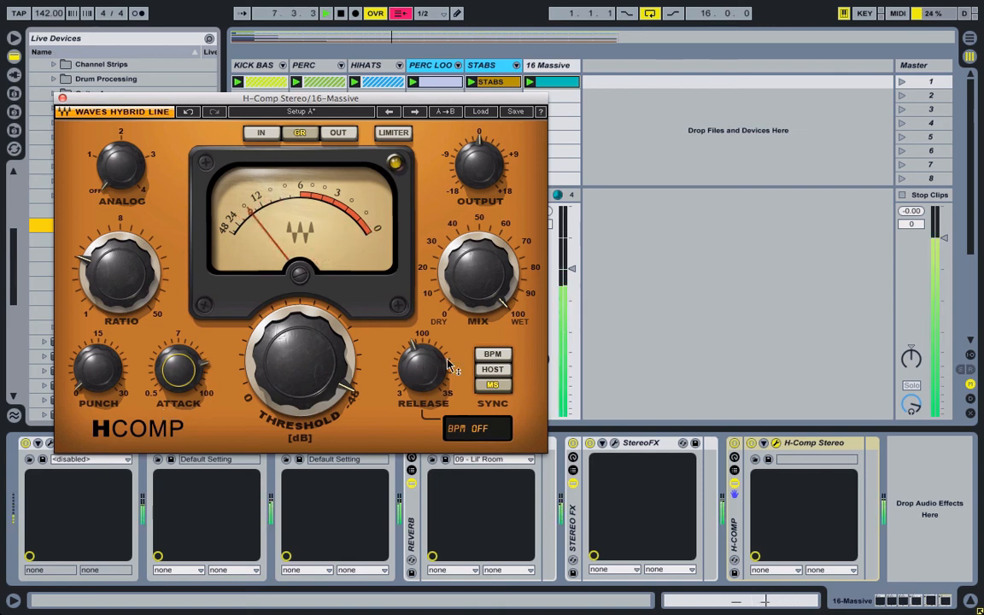
pyautogui.click(492, 369)
pyautogui.moveTo(421, 369); pyautogui.dragTo(421, 365)
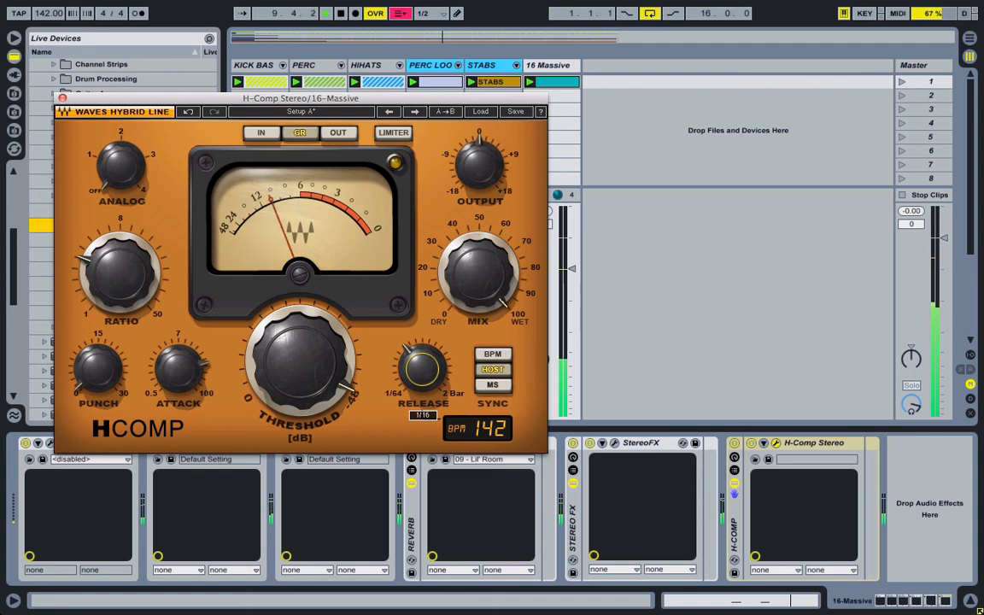
# Step: Set H-Comp's ratio to about 8 and mix to about 50%, raise the threshold and close the plug-in window
pyautogui.moveTo(119, 271)
pyautogui.mouseDown()
pyautogui.moveTo(120, 256)
pyautogui.moveTo(120, 279)
pyautogui.mouseUp()
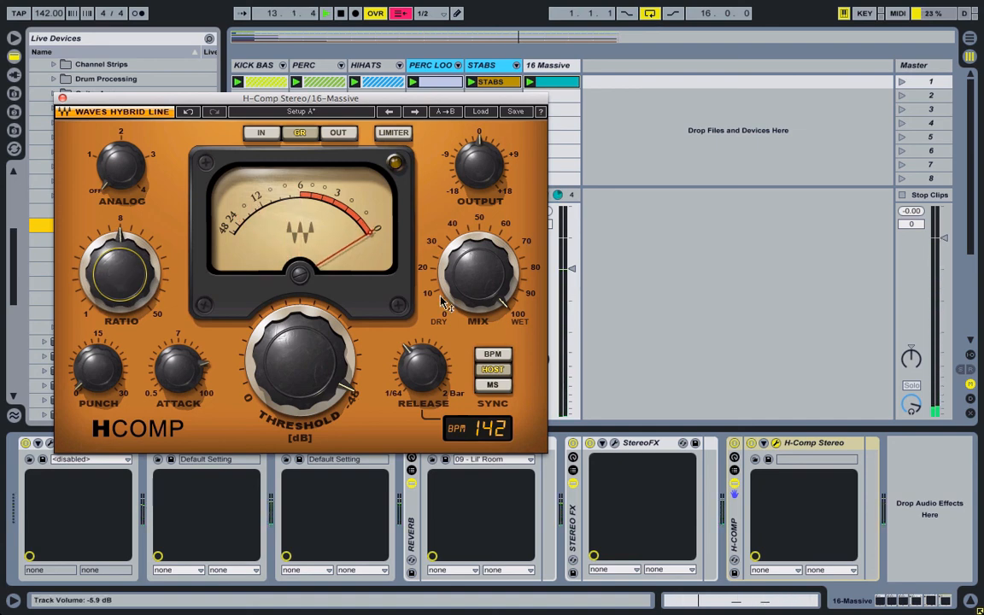
pyautogui.moveTo(462, 286); pyautogui.dragTo(439, 285)
pyautogui.moveTo(299, 359); pyautogui.dragTo(299, 331)
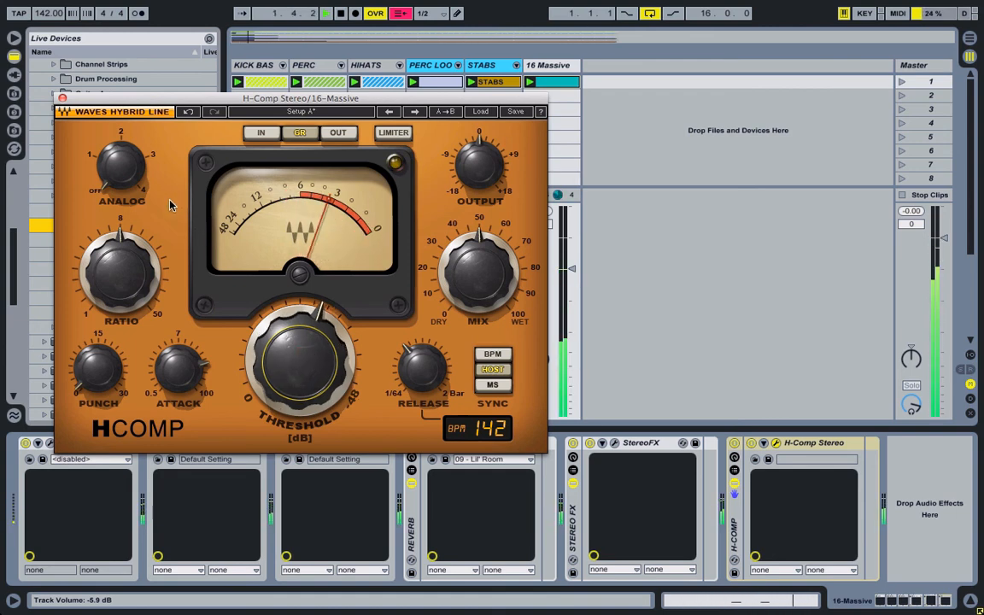
pyautogui.click(61, 99)
# Step: Reopen the Eos reverb, reduce its mix to 1% and close the window
pyautogui.click(443, 442)
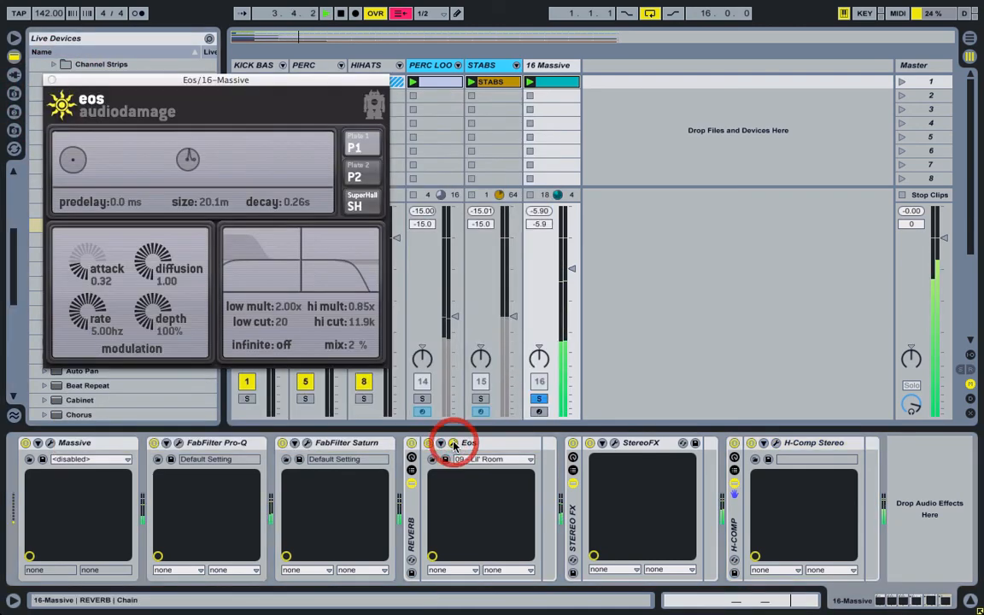
pyautogui.click(349, 348)
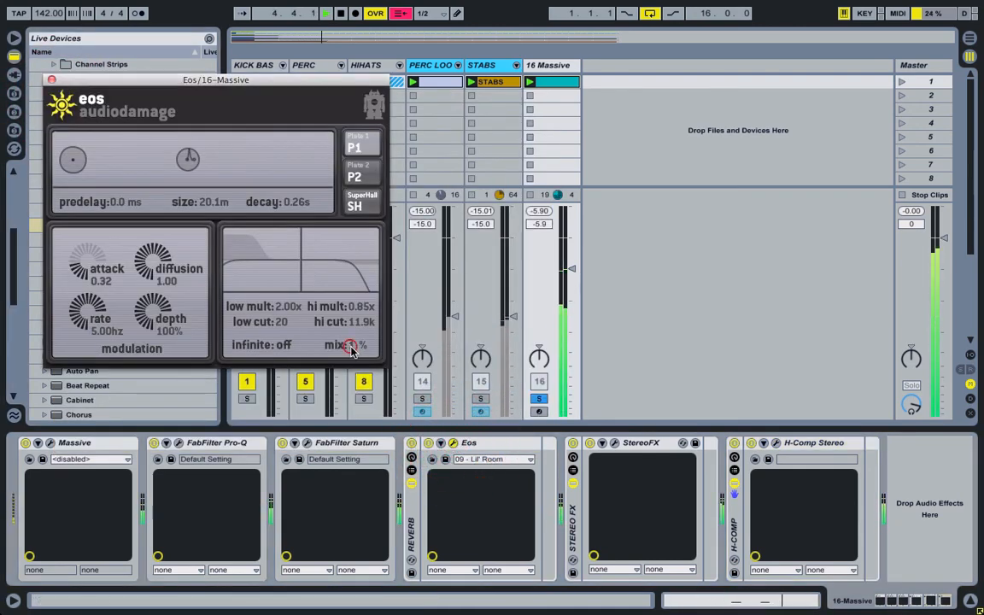
pyautogui.click(51, 80)
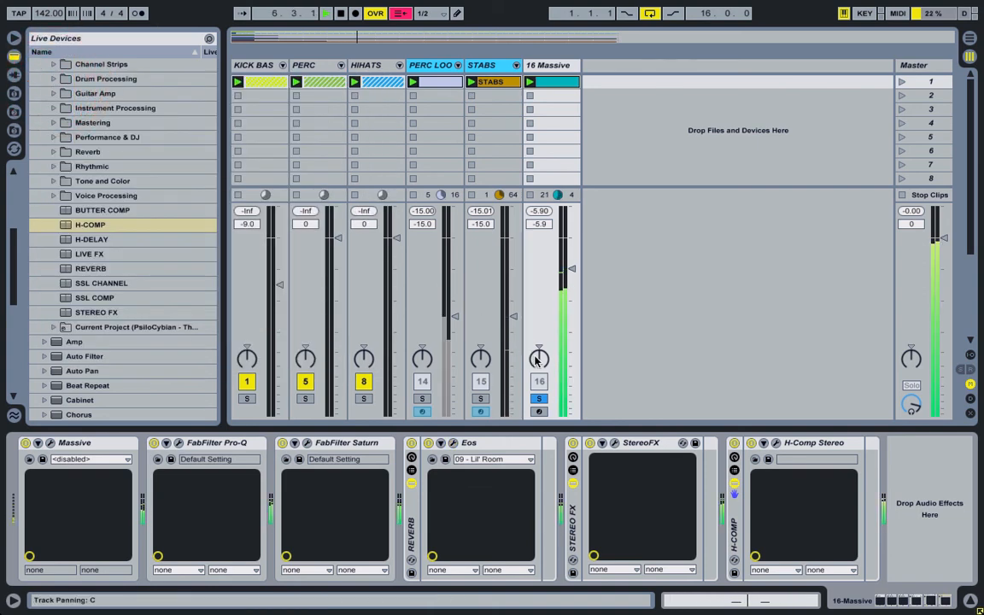
# Step: Unsolo the 16 Massive track and lower its volume to -12.1 dB against the full mix
pyautogui.click(541, 400)
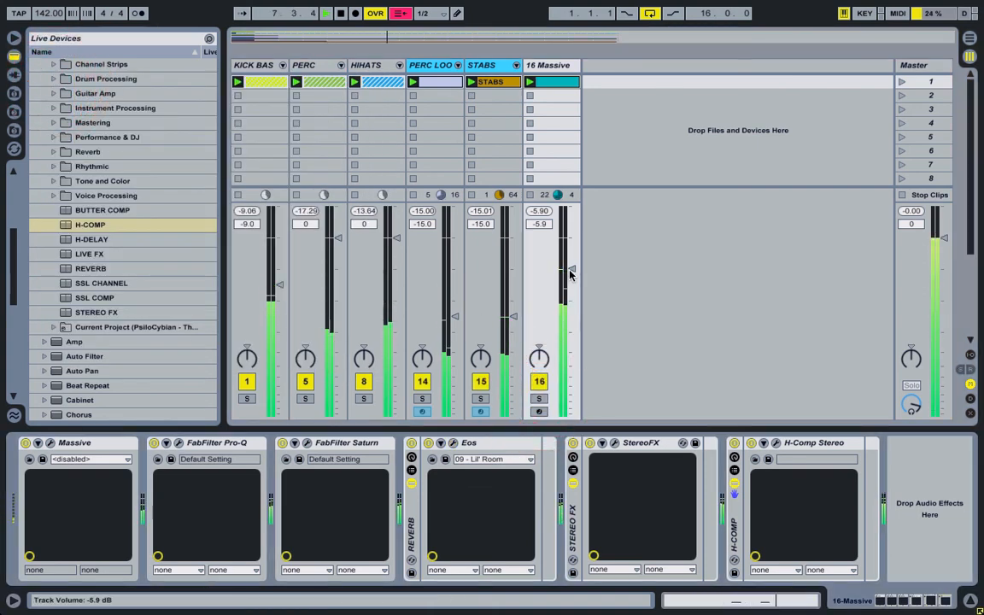
pyautogui.moveTo(569, 274); pyautogui.dragTo(571, 308)
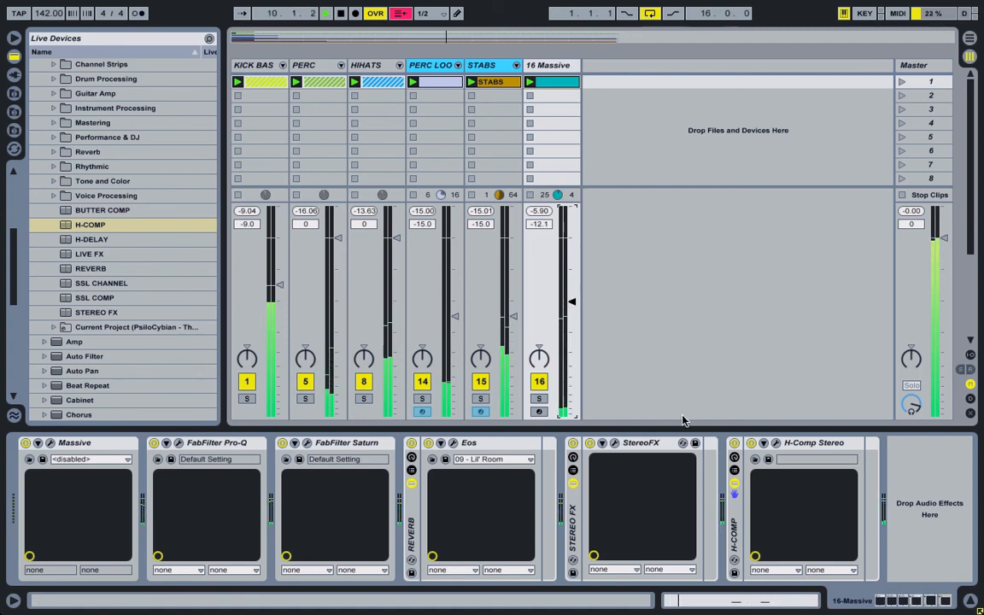
# Step: Enable H-Comp's limiter, raise its output to 0.5 dB and close the plug-in window
pyautogui.click(775, 443)
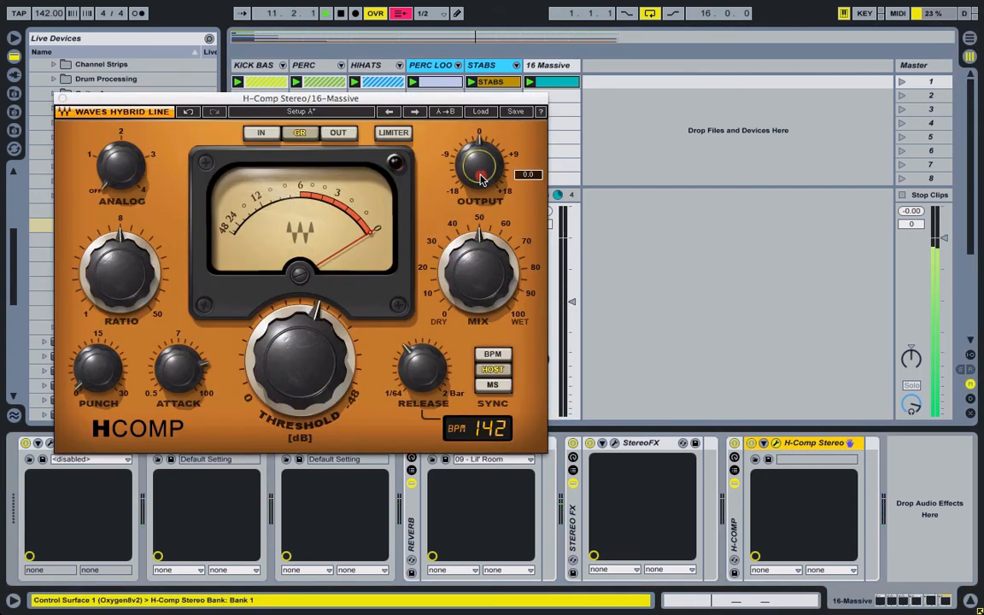
pyautogui.click(395, 132)
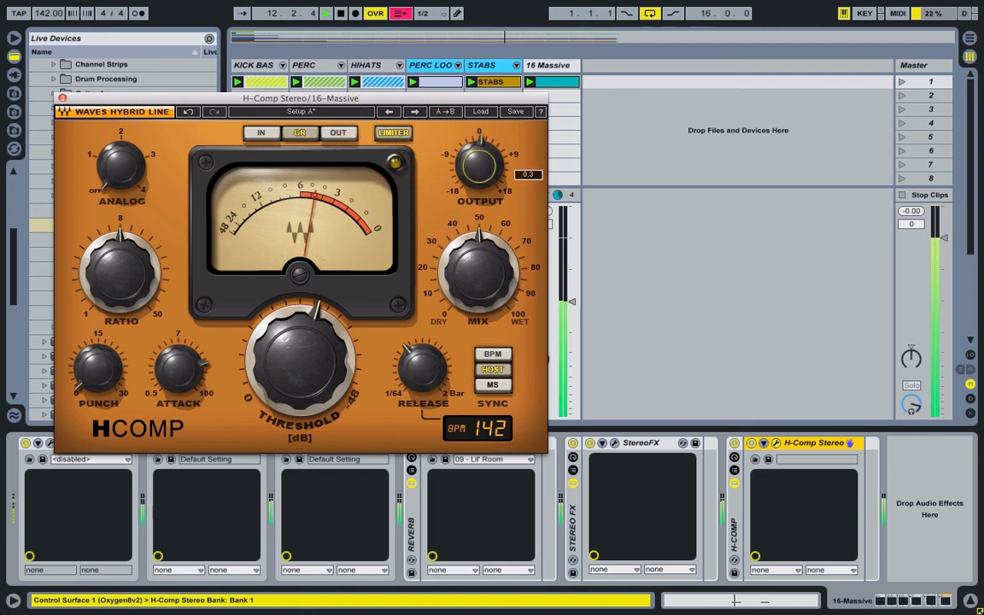
pyautogui.moveTo(478, 174); pyautogui.dragTo(478, 176)
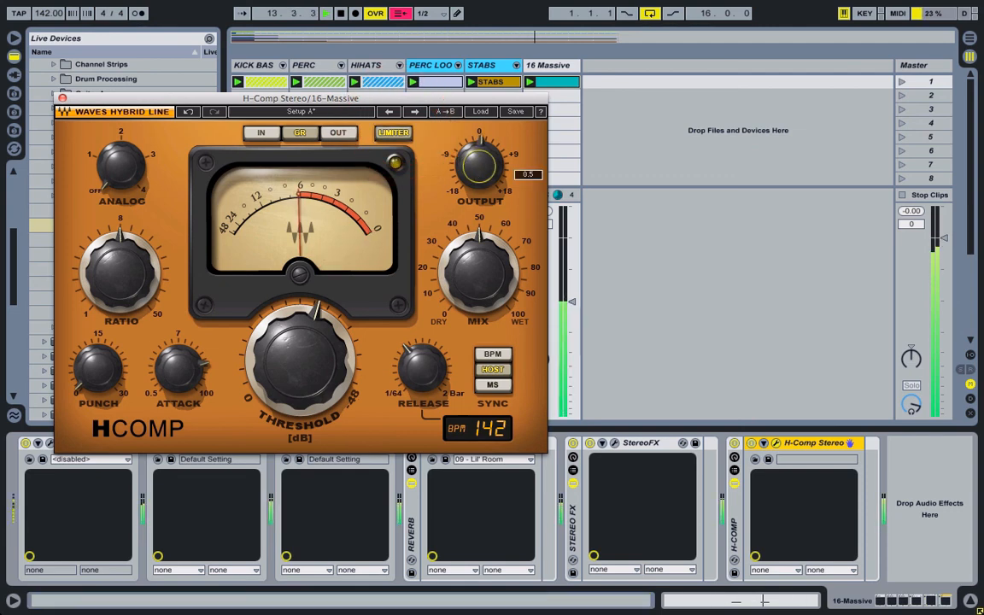
pyautogui.click(62, 98)
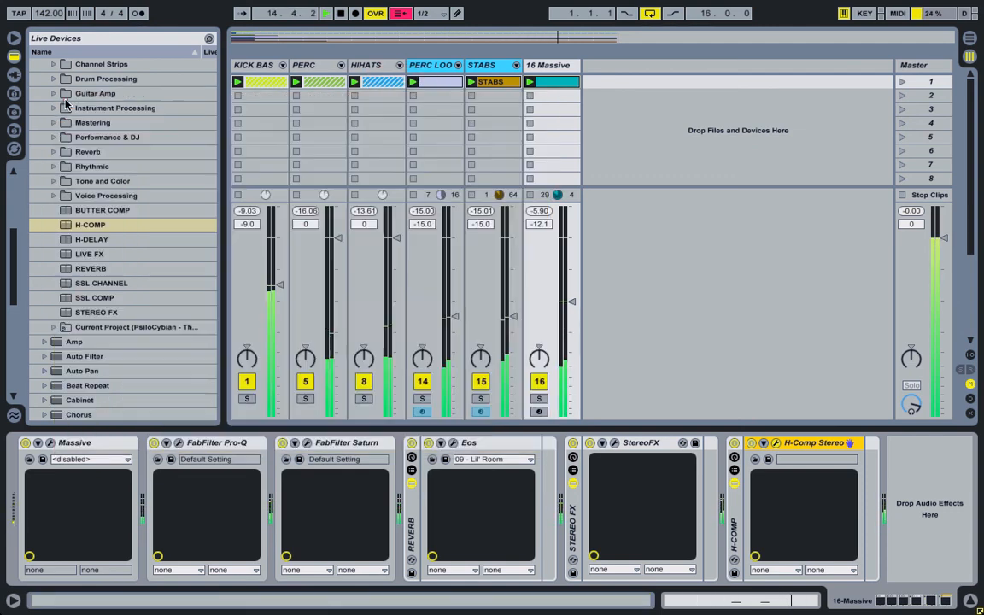
# Step: Solo the 16 Massive track, set the Eos reverb's mix to 3%, decay to 0.31 s and size to 7.1 m, and unsolo it
pyautogui.click(540, 400)
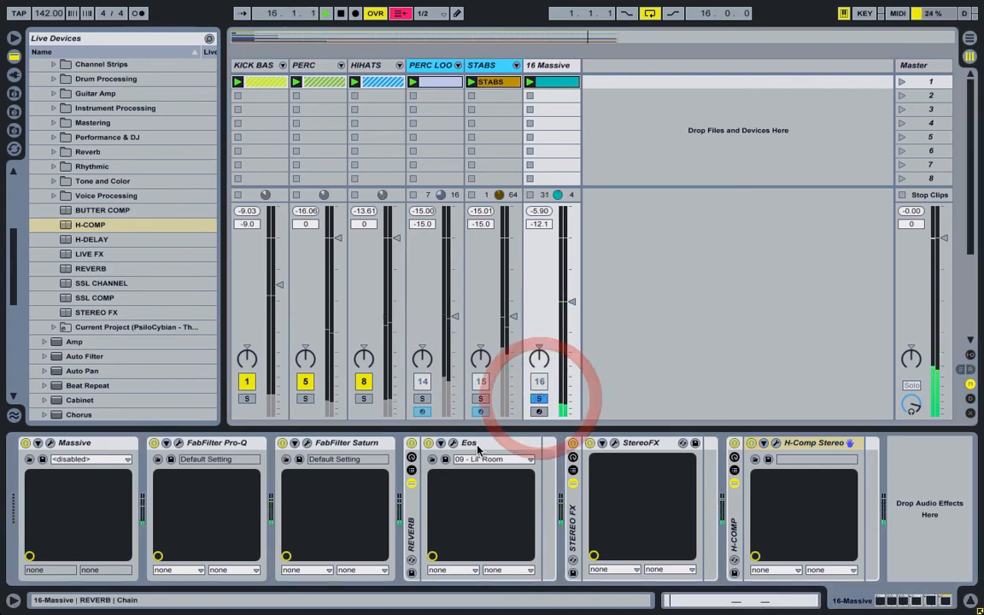
pyautogui.click(453, 444)
pyautogui.moveTo(355, 342); pyautogui.dragTo(364, 330)
pyautogui.moveTo(304, 207); pyautogui.dragTo(298, 198)
pyautogui.moveTo(202, 203)
pyautogui.mouseDown()
pyautogui.moveTo(197, 222)
pyautogui.moveTo(213, 211)
pyautogui.mouseUp()
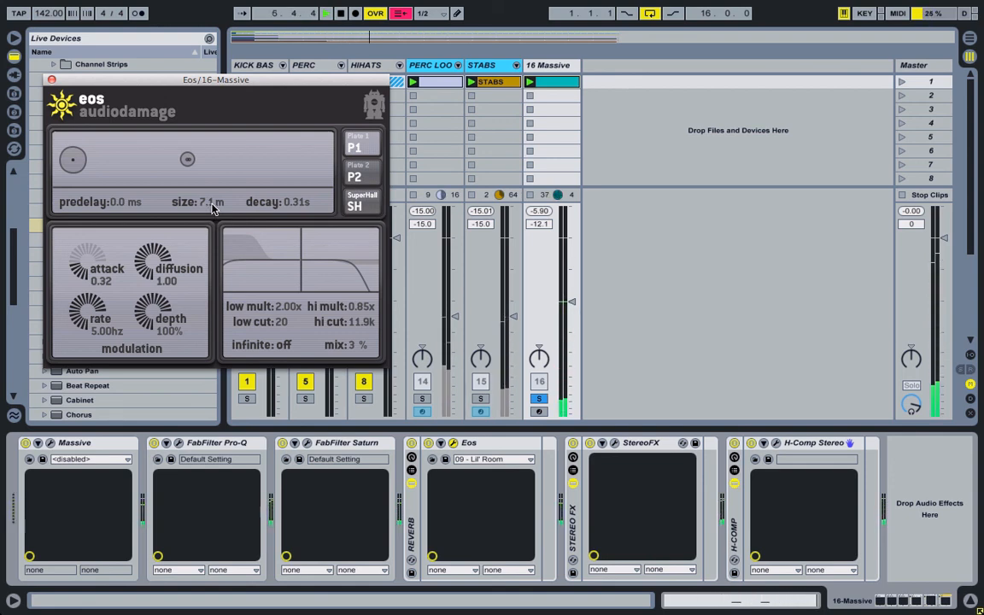
pyautogui.click(539, 400)
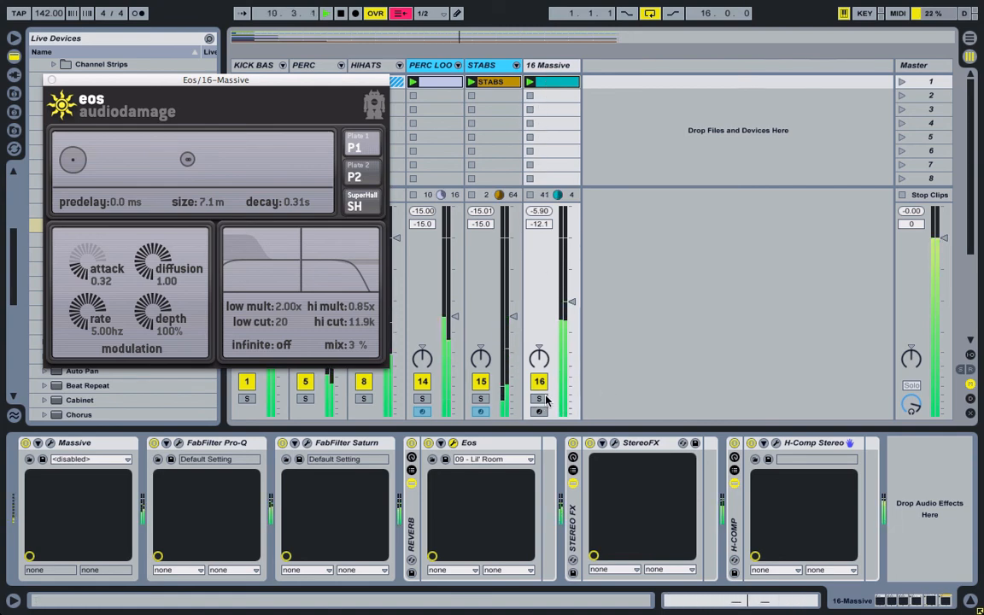
# Step: Stop playback and rename the 16 Massive track as STAB FM
pyautogui.rightClick(555, 68)
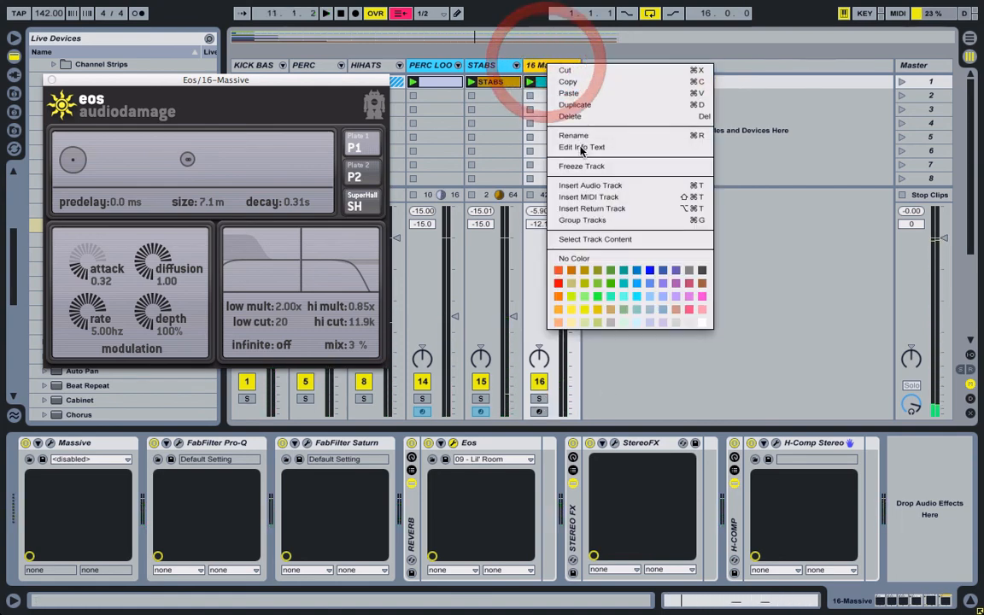
pyautogui.click(581, 136)
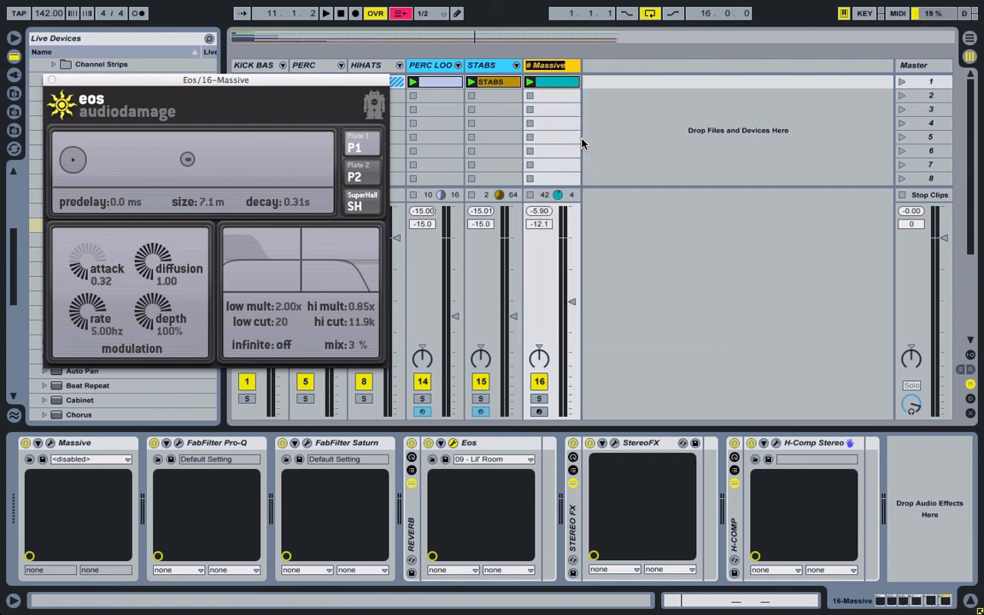
pyautogui.write('STAB')
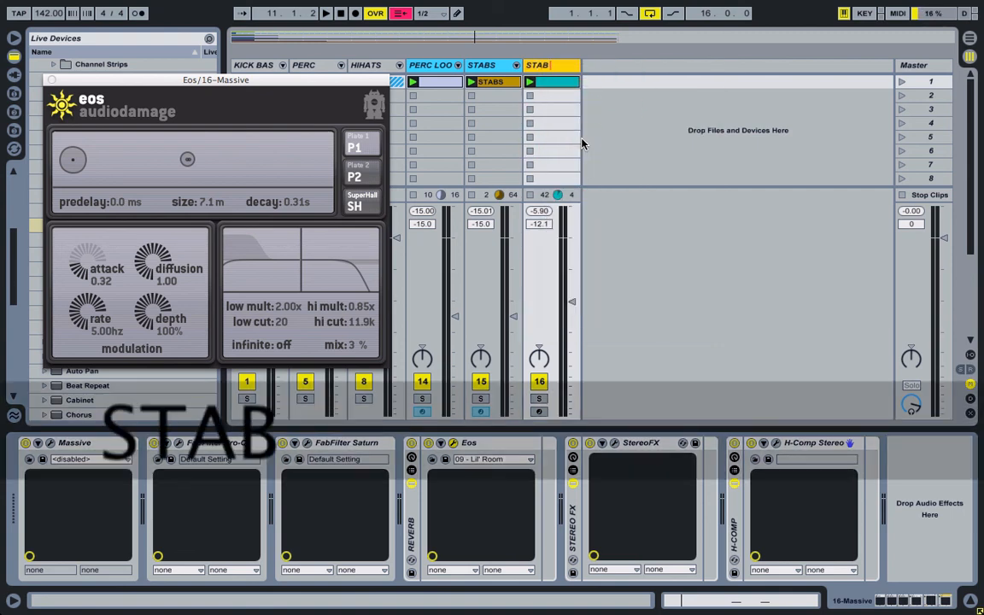
pyautogui.write(' FM')
pyautogui.press('Return')
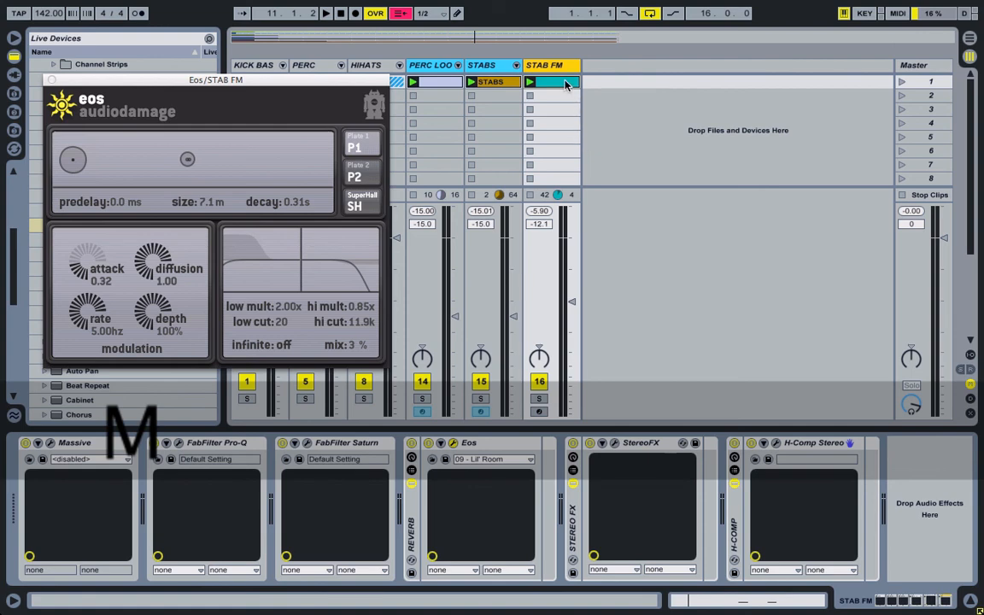
# Step: Freeze the STAB FM track and launch scene 1 to play the full mix
pyautogui.rightClick(558, 65)
pyautogui.click(612, 167)
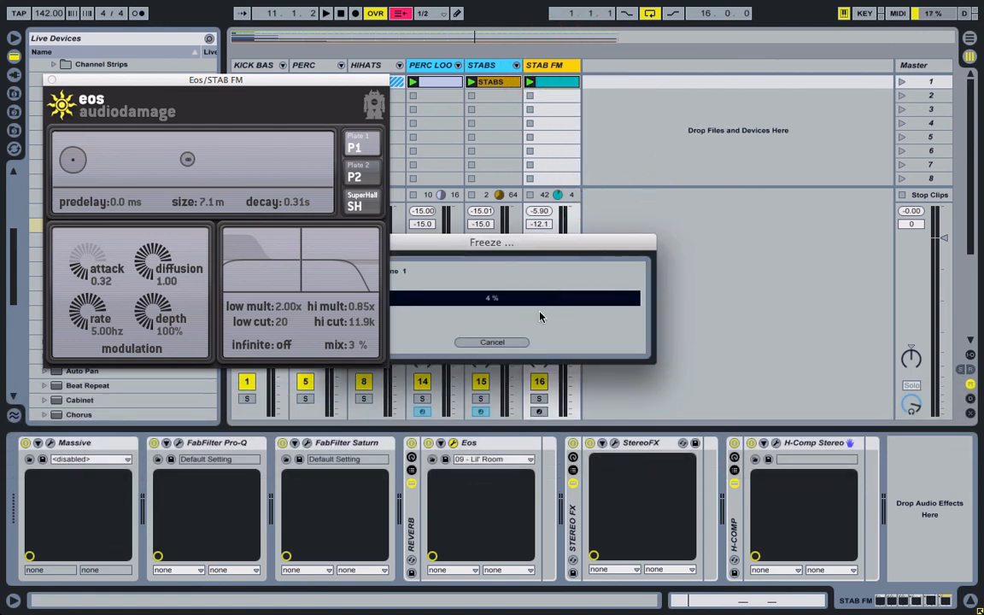
pyautogui.click(904, 82)
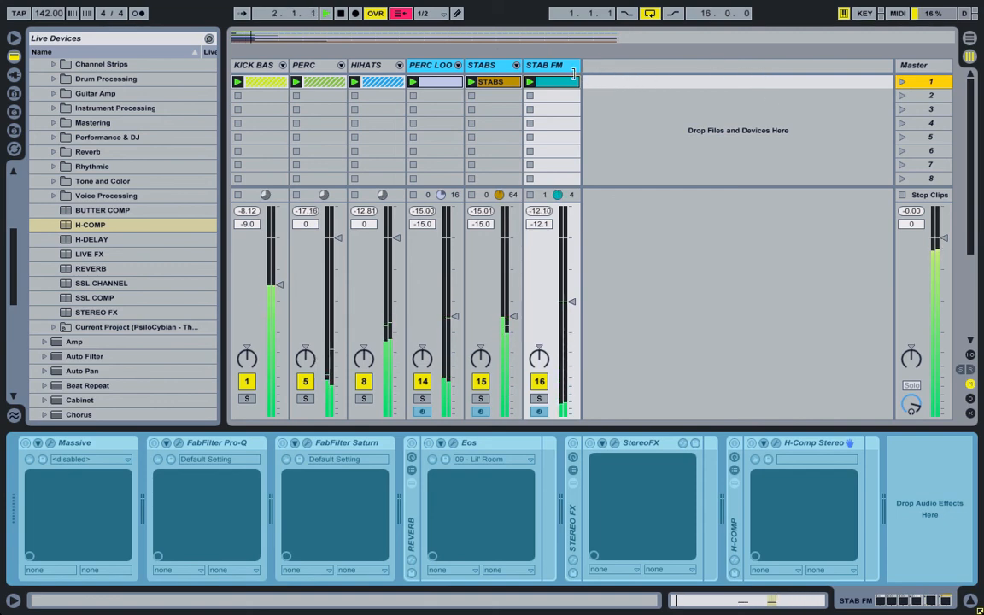
# Step: Group the STABS and STAB FM tracks together
pyautogui.click(479, 65)
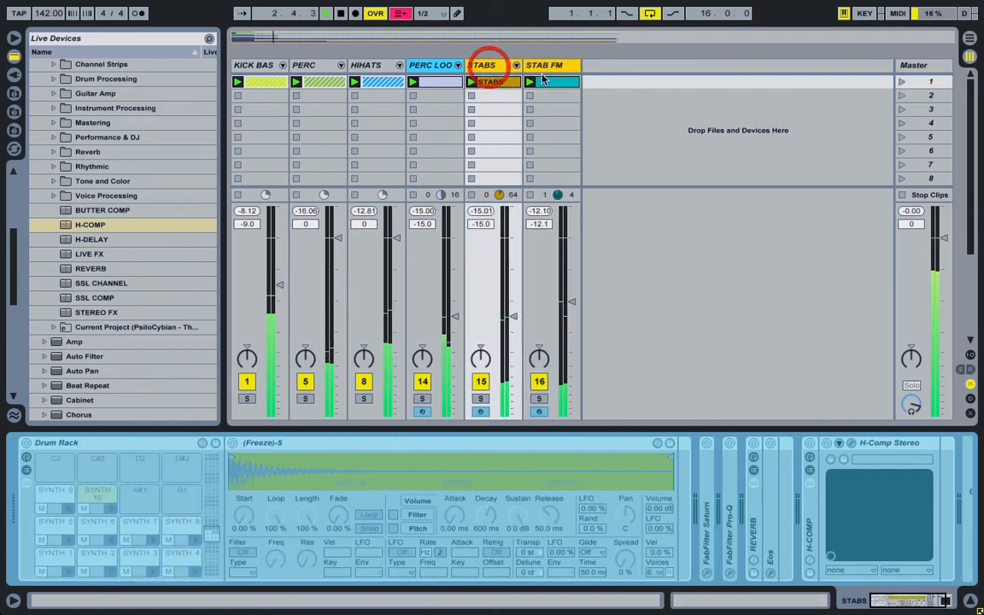
pyautogui.rightClick(480, 66)
pyautogui.click(523, 201)
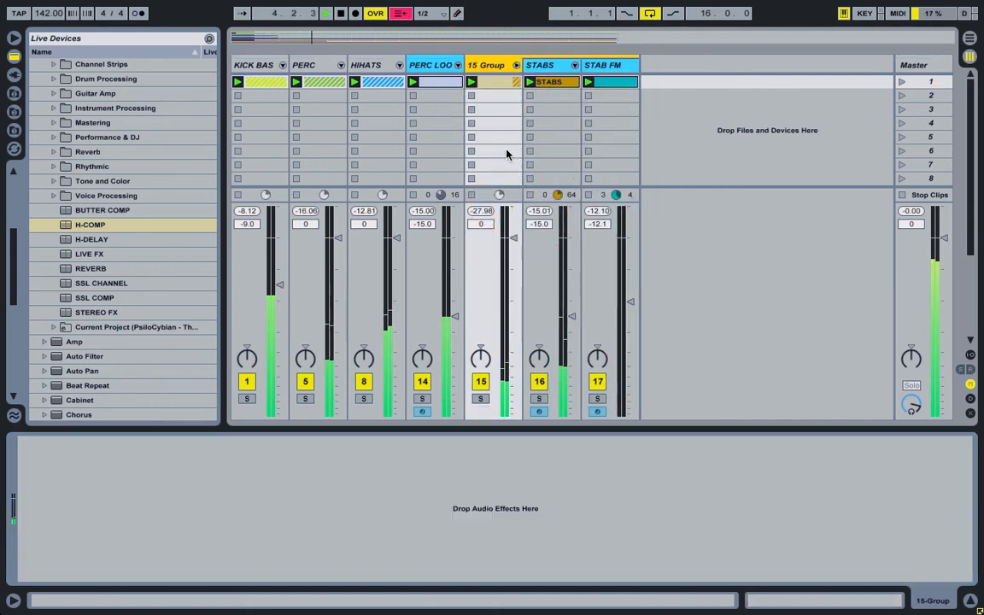
# Step: Rename the new group track as SYNTHS and fold it to hide its tracks
pyautogui.rightClick(483, 72)
pyautogui.click(523, 136)
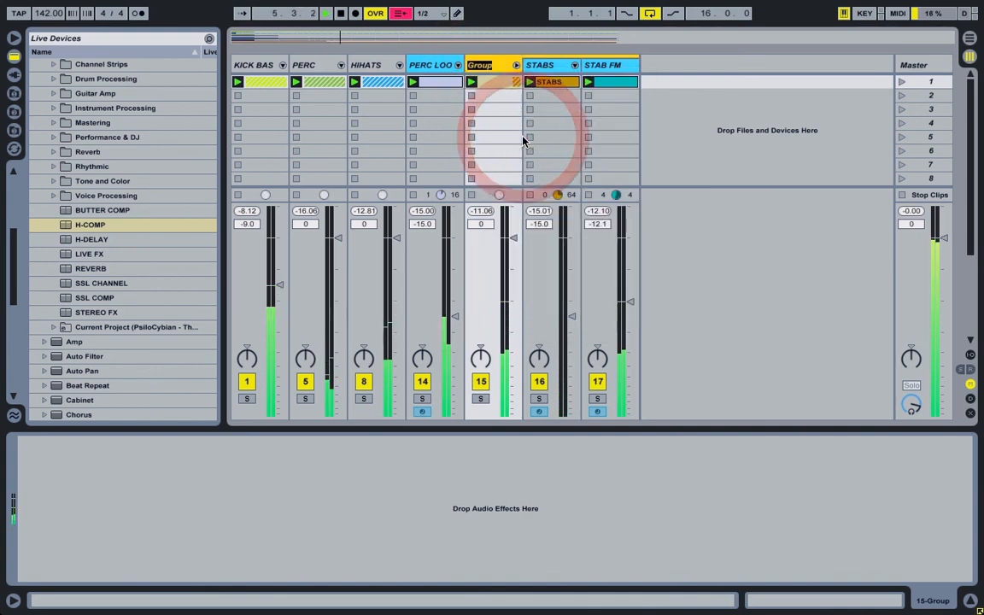
pyautogui.write('SYNTHS')
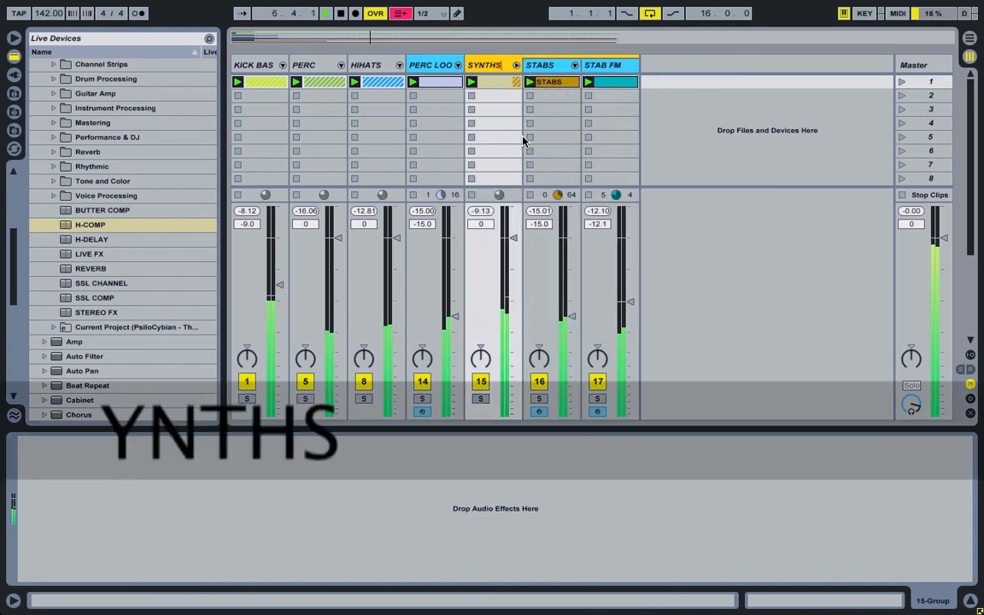
pyautogui.press('Return')
pyautogui.click(516, 64)
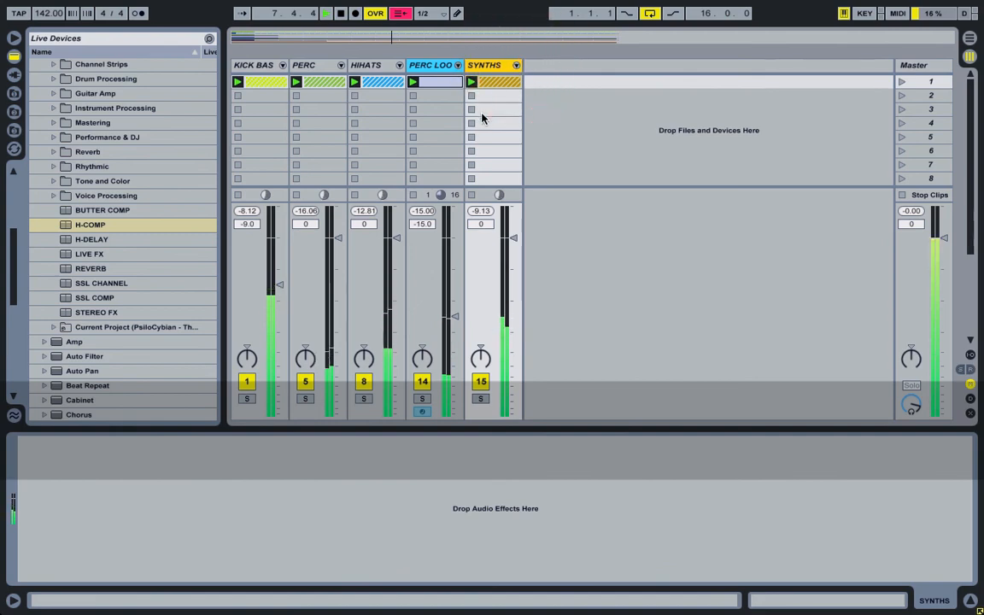
# Step: Move the PERC LOOP track between the PERC and HIHATS groups
pyautogui.click(569, 91)
pyautogui.moveTo(429, 66); pyautogui.dragTo(345, 61)
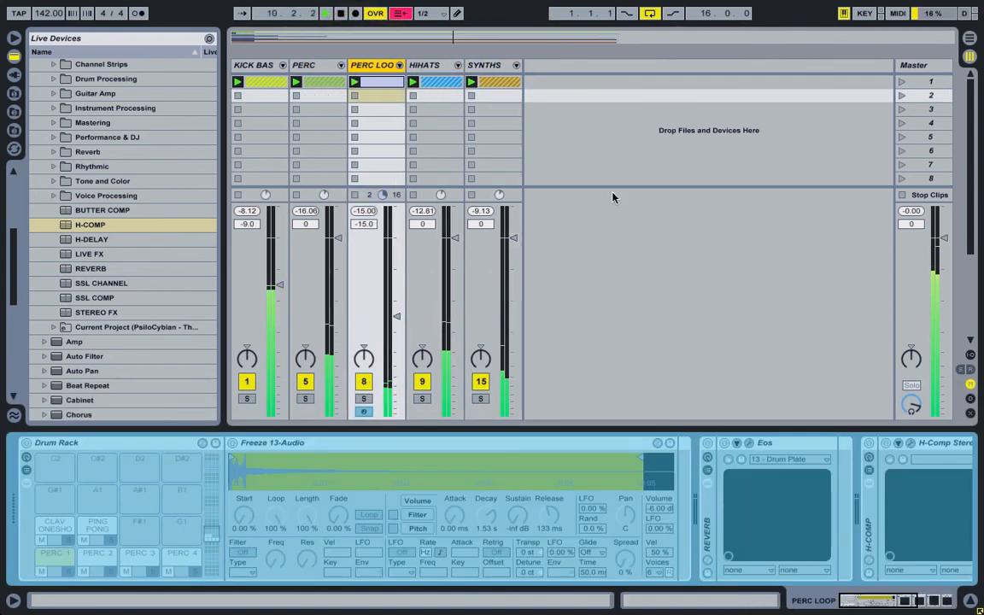
# Step: Unfold the SYNTHS group, lower the STAB FM track's volume to -15.0 dB and fold the group again
pyautogui.click(517, 66)
pyautogui.click(629, 310)
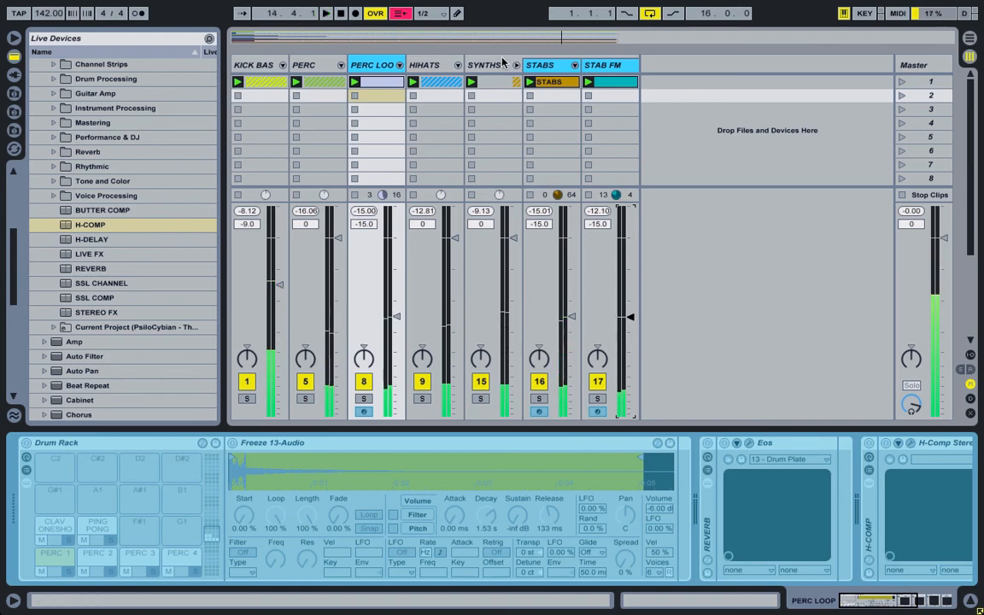
pyautogui.click(516, 66)
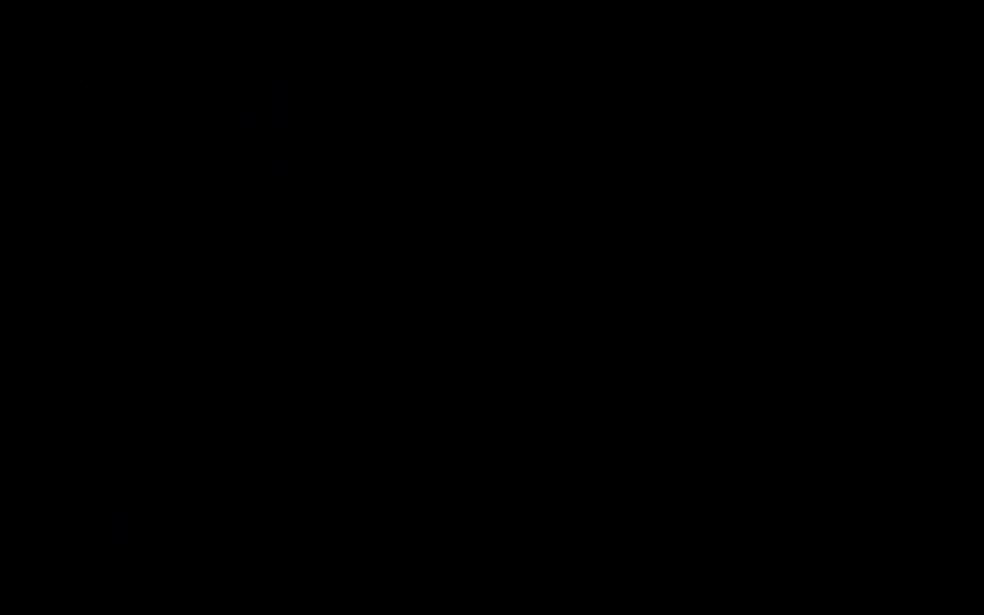